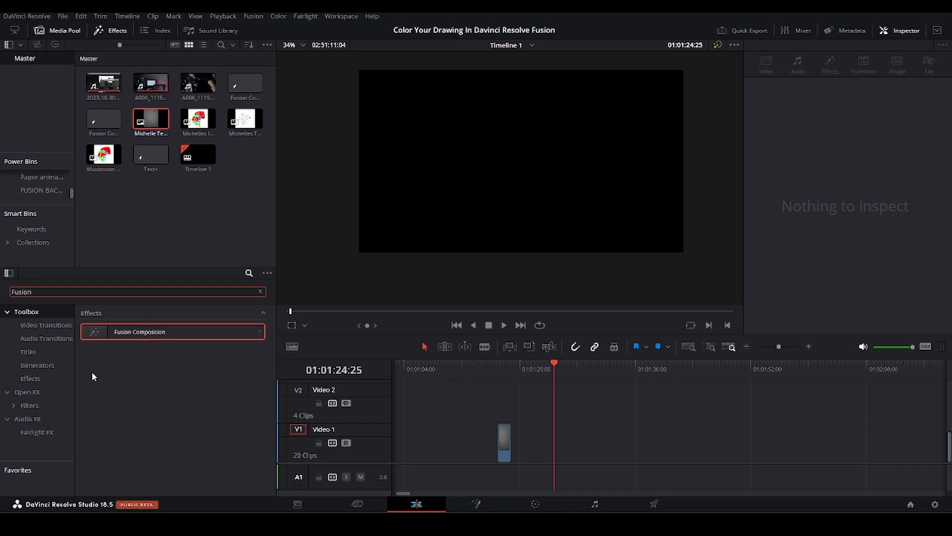
Place a Fusion Composition on the Video 1 track at the playhead and open it on the Fusion page
left_click(41, 390)
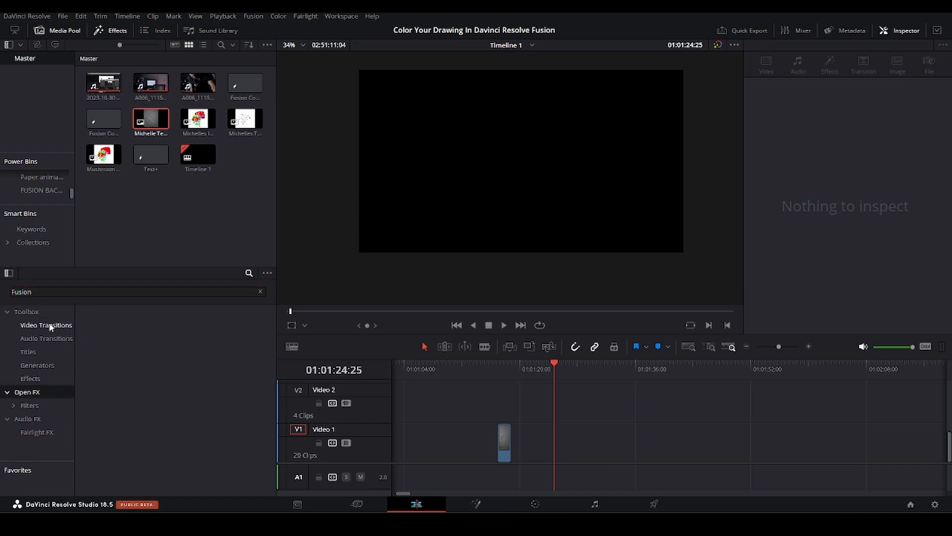
left_click(27, 311)
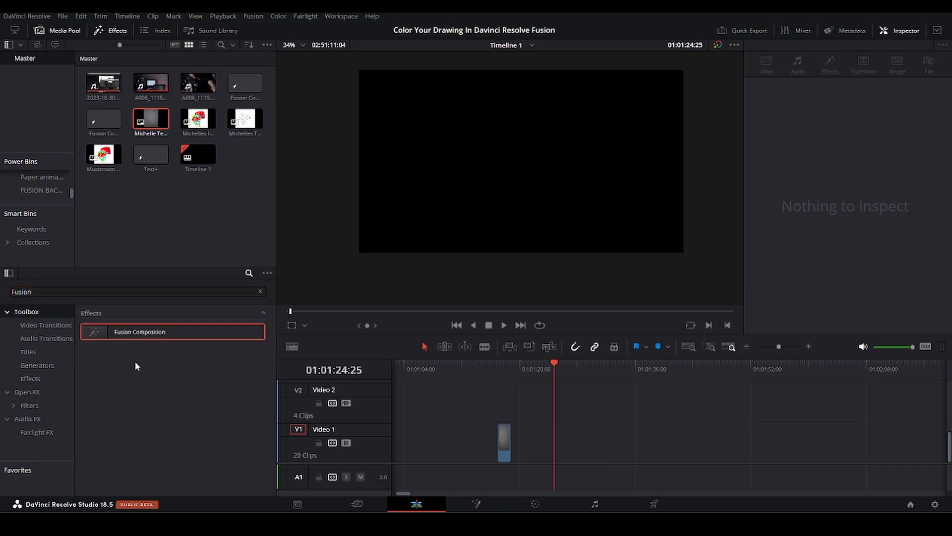
left_click_drag(124, 333, 548, 446)
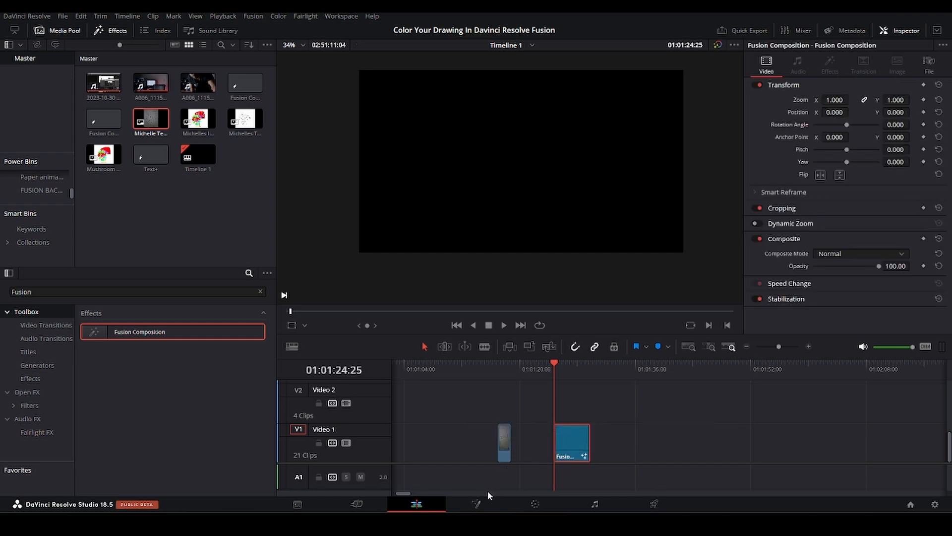
left_click(480, 503)
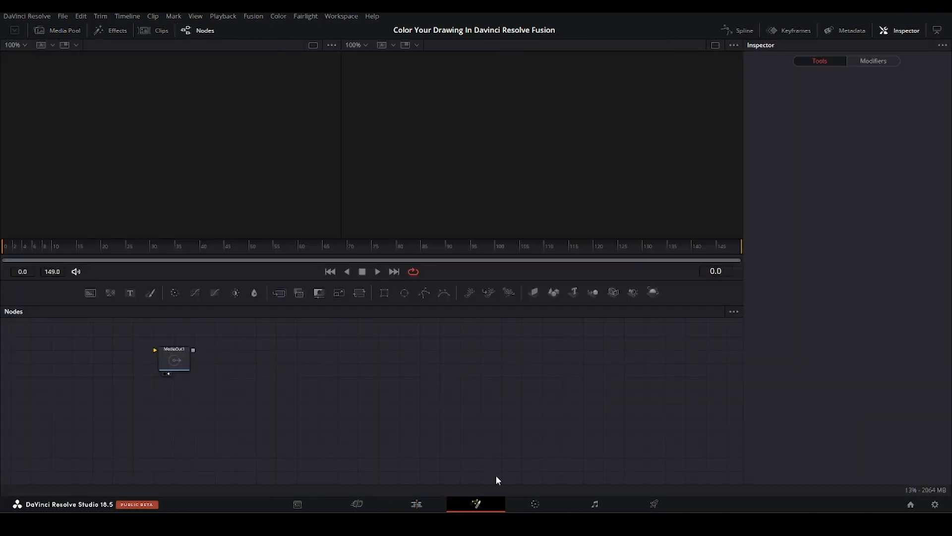
Bring the mushroom drawing image from the media pool into the node graph and connect it to MediaOut1
left_click_drag(224, 347, 519, 378)
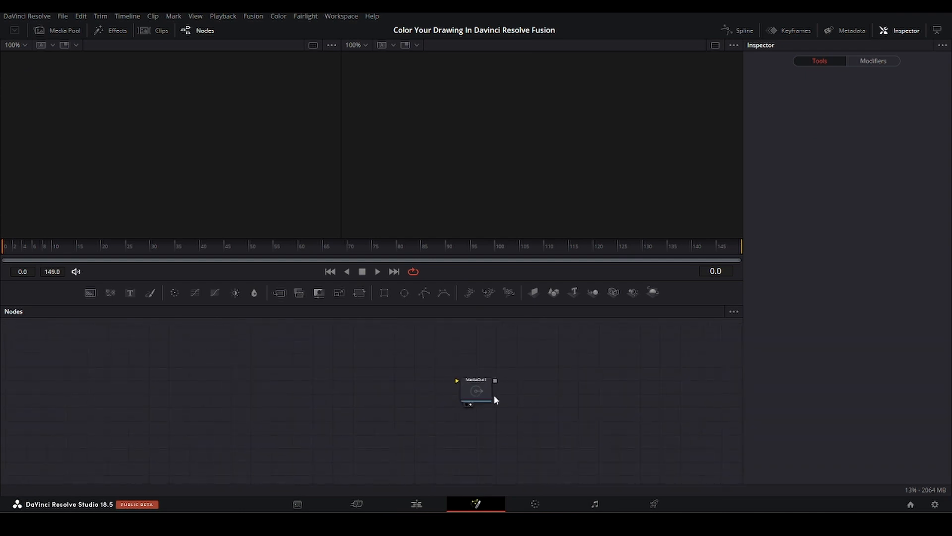
left_click_drag(413, 379, 435, 396)
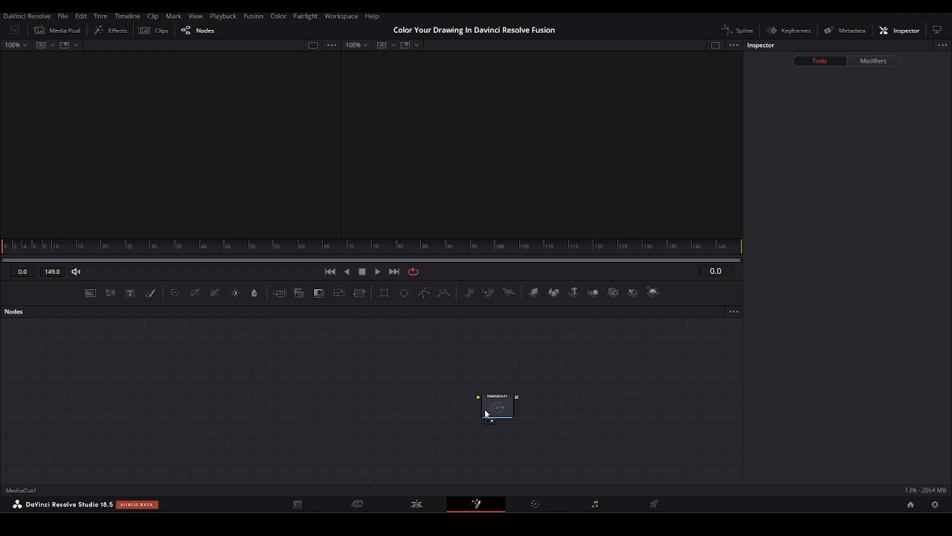
scroll(504, 430, "up", 3)
scroll(457, 415, "down", 3)
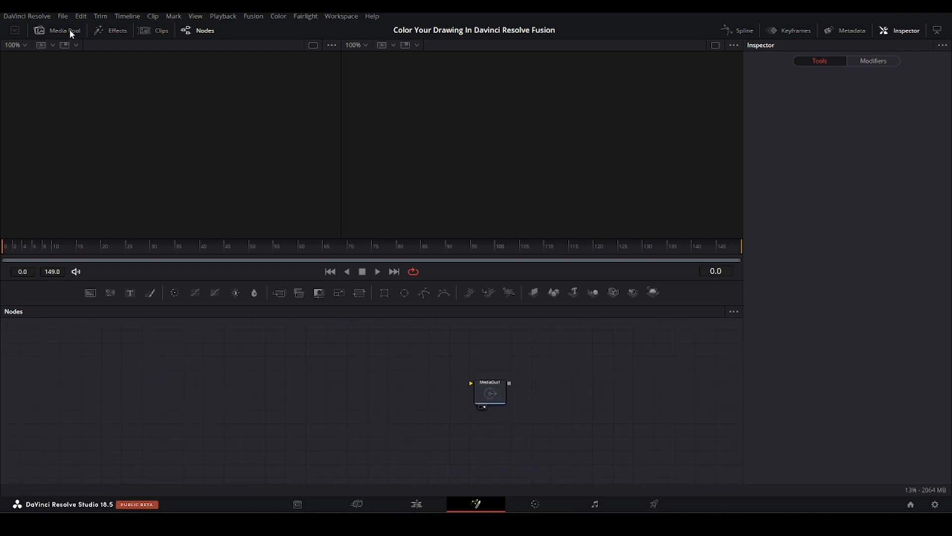
left_click(68, 30)
mouse_move(195, 108)
left_mouse_down()
mouse_move(243, 263)
mouse_move(338, 394)
mouse_move(351, 388)
mouse_move(327, 398)
mouse_move(519, 389)
left_mouse_up()
scroll(395, 394, "up", 3)
scroll(605, 156, "down", 2)
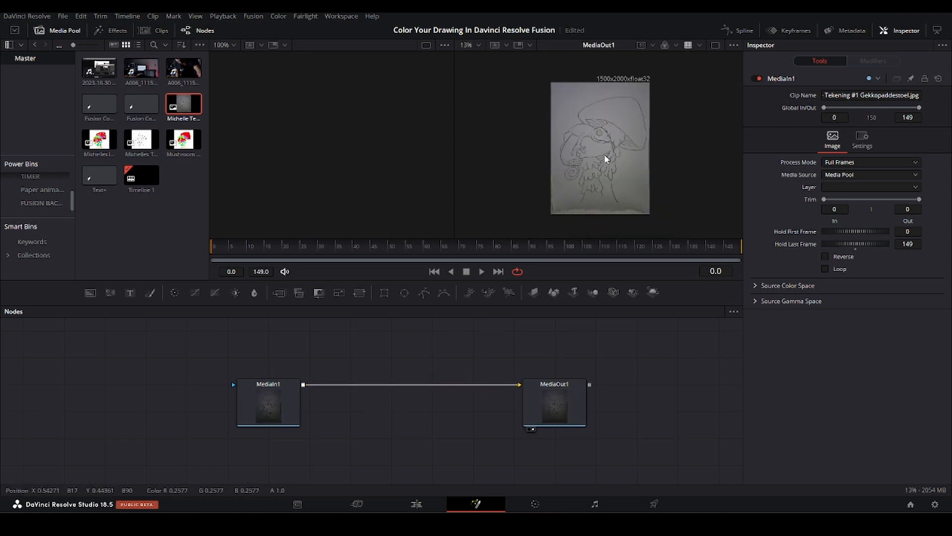
Spread MediaIn1 and MediaOut1 further apart in the node graph and hide the media pool
scroll(605, 156, "up", 2)
left_click_drag(605, 157, 576, 165)
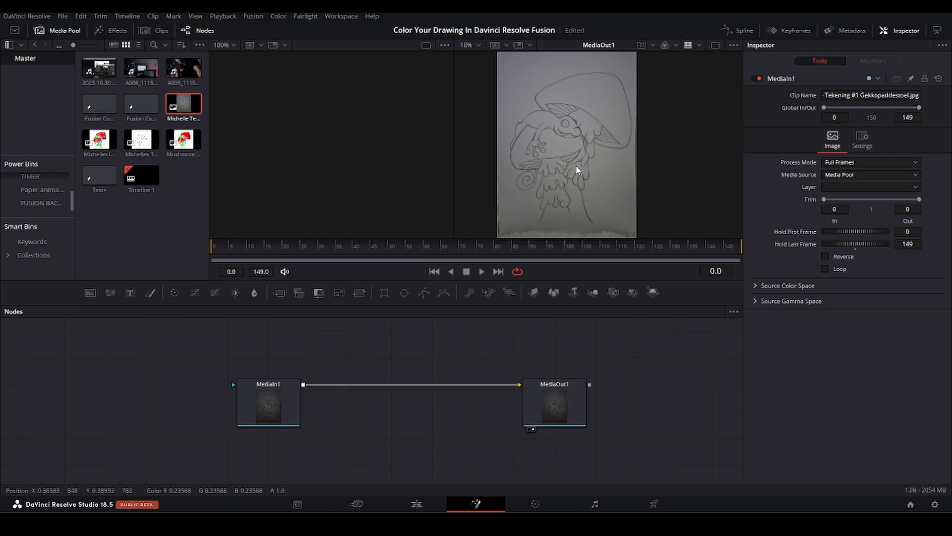
left_click_drag(560, 400, 583, 383)
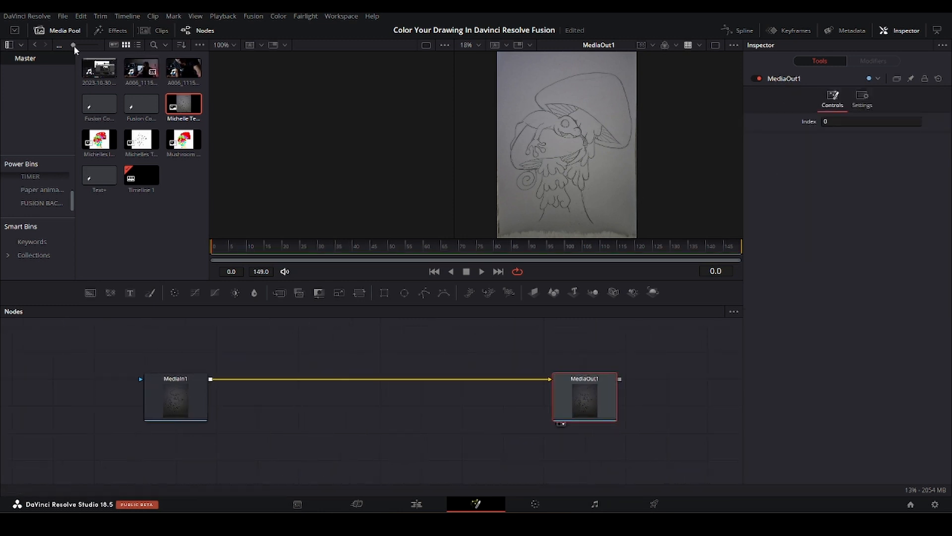
left_click(57, 30)
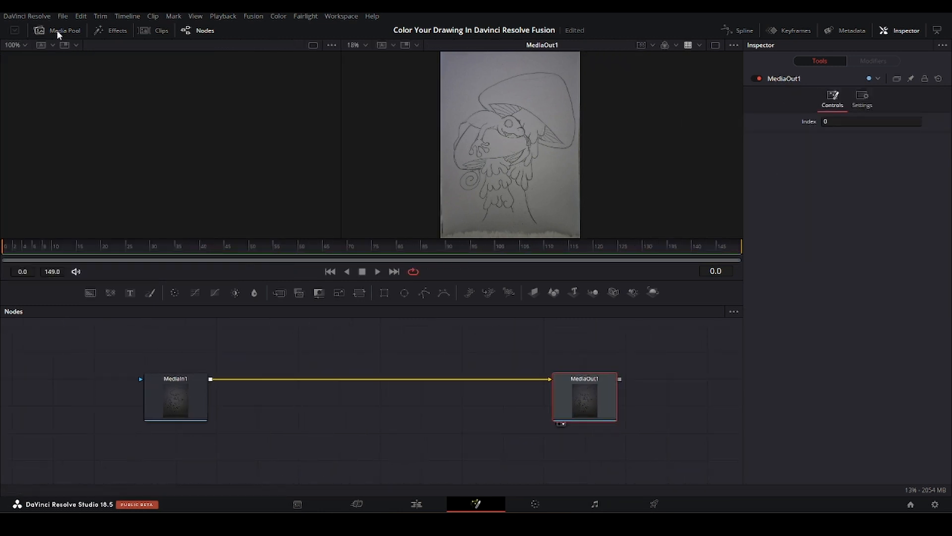
View MediaOut1 in both viewers, clear the first viewer again, and examine the drawing in the second one
left_click(562, 423)
key("2")
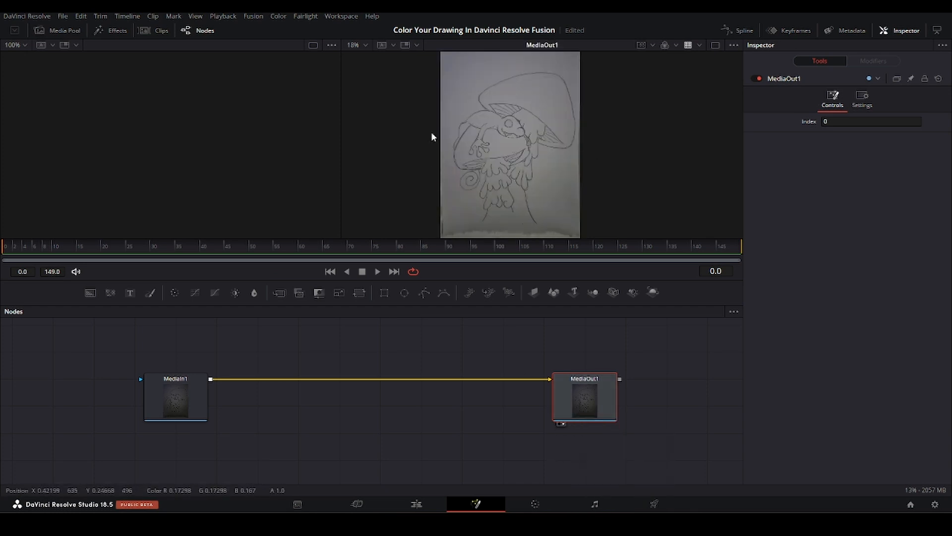
key("1")
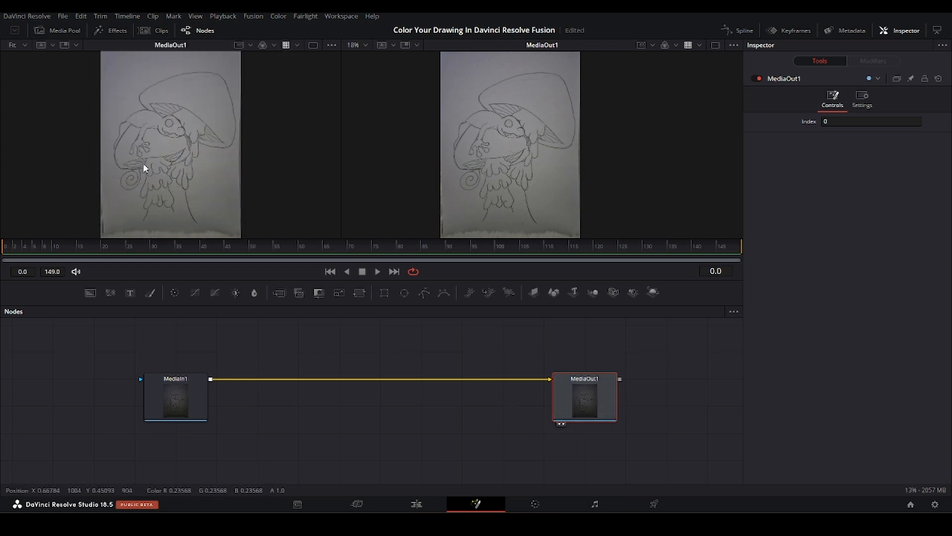
left_click(263, 46)
left_click(262, 45)
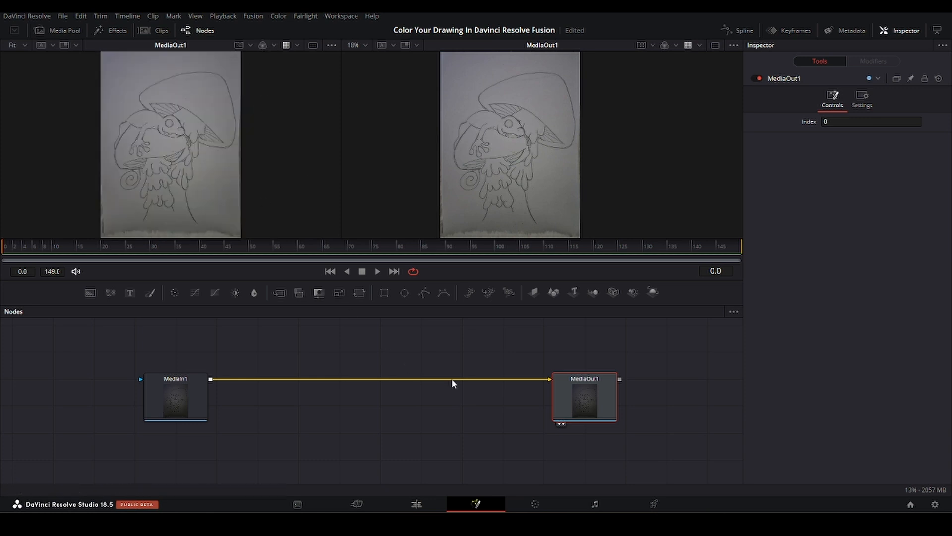
key("1")
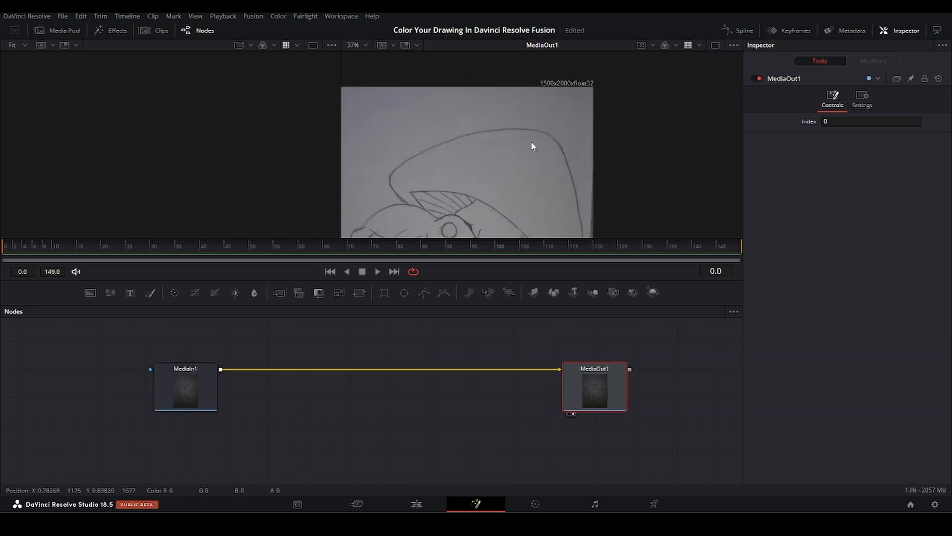
scroll(531, 143, "down", 4)
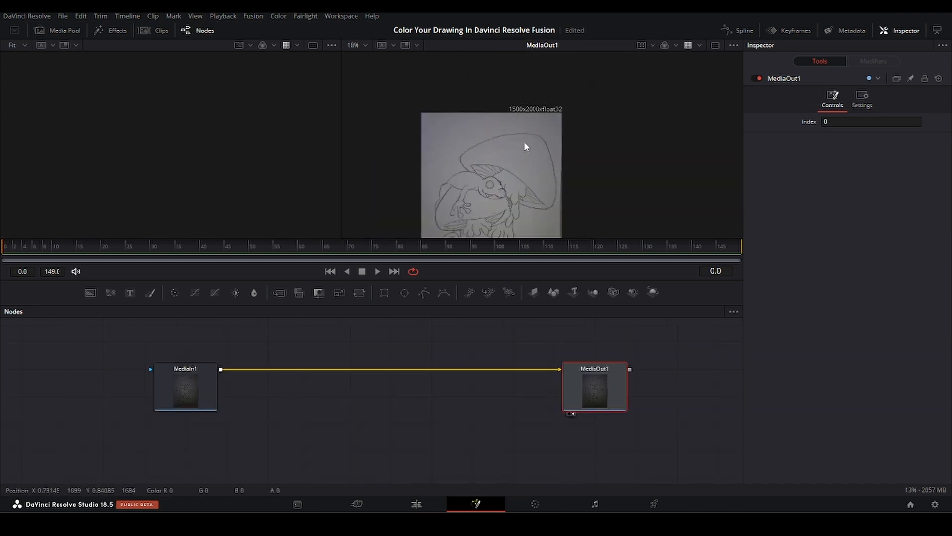
scroll(524, 141, "up", 3)
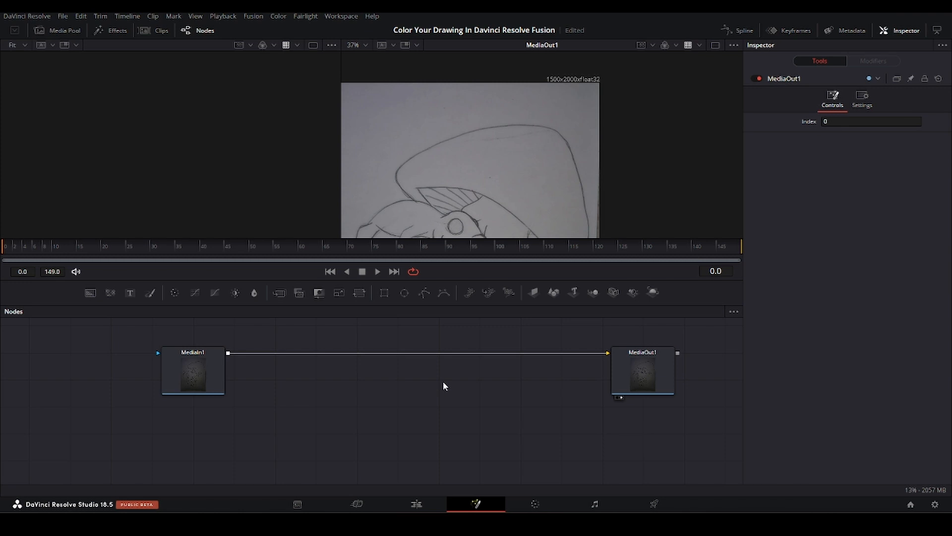
Add a Background node below the connection between MediaIn1 and MediaOut1
key("shift+space")
type("bg")
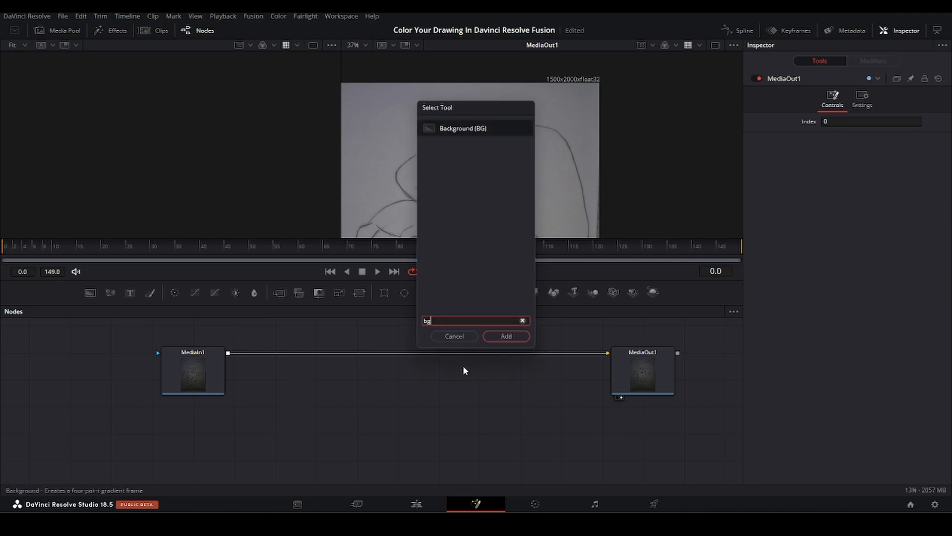
left_click(460, 130)
left_click(523, 333)
left_click_drag(438, 394, 460, 427)
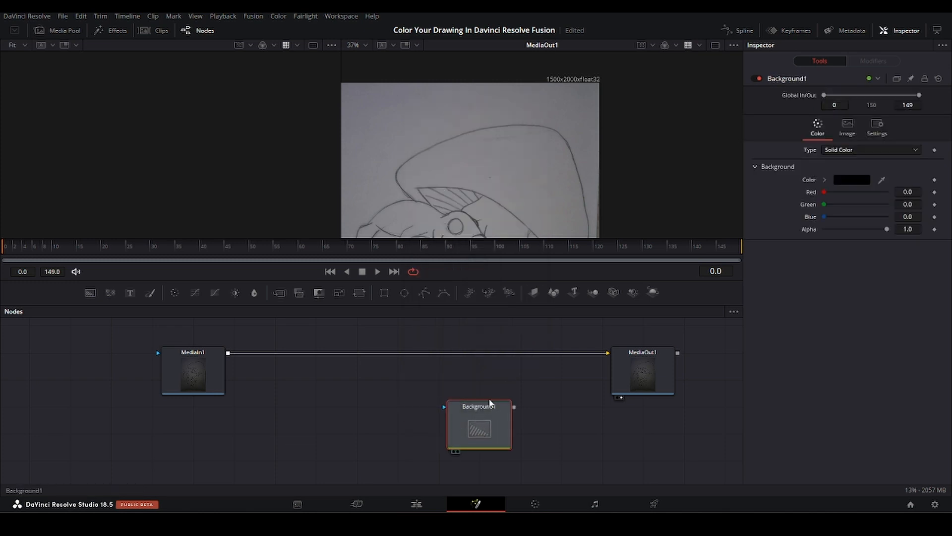
Merge MediaIn1 over Background1 feeding MediaOut1, and stack the Background, Merge and MediaOut nodes vertically
scroll(490, 404, "down", 2)
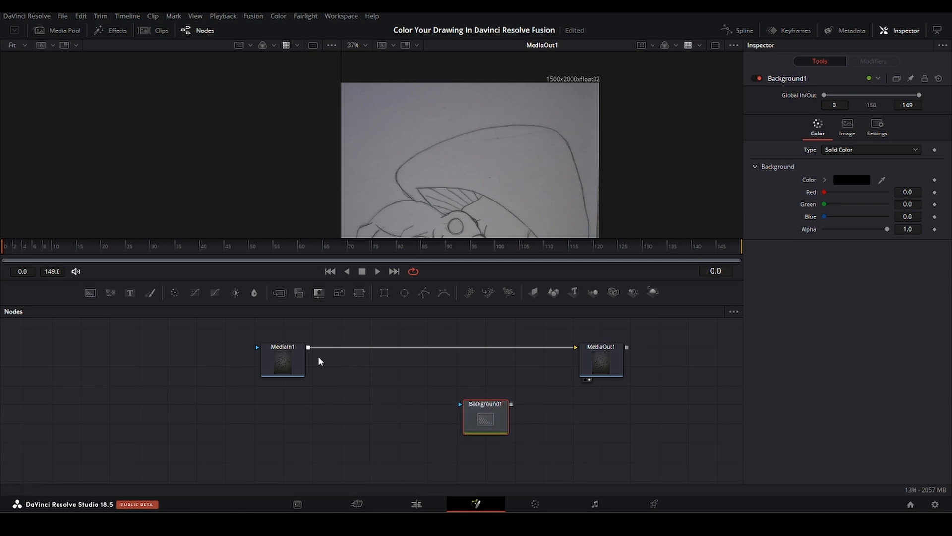
left_click_drag(310, 349, 525, 340)
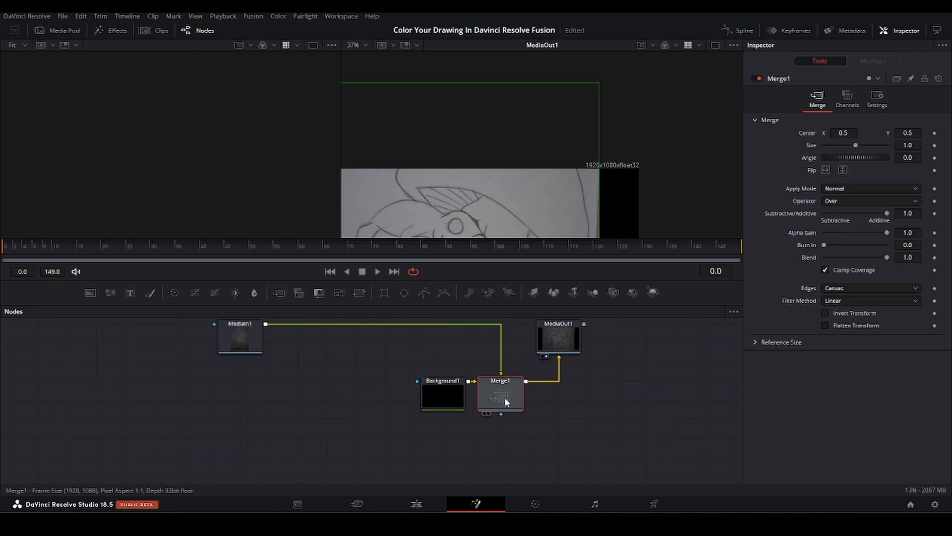
left_click_drag(507, 399, 568, 401)
left_click_drag(455, 392, 584, 451)
left_click_drag(593, 372, 582, 398)
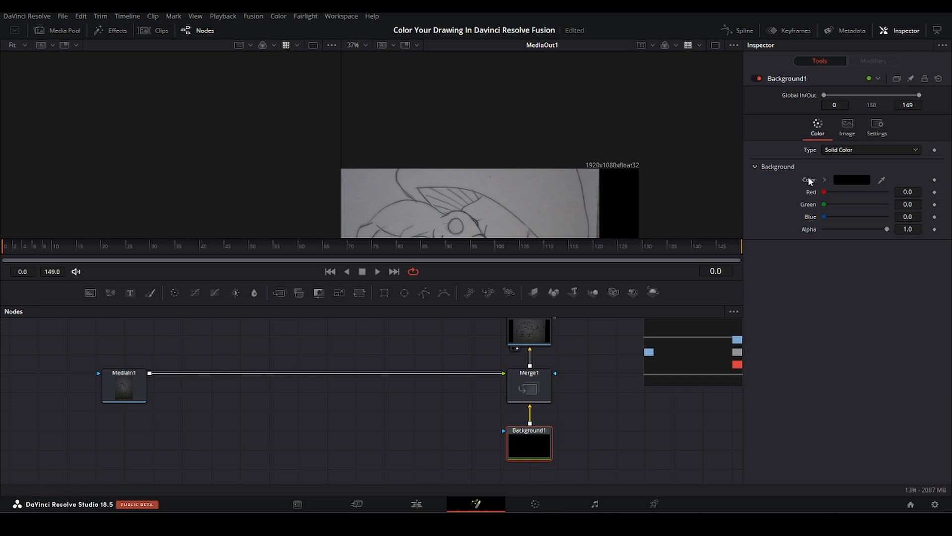
Set the image height of Background1 to 1920 so the canvas is square
left_click(848, 131)
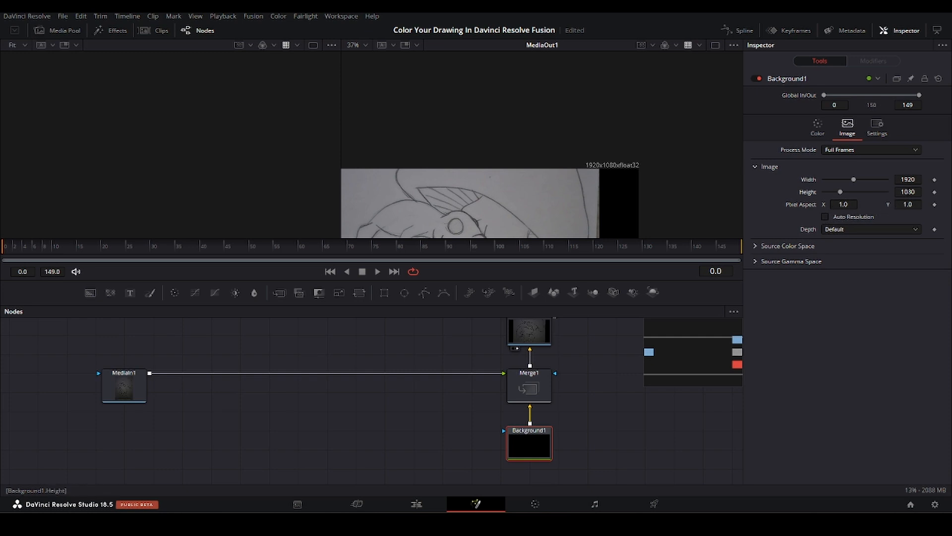
left_click(908, 191)
type("1920")
key("Return")
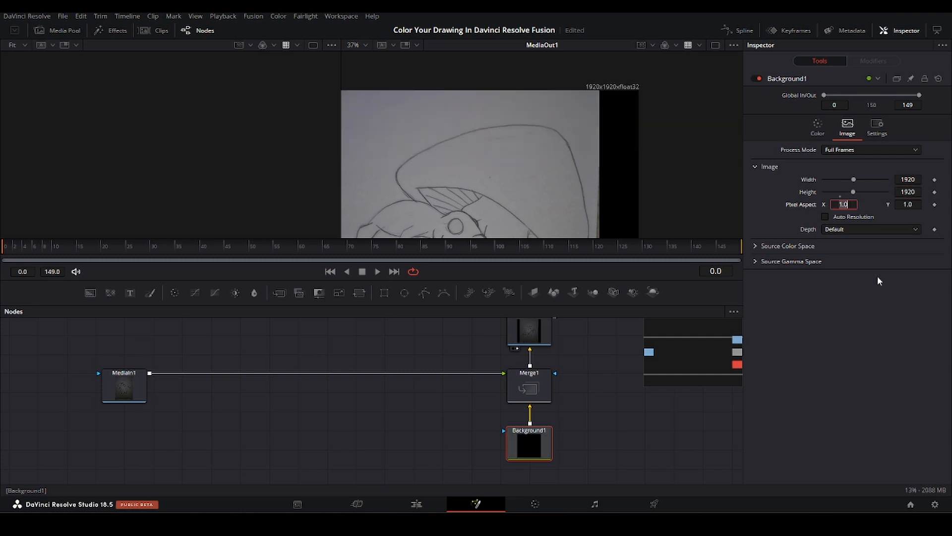
key("ctrl+f")
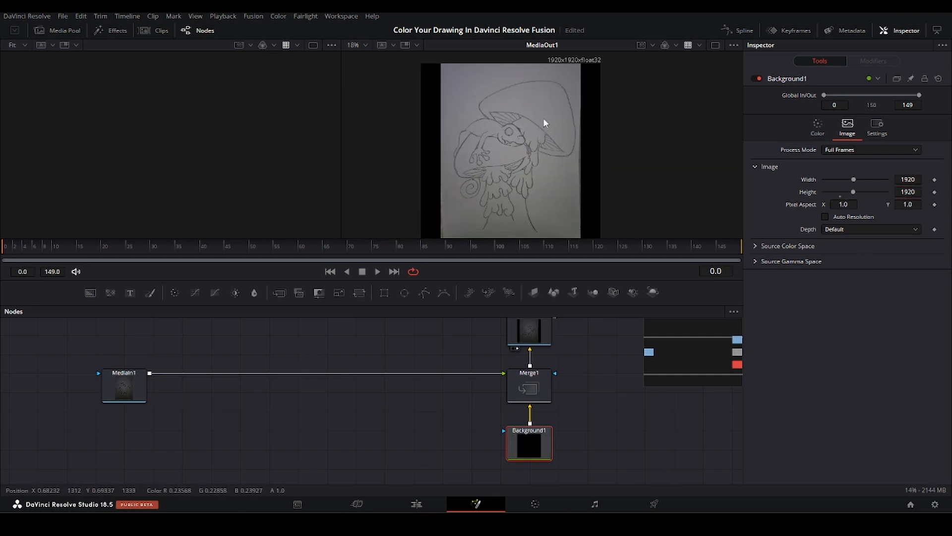
scroll(543, 117, "down", 2)
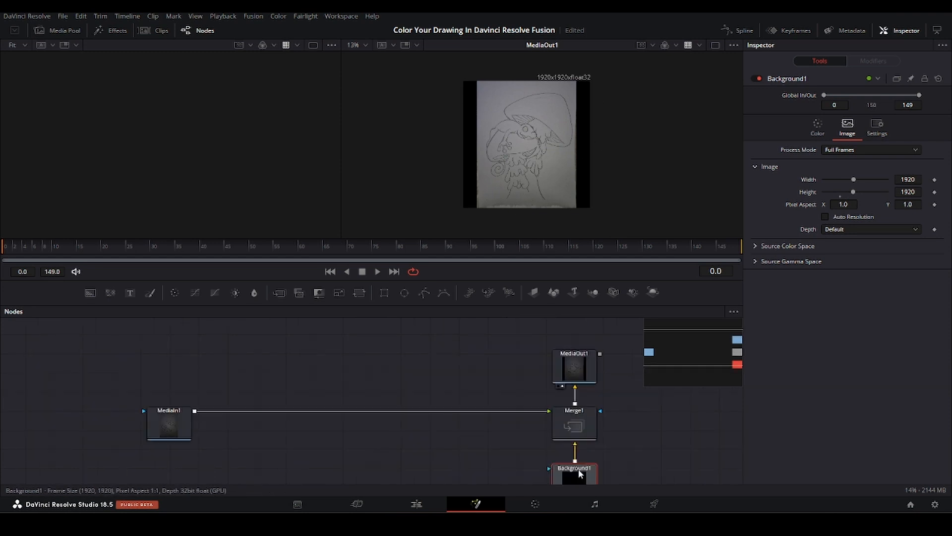
Paste a copy of Background1 above MediaIn1 and merge it over the drawing ahead of Merge1
left_click(299, 332)
left_click_drag(299, 332, 222, 456)
key("ctrl+v")
left_click_drag(266, 383, 287, 406)
left_click_drag(231, 414, 259, 396)
left_click(240, 453)
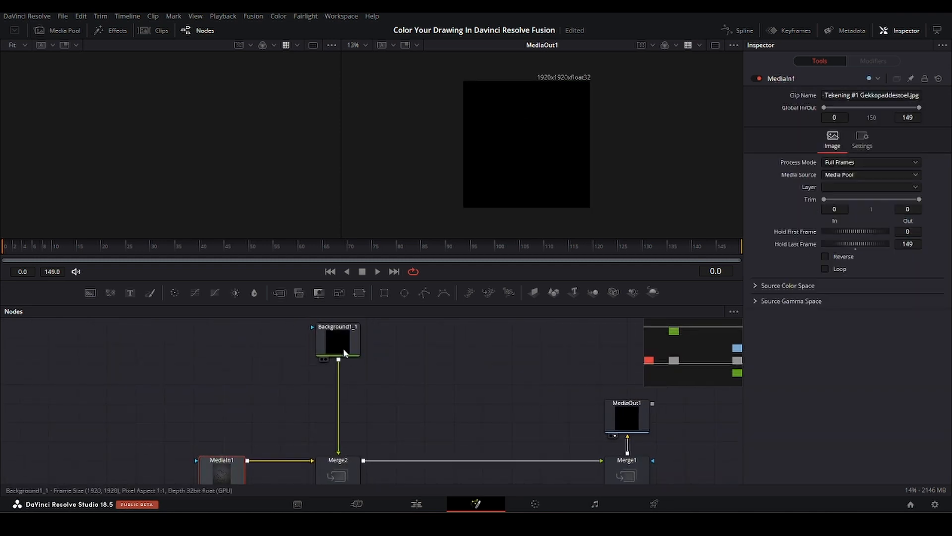
Add a Paint node directly after Background1_1, ahead of Merge2
left_click(343, 349)
left_click_drag(246, 436, 225, 428)
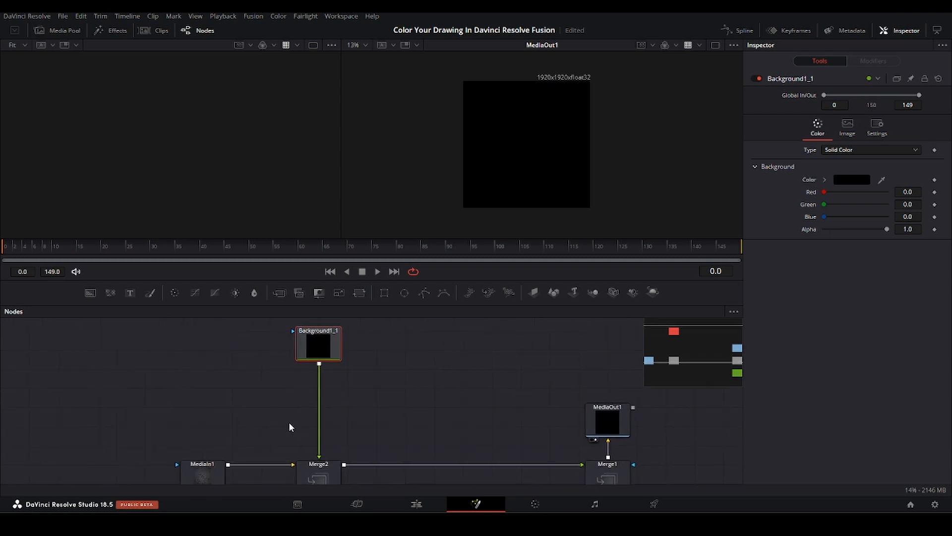
mouse_move(334, 358)
left_mouse_down()
mouse_move(333, 341)
mouse_move(349, 368)
left_mouse_up()
key("shift+space")
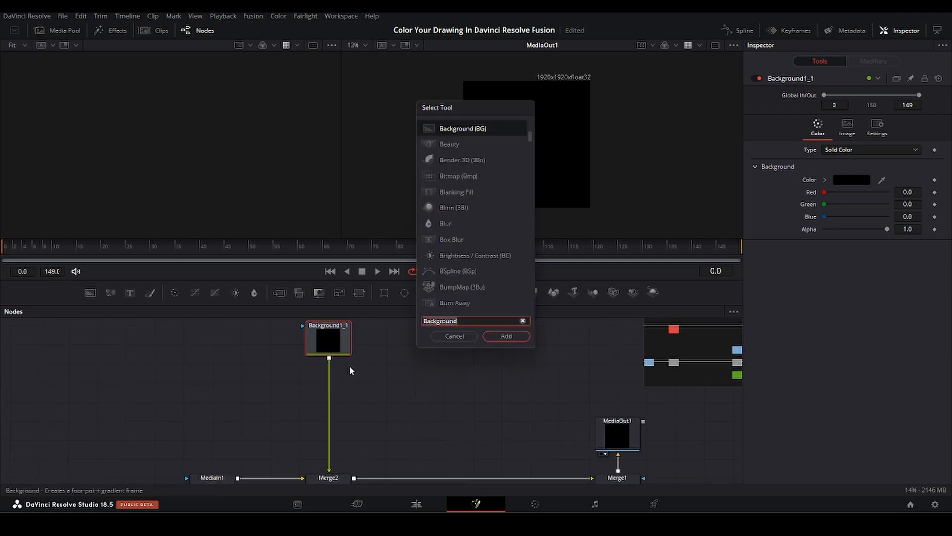
type("paint")
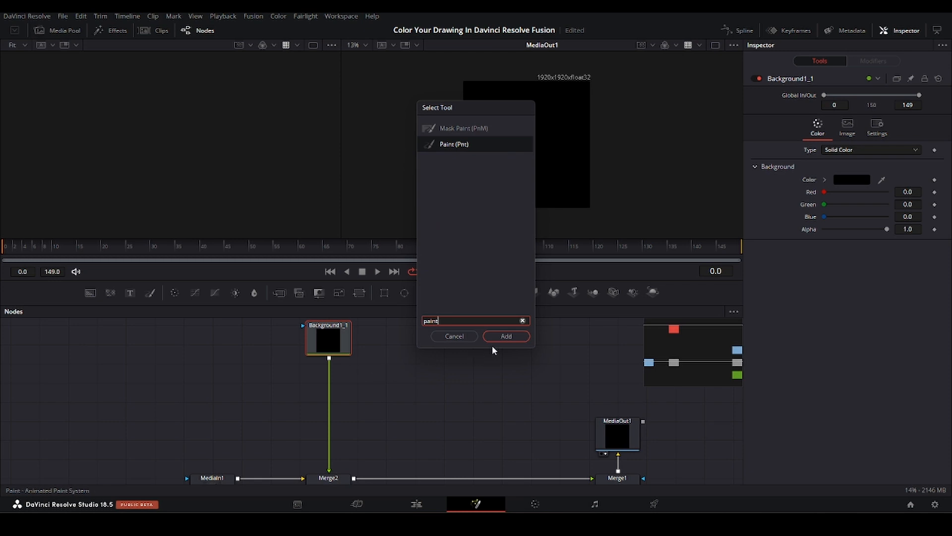
left_click(505, 337)
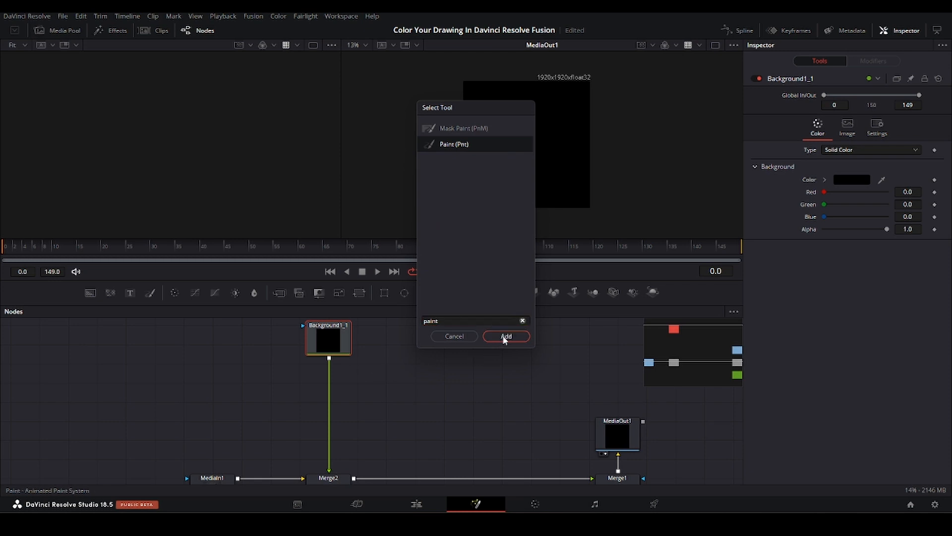
Set the solid color of Background1_1 to white (#ffffff)
left_click(332, 341)
left_click(863, 179)
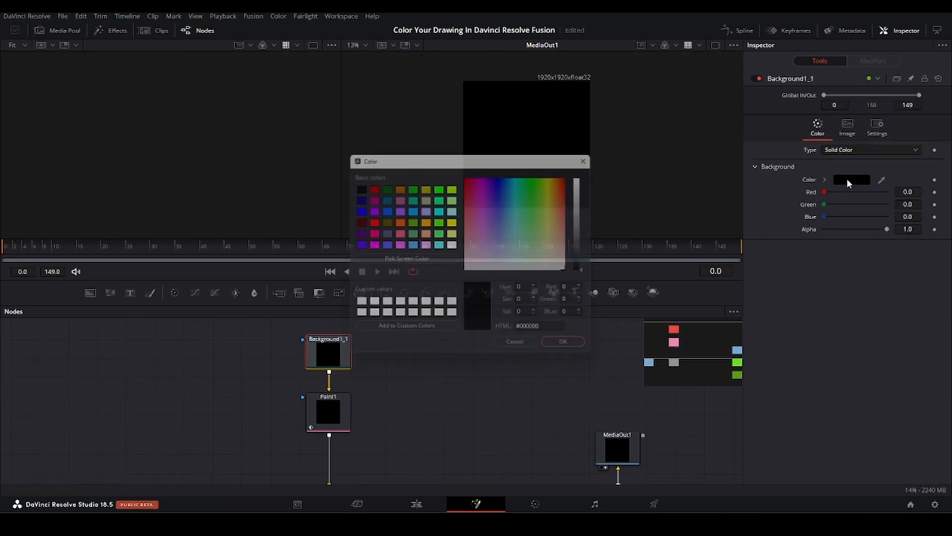
left_click_drag(588, 191, 588, 171)
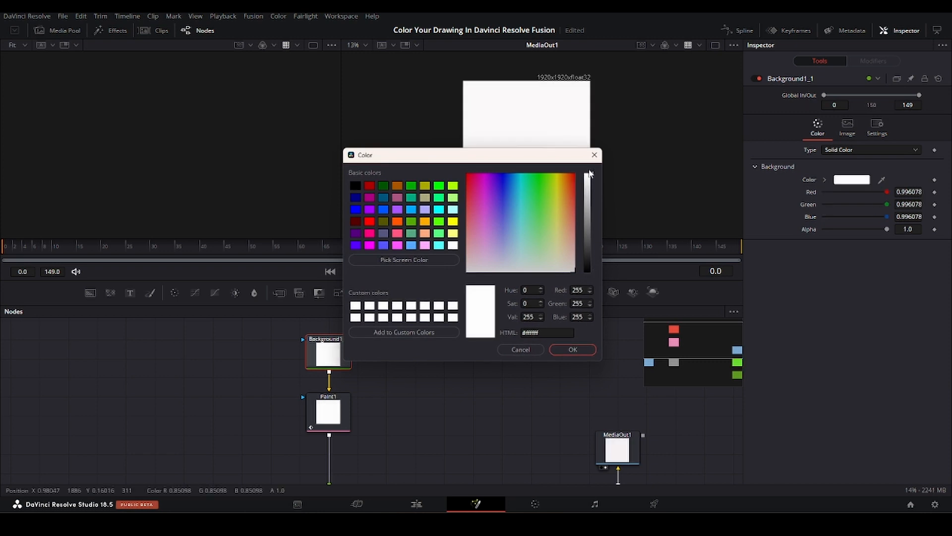
left_click(586, 348)
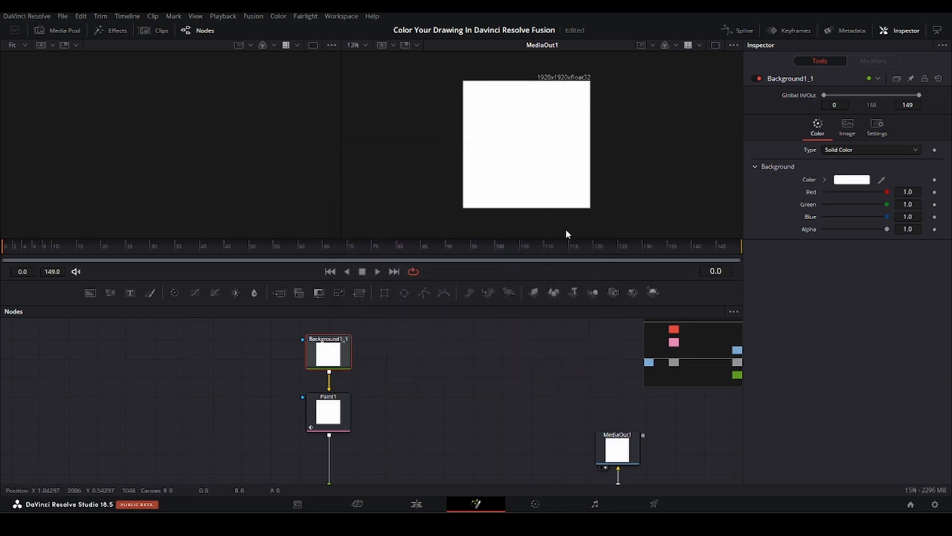
left_click_drag(389, 439, 396, 382)
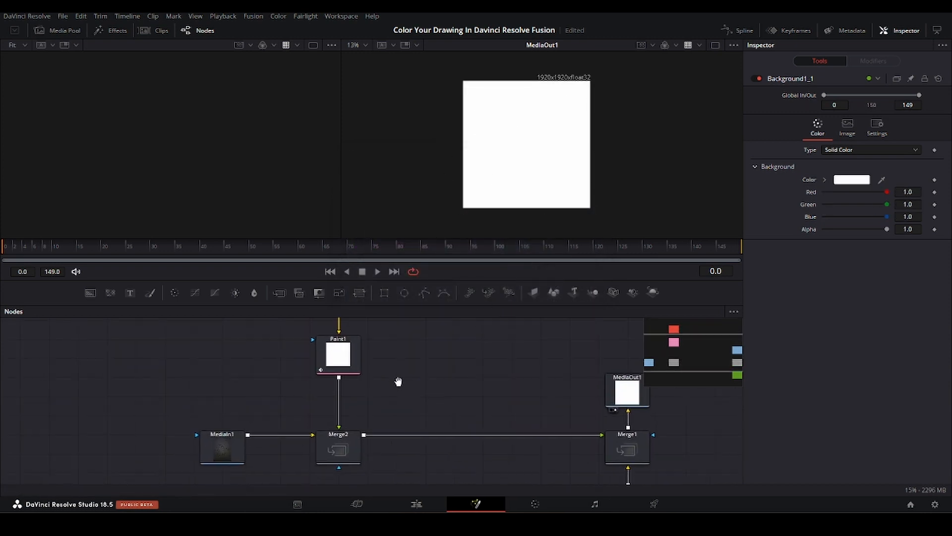
Set Paint1's brush color to black and paint a soft test stroke near the middle of the canvas
left_click(344, 448)
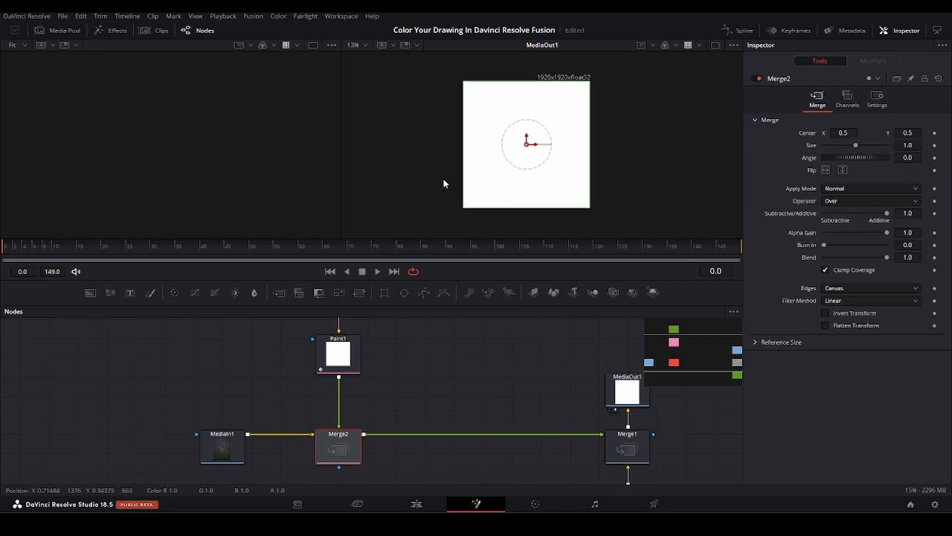
left_click(338, 354)
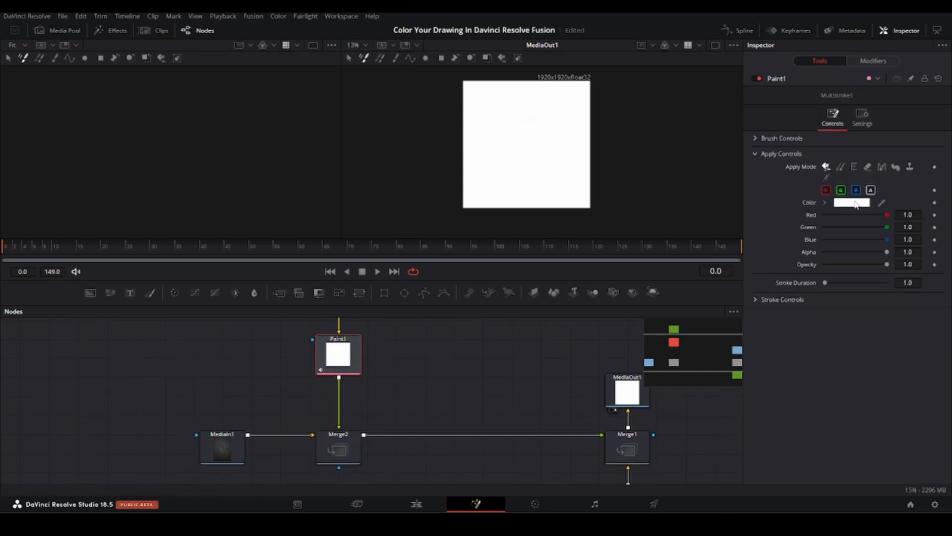
left_click(838, 204)
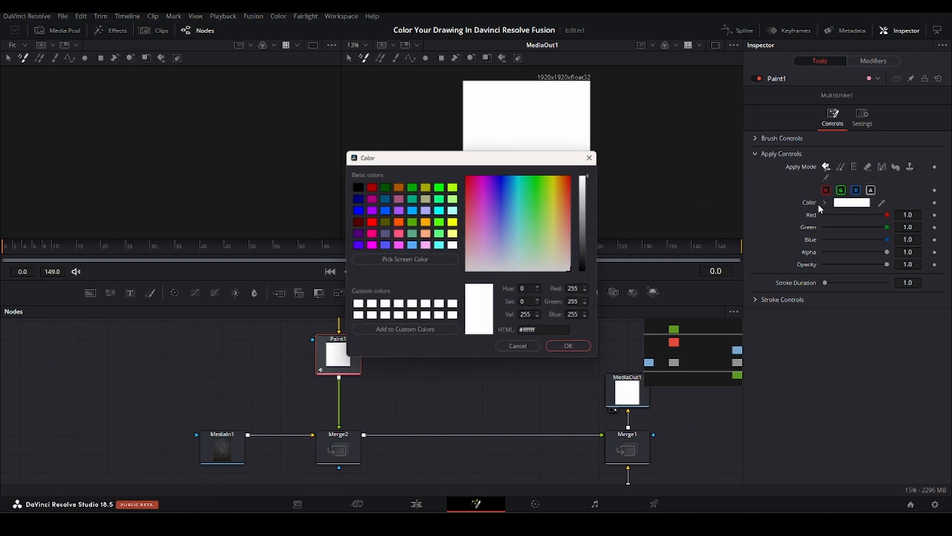
left_click_drag(593, 245, 590, 326)
left_click(573, 349)
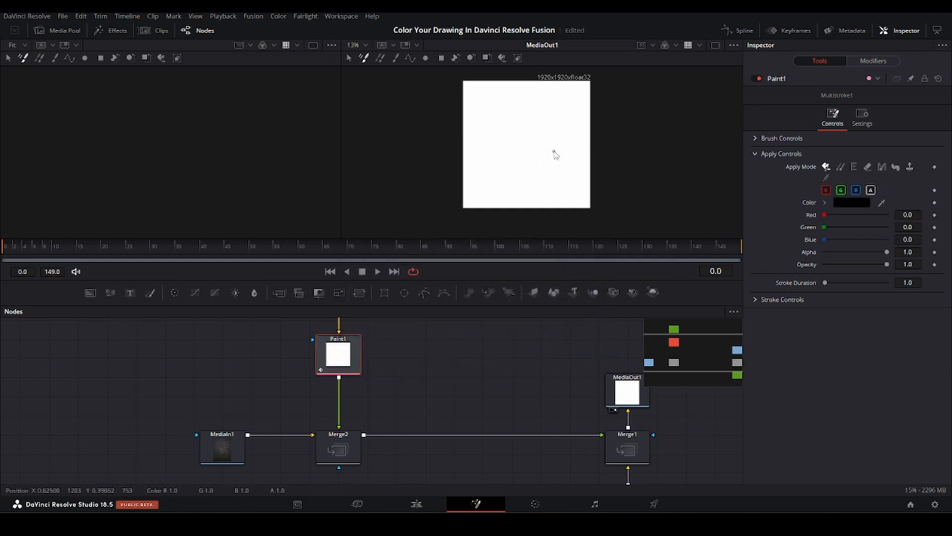
mouse_move(536, 140)
left_mouse_down()
mouse_move(546, 140)
mouse_move(523, 134)
mouse_move(511, 151)
mouse_move(514, 143)
left_mouse_up()
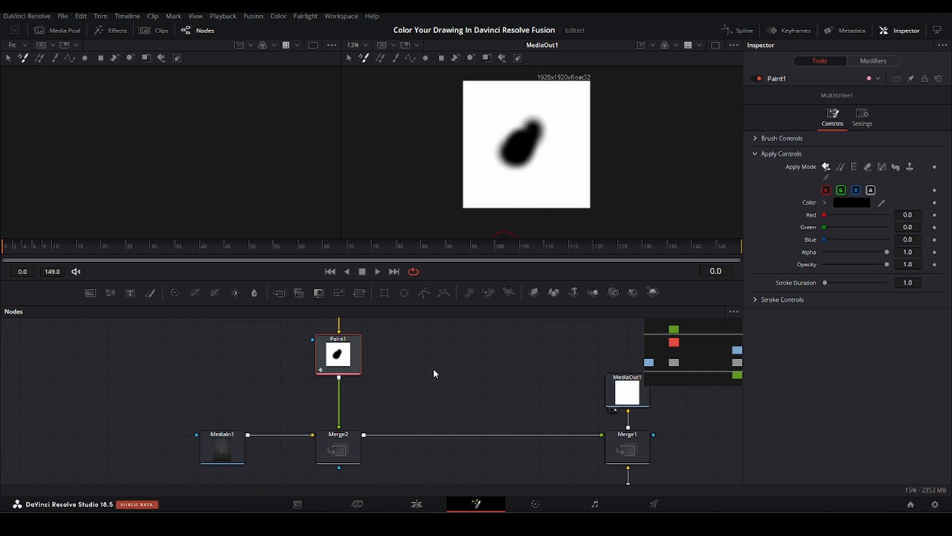
Set Merge2's apply mode to Multiply so the painted layer blends over the drawing
left_click(341, 448)
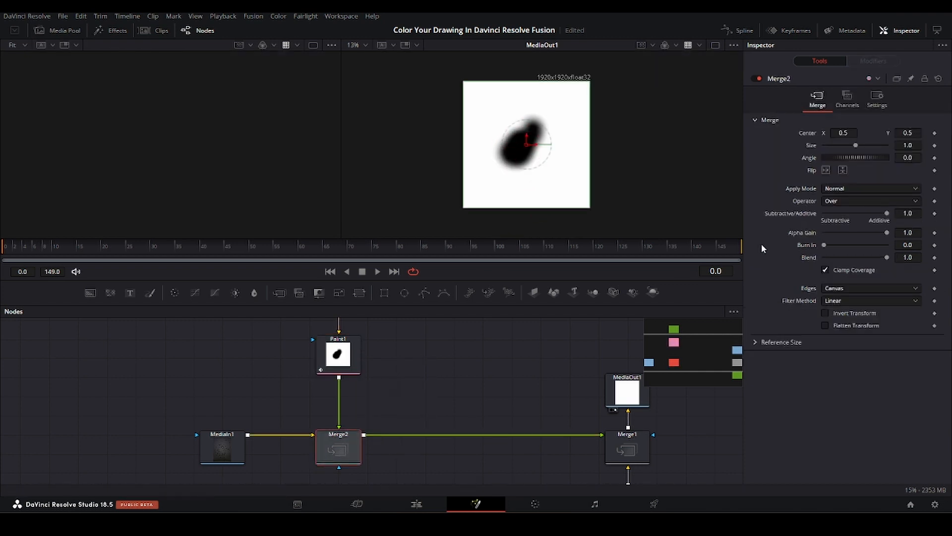
left_click(852, 188)
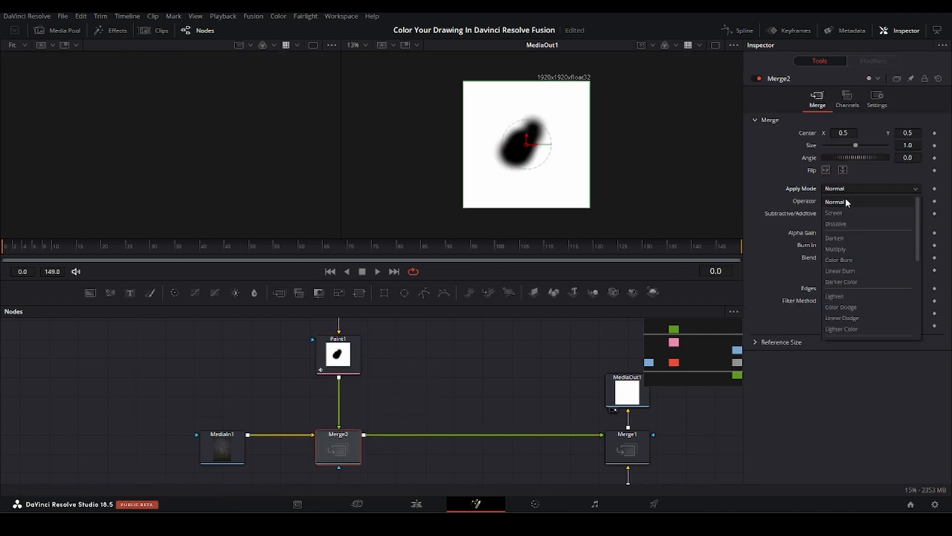
left_click(847, 248)
scroll(537, 153, "up", 5)
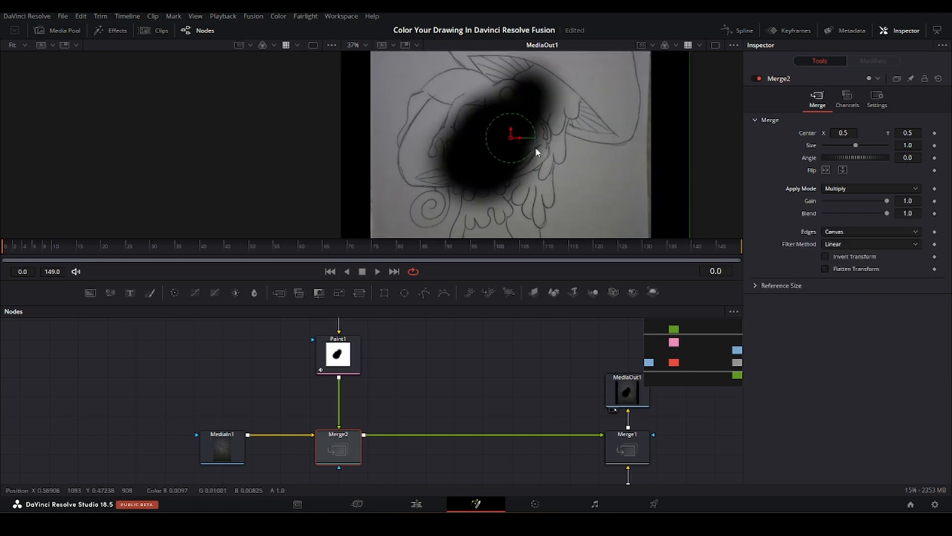
scroll(536, 152, "down", 3)
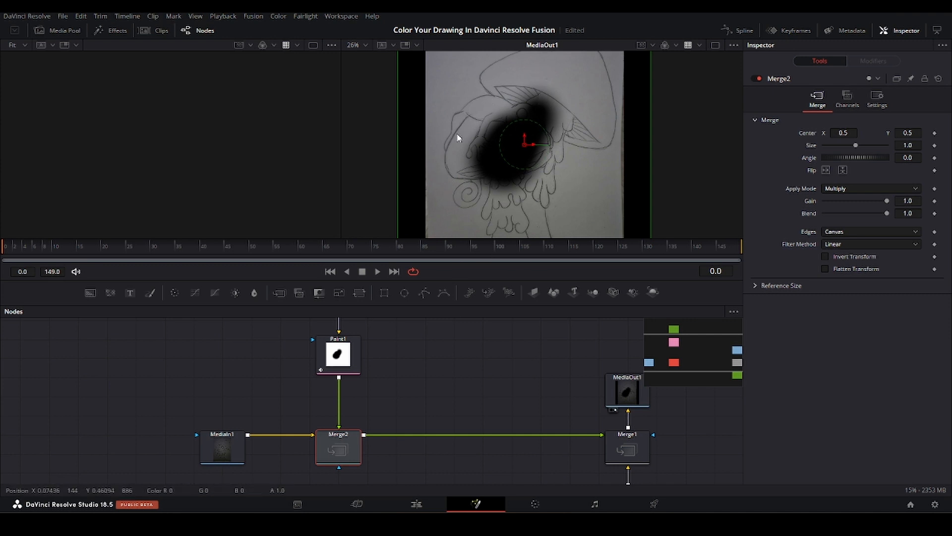
Undo the black test stroke and the blend change, and set Merge2's apply mode to Multiply again
key("ctrl+s")
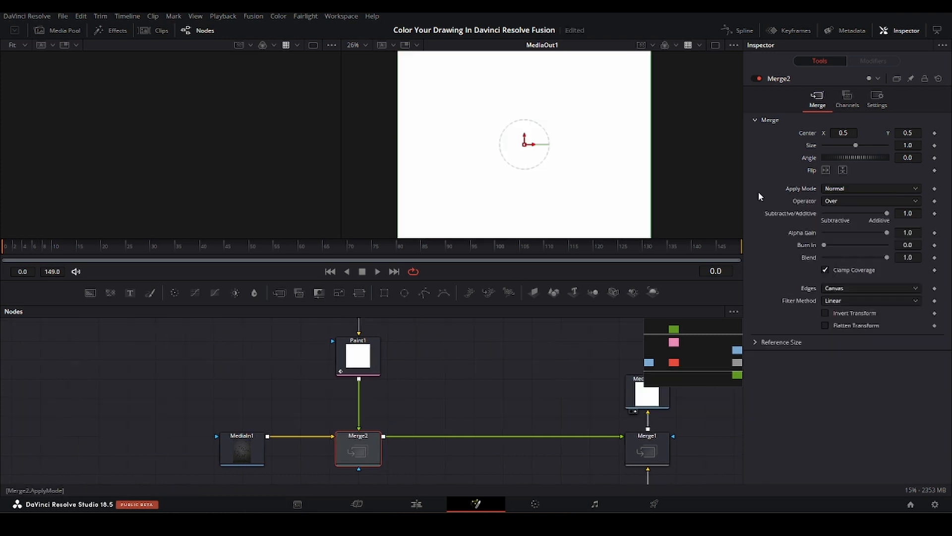
left_click(834, 191)
left_click(847, 250)
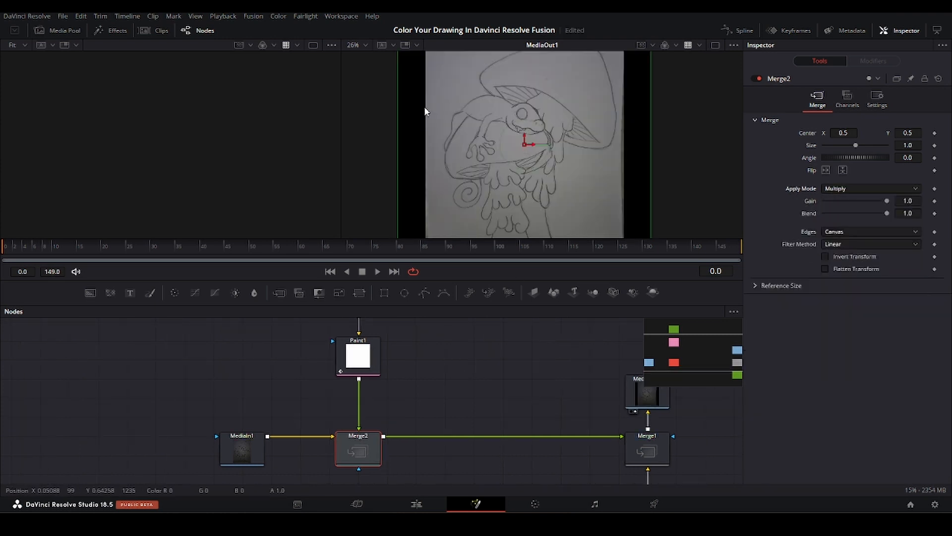
scroll(541, 101, "down", 2)
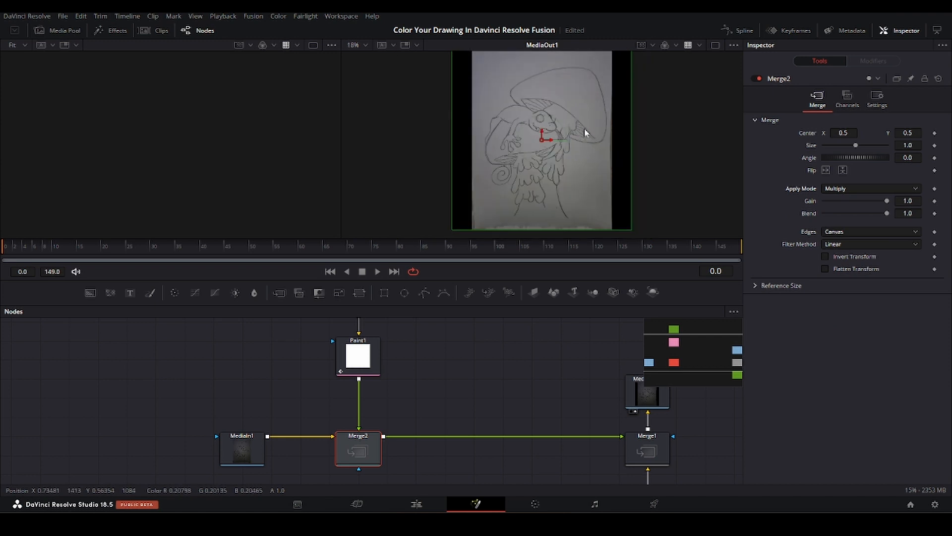
scroll(539, 144, "up", 3)
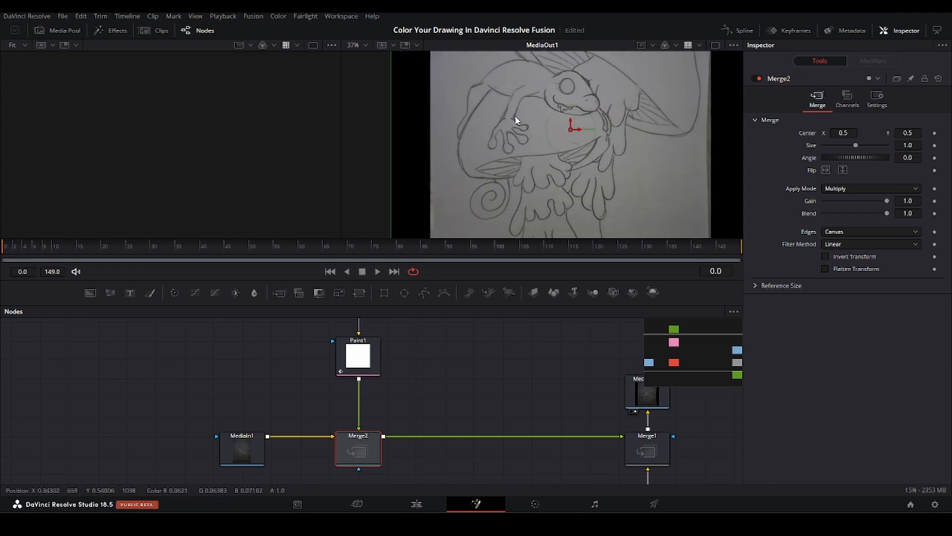
Try a freehand brush stroke over the drawing in Paint1 and undo it
left_click(367, 361)
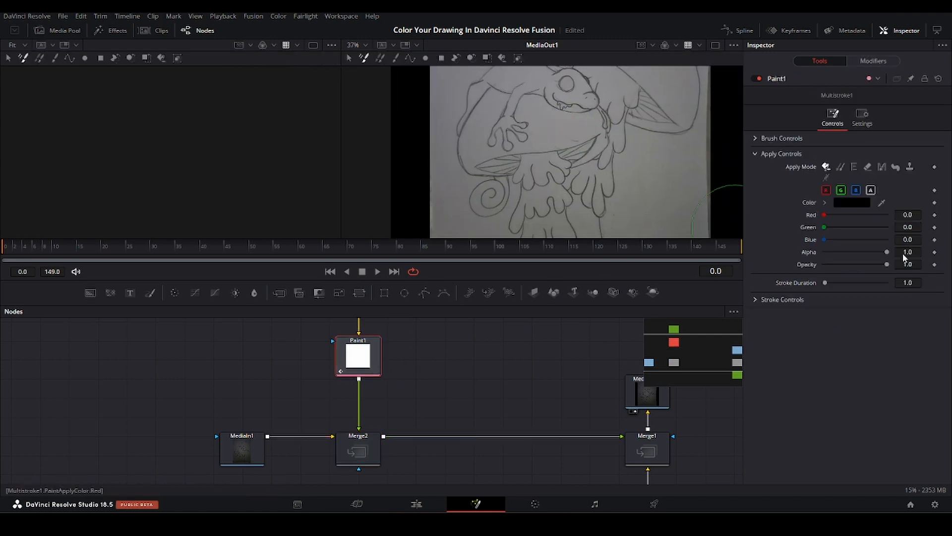
scroll(602, 152, "down", 2)
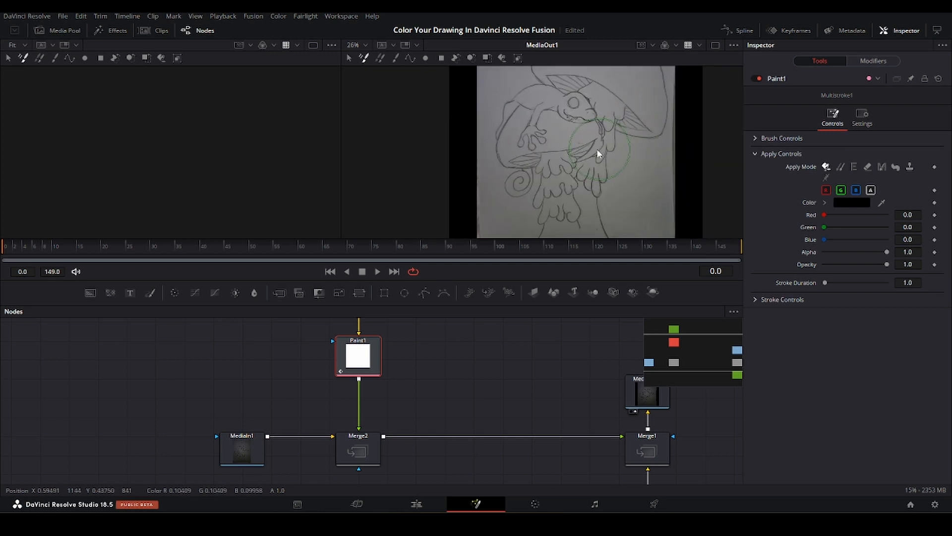
mouse_move(598, 159)
left_mouse_down()
mouse_move(606, 172)
mouse_move(591, 171)
mouse_move(606, 170)
left_mouse_up()
key("ctrl+z")
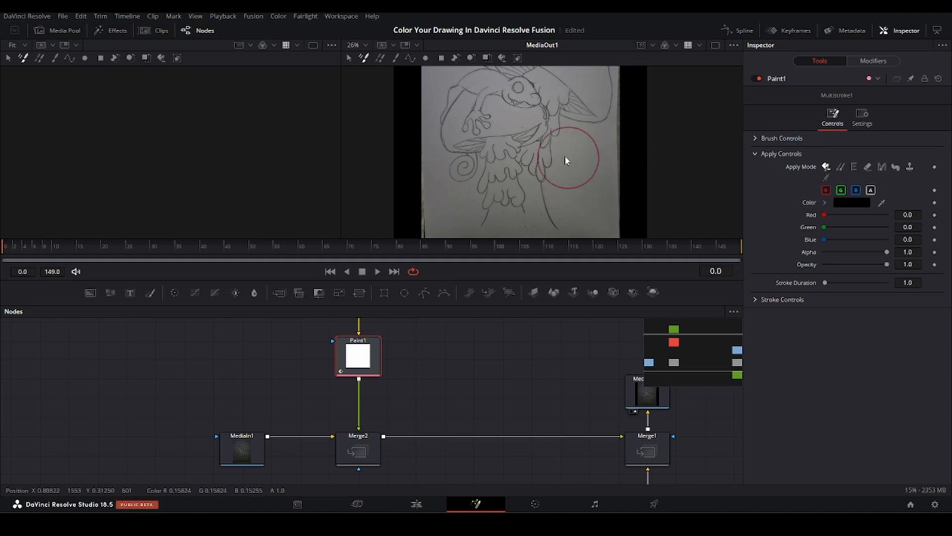
Draw a Polyline Stroke in Paint1 along the lower cap's bottom edge, from above the spiral around the cap's left corner
left_click(412, 60)
scroll(495, 149, "up", 5)
scroll(574, 130, "up", 3)
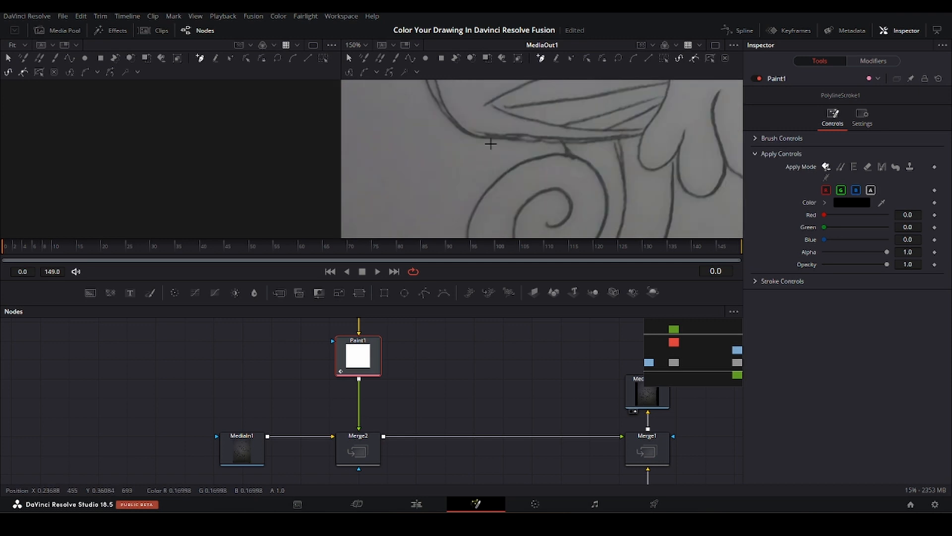
left_click_drag(582, 187, 568, 191)
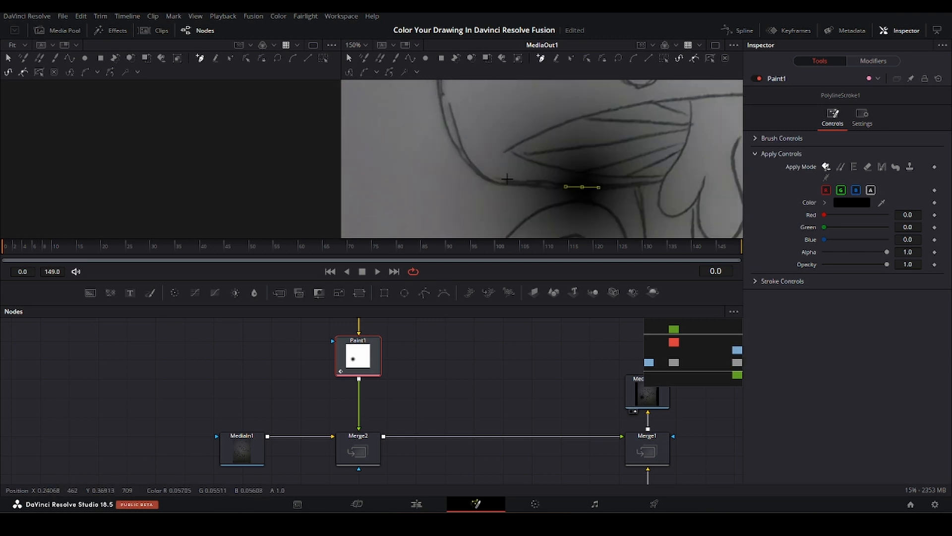
left_click_drag(487, 181, 478, 174)
left_click_drag(449, 132, 444, 106)
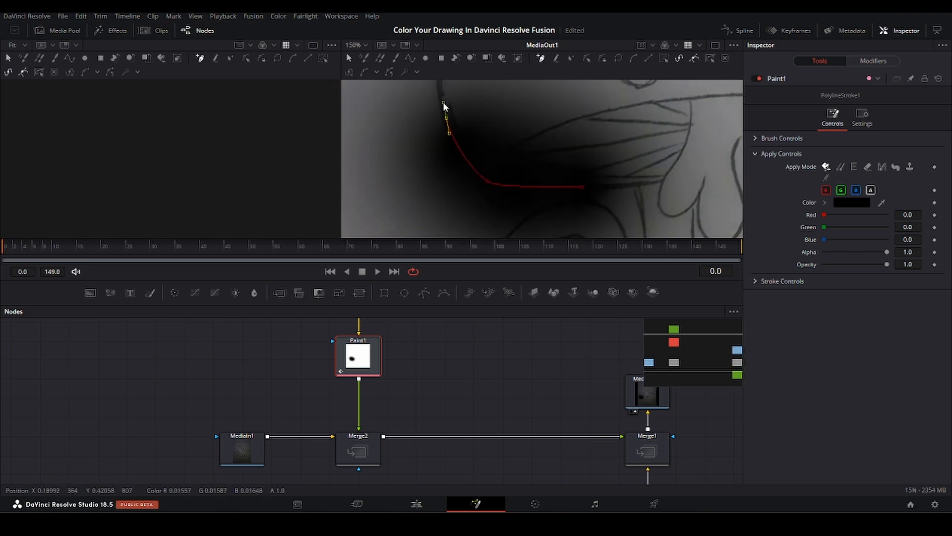
scroll(569, 169, "down", 2)
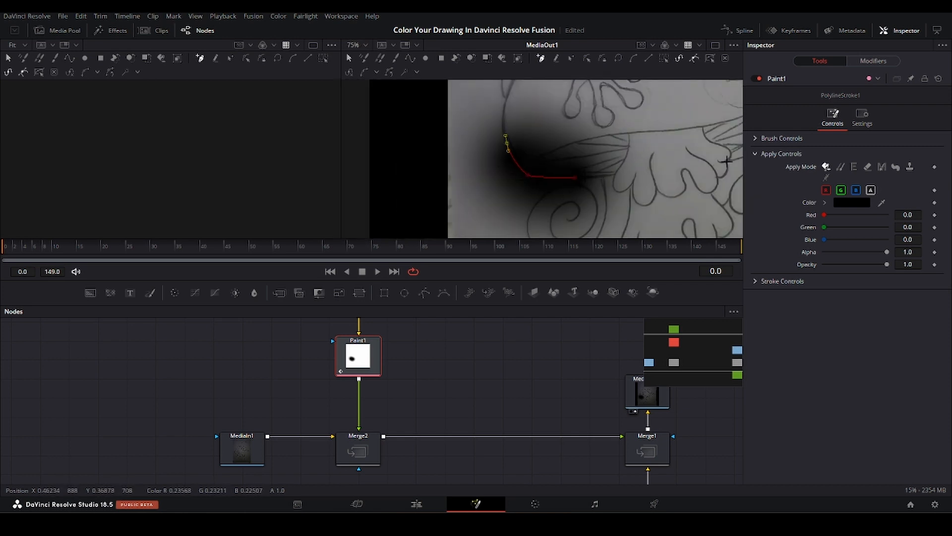
Thin and sharpen the polyline stroke by setting its brush size to 0.0043 and softness to 0.206
left_click(756, 138)
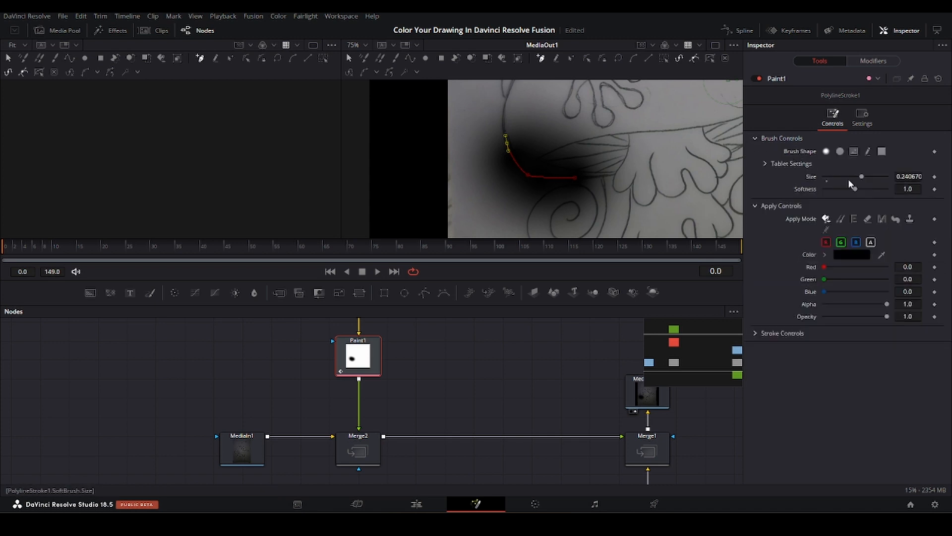
left_click_drag(858, 177, 823, 179)
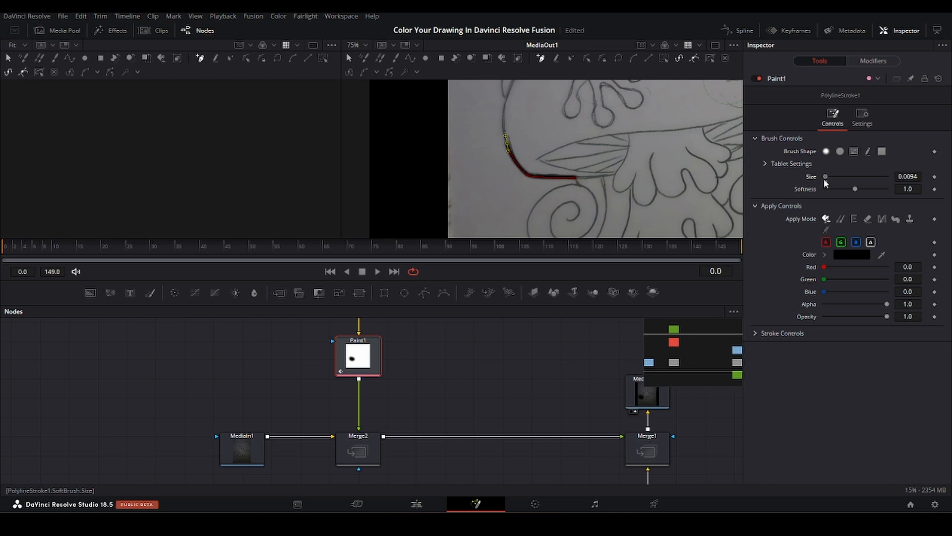
scroll(521, 181, "up", 5)
left_click_drag(502, 197, 483, 204)
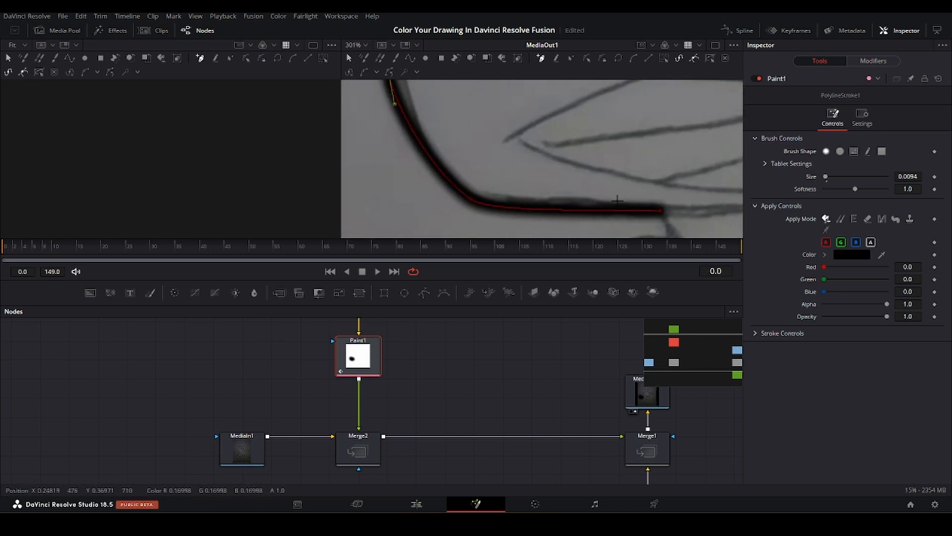
mouse_move(855, 189)
left_mouse_down()
mouse_move(831, 192)
mouse_move(826, 177)
left_mouse_up()
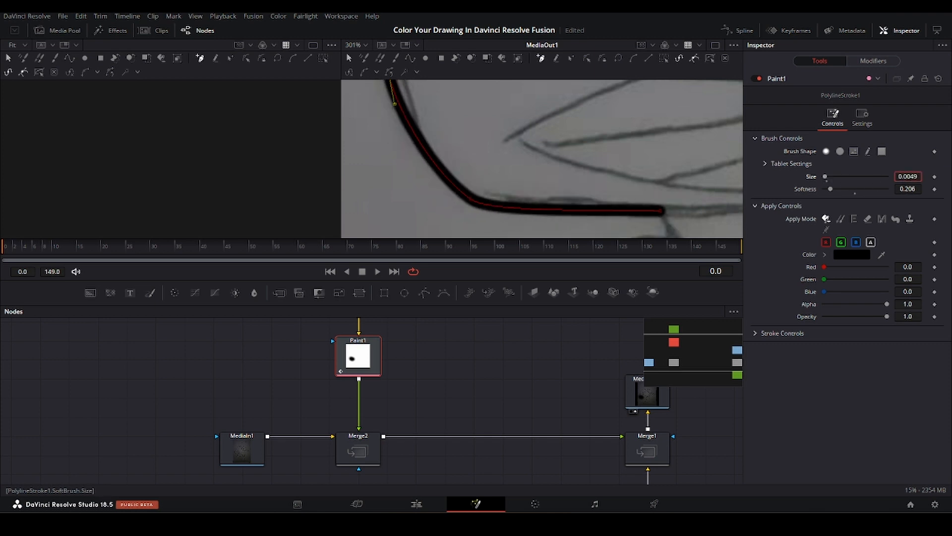
left_click_drag(908, 176, 906, 176)
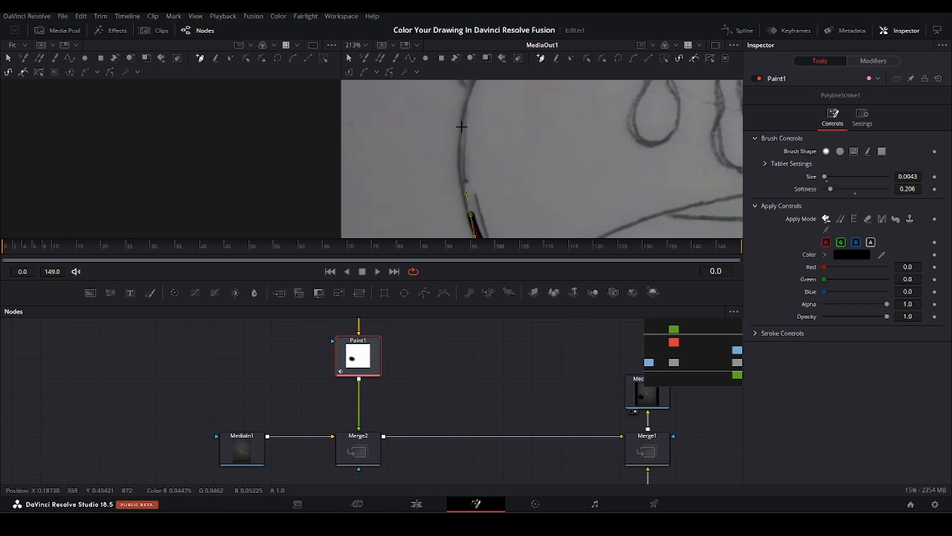
Extend the polyline stroke up the lower cap's left edge, following the drawn outline past the notch where two lines meet
left_click_drag(461, 127, 465, 93)
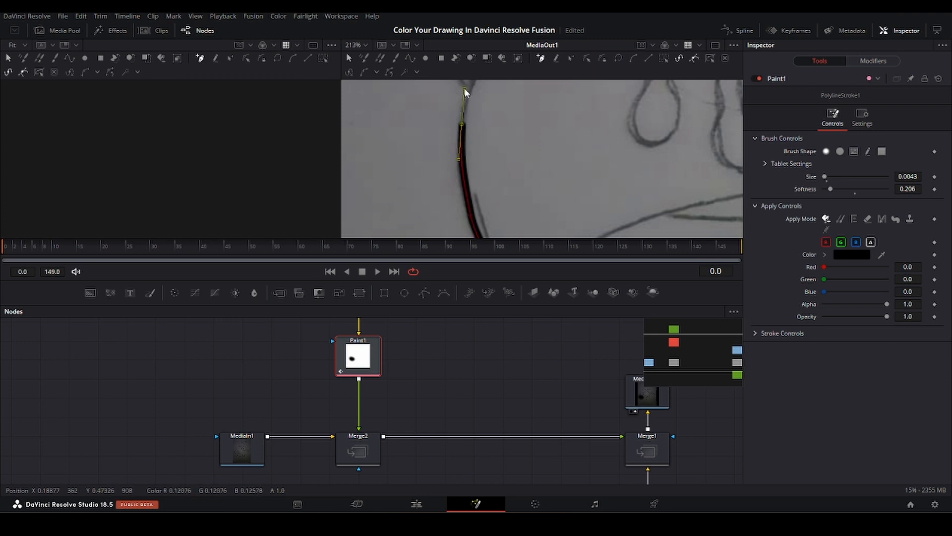
left_click_drag(466, 117, 474, 186)
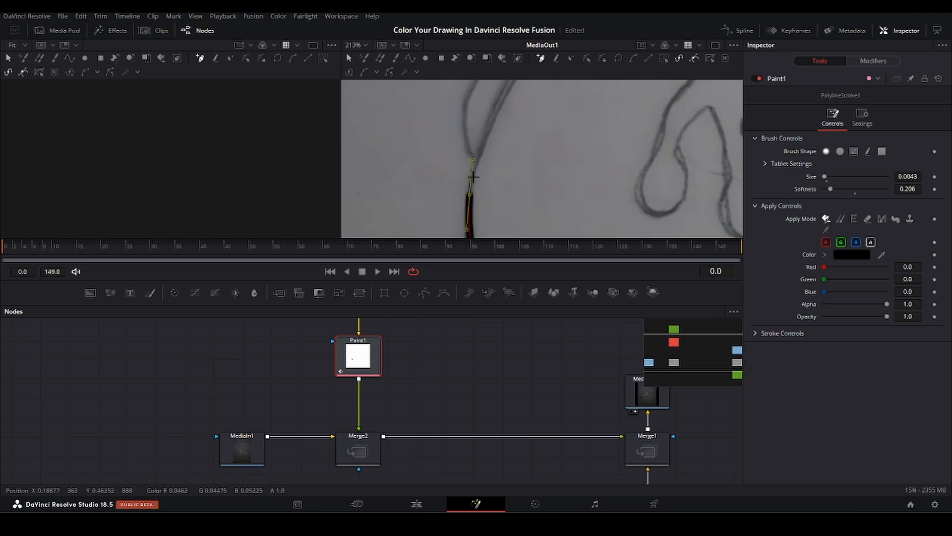
left_click(477, 158)
left_click(469, 153)
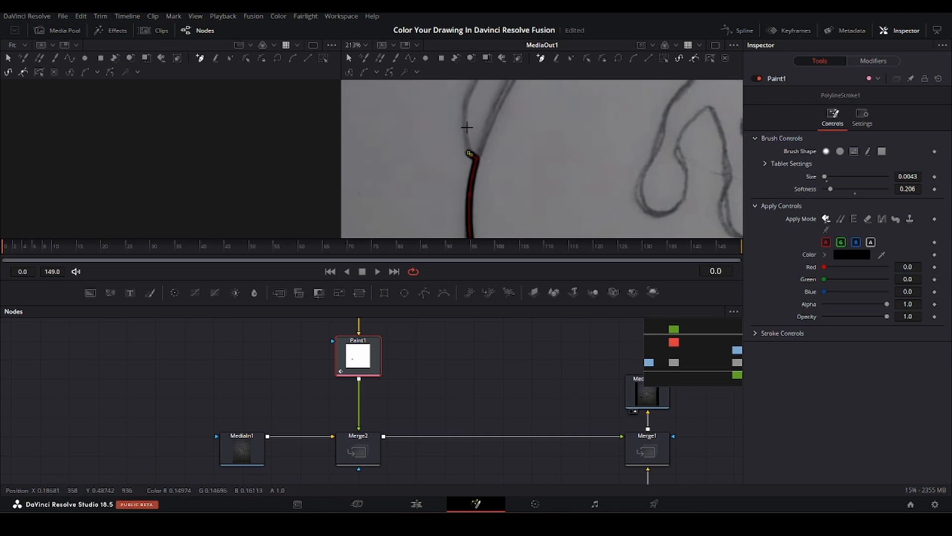
left_click_drag(464, 134, 463, 184)
mouse_move(472, 130)
left_mouse_down()
mouse_move(487, 96)
mouse_move(451, 190)
left_mouse_up()
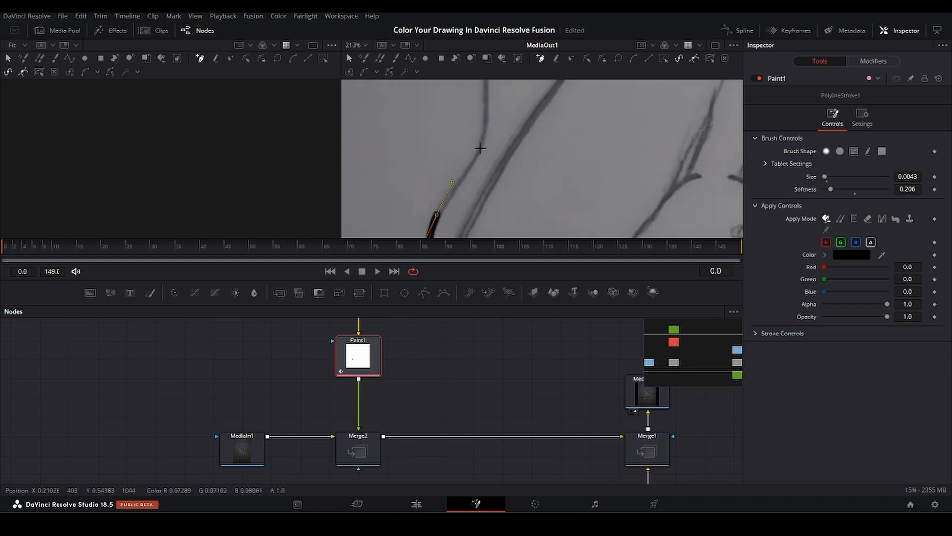
Continue the polyline stroke around the upper-left bend of the outline and along the long arched contour above it
mouse_move(481, 148)
left_mouse_down()
mouse_move(484, 137)
mouse_move(470, 196)
left_mouse_up()
mouse_move(471, 126)
left_mouse_down()
mouse_move(473, 115)
mouse_move(454, 202)
left_mouse_up()
left_click(498, 127)
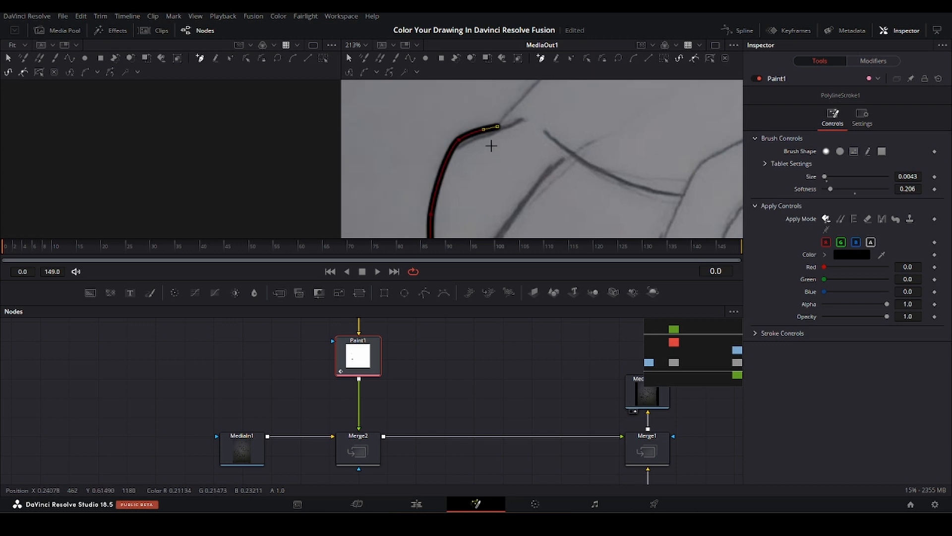
left_click_drag(516, 123, 472, 199)
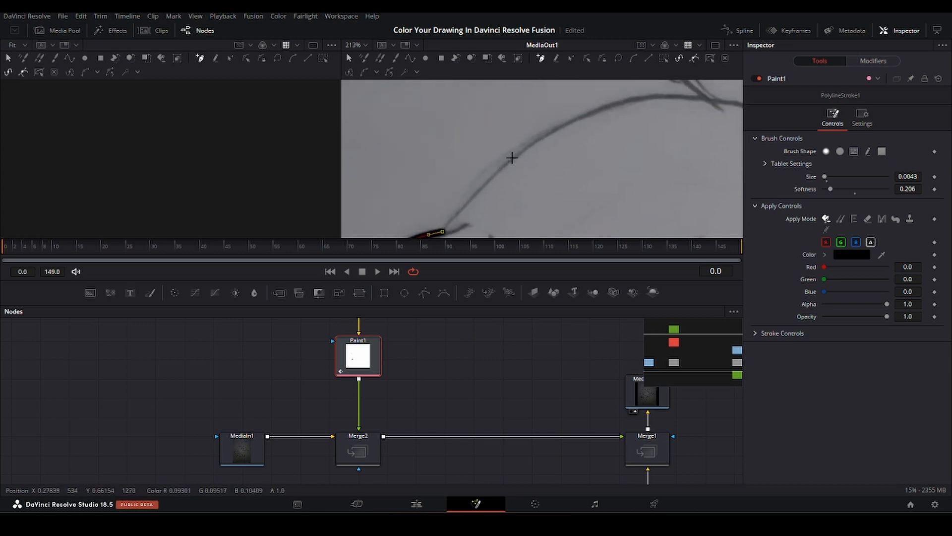
left_click_drag(512, 157, 524, 146)
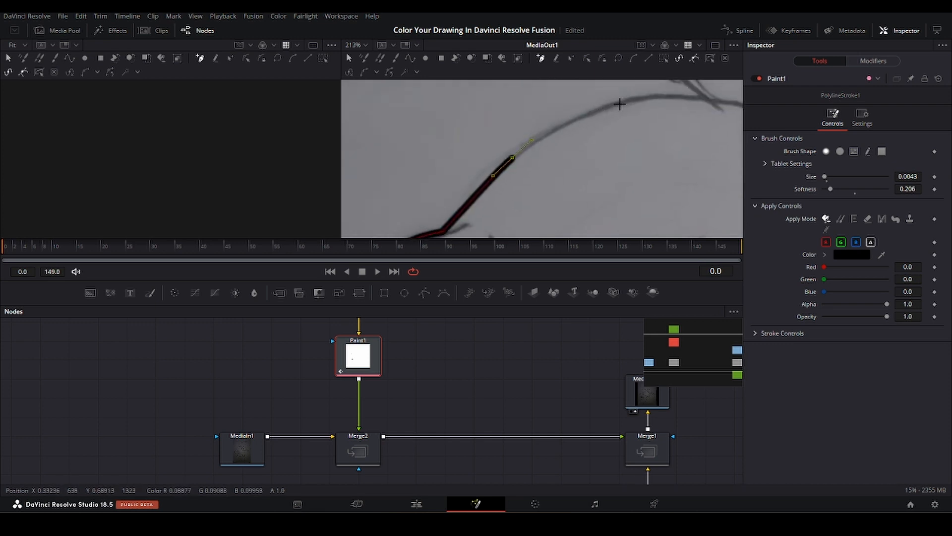
left_click_drag(620, 104, 639, 98)
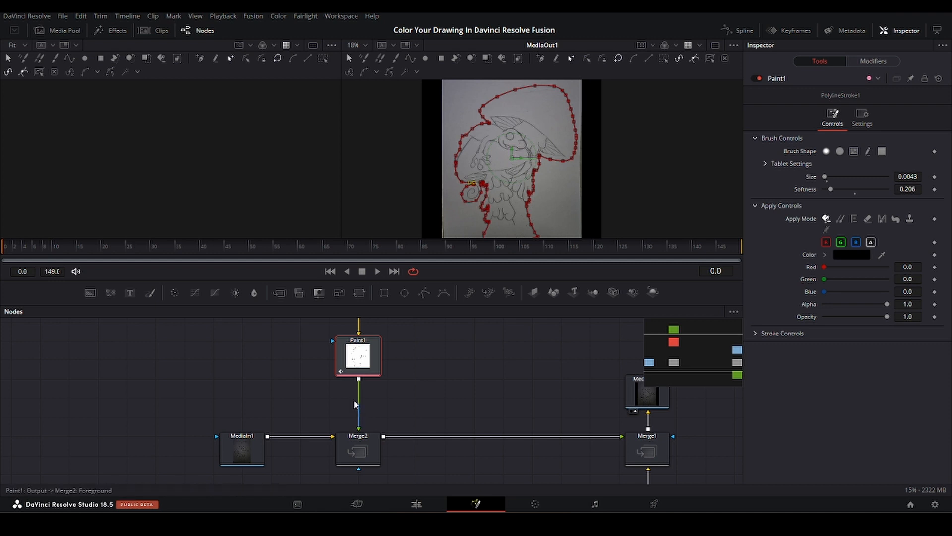
Select Merge2 and inspect the traced black outline over the drawing
left_click(361, 451)
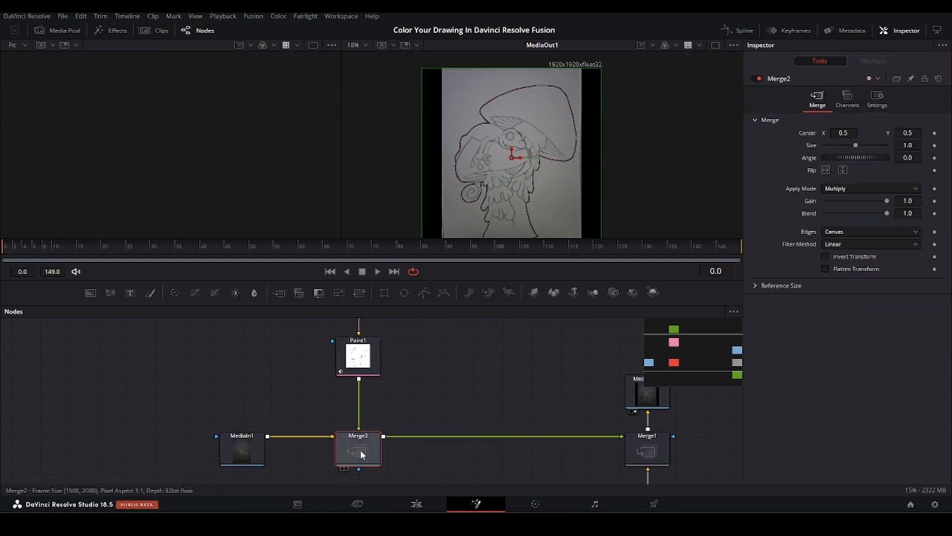
scroll(503, 149, "up", 3)
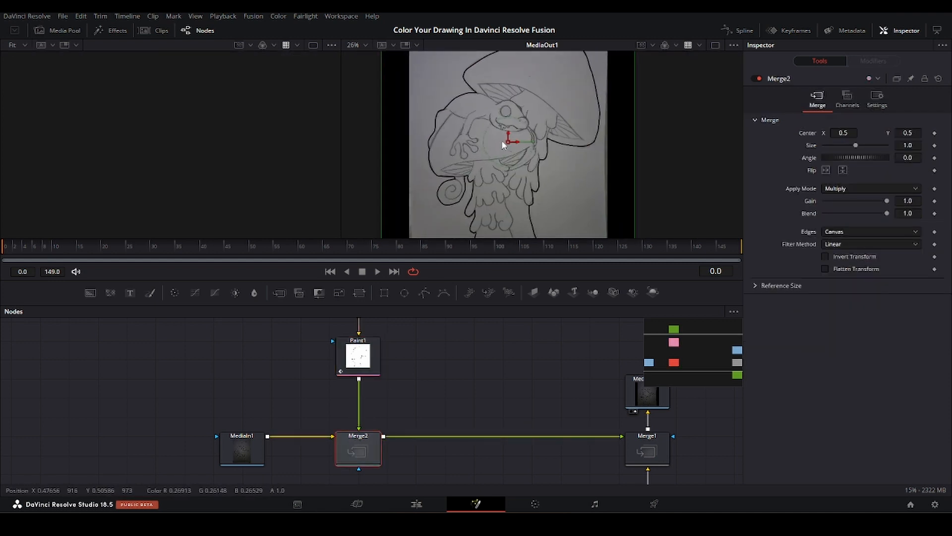
In Paint1, start a new polyline stroke from the notch where the outlines meet, following the drawn line to the top of the head
left_click_drag(502, 141, 540, 172)
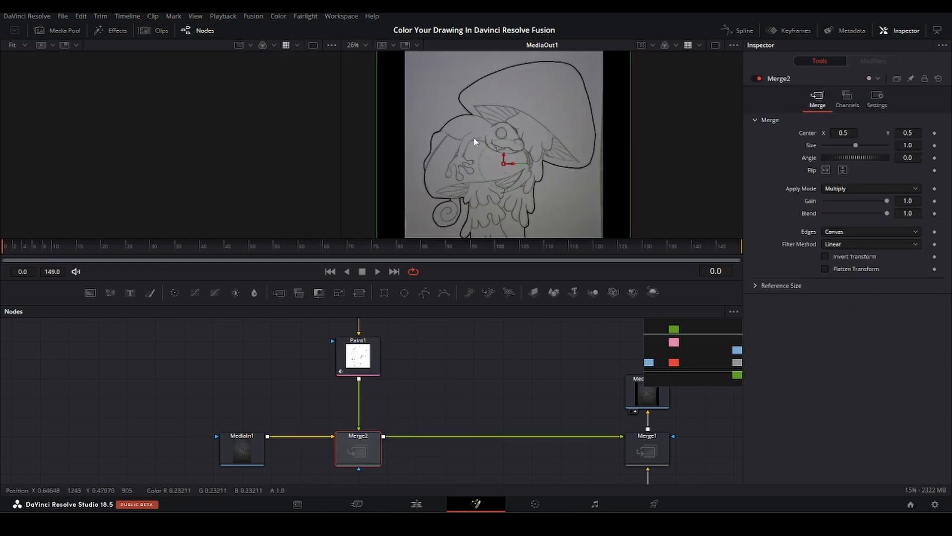
left_click(366, 365)
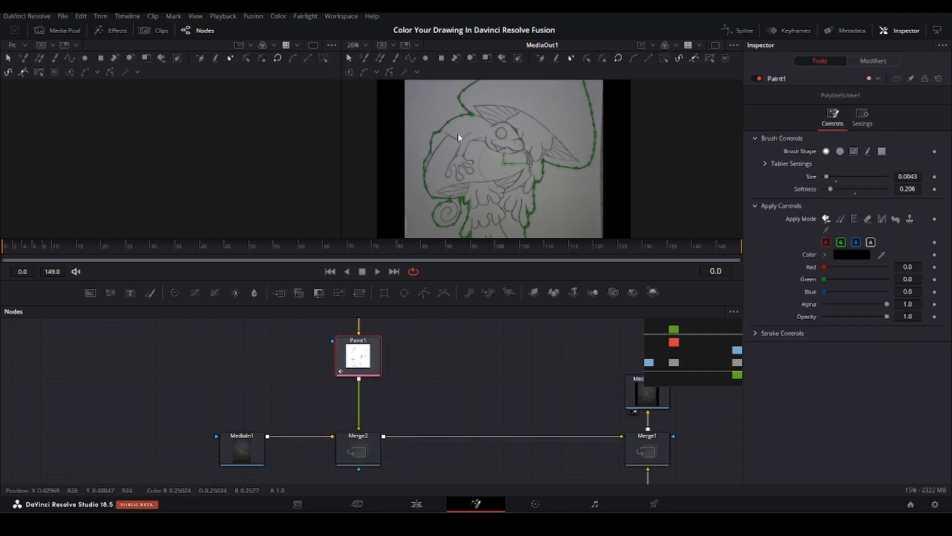
scroll(502, 144, "up", 2)
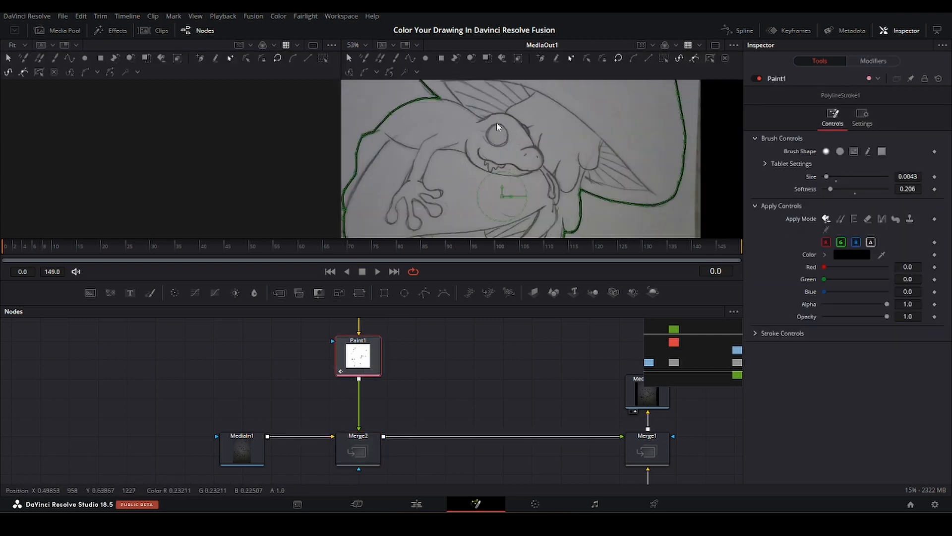
left_click(410, 59)
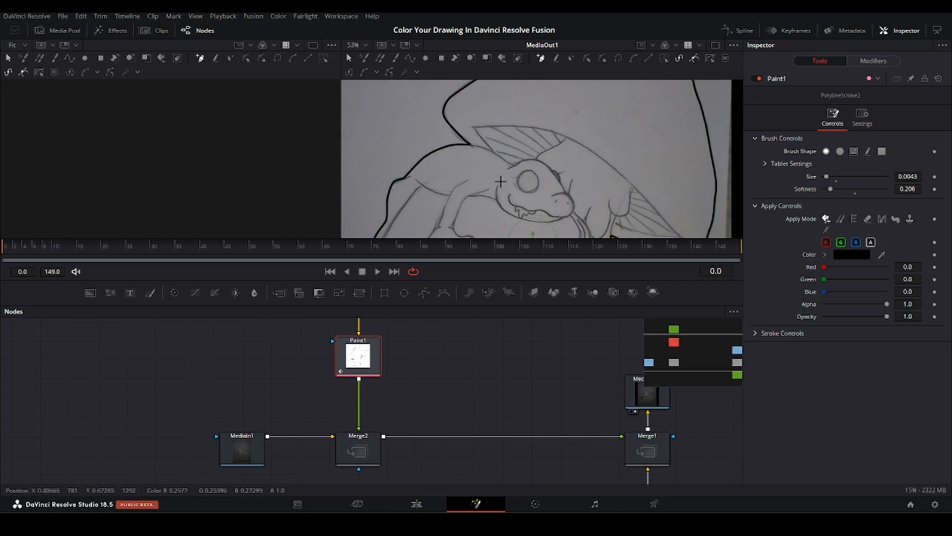
scroll(502, 157, "up", 4)
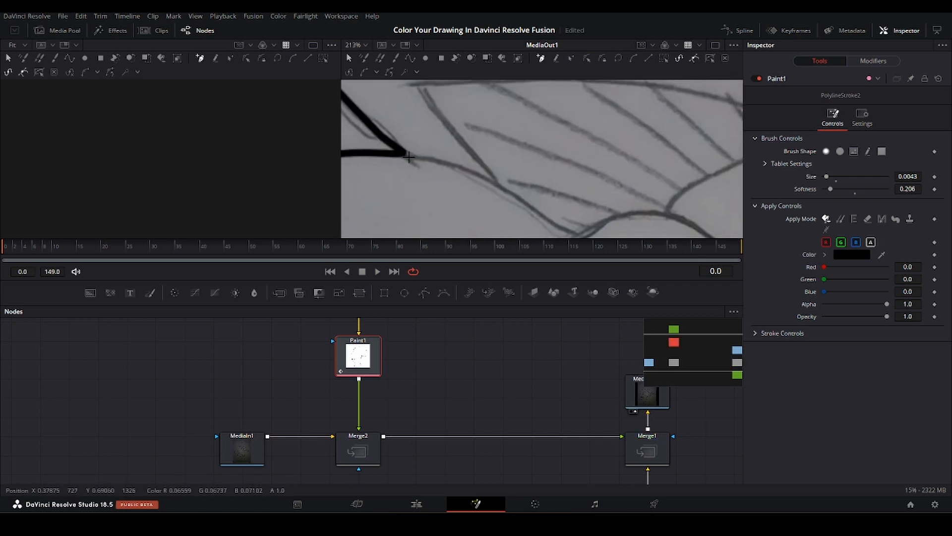
left_click(464, 168)
left_click(523, 202)
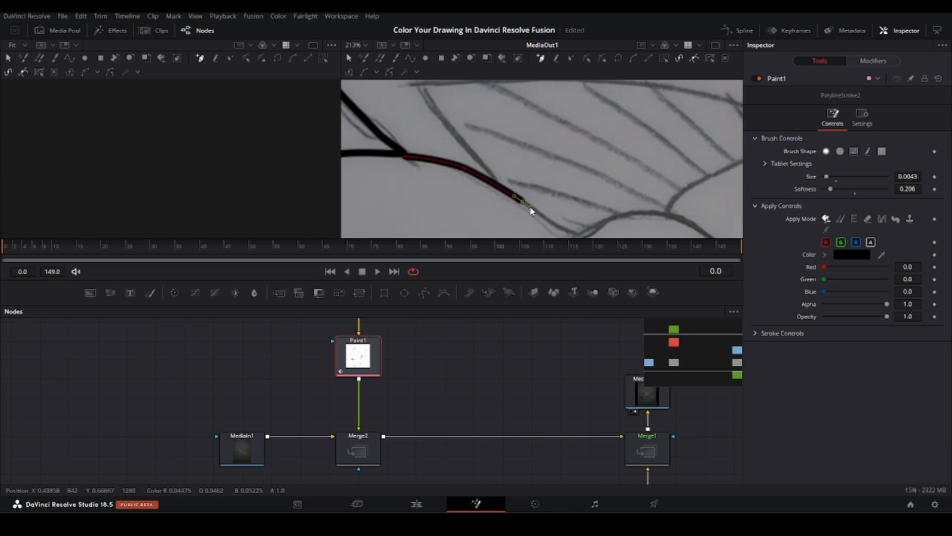
mouse_move(544, 219)
left_mouse_down()
mouse_move(481, 160)
mouse_move(511, 176)
mouse_move(616, 152)
mouse_move(595, 183)
left_mouse_up()
scroll(571, 159, "down", 5)
scroll(570, 158, "up", 5)
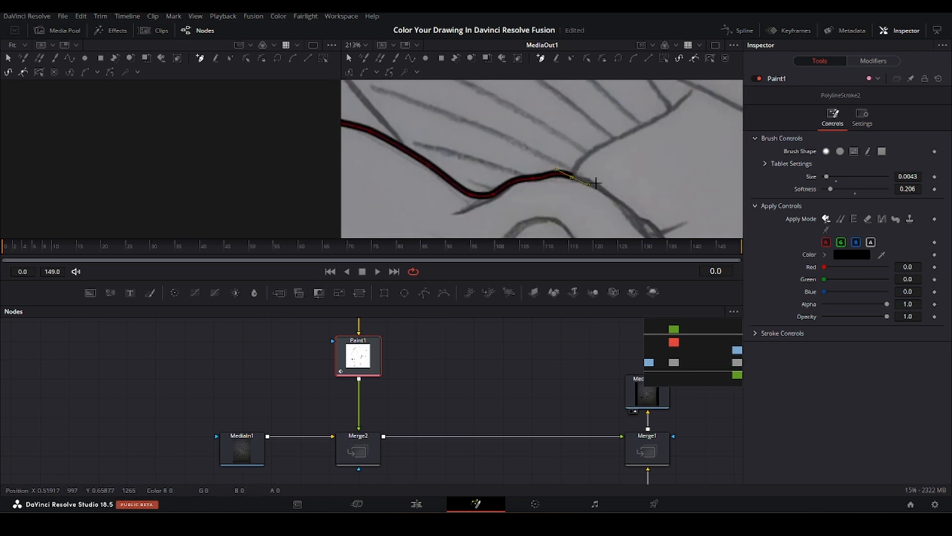
Open PolylineStroke1 among Paint1's modifiers and adjust a point's handle on the outer edge of the drooping frill lobe above the stem
scroll(470, 132, "down", 5)
left_click_drag(481, 190, 487, 235)
left_click_drag(464, 121, 462, 87)
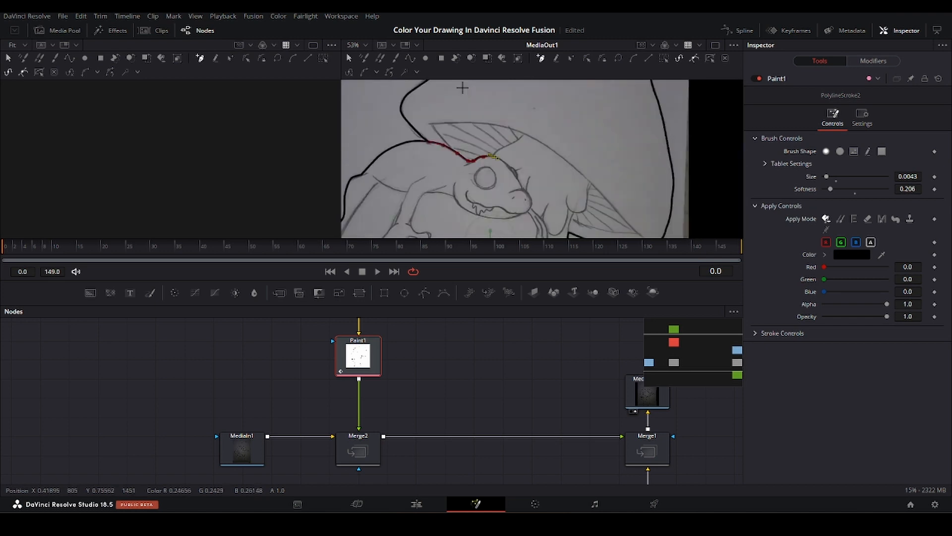
mouse_move(525, 215)
left_mouse_down()
mouse_move(533, 106)
mouse_move(549, 178)
left_mouse_up()
scroll(549, 178, "up", 5)
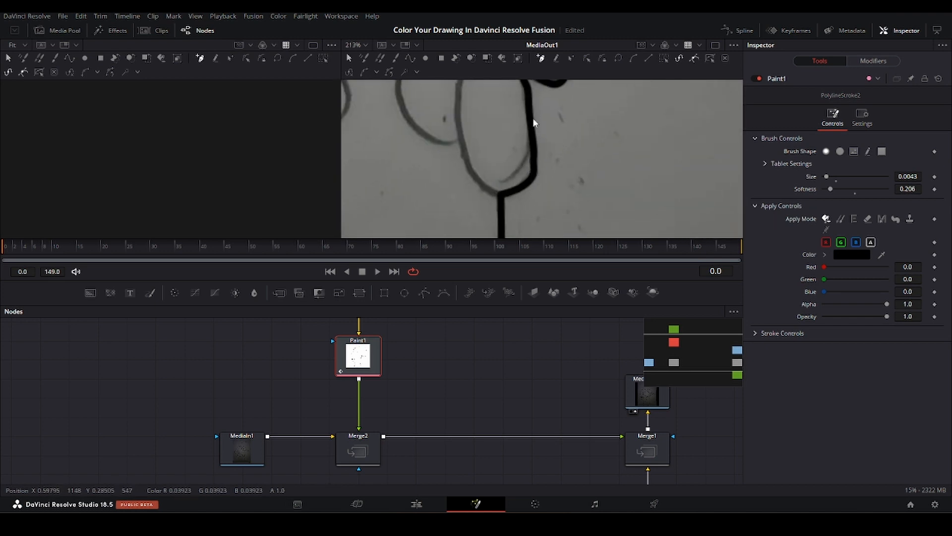
mouse_move(534, 119)
left_mouse_down()
mouse_move(545, 145)
mouse_move(546, 114)
left_mouse_up()
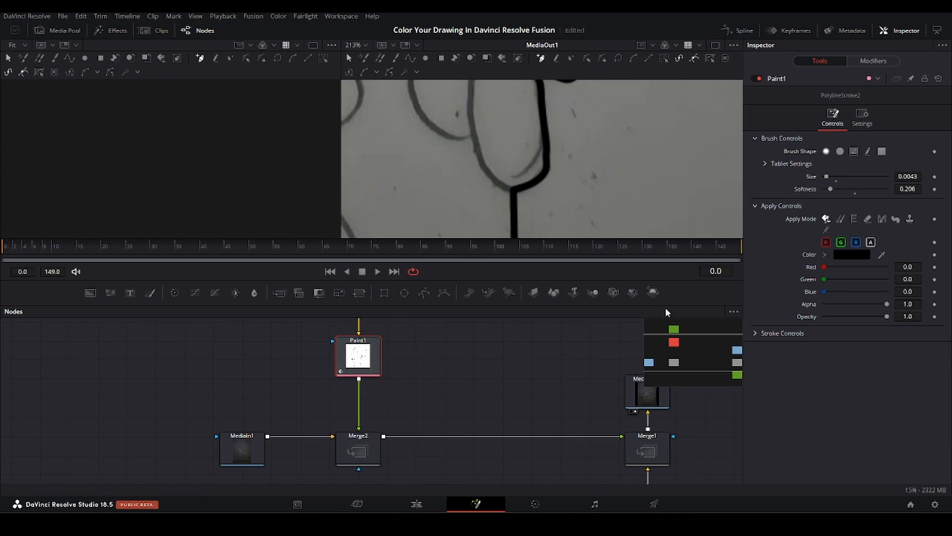
left_click(873, 60)
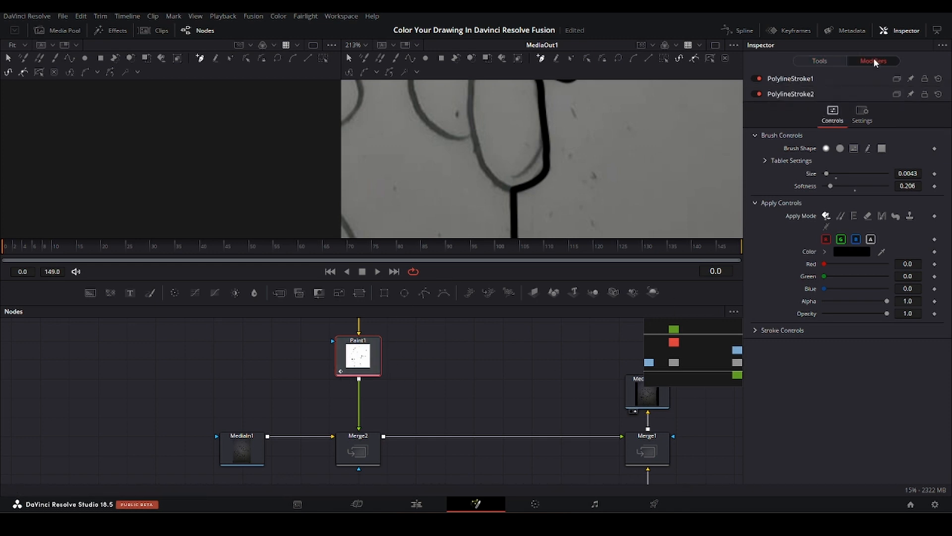
left_click(808, 80)
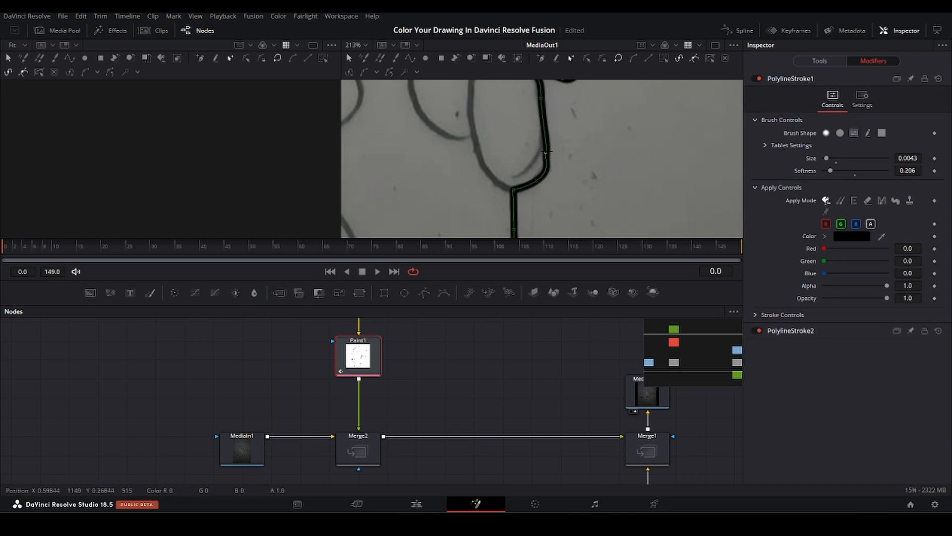
mouse_move(546, 151)
left_mouse_down()
mouse_move(568, 155)
mouse_move(548, 155)
mouse_move(548, 130)
left_mouse_up()
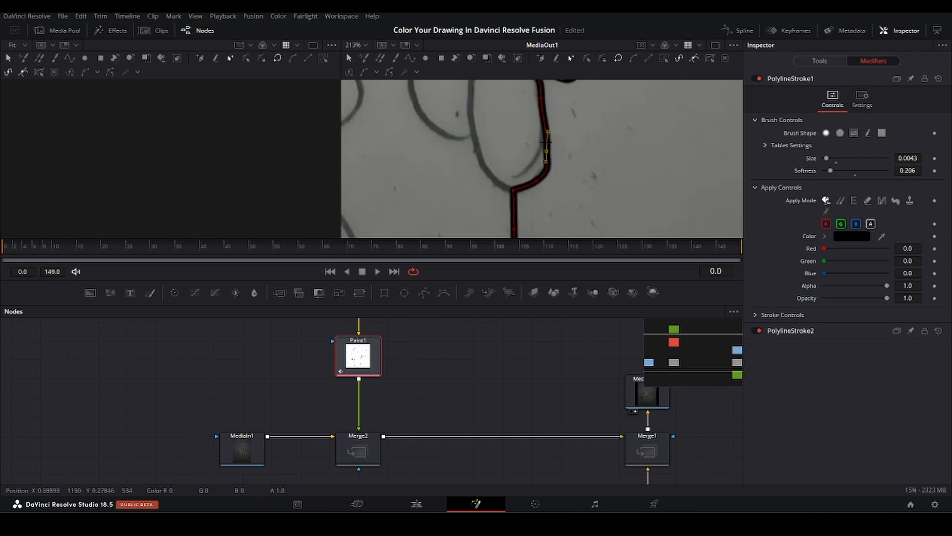
Collapse PolylineStroke1's settings and compare the tracing with PolylineStroke2 disabled and re-enabled
scroll(484, 154, "down", 8)
left_click_drag(480, 149, 542, 189)
left_click_drag(528, 111, 513, 175)
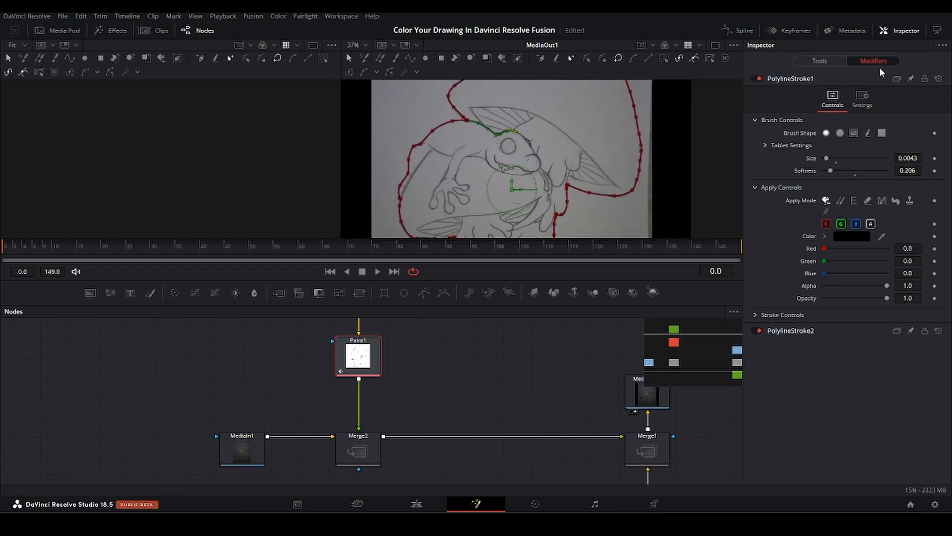
left_click(809, 82)
scroll(644, 125, "down", 2)
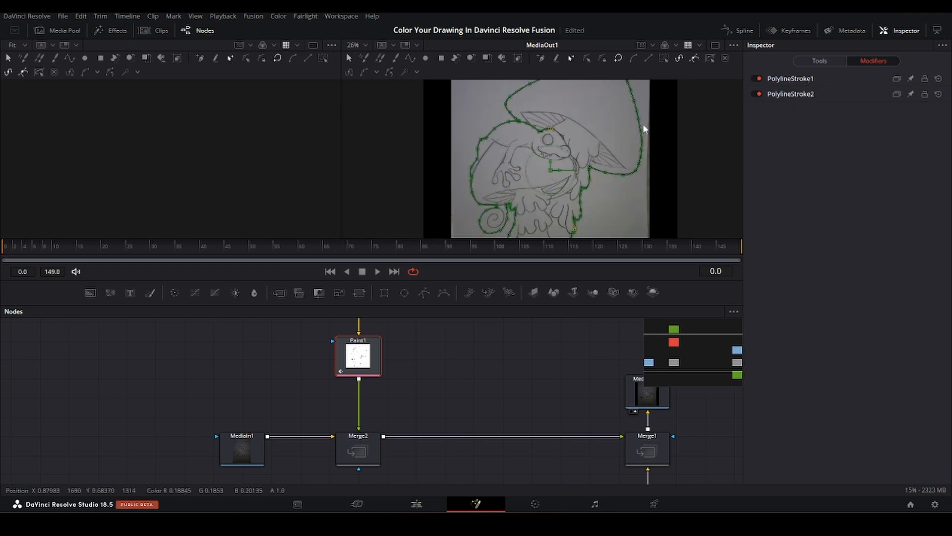
scroll(521, 123, "up", 3)
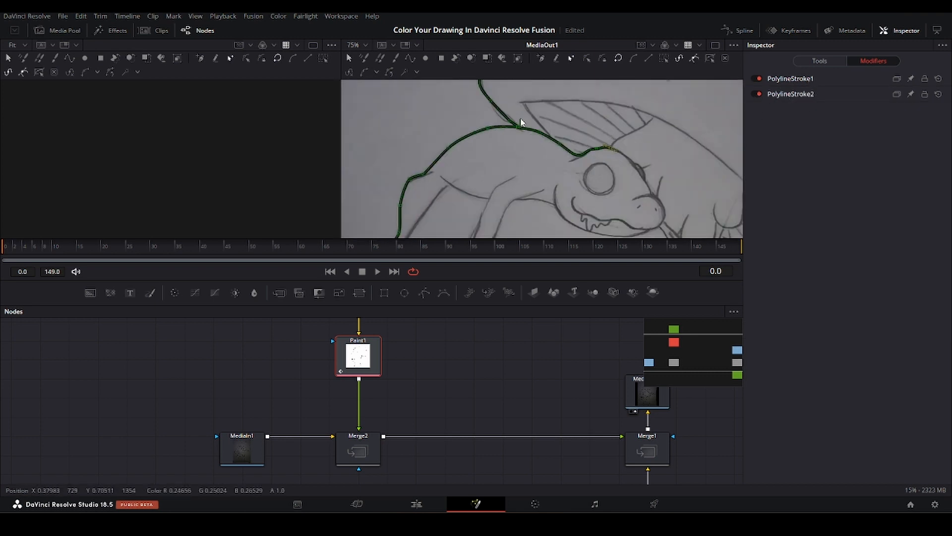
scroll(542, 130, "up", 2)
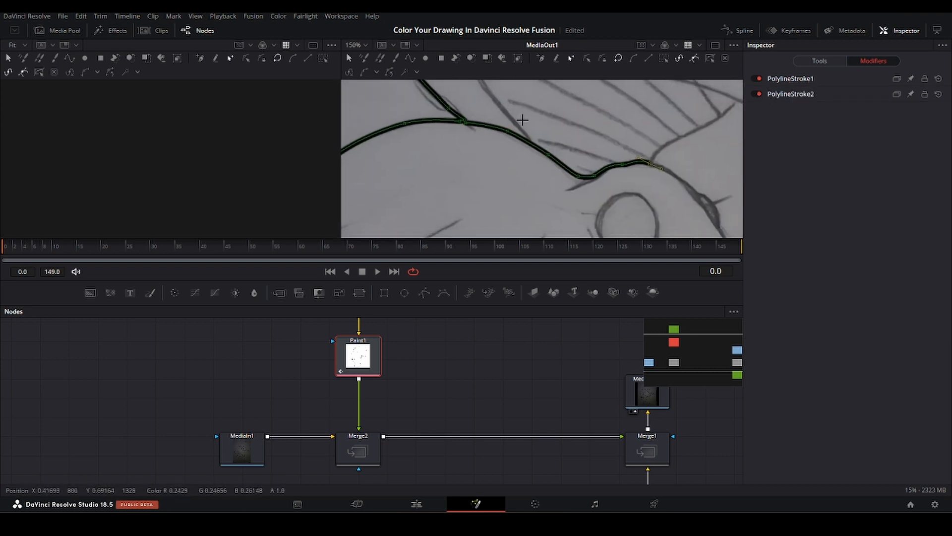
left_click(759, 93)
left_click(757, 94)
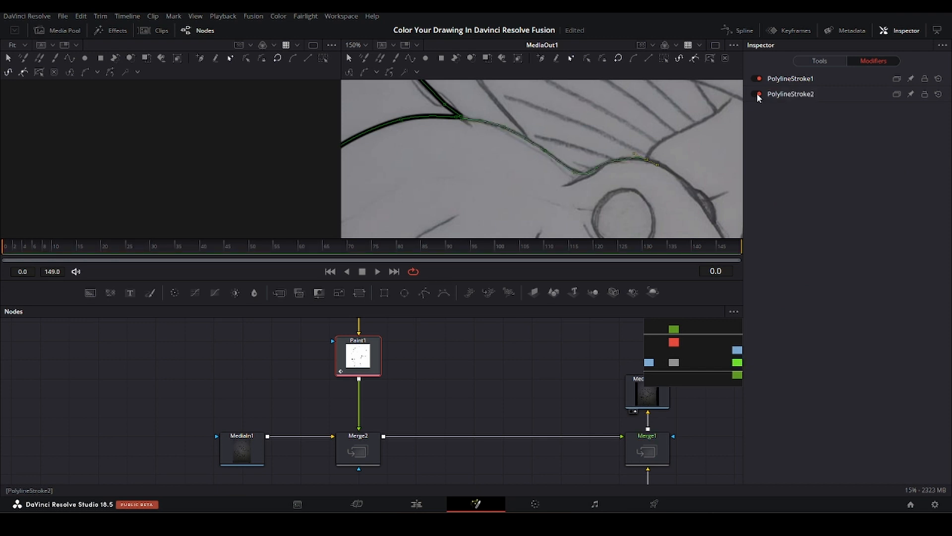
left_click(757, 93)
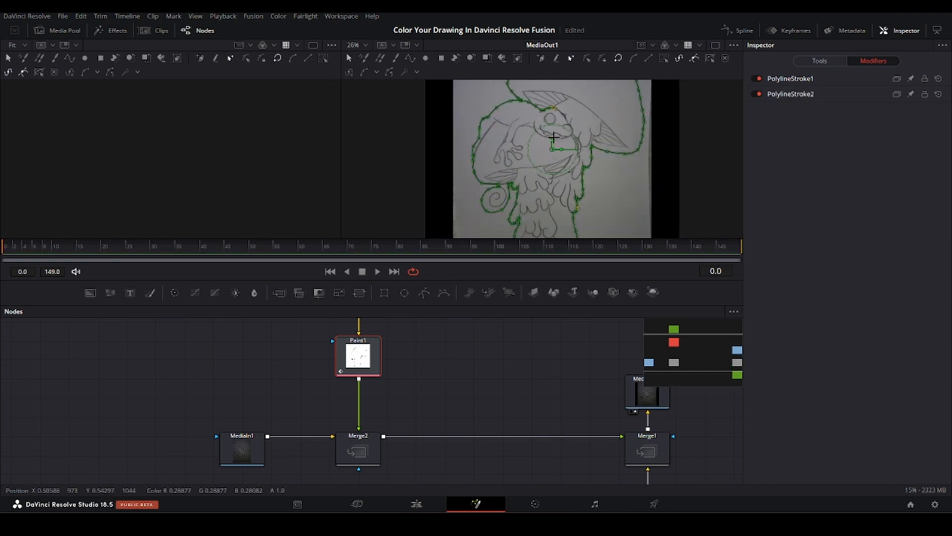
left_click_drag(549, 133, 551, 159)
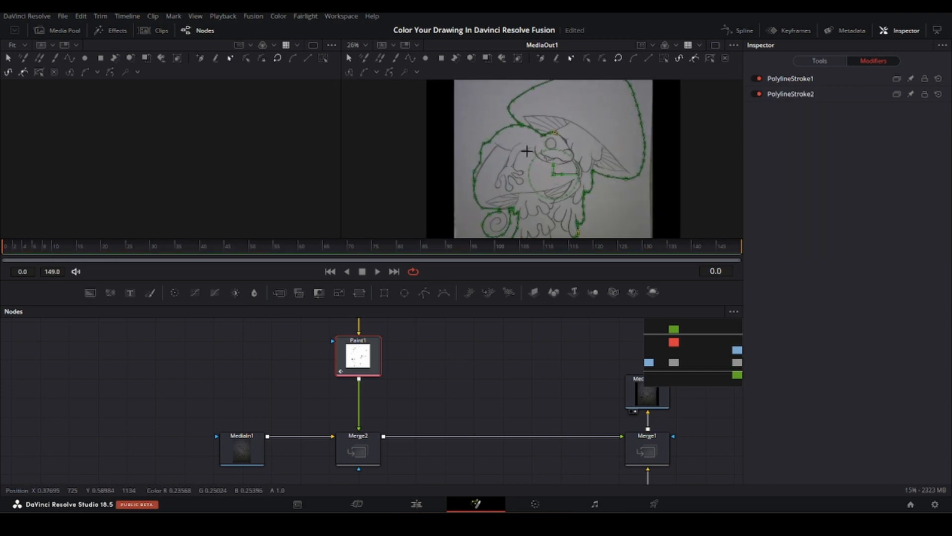
Trace the creature's arm with a new polyline stroke, from the shoulder down its outer edge and around the outermost finger
scroll(527, 150, "up", 4)
scroll(542, 144, "up", 2)
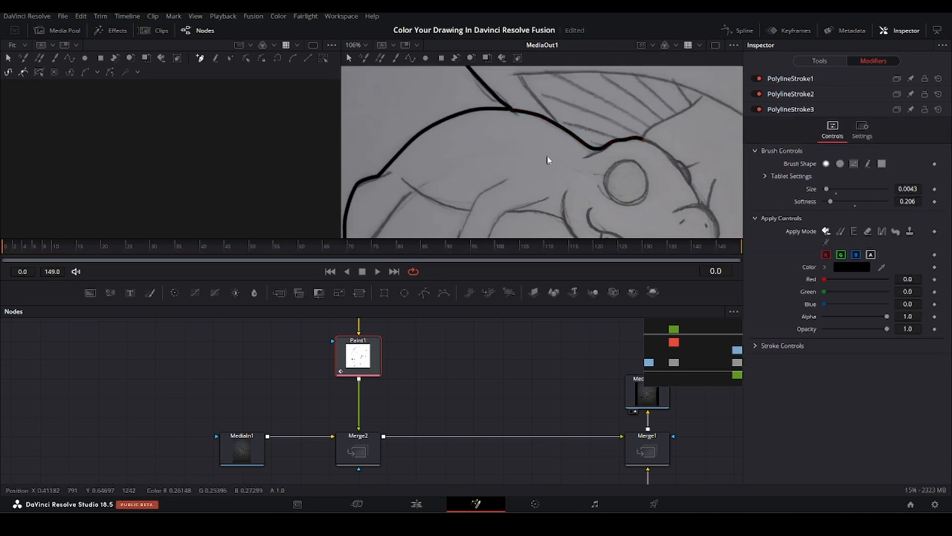
left_click(410, 59)
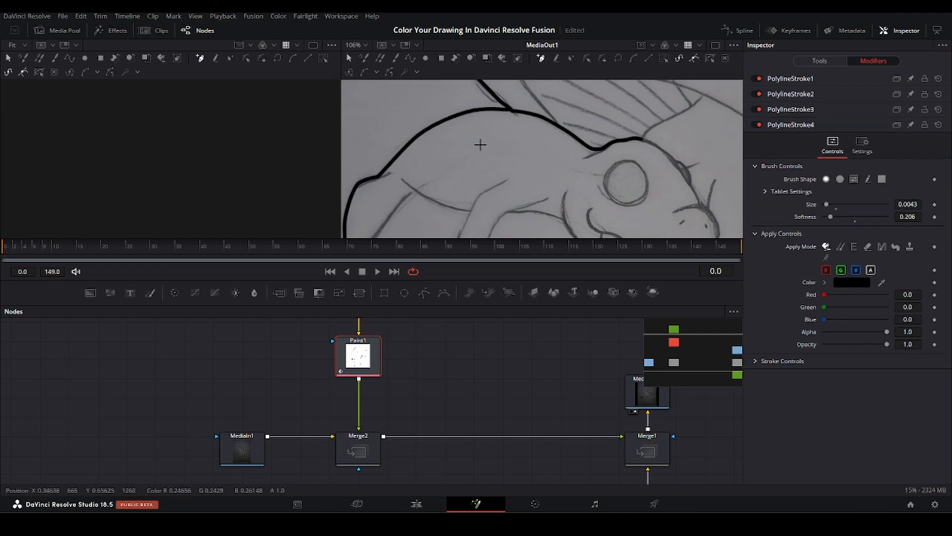
left_click(550, 122)
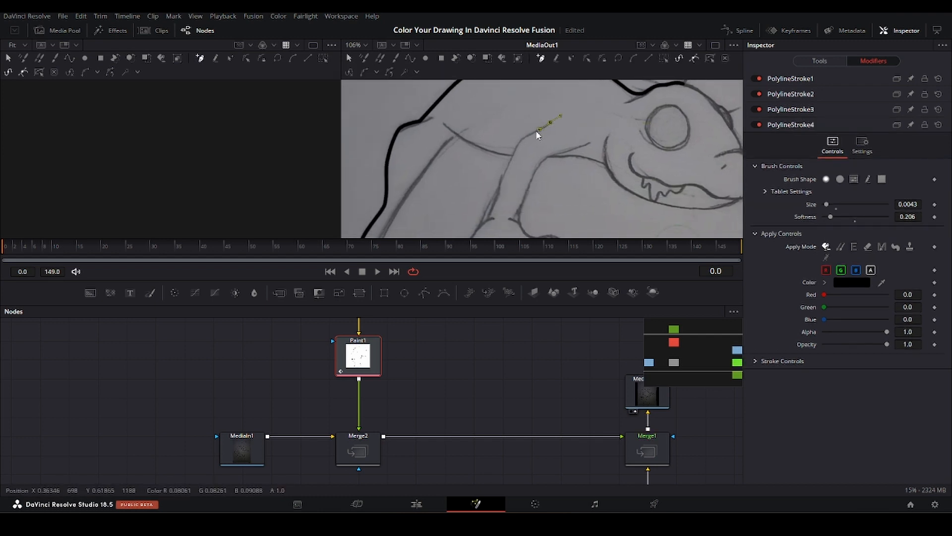
left_click(520, 139)
left_click(510, 158)
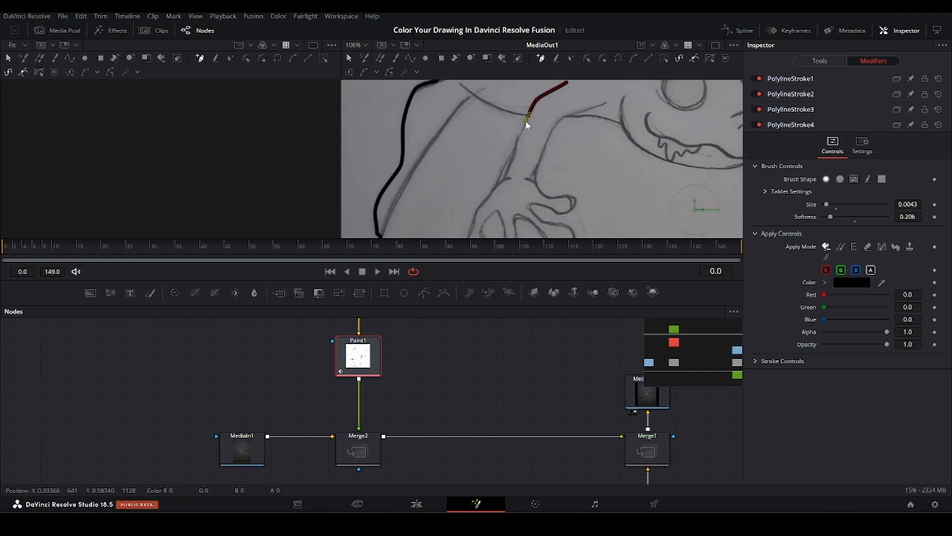
left_click(505, 167)
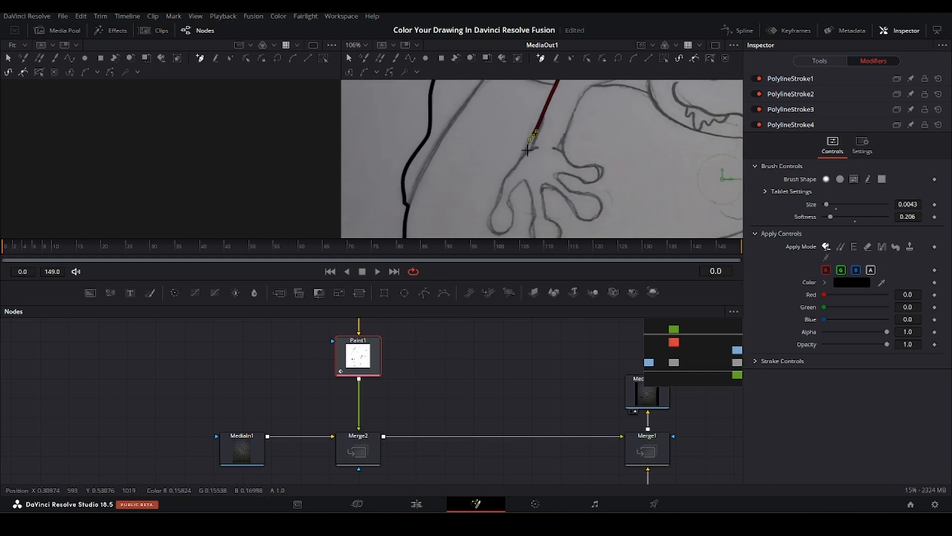
mouse_move(521, 161)
left_mouse_down()
mouse_move(510, 170)
mouse_move(515, 153)
left_mouse_up()
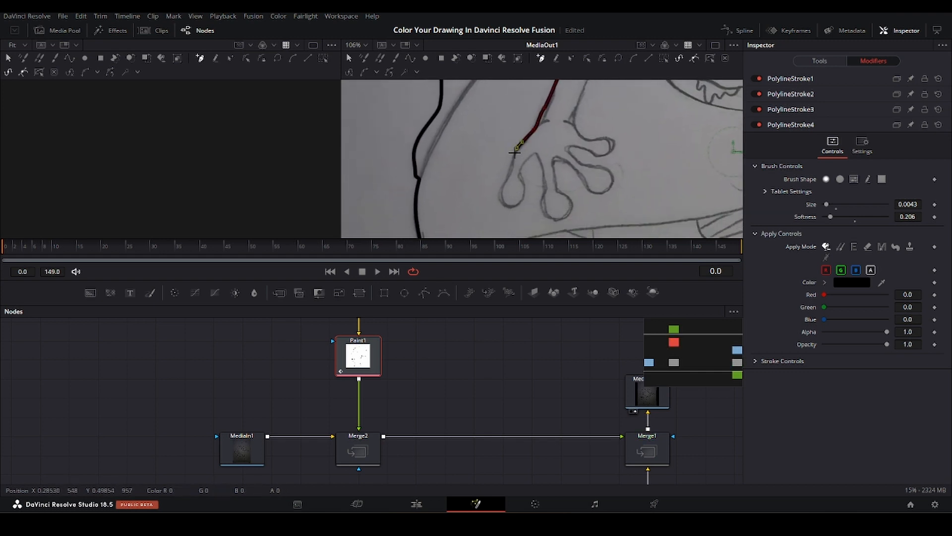
left_click(504, 181)
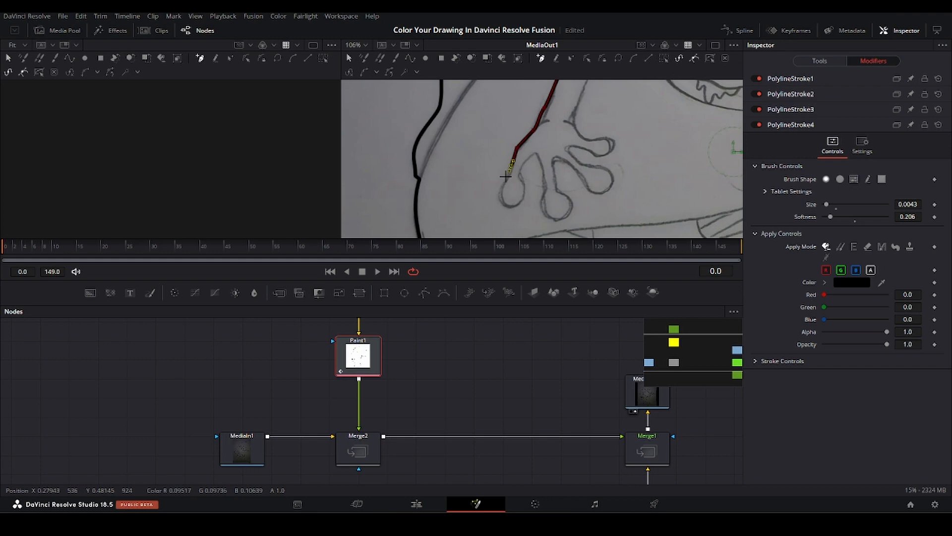
left_click(516, 204)
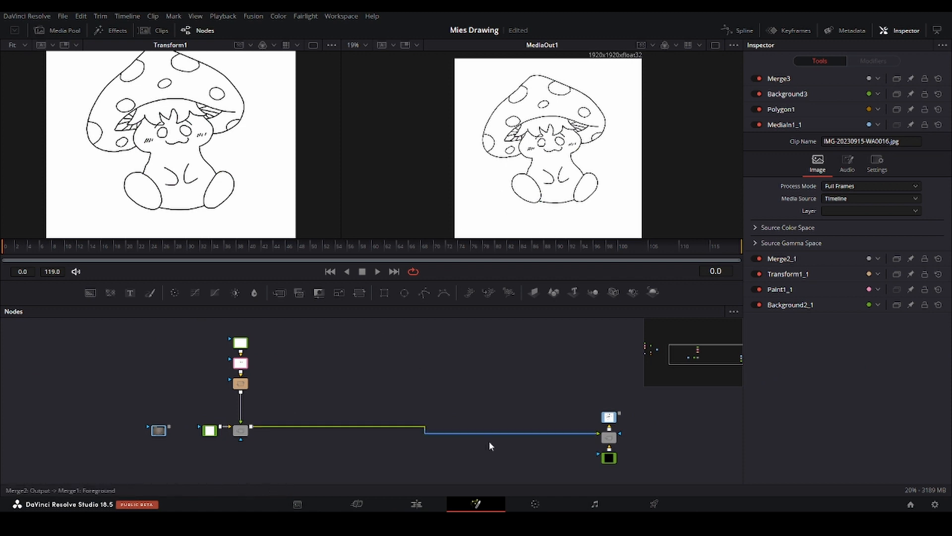
Display MediaIn1 in the free viewer to examine the original pencil drawing beside the traced mushroom
left_click_drag(626, 400, 593, 470)
scroll(290, 398, "up", 2)
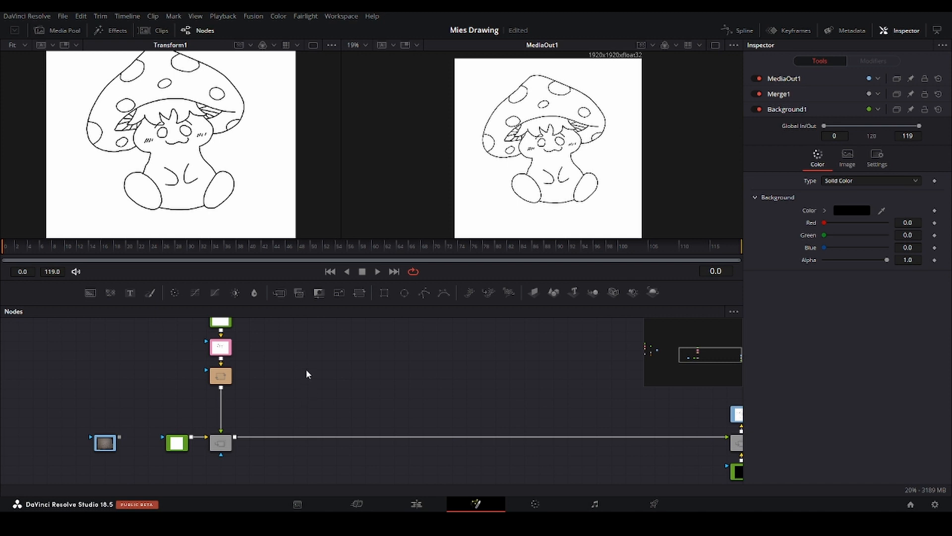
left_click_drag(280, 344, 368, 338)
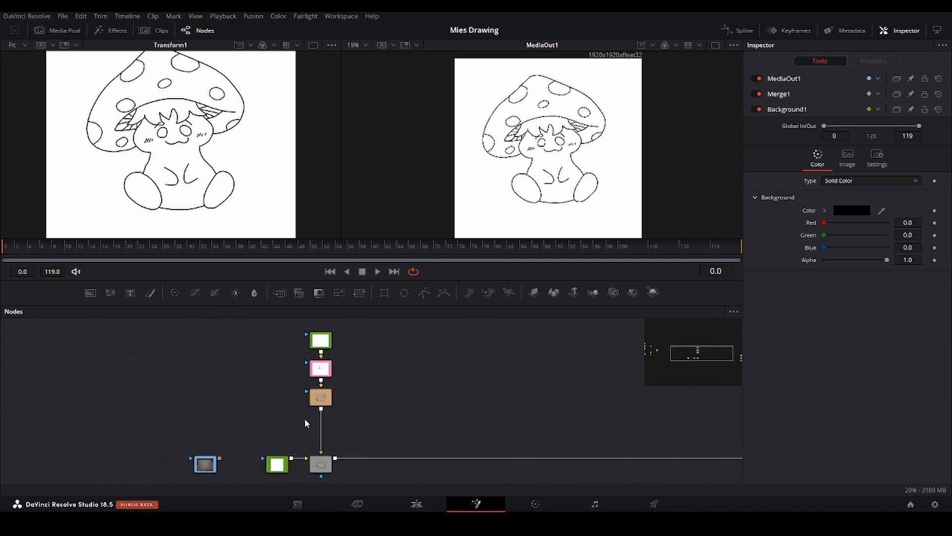
scroll(304, 418, "up", 3)
left_click_drag(298, 419, 346, 326)
left_click(167, 406)
key("1")
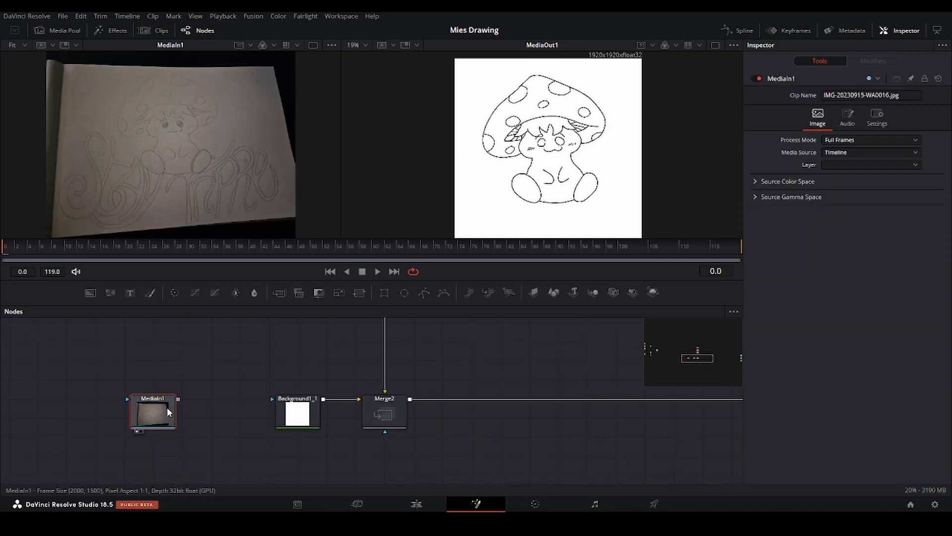
Move MediaIn1 and Background1_1 aside and connect MediaIn1 to Merge2's background input in place of Background1_1
left_click_drag(176, 402, 234, 406)
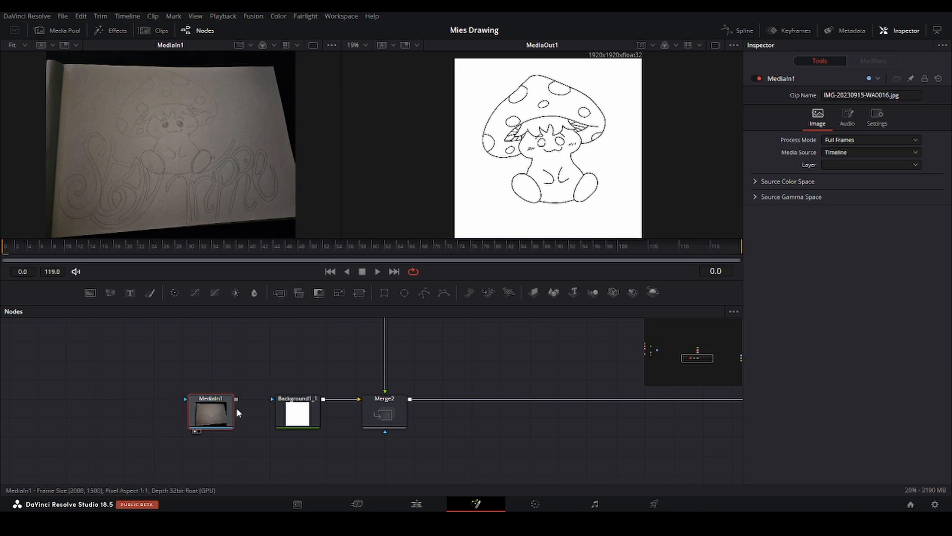
left_click_drag(295, 420, 210, 362)
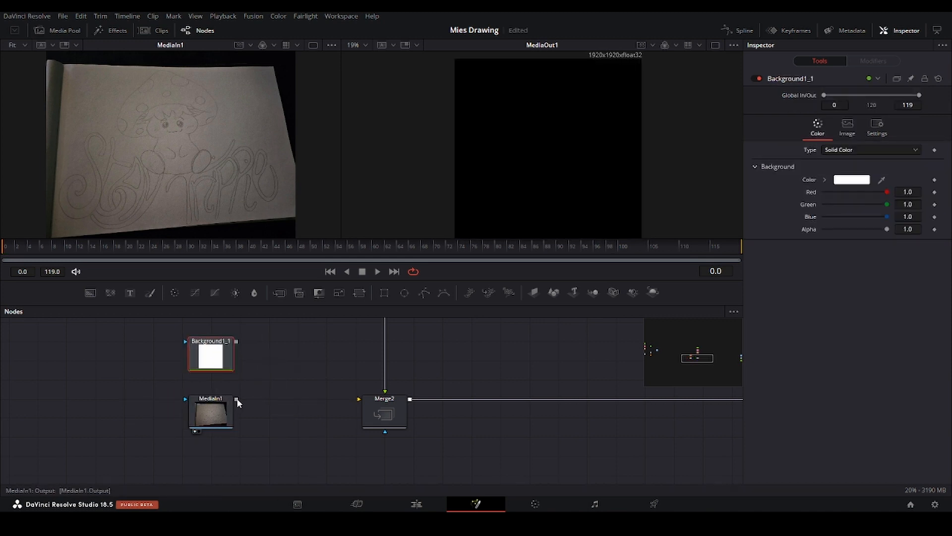
left_click_drag(236, 399, 367, 397)
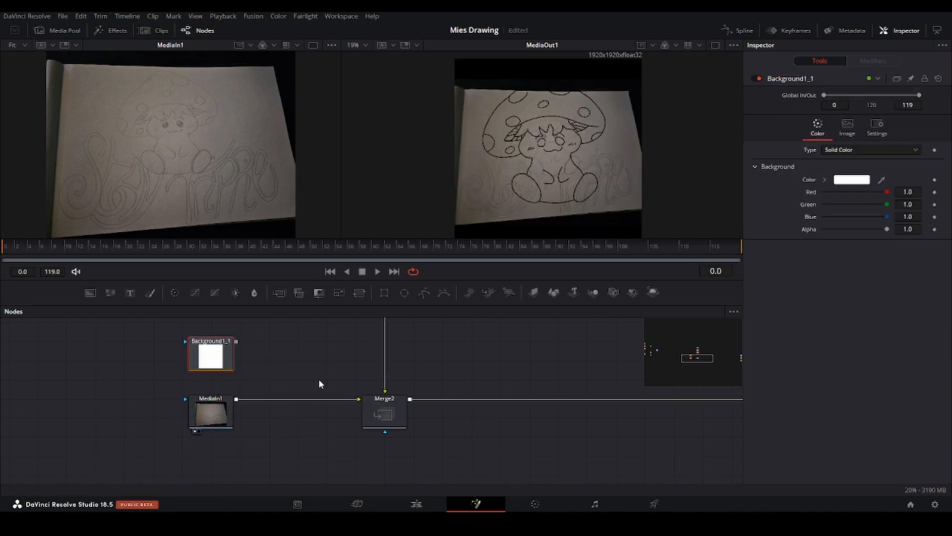
Disconnect MediaIn1 from Merge2 and reconnect Background1_1 as its background
left_click_drag(357, 402, 135, 407)
mouse_move(210, 366)
left_mouse_down()
mouse_move(239, 423)
mouse_move(358, 398)
left_mouse_up()
left_click(239, 423)
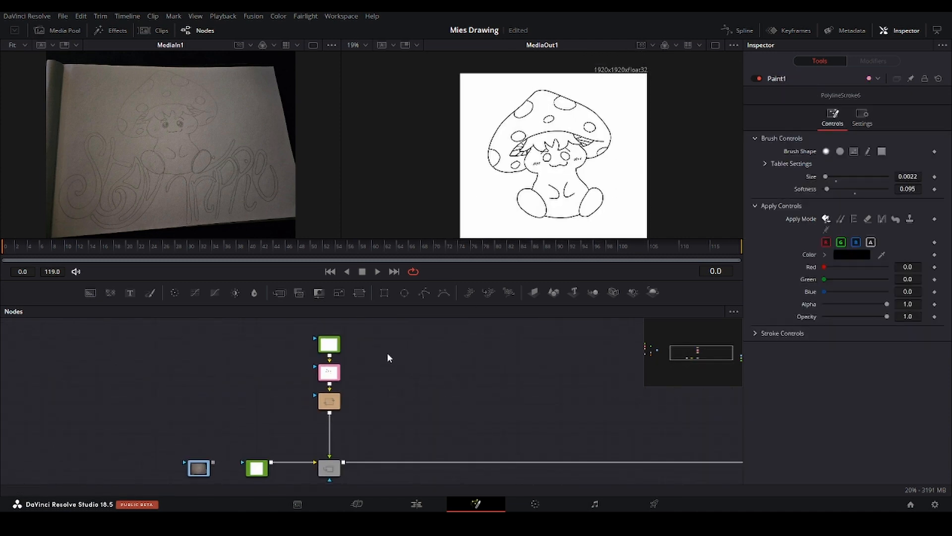
Try extracting Transform1 from the connection between Paint1 and Merge2
scroll(387, 354, "down", 2)
left_click_drag(386, 355, 329, 446)
scroll(355, 376, "up", 3)
left_click_drag(290, 408, 168, 408)
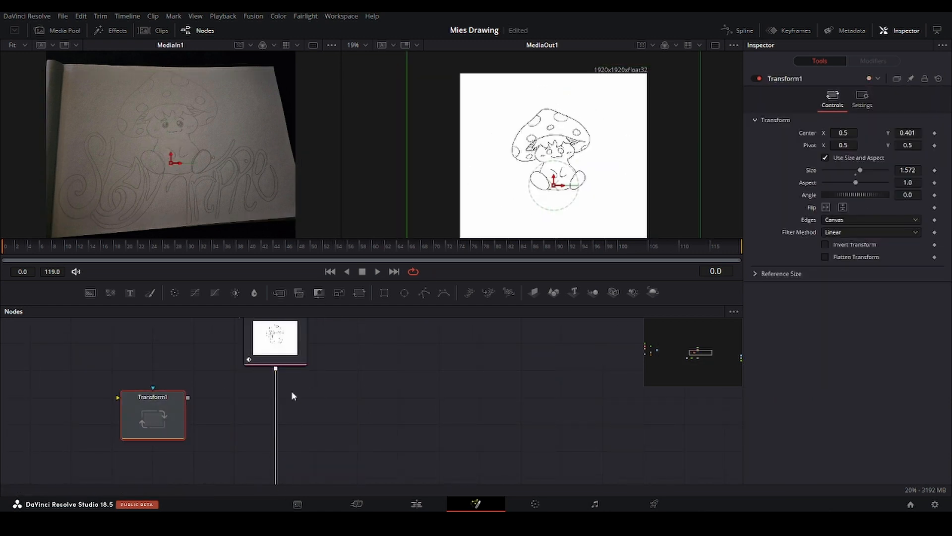
key("ctrl+z")
Duplicate Background2, Paint1, Transform1 and Merge2 as a group and insert the copied merge at the far end of Merge2's output line
scroll(364, 347, "down", 3)
mouse_move(374, 337)
left_mouse_down()
mouse_move(352, 373)
mouse_move(322, 472)
left_mouse_up()
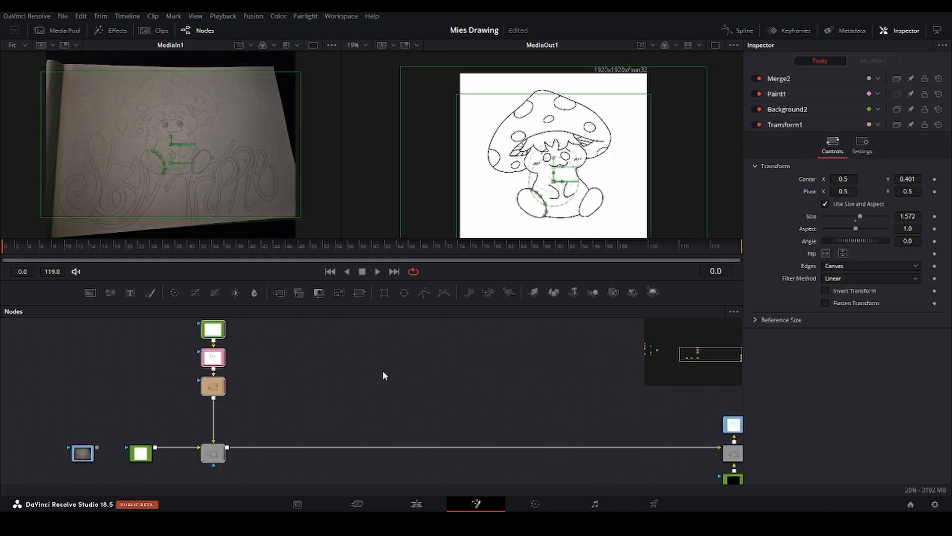
left_click(537, 349)
key("ctrl+v")
left_click_drag(564, 371, 448, 348)
mouse_move(422, 431)
left_mouse_down()
mouse_move(454, 395)
mouse_move(525, 424)
mouse_move(565, 425)
mouse_move(565, 436)
left_mouse_up()
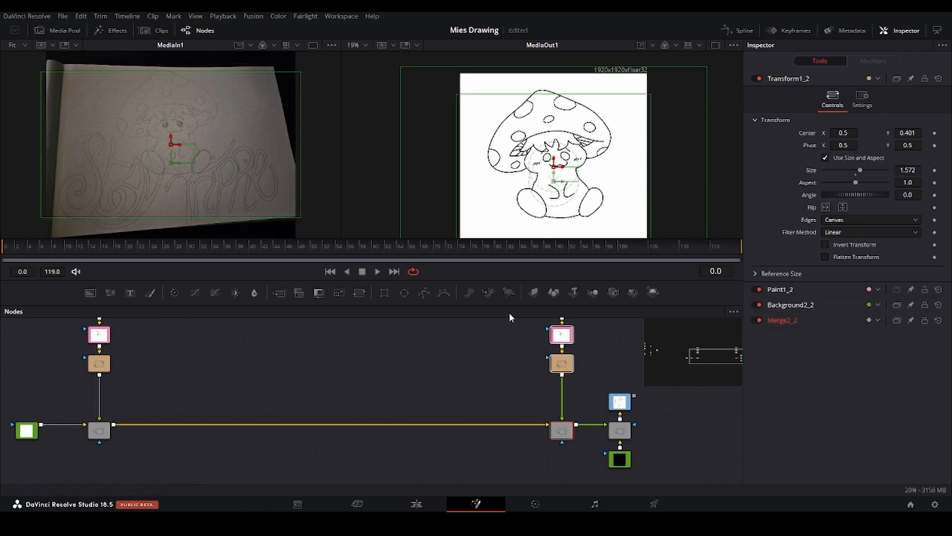
Add a new Background node and merge it over Merge2's output, ahead of the duplicated line art
scroll(529, 129, "up", 5)
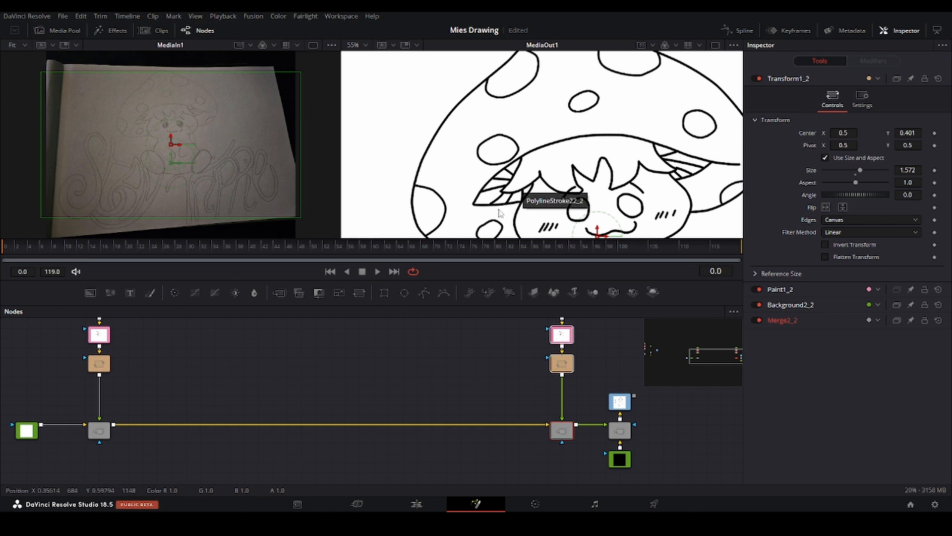
left_click_drag(153, 376, 202, 365)
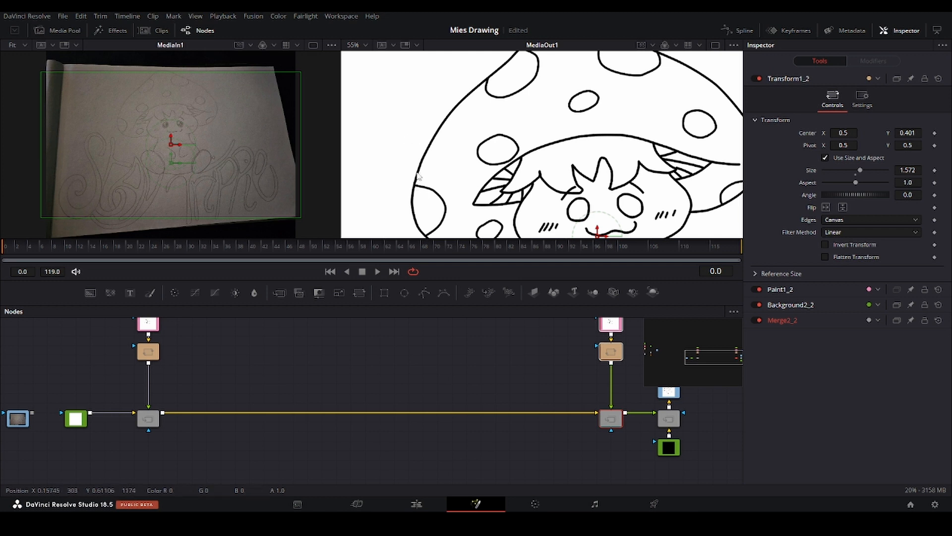
left_click(221, 344)
left_click_drag(221, 345, 335, 361)
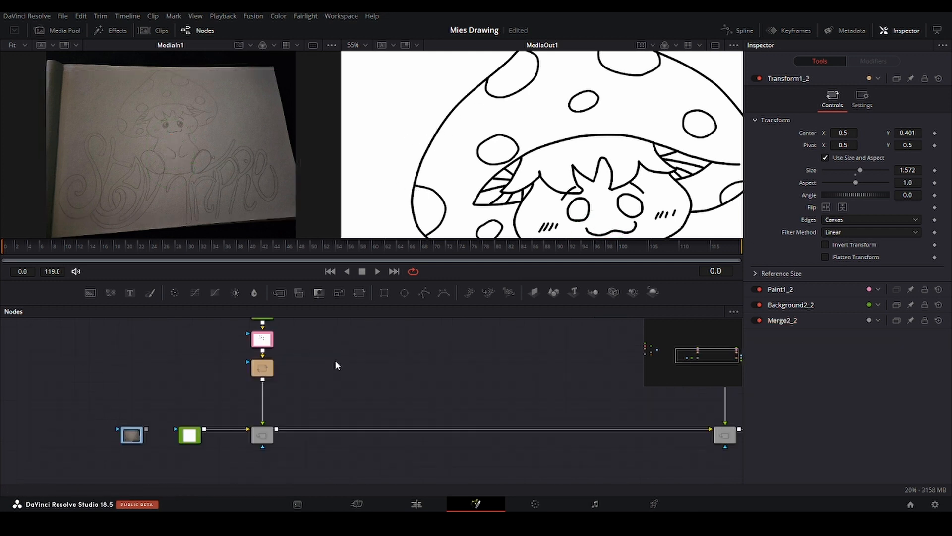
key("shift+space")
type("bg")
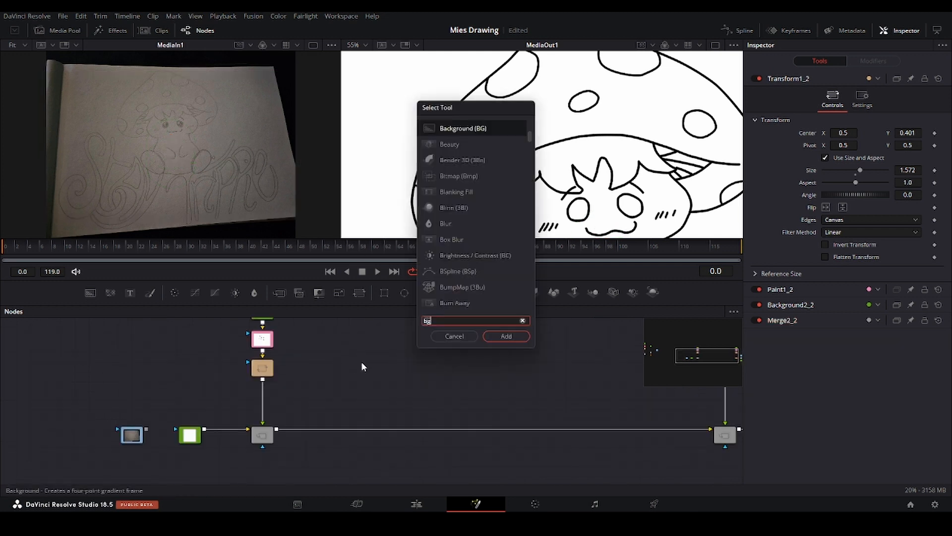
left_click(504, 337)
left_click_drag(349, 362, 277, 432)
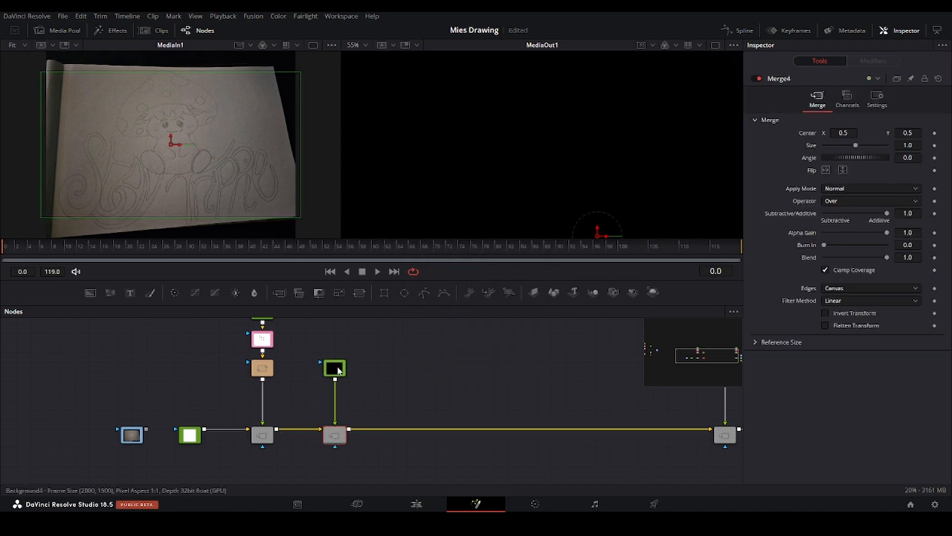
left_click_drag(338, 370, 330, 383)
Delete Background4 and connect a copy of Background1_1 to Merge4's foreground input instead
scroll(535, 175, "down", 5)
scroll(534, 171, "down", 3)
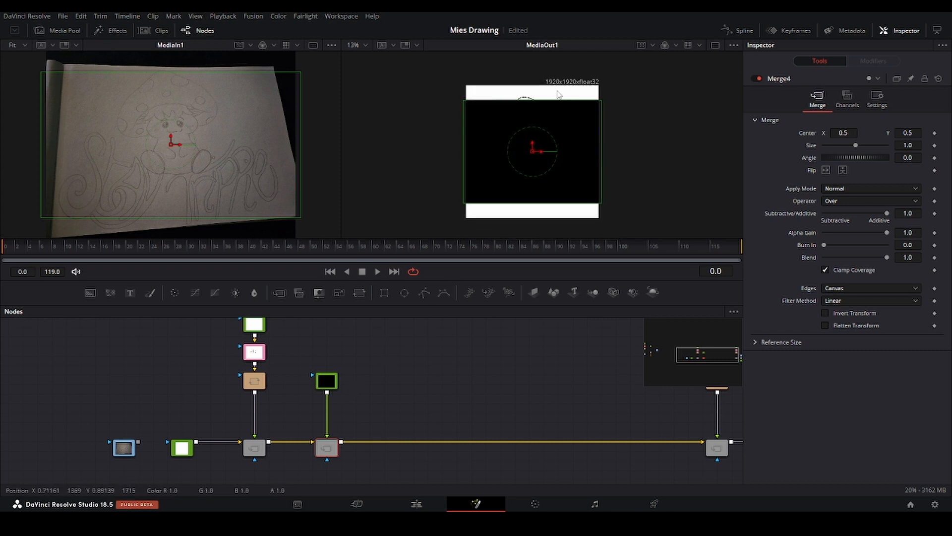
left_click(331, 385)
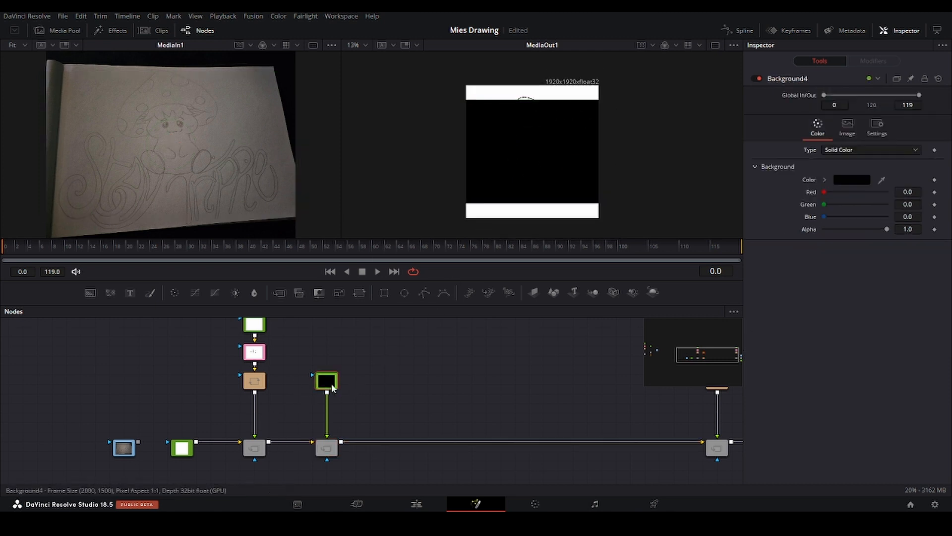
key("Delete")
left_click(264, 364)
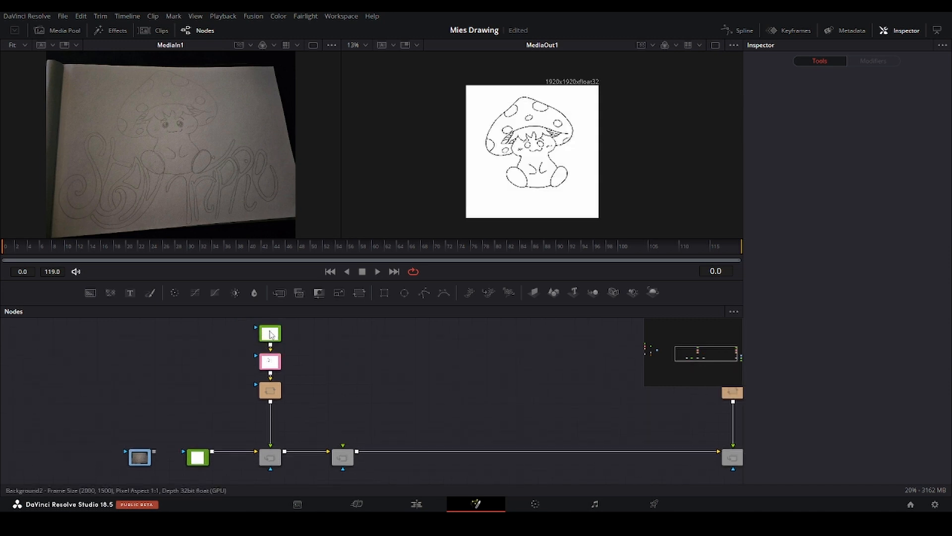
left_click(197, 457)
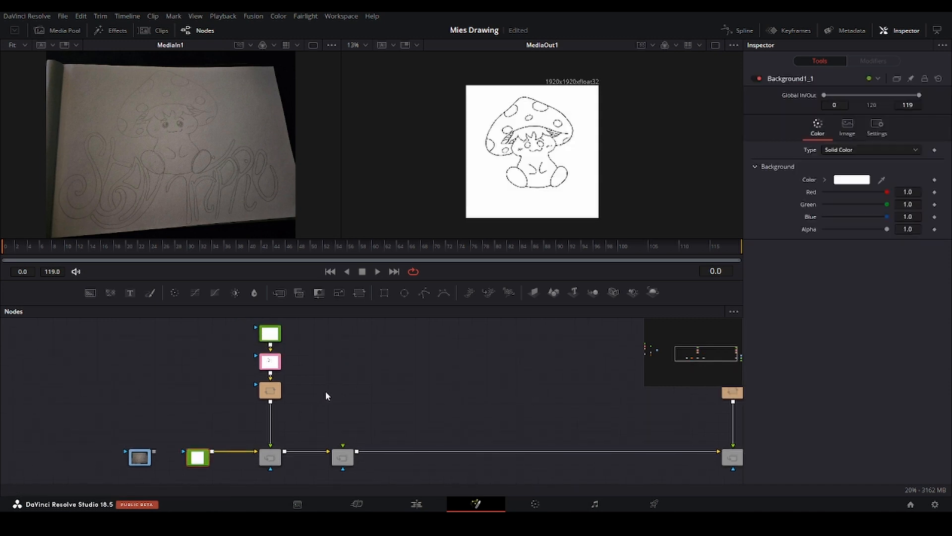
key("ctrl+v")
left_click_drag(357, 393, 342, 448)
scroll(342, 450, "up", 3)
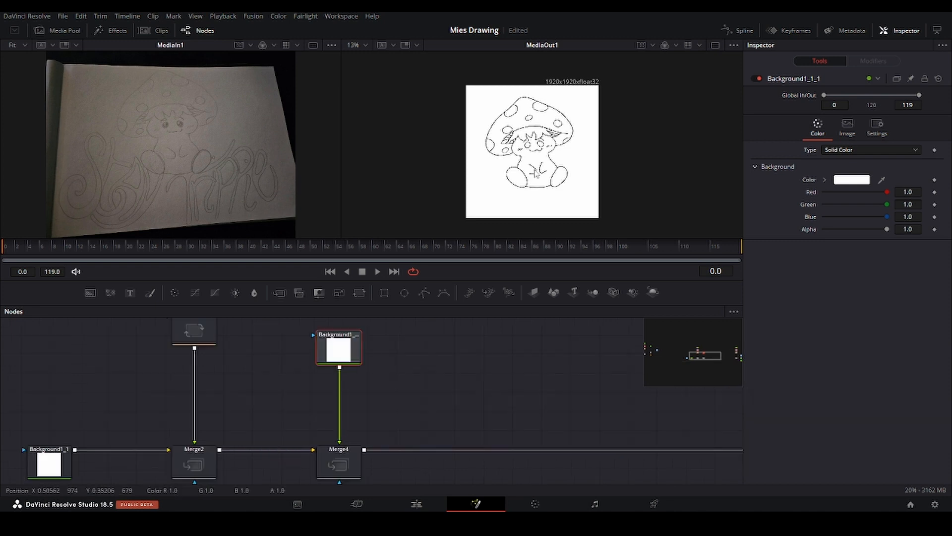
Color the copied background light green with Red 0.690196, Green 1.0 and Blue 0.556862
scroll(538, 192, "up", 4)
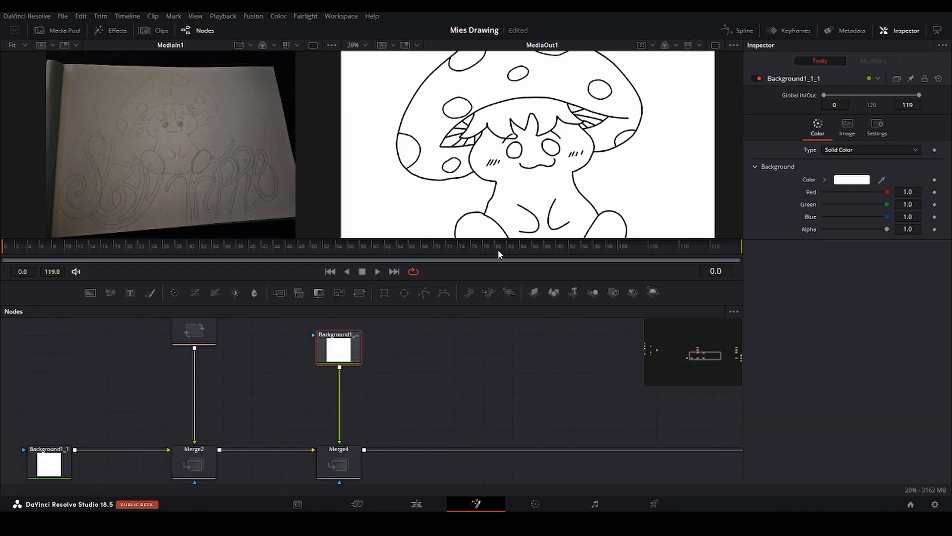
left_click(852, 180)
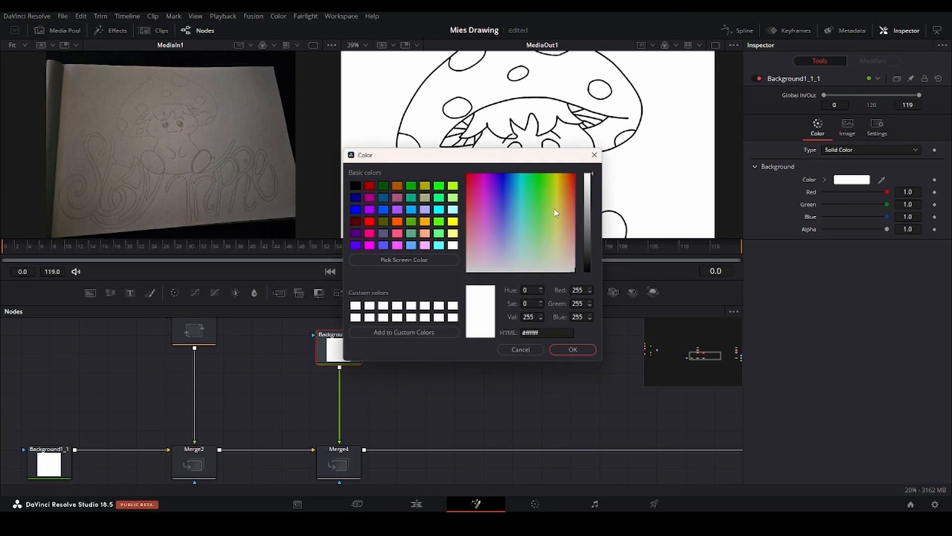
left_click_drag(557, 208, 544, 192)
left_click_drag(496, 155, 284, 226)
left_click(214, 168)
left_click(312, 343)
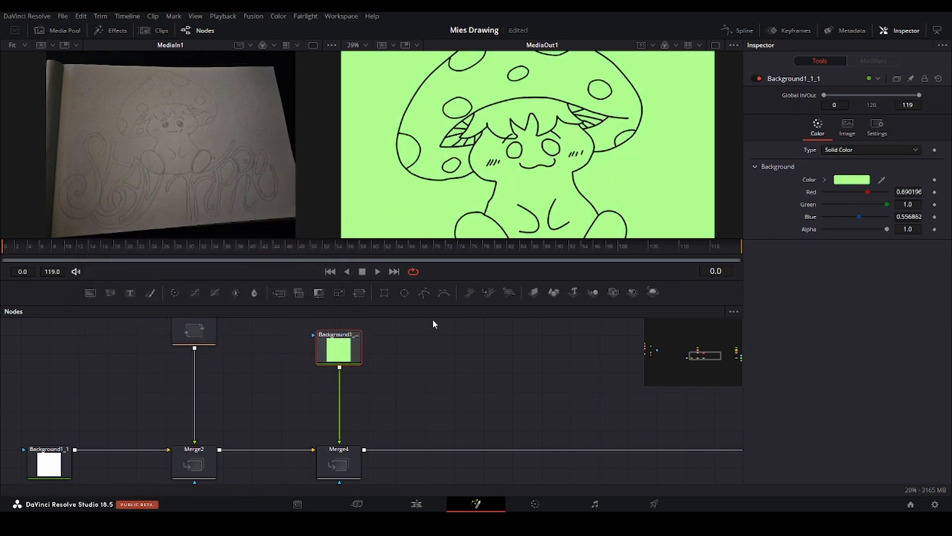
Add a polygon mask to the green background and trace it from the hair down the side of the creature's face
left_click_drag(432, 320, 446, 386)
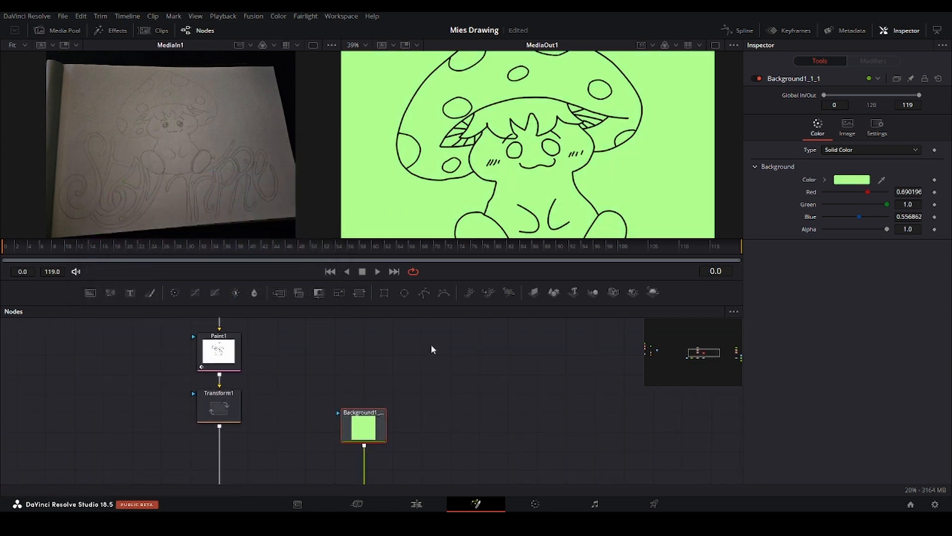
left_click_drag(418, 349, 437, 365)
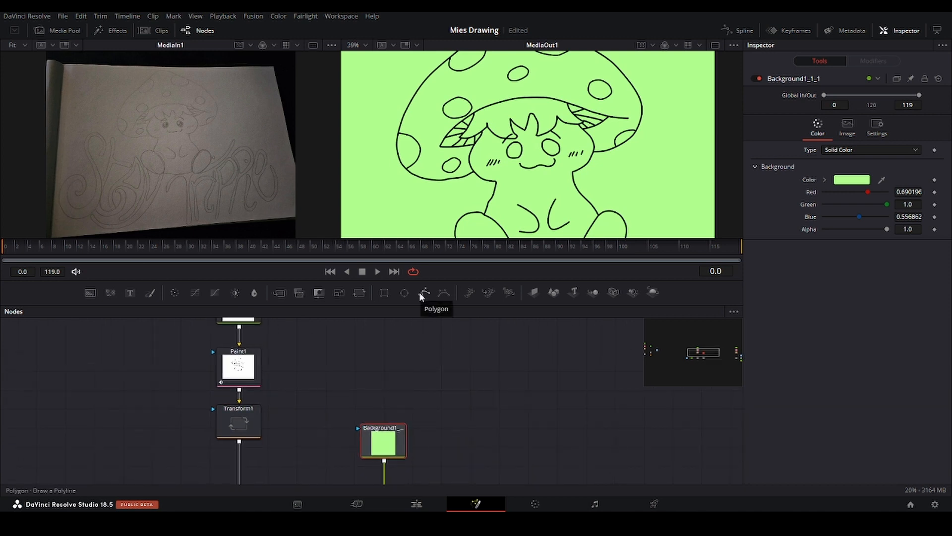
left_click(424, 296)
scroll(485, 130, "up", 5)
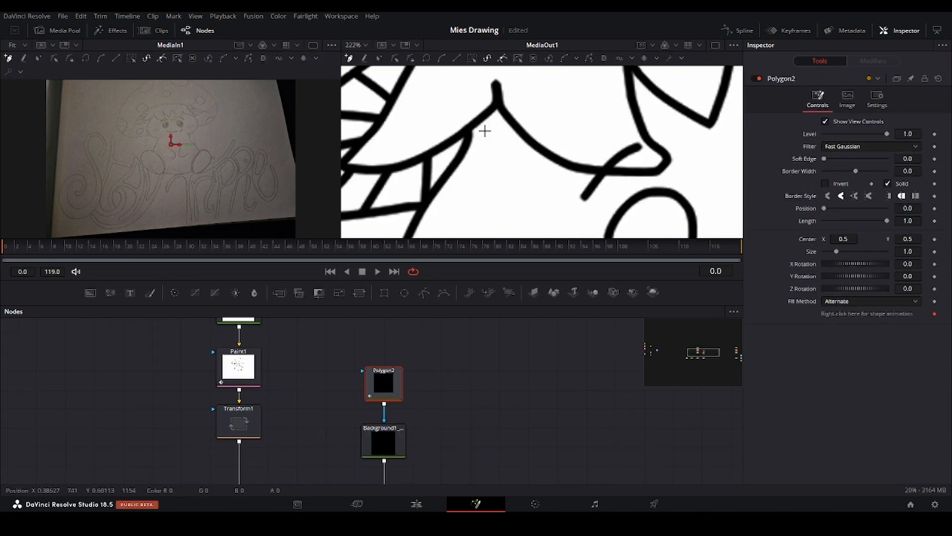
left_click_drag(465, 151, 506, 101)
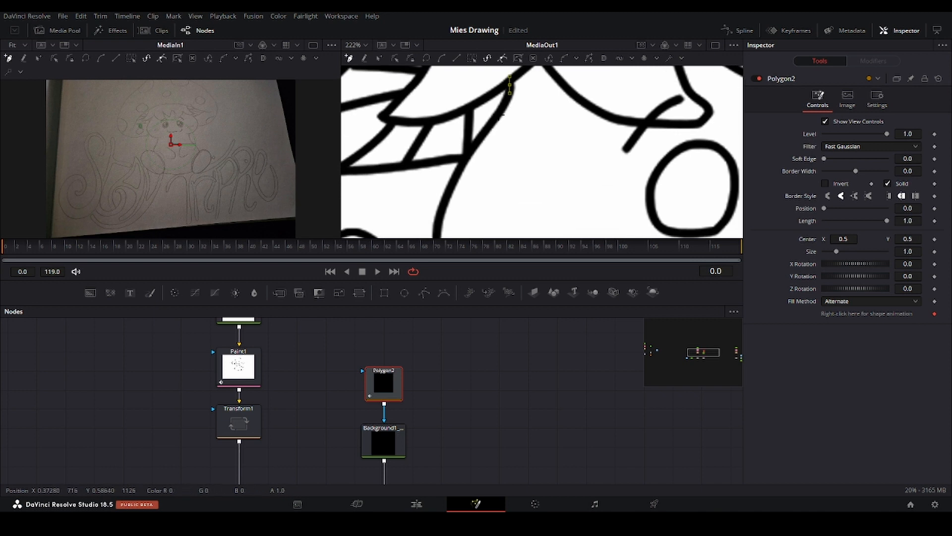
left_click(494, 120)
left_click_drag(481, 148, 518, 106)
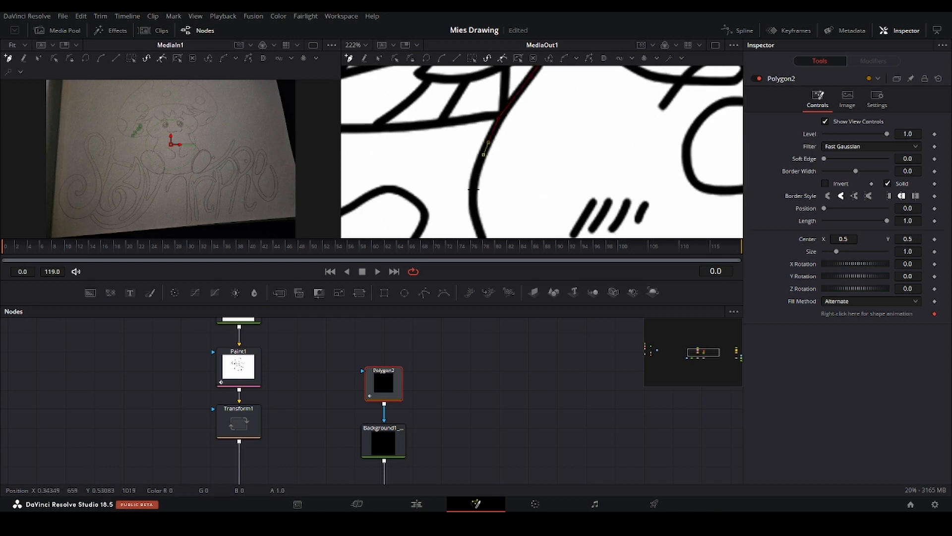
left_click_drag(474, 189, 481, 140)
left_click_drag(476, 187, 440, 144)
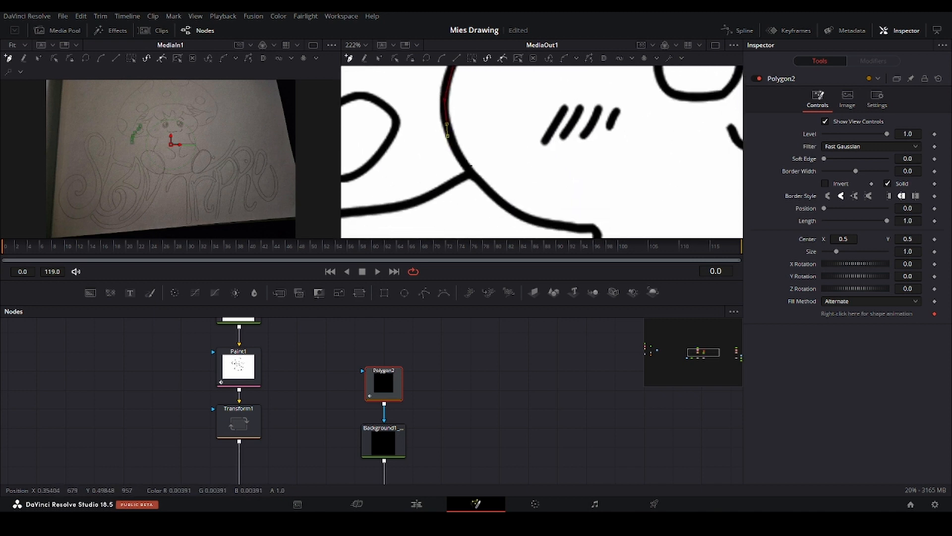
Continue the polygon mask around the lower cheek and down the creature's neck
left_click(476, 179)
left_click(496, 201)
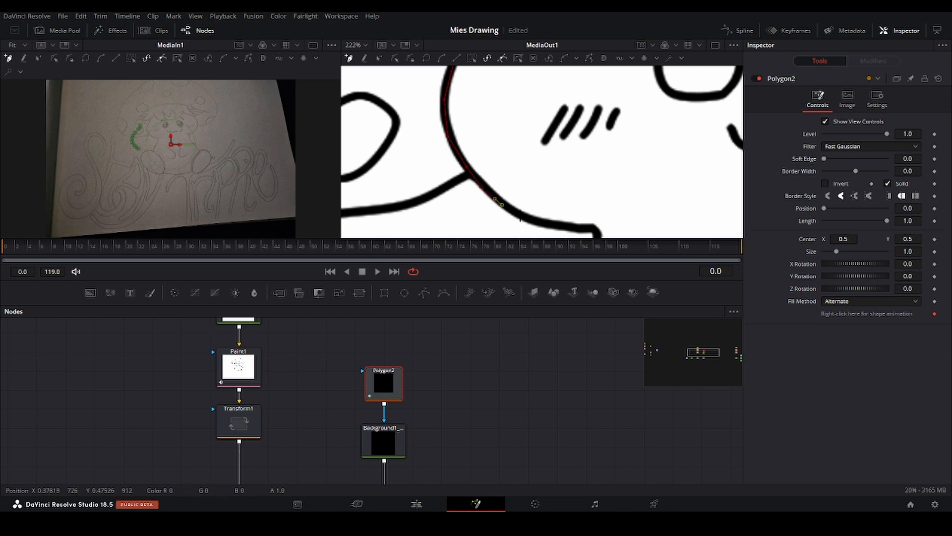
left_click(572, 229)
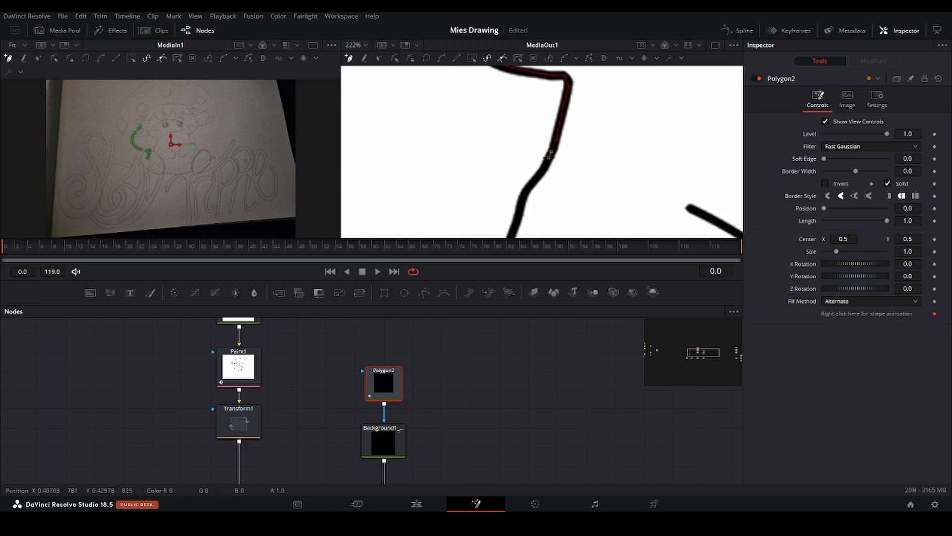
left_click(550, 152)
left_click(528, 179)
left_click_drag(516, 194, 548, 148)
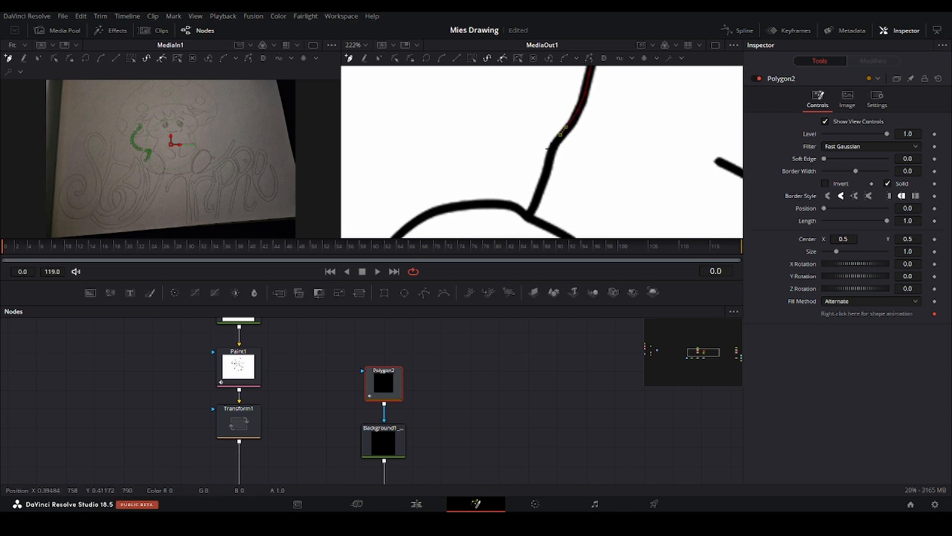
Continue the polygon mask down the body to the foot and close it around the whole creature, leaving the hat outside
left_click(550, 151)
left_click(548, 176)
left_click(537, 203)
left_click(528, 217)
left_click_drag(518, 208, 583, 174)
left_click(569, 171)
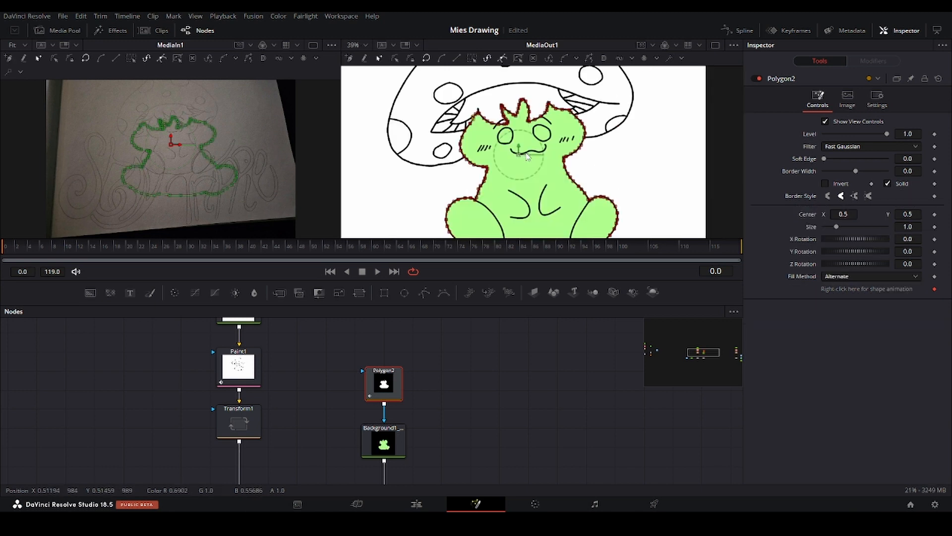
left_click_drag(580, 185, 587, 153)
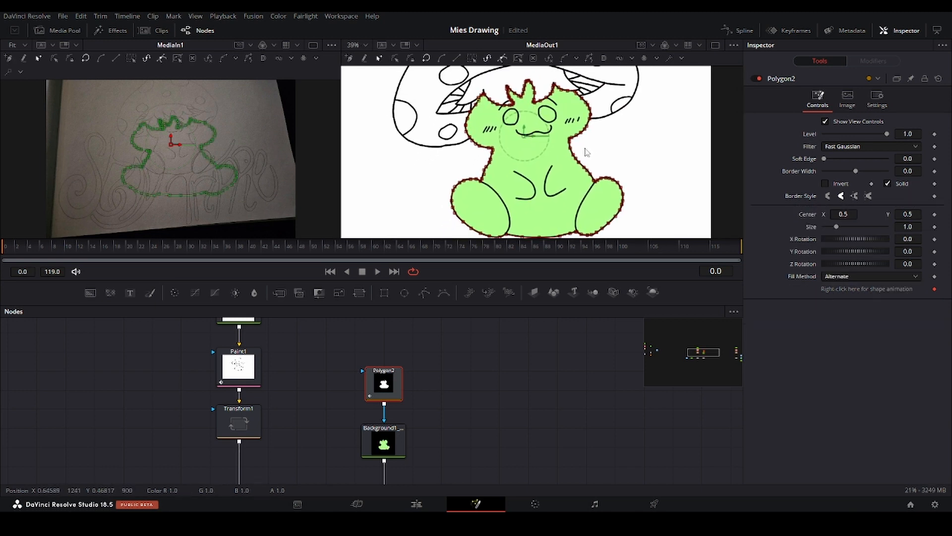
scroll(581, 157, "down", 5)
scroll(581, 160, "up", 3)
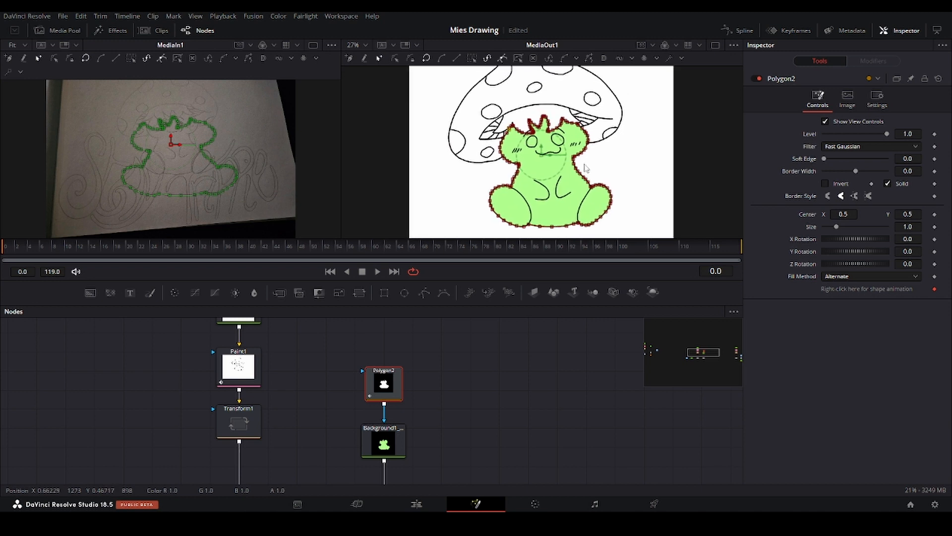
left_click_drag(564, 156, 568, 164)
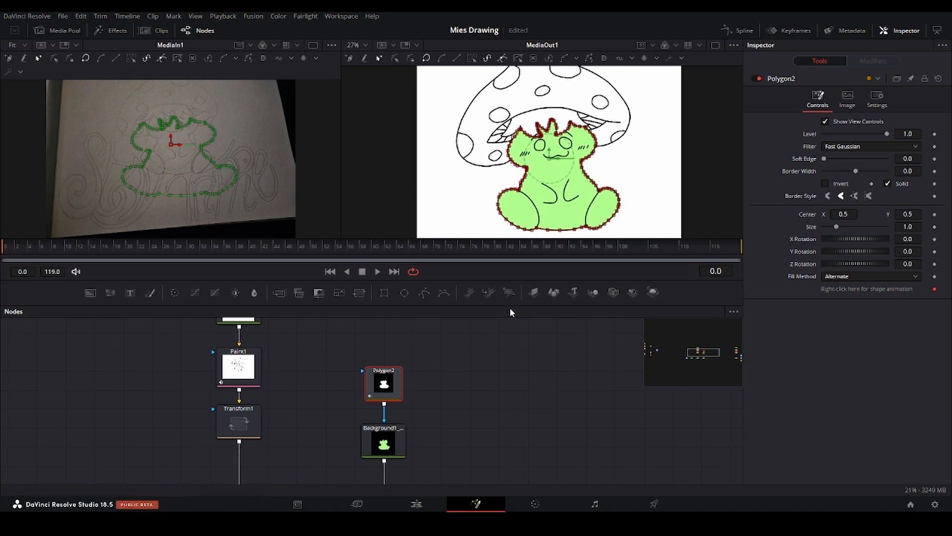
Duplicate the green background without its mask and merge the copy over Merge4's output
left_click_drag(419, 437, 333, 385)
scroll(359, 390, "down", 3)
left_click(329, 382)
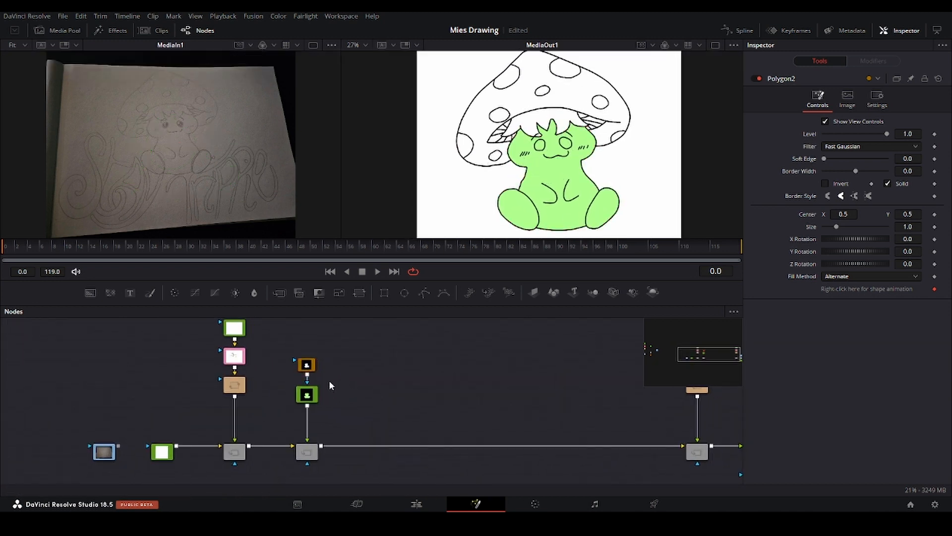
left_click(309, 396)
key("ctrl+c")
left_click(357, 392)
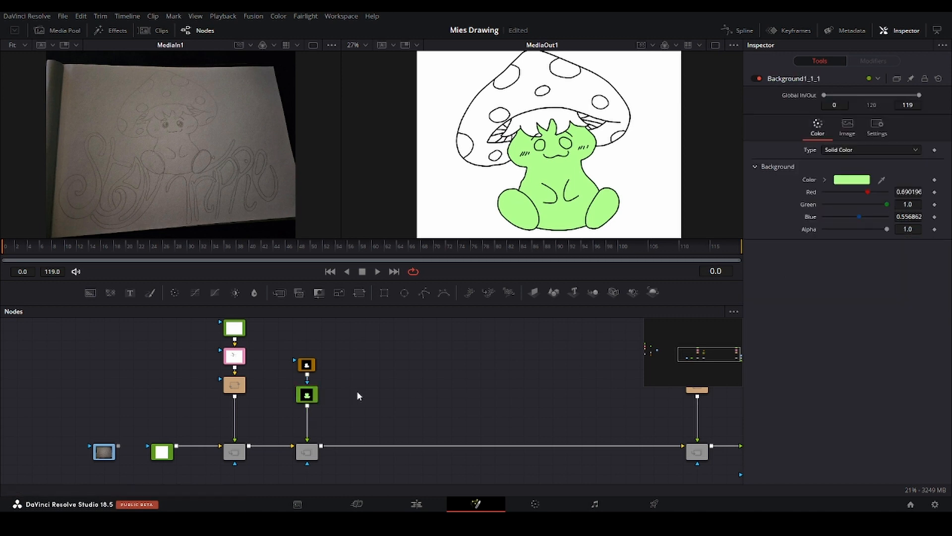
key("ctrl+v")
left_click_drag(364, 388, 320, 449)
Color the new background copy yellow with Red 1.0, Green 0.945098 and Blue 0.160784, and attach a polygon mask to it
left_click(350, 394)
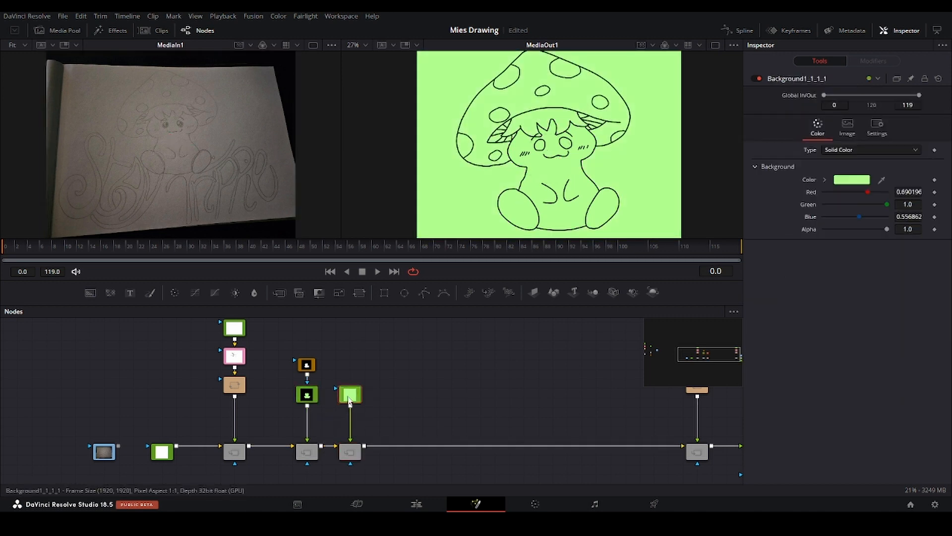
left_click(862, 183)
left_click(558, 189)
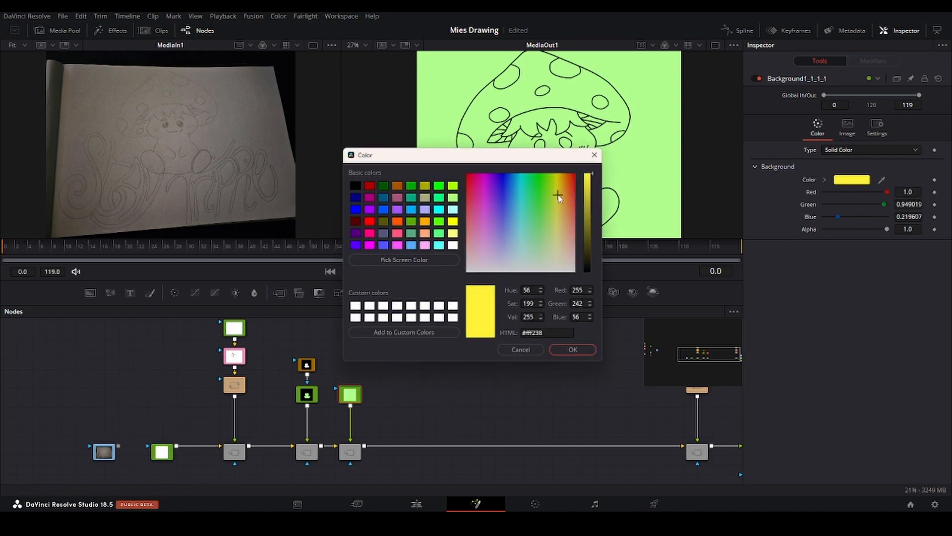
left_click(573, 349)
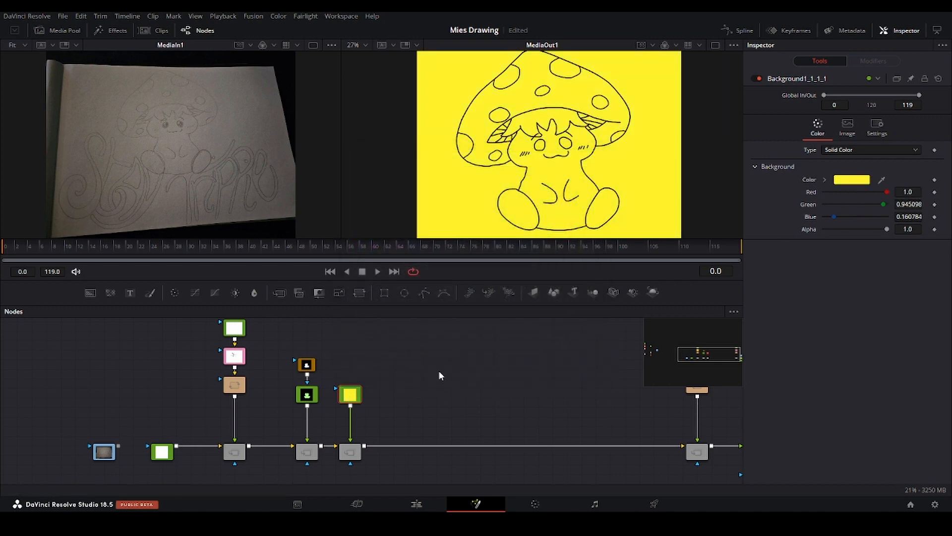
left_click(424, 293)
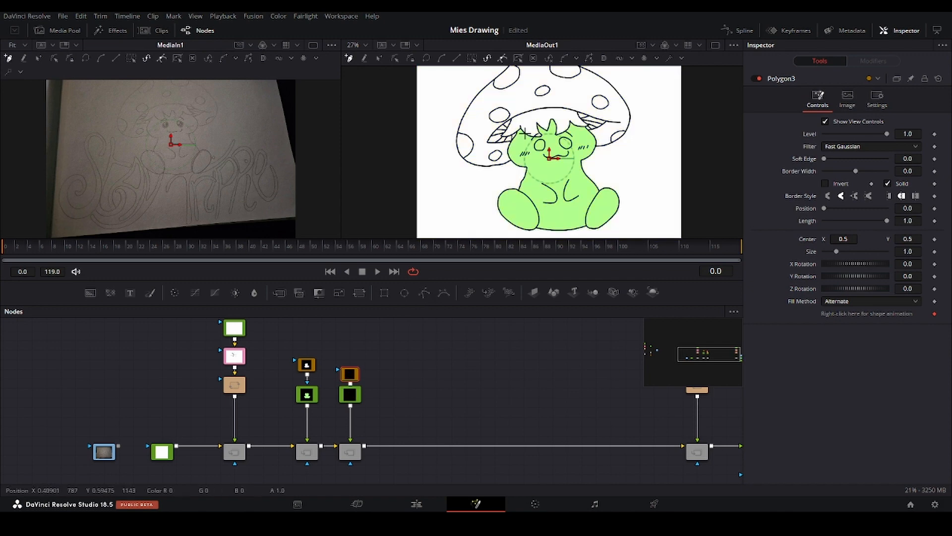
Start the polygon mask at the hair's left end under the hat brim and trace the lower edge of the first tuft
scroll(532, 130, "up", 4)
left_click_drag(515, 120, 589, 134)
scroll(541, 117, "up", 2)
left_click(521, 112)
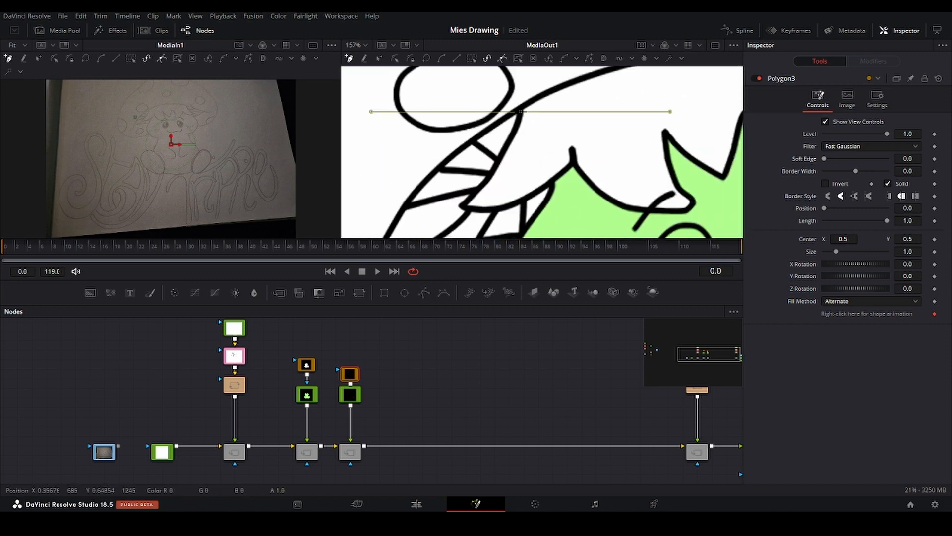
left_click(505, 145)
left_click(482, 187)
left_click(466, 204)
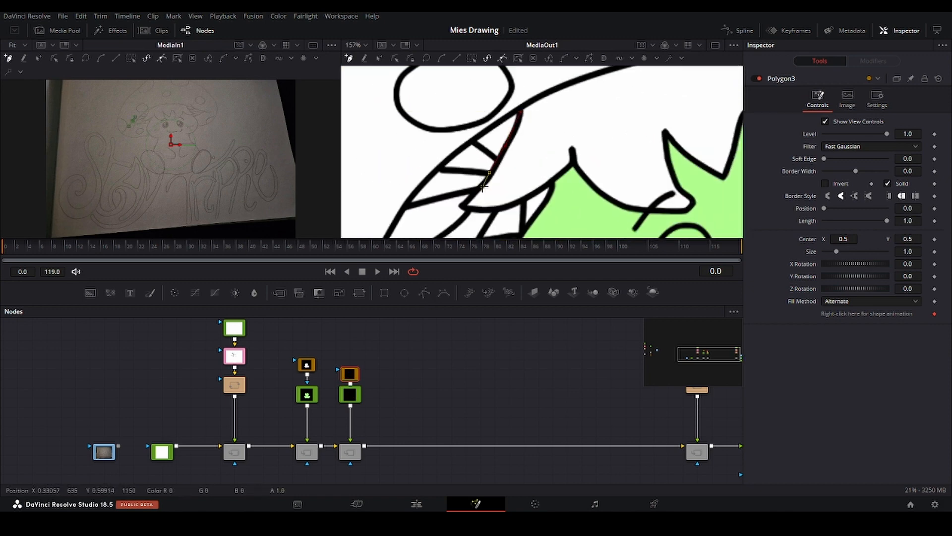
left_click(492, 209)
left_click(522, 198)
left_click(548, 184)
Continue the hair mask along the pointed middle tufts above the creature's face
scroll(571, 172, "up", 2)
left_click_drag(571, 172, 442, 137)
left_click(555, 209)
left_click(665, 215)
left_click(590, 119)
left_click(538, 162)
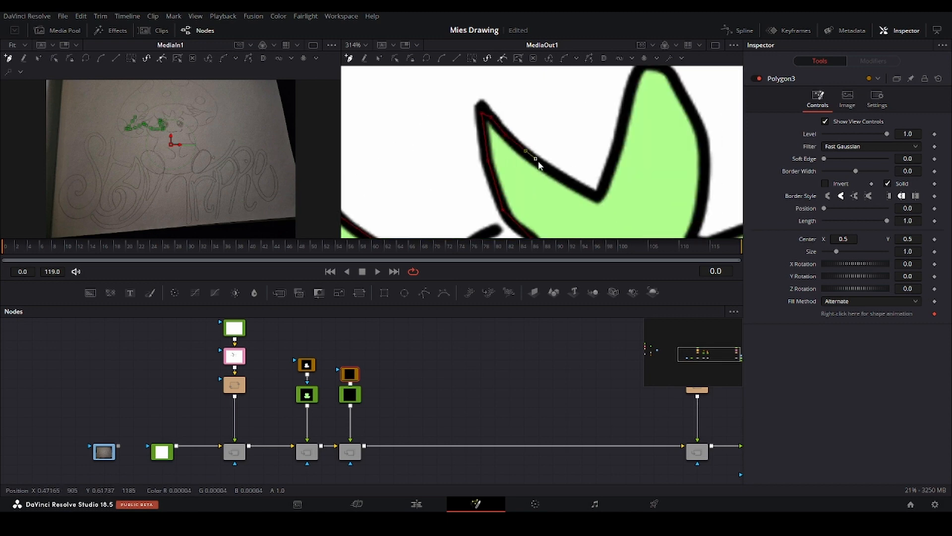
left_click(593, 197)
left_click(590, 122)
left_click(621, 123)
left_click(592, 128)
Finish tracing the fringe to the hair's right end and close the mask along the hat brim
left_click(583, 200)
left_click(618, 198)
left_click(645, 168)
left_click(666, 85)
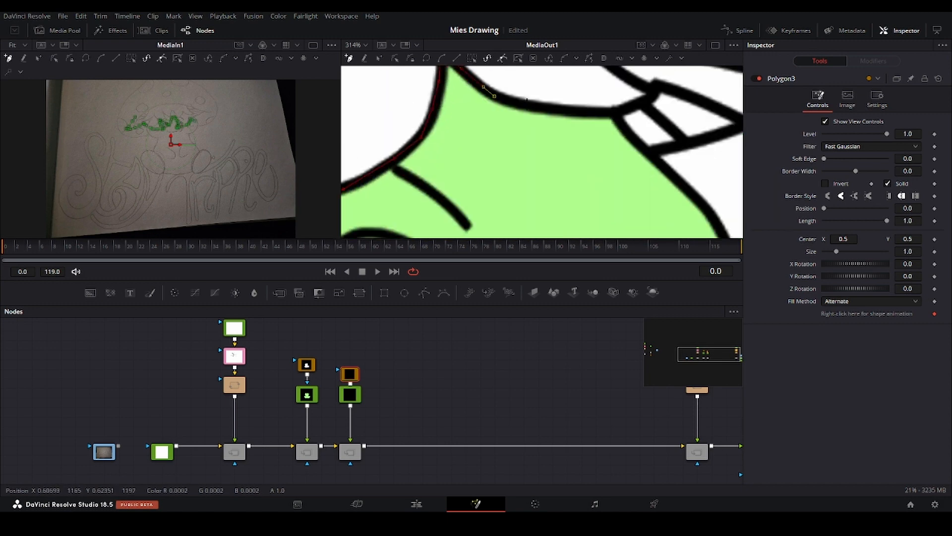
left_click(610, 107)
left_click(638, 147)
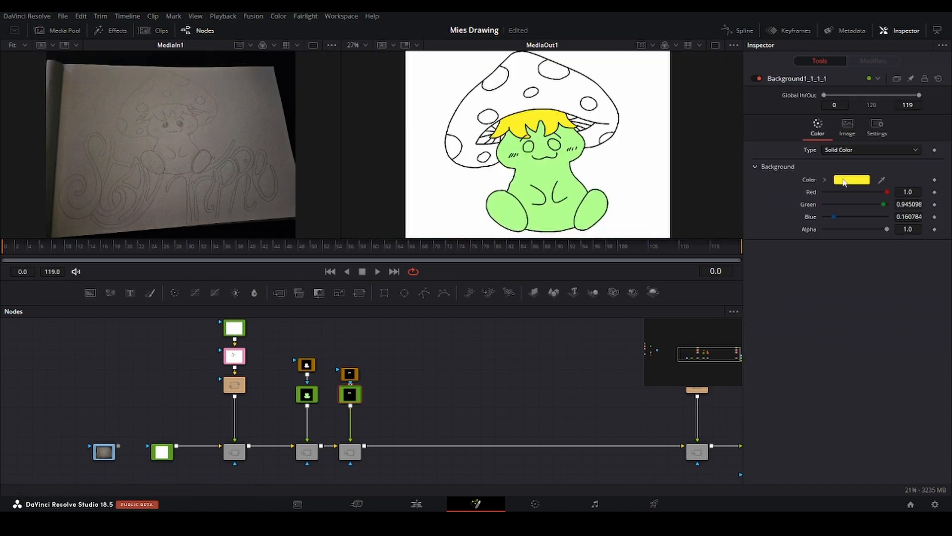
Change the hair background's color to light cyan blue
left_click(851, 179)
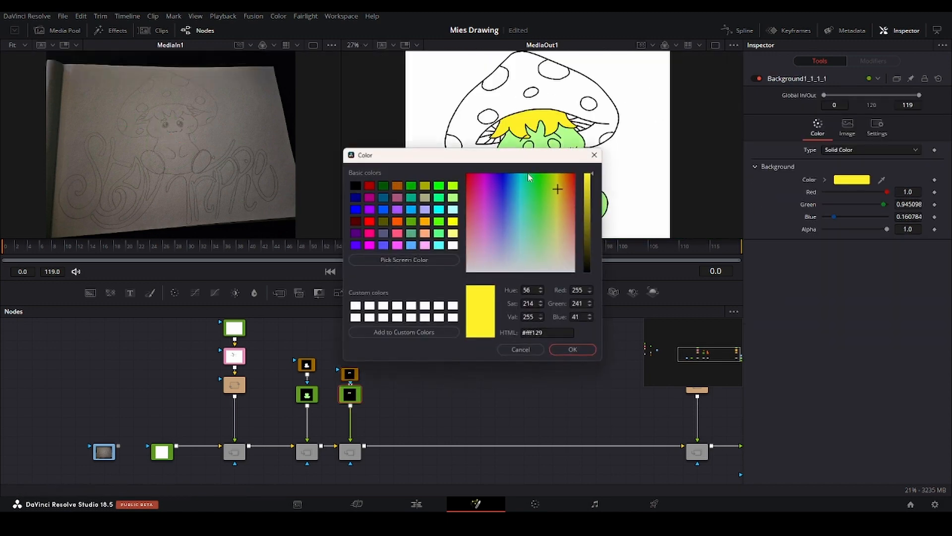
left_click_drag(535, 156, 221, 134)
left_click_drag(236, 169, 205, 197)
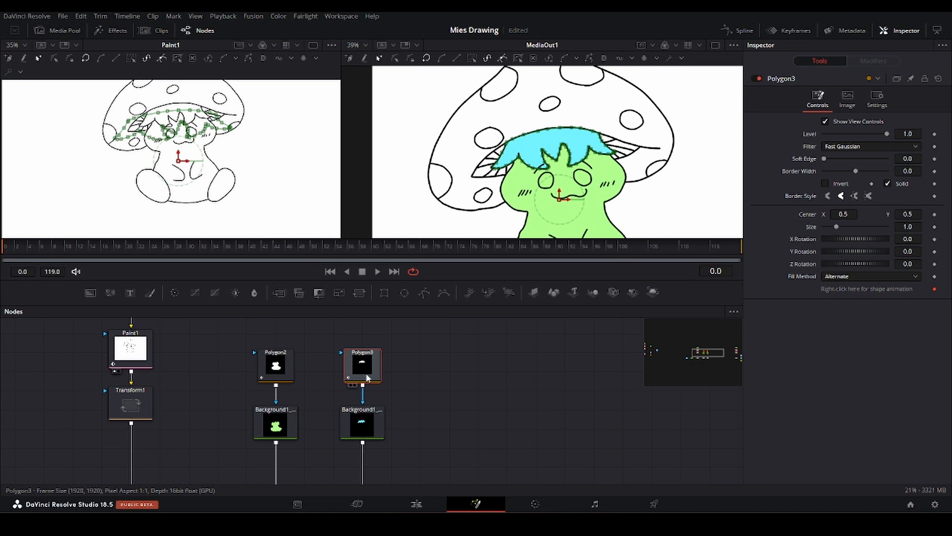
Rename the Polygon3 mask node as Hair
mouse_move(365, 368)
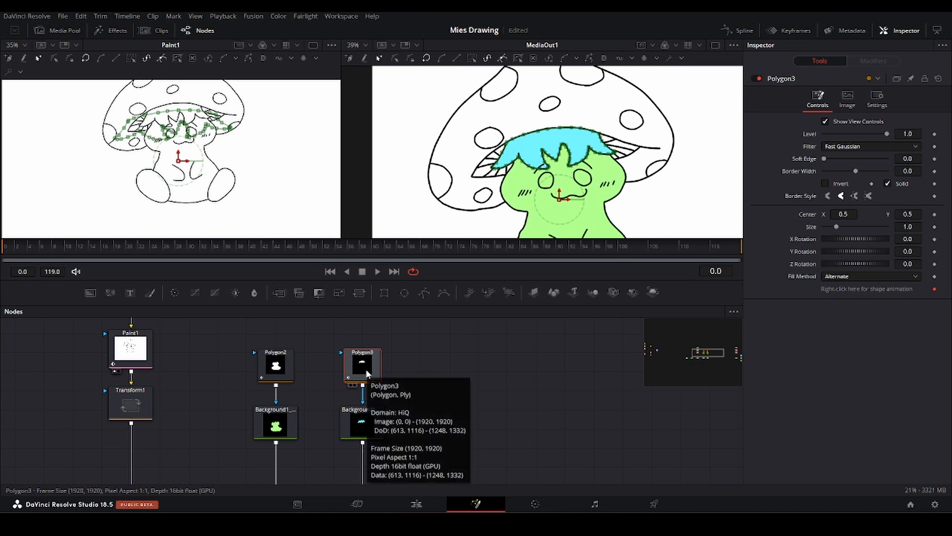
key("F2")
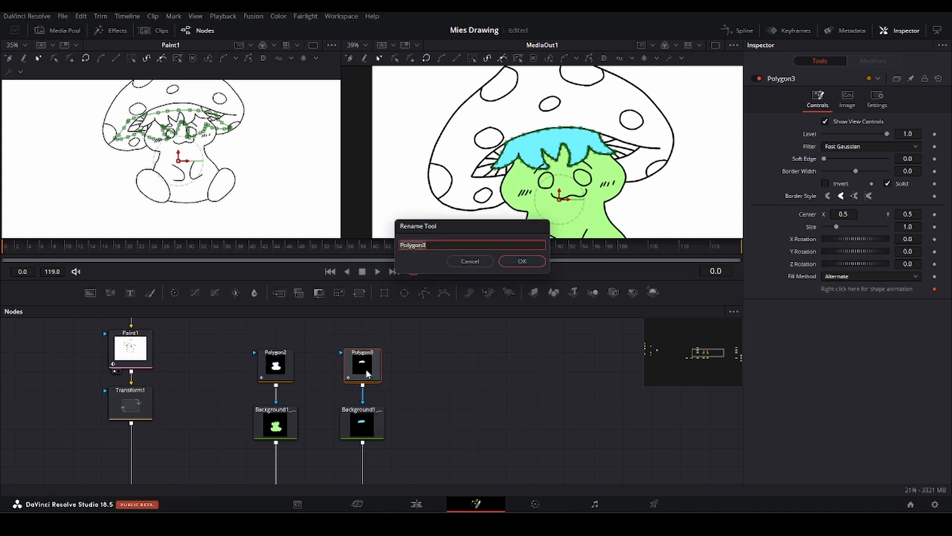
type("Hair")
key("Return")
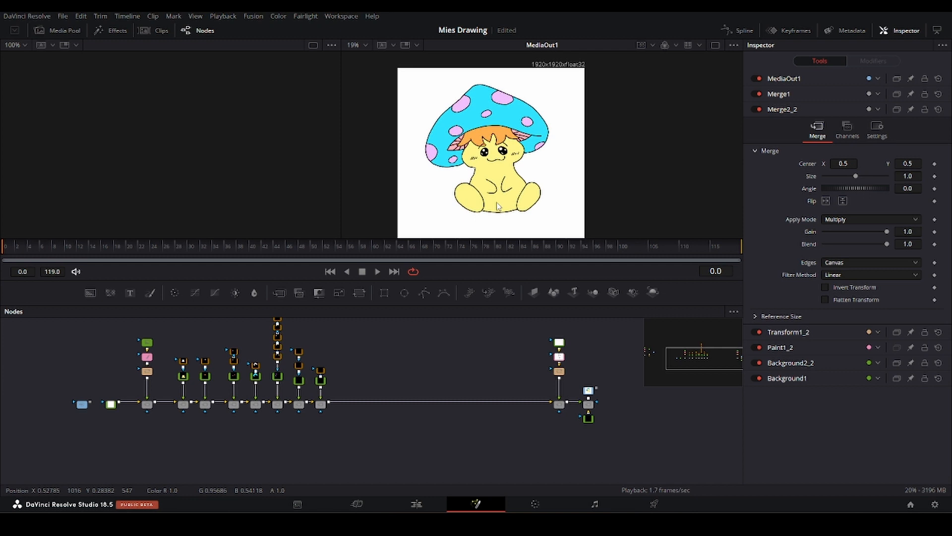
scroll(327, 384, "up", 5)
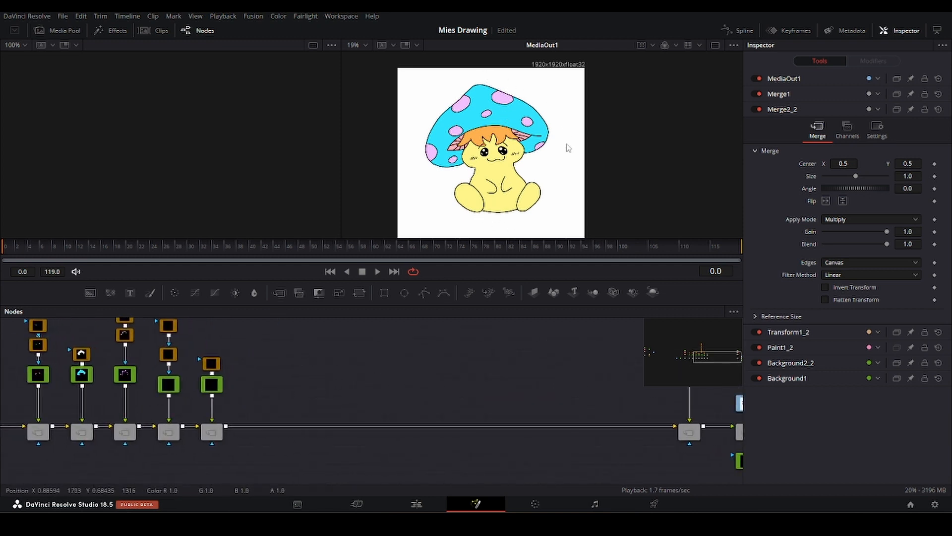
left_click_drag(350, 362, 338, 363)
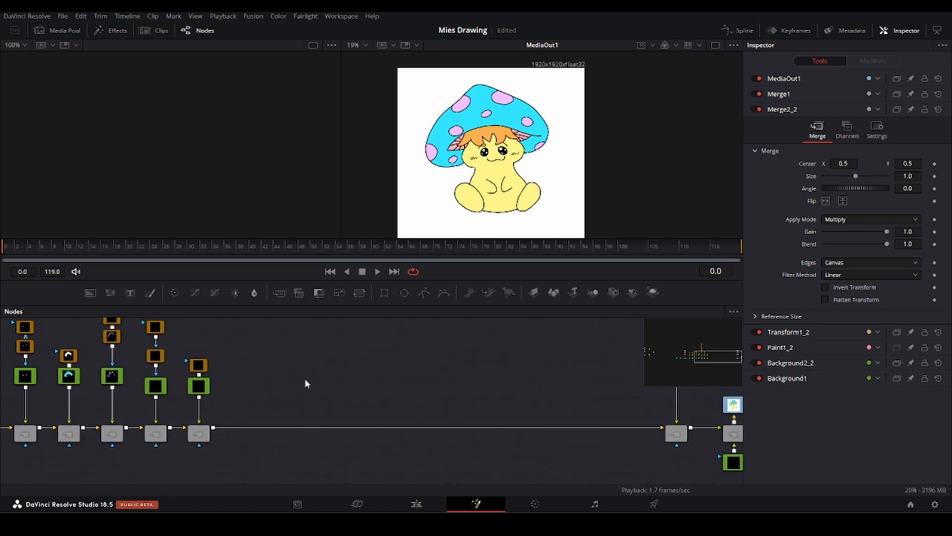
Switch to Blender and examine the red spotted mushroom model from another angle
key("super")
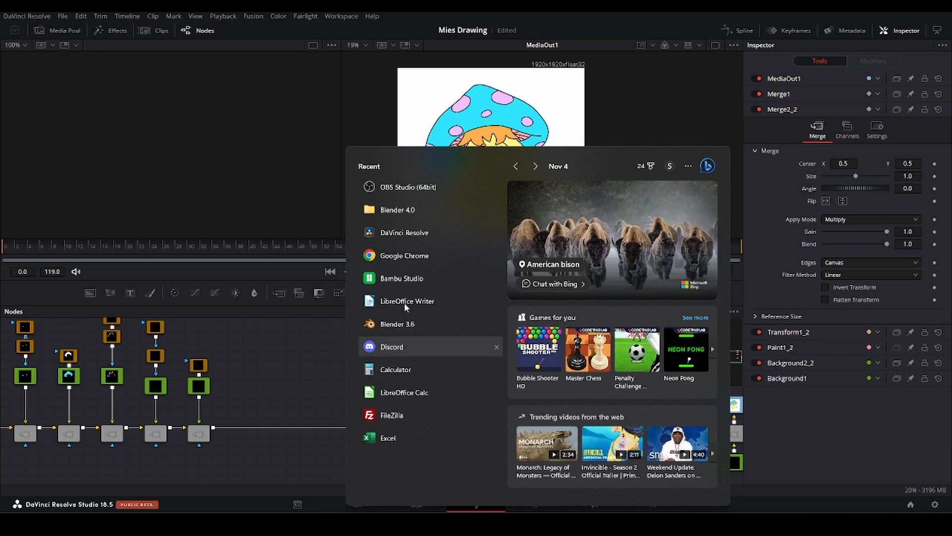
left_click(431, 213)
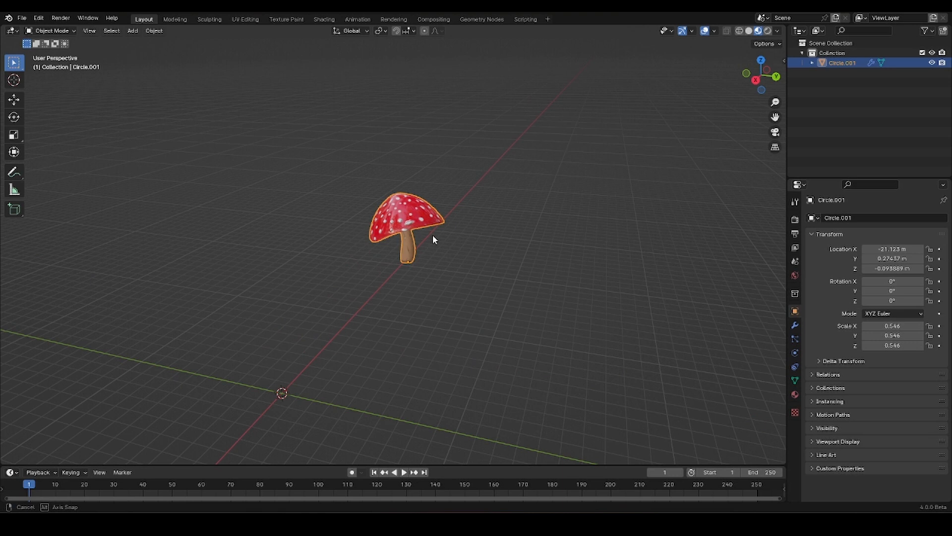
left_click_drag(434, 238, 489, 243)
scroll(357, 240, "up", 3)
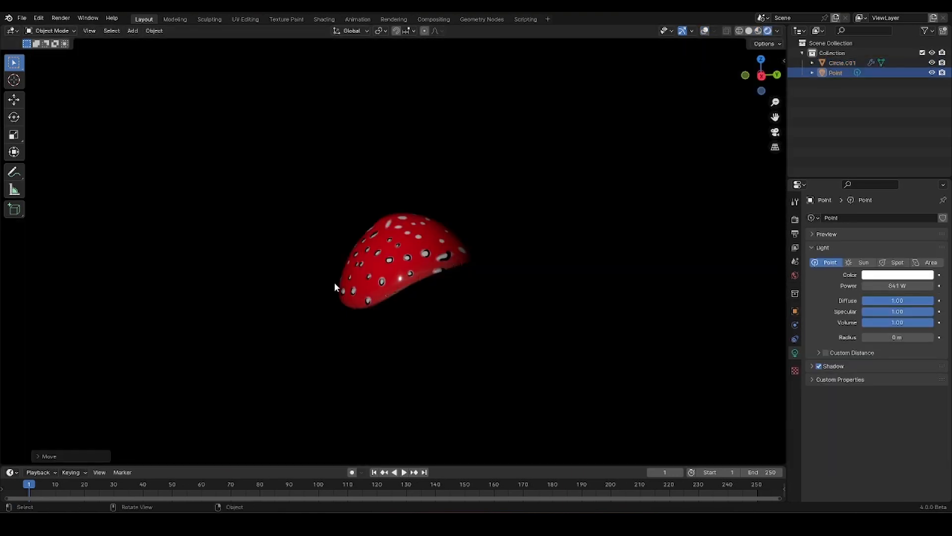
Reposition the point light around the mushroom, duplicate it and place the copy as a second light
key("g")
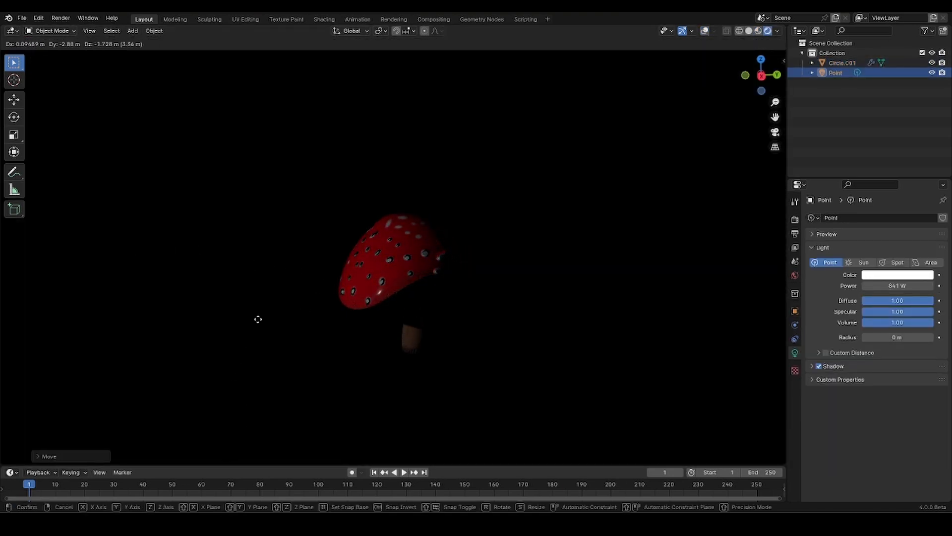
left_click(758, 350)
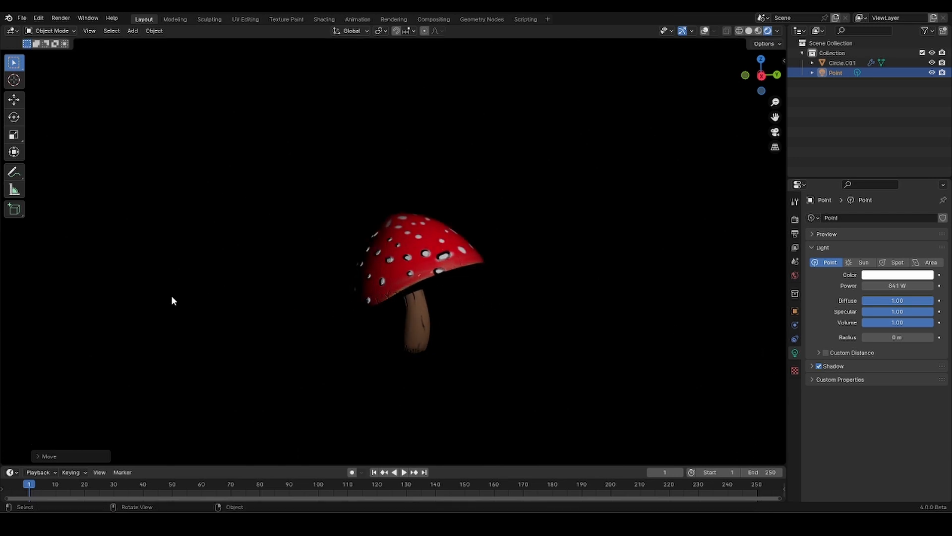
key("shift+d")
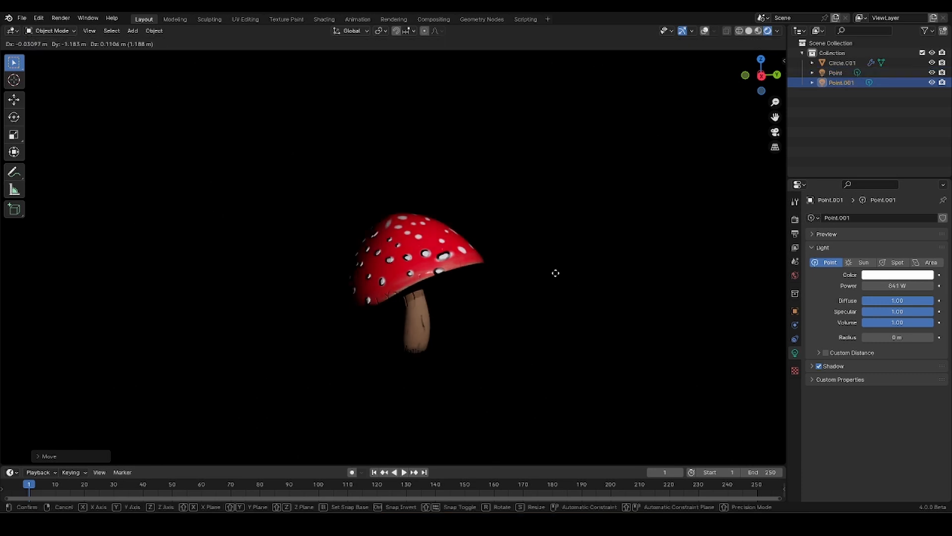
left_click(595, 146)
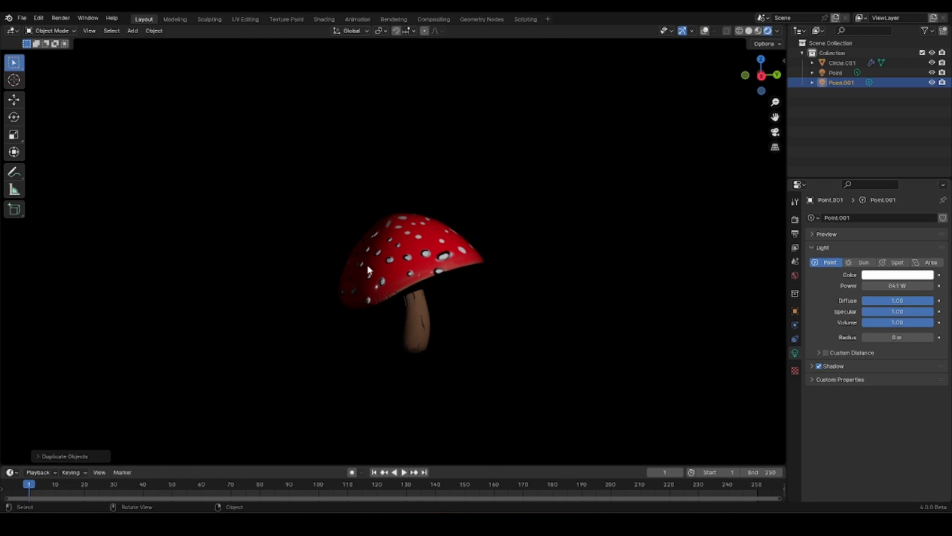
Duplicate the point light again and place the copy beside the mushroom cap as a third light
scroll(394, 275, "up", 2)
left_click_drag(394, 276, 480, 239)
key("shift+d")
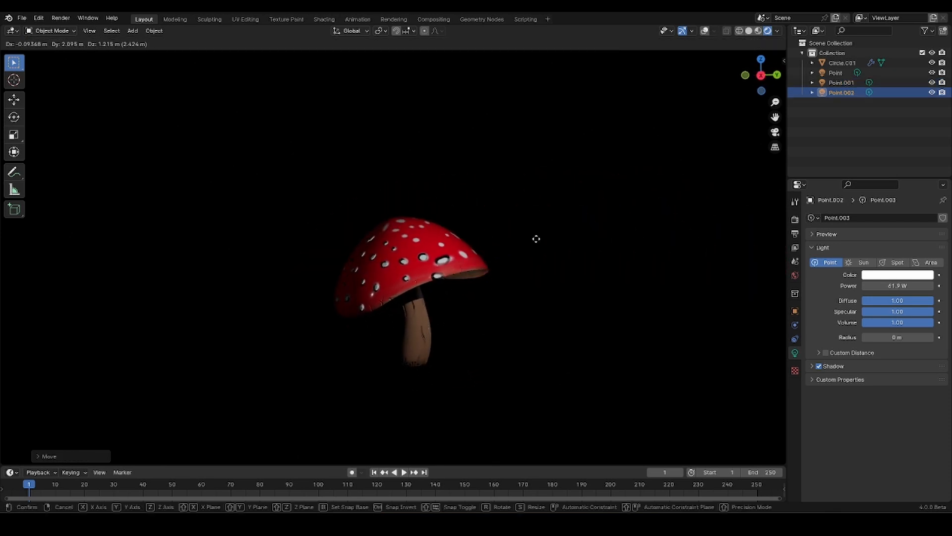
left_click(536, 259)
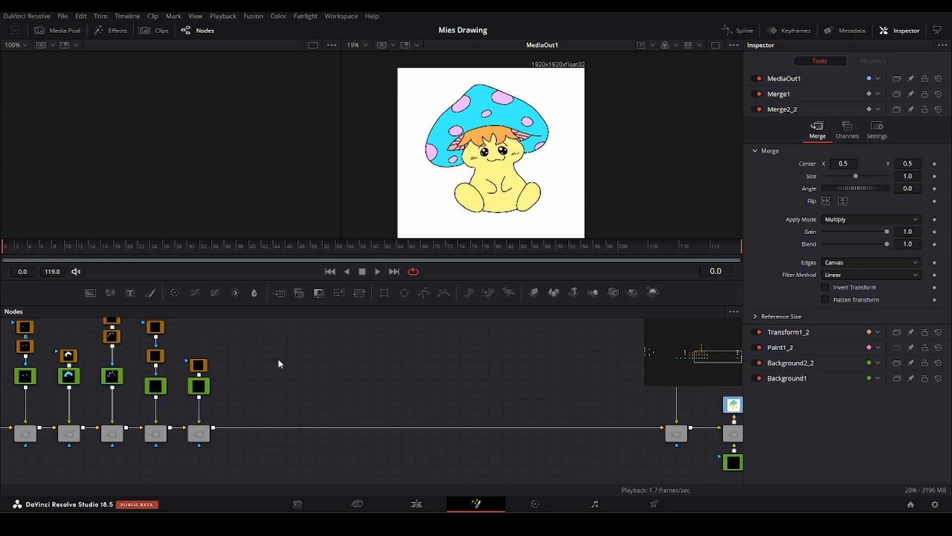
Back in DaVinci Resolve, copy the body mask Polygon2 and paste it below the node chain, past the last coloring merge
left_click_drag(265, 361, 415, 383)
scroll(170, 372, "up", 1)
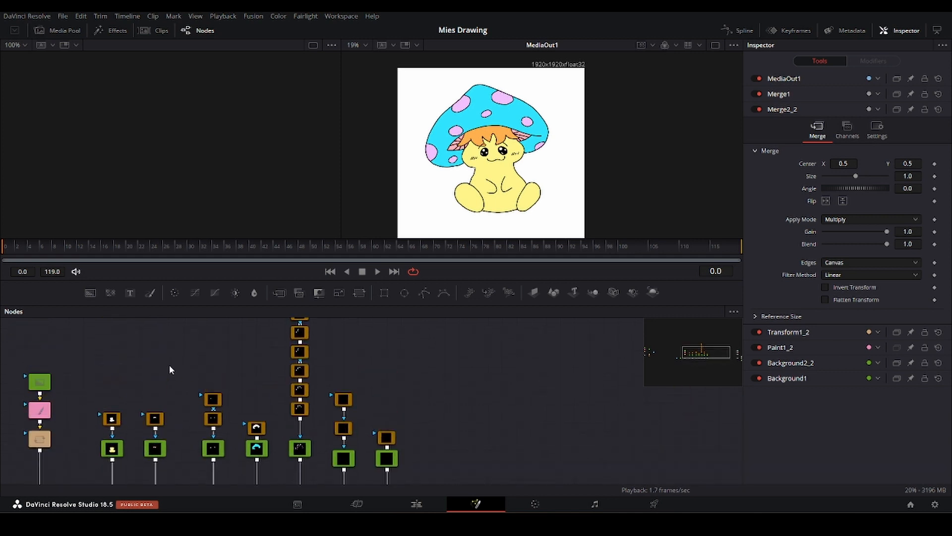
scroll(170, 372, "up", 3)
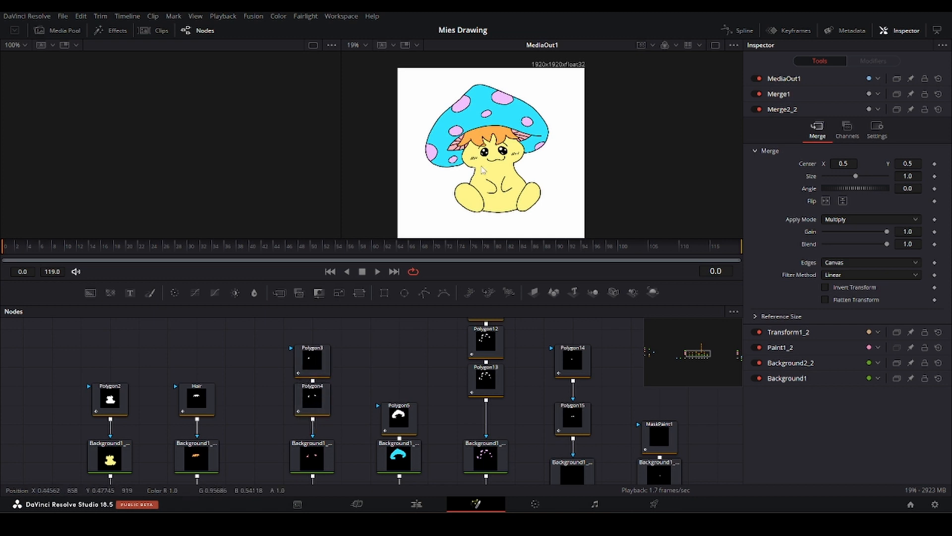
left_click(119, 403)
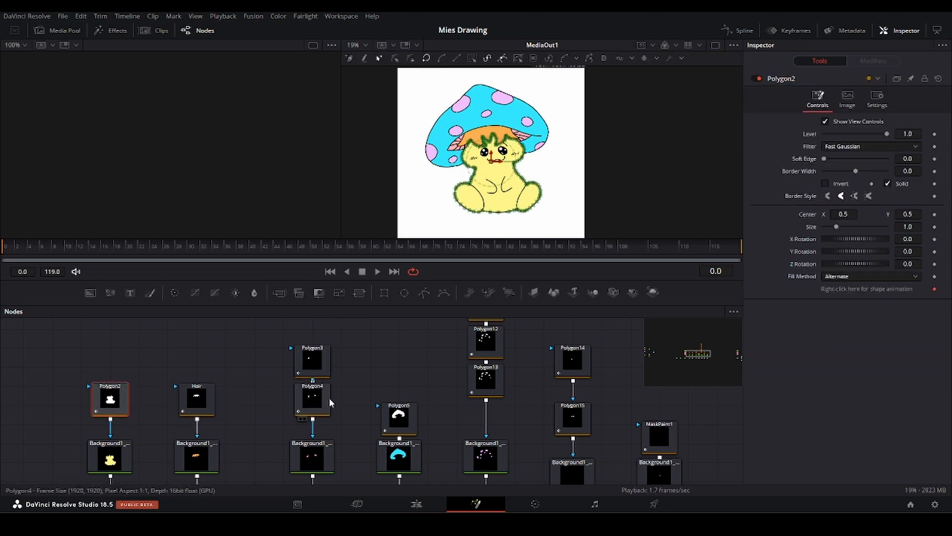
scroll(329, 397, "down", 6)
left_click(391, 443)
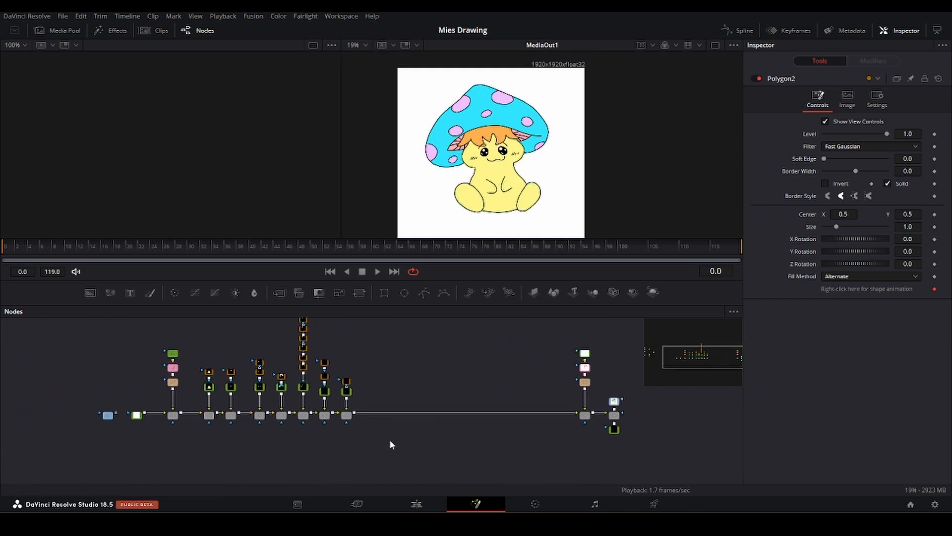
scroll(391, 425, "up", 2)
left_click_drag(378, 388, 361, 422)
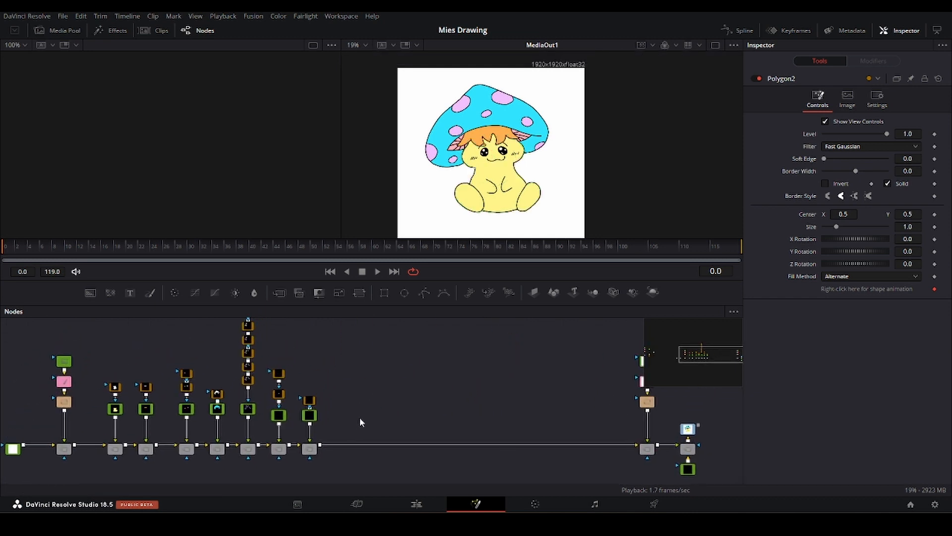
key("ctrl+v")
scroll(342, 455, "up", 3)
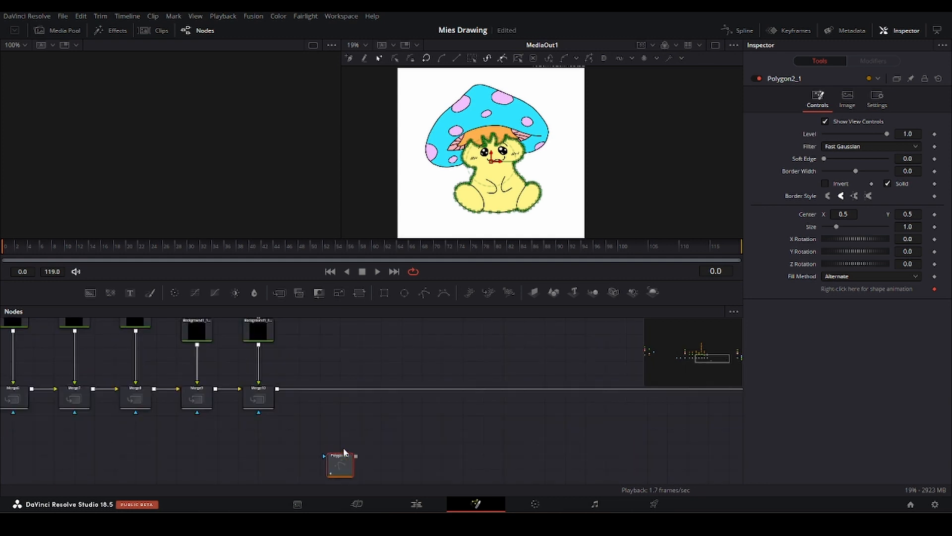
Add a Background node, merge it over Merge10's output, and connect the pasted body polygon as the new merge's mask
scroll(303, 426, "down", 2)
key("shift+space")
type("bg")
left_click(504, 334)
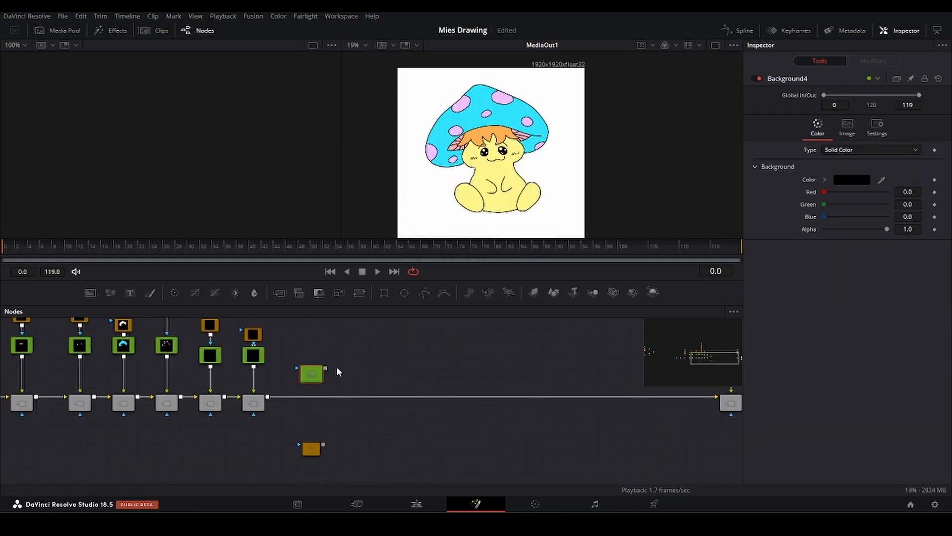
left_click_drag(325, 369, 268, 396)
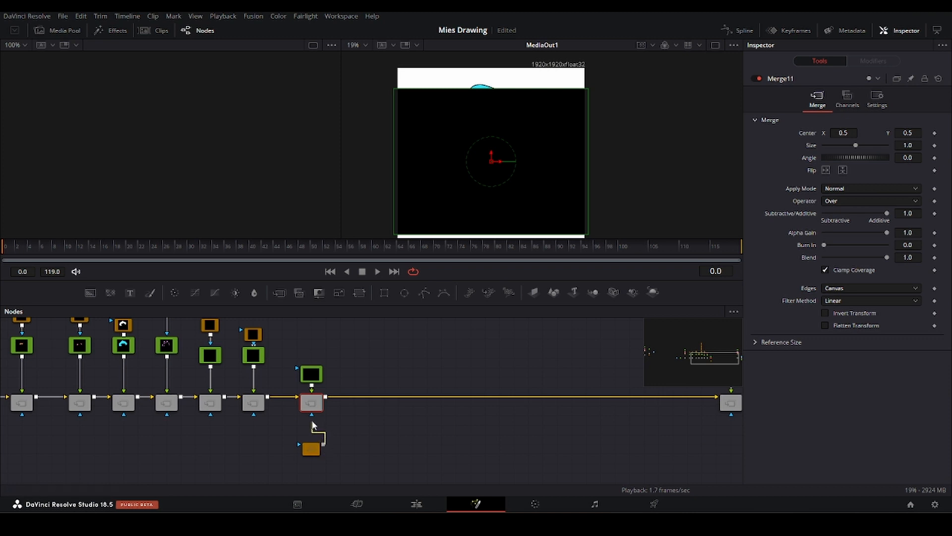
left_click_drag(313, 421, 312, 416)
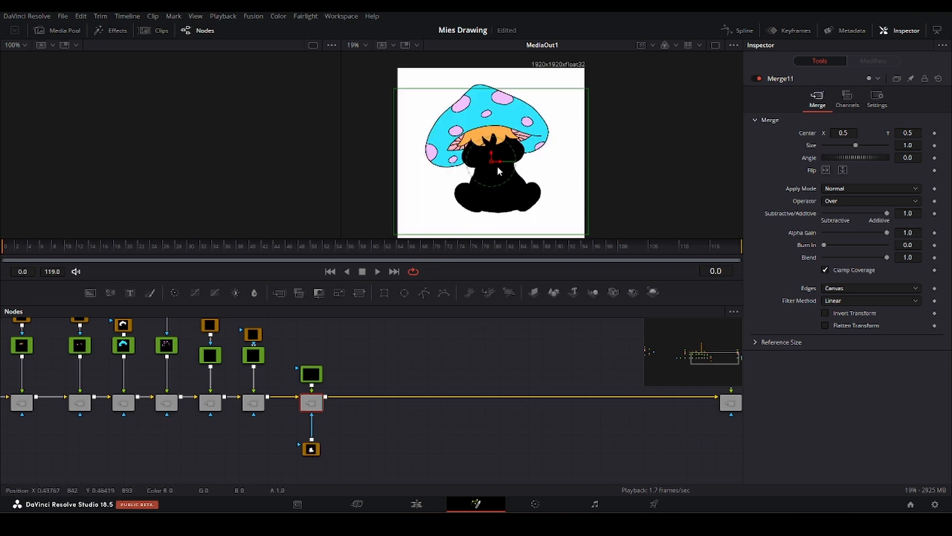
Replace the new background with a copy of the white one feeding Merge10, connected as Merge11's foreground
scroll(331, 369, "up", 4)
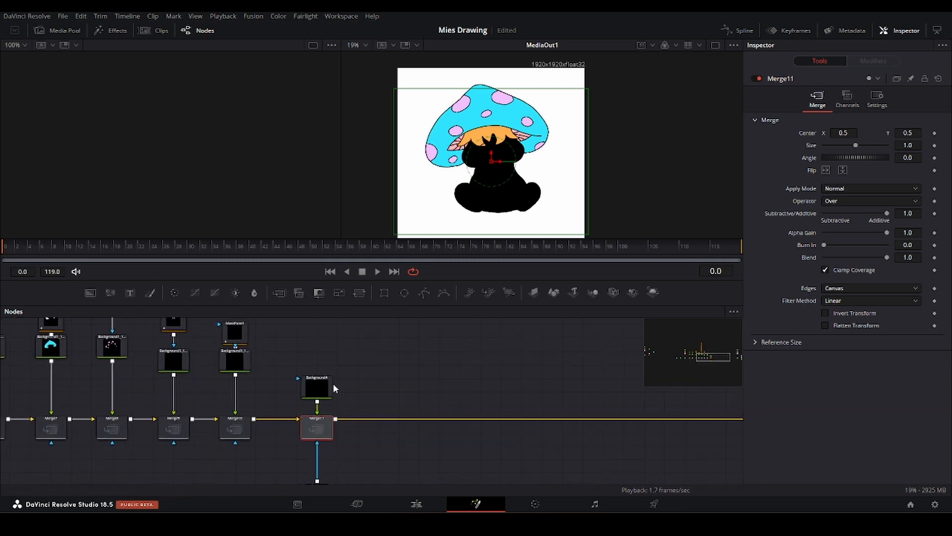
left_click(319, 385)
key("Delete")
left_click(243, 361)
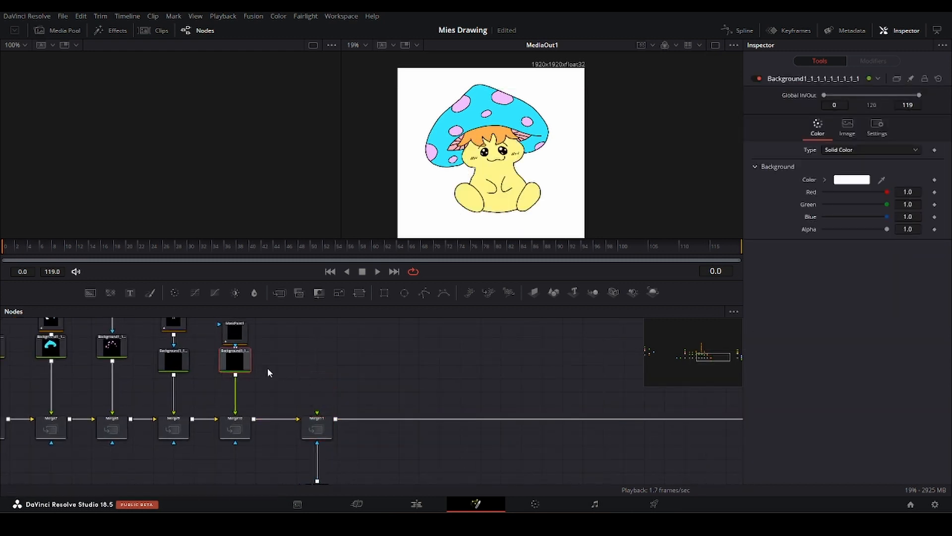
left_click(319, 359)
key("ctrl+v")
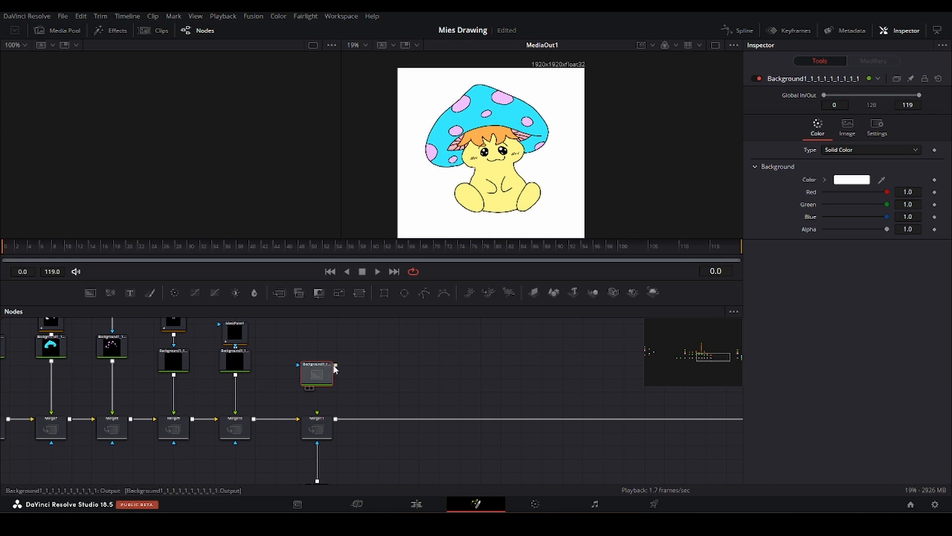
left_click_drag(335, 365, 318, 416)
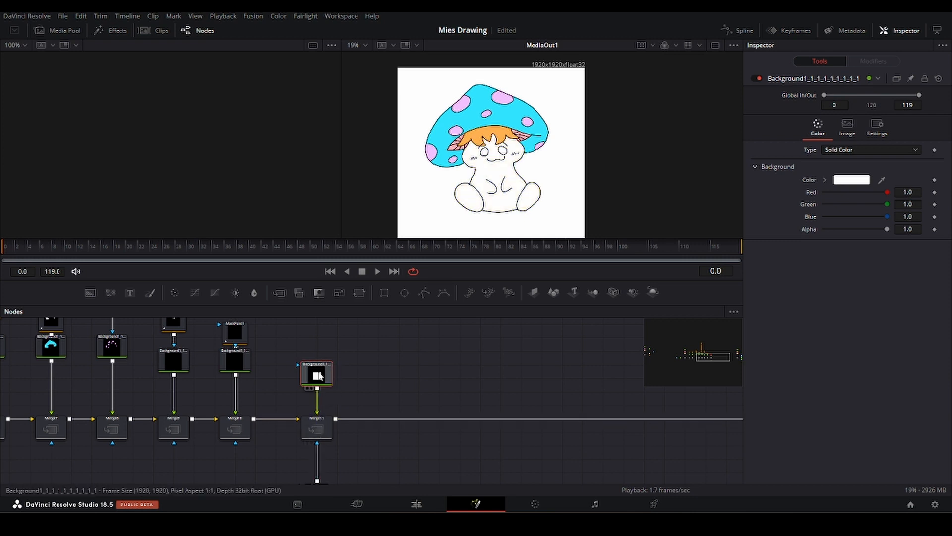
Set the copied background's color to black, with Red, Green and Blue at 0.0
left_click(863, 179)
left_click_drag(583, 250, 592, 299)
left_click(576, 350)
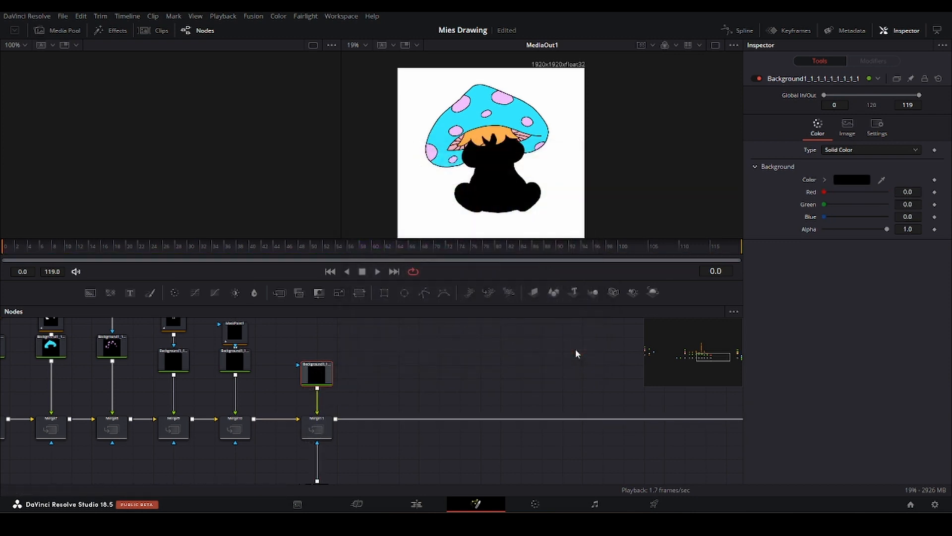
Add a Mask Paint node as the mask of the black background feeding Merge11
key("shift+space")
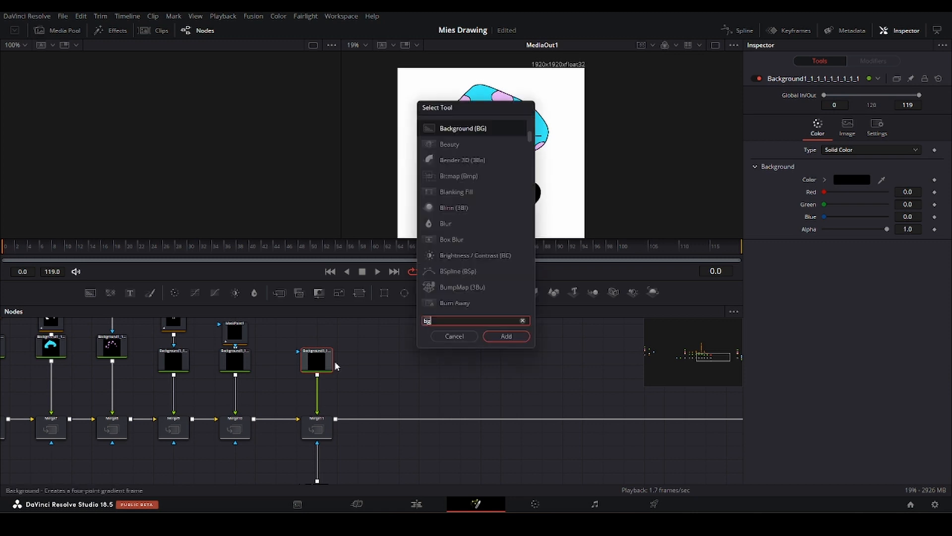
type("maskj")
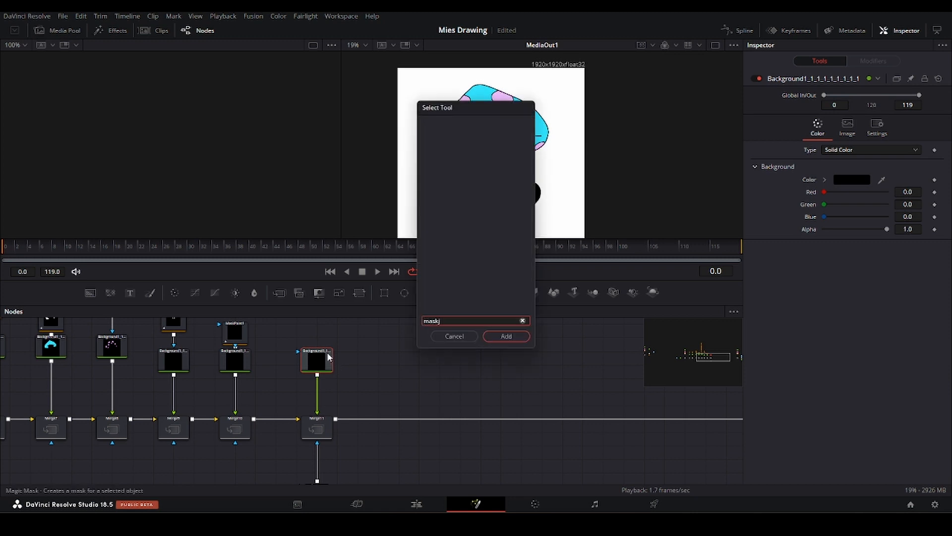
key("BackSpace")
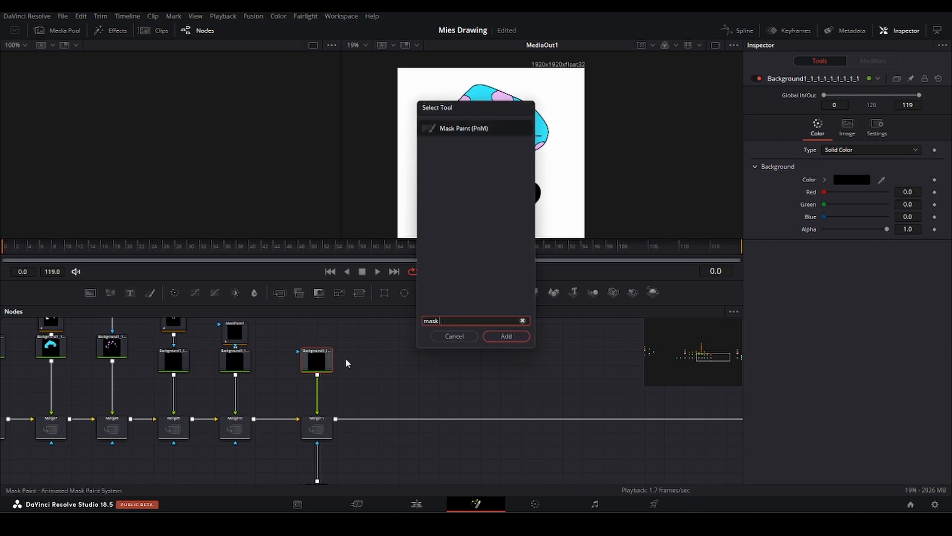
left_click(511, 337)
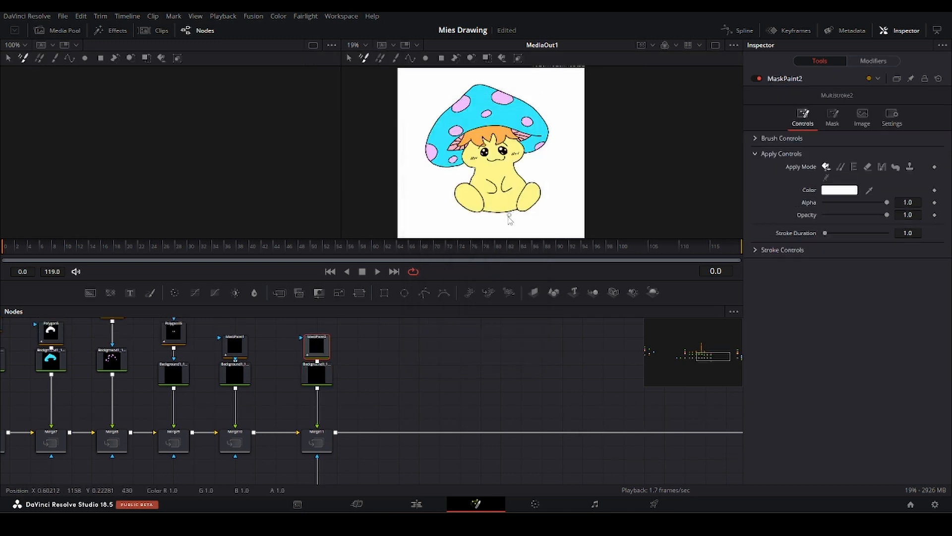
left_click_drag(538, 157, 528, 153)
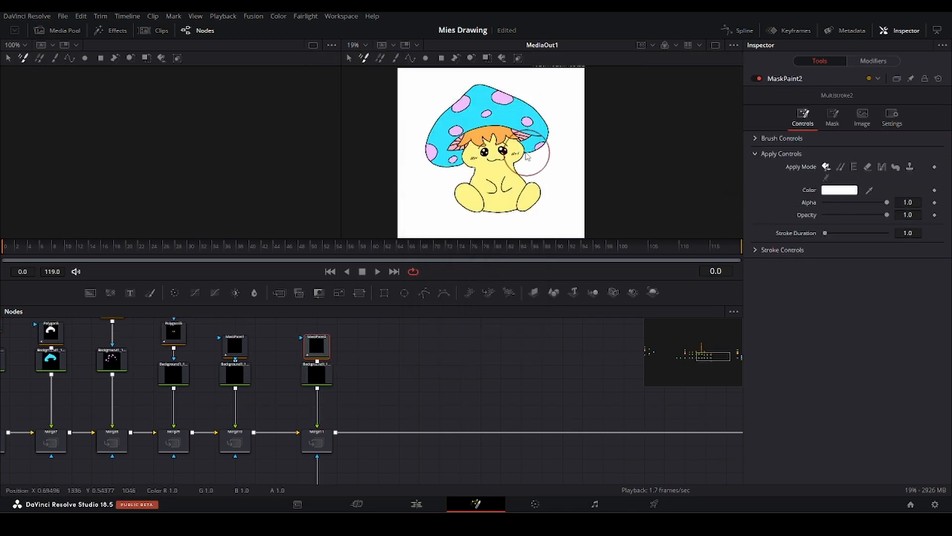
left_click(520, 150)
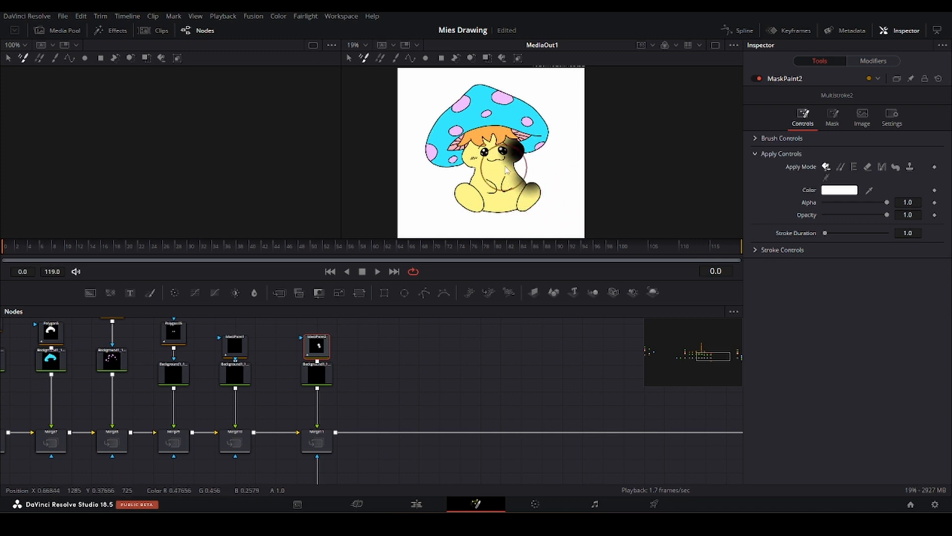
key("ctrl+z")
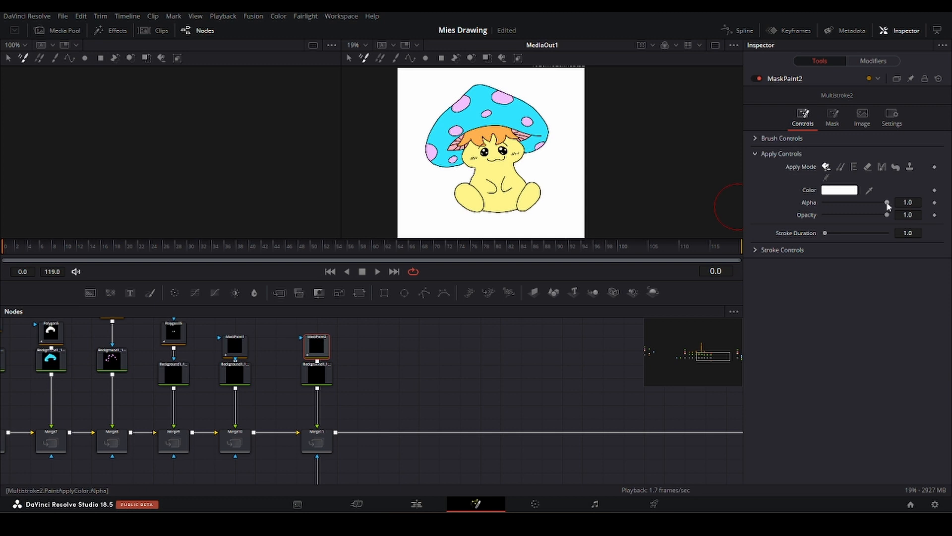
Paint soft shading down the shadow side of the character's face, body and foot, with the mask brush's Alpha at 0.449
left_click_drag(863, 207, 872, 209)
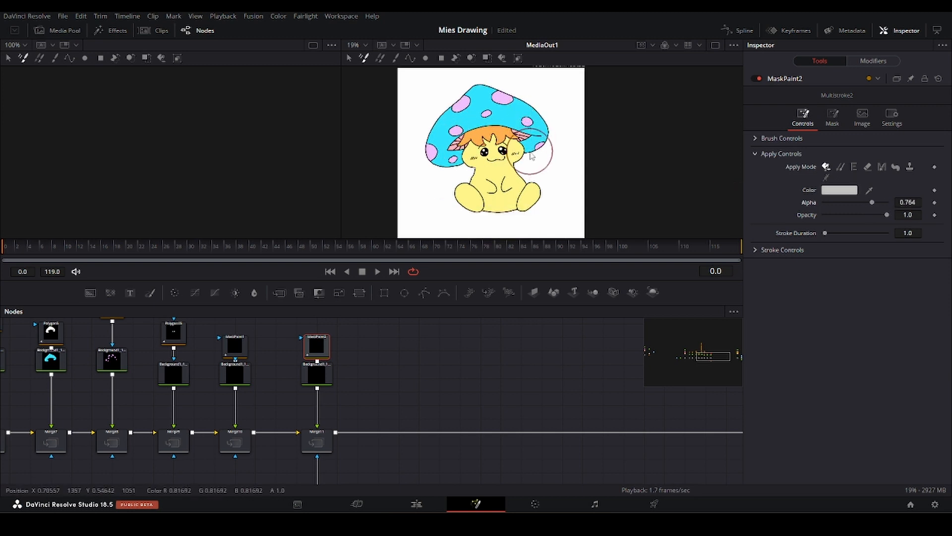
scroll(531, 154, "up", 2)
mouse_move(518, 122)
left_mouse_down()
mouse_move(533, 162)
mouse_move(531, 208)
left_mouse_up()
left_click_drag(872, 203, 852, 207)
mouse_move(510, 127)
left_mouse_down()
mouse_move(503, 167)
mouse_move(505, 135)
mouse_move(491, 162)
mouse_move(511, 193)
mouse_move(501, 211)
mouse_move(531, 217)
mouse_move(557, 202)
mouse_move(546, 199)
left_mouse_up()
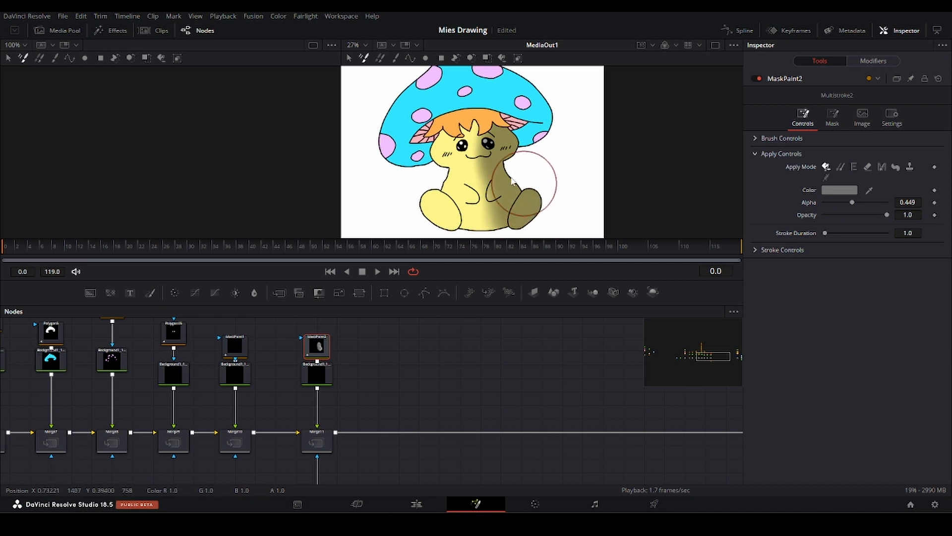
Darken the outer edge of the body shading with the brush Alpha at 0.748, and set the brush Alpha to 0.0
left_click_drag(853, 203, 872, 203)
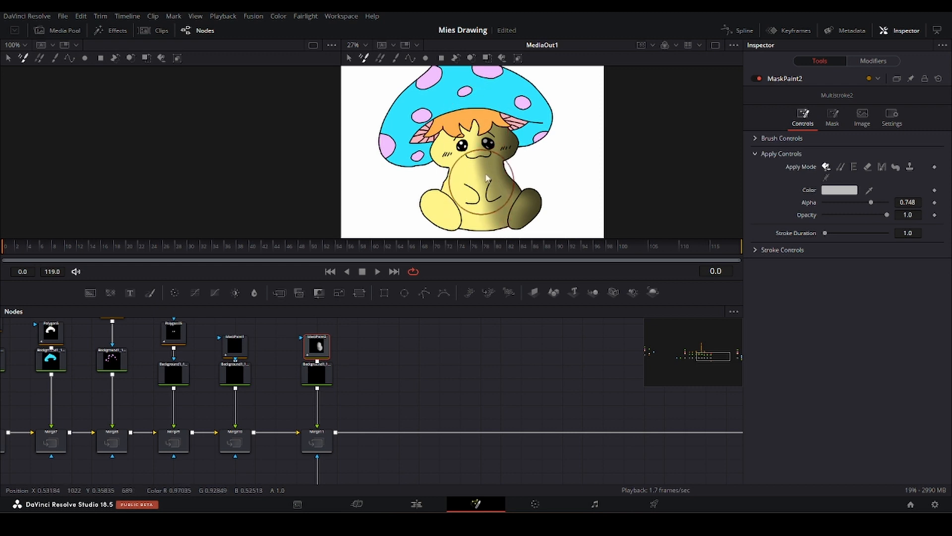
left_click_drag(871, 203, 813, 209)
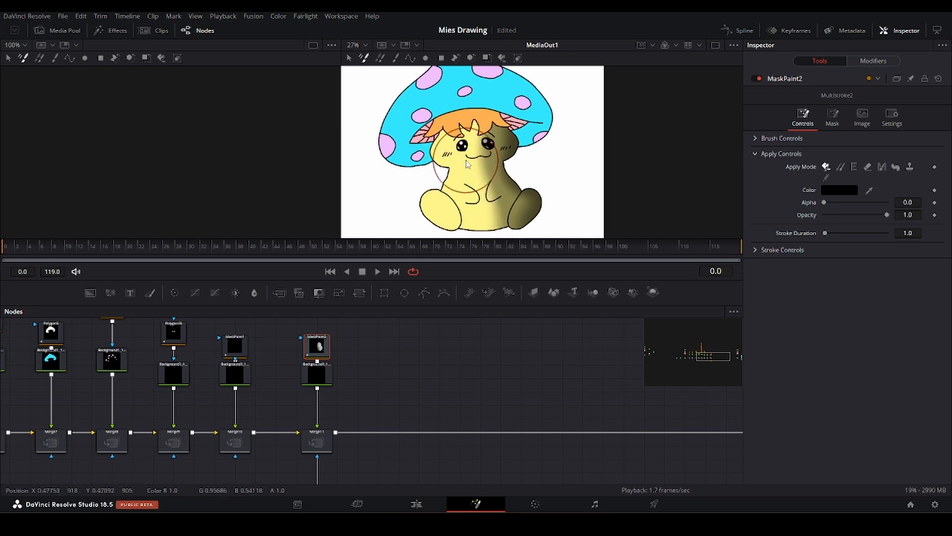
scroll(552, 163, "down", 1)
scroll(553, 164, "up", 1)
Lower the black shading background's Alpha to 0.528
left_click_drag(552, 164, 561, 157)
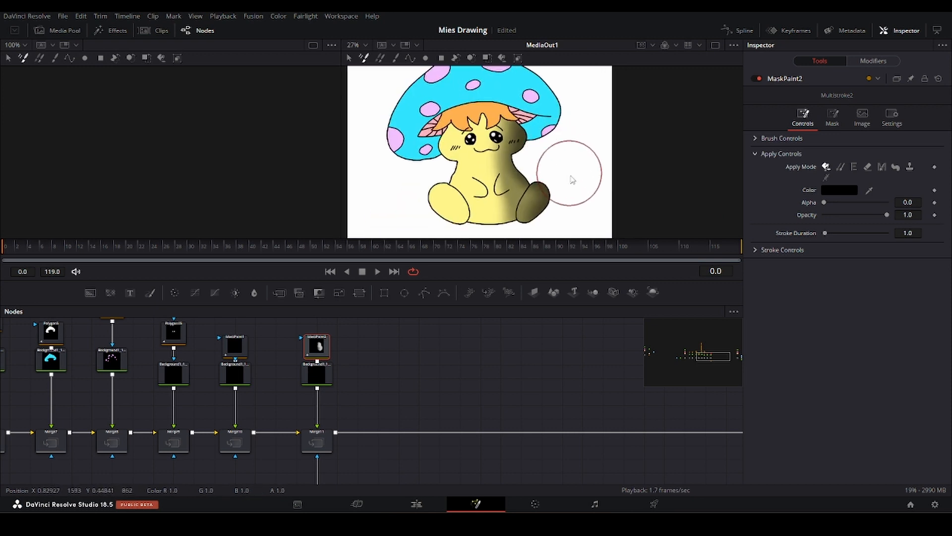
left_click(331, 379)
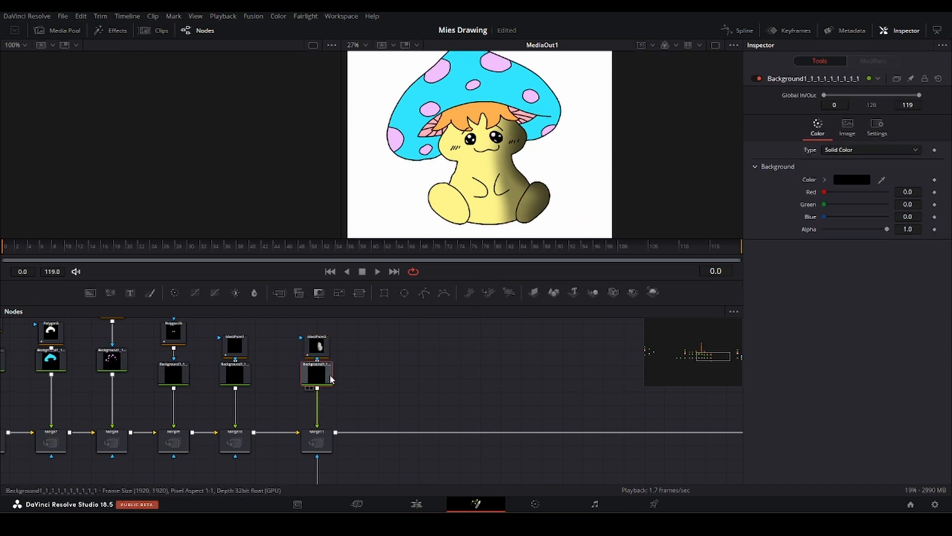
mouse_move(887, 229)
left_mouse_down()
mouse_move(834, 236)
mouse_move(895, 252)
mouse_move(860, 257)
left_mouse_up()
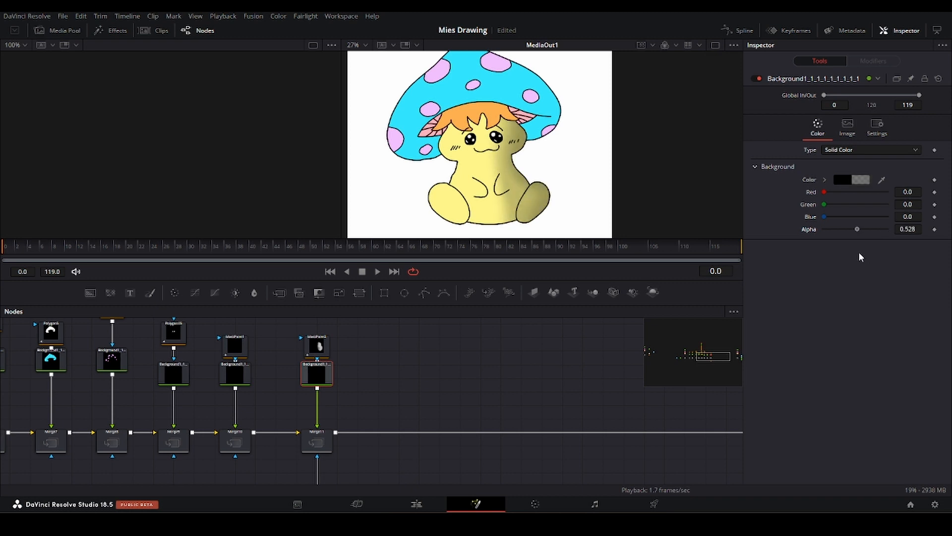
Return to MaskPaint2 and brush over the shading around the chest and arm at Alpha 0.0 to soften it
mouse_move(516, 198)
left_mouse_down()
mouse_move(526, 144)
mouse_move(564, 179)
left_mouse_up()
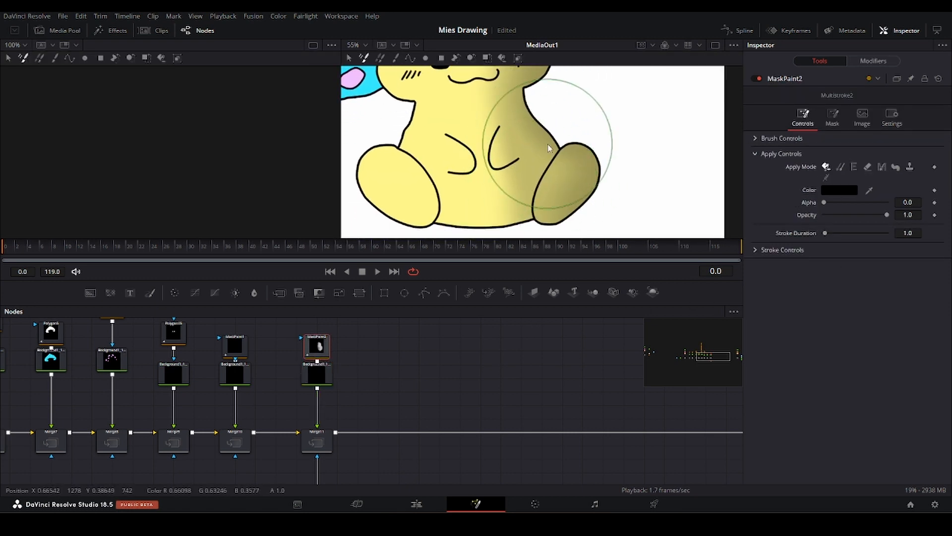
left_click_drag(535, 117, 533, 148)
left_click_drag(523, 103, 530, 148)
Paint a soft shadow on the forehead beneath the orange hair with the mask brush's Alpha at 0.354
scroll(529, 147, "up", 3)
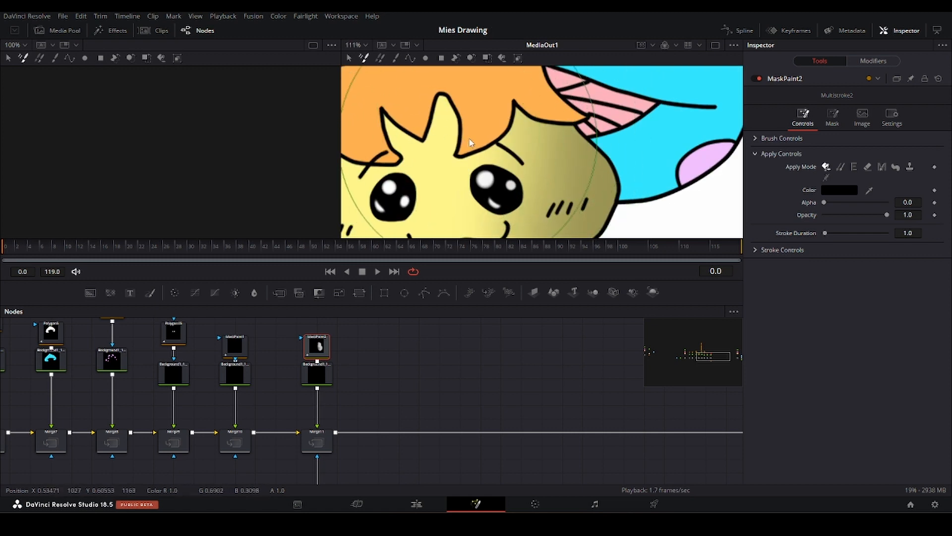
left_click_drag(824, 202, 846, 203)
left_click_drag(462, 126, 498, 140)
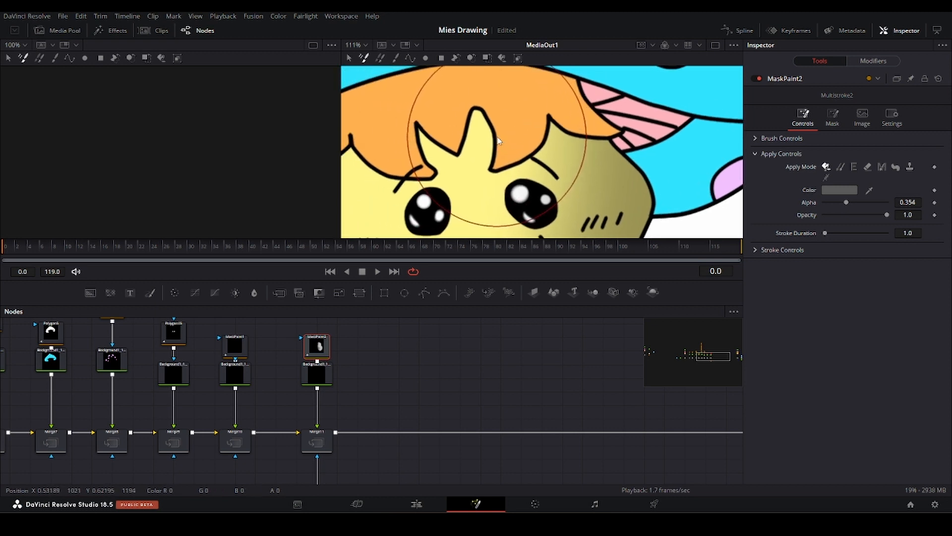
scroll(498, 140, "down", 2)
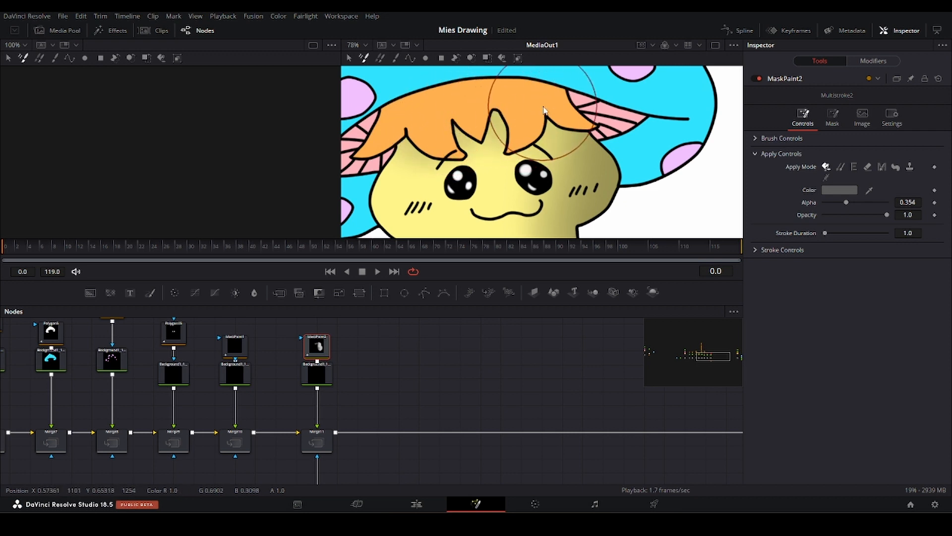
scroll(532, 119, "down", 2)
scroll(555, 144, "up", 1)
left_click_drag(555, 142, 564, 140)
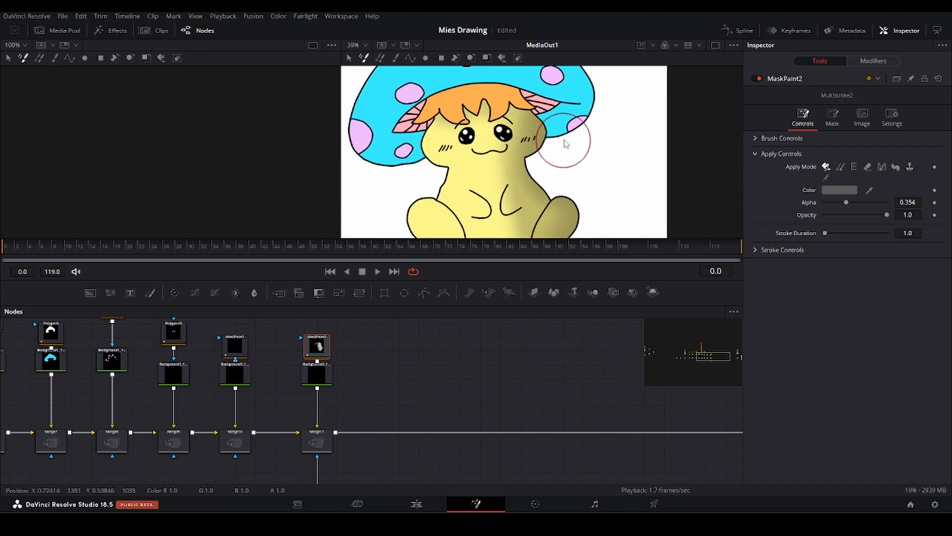
Compare the drawing with and without shading by toggling pass-through on Merge11, its black background and MaskPaint2
left_click_drag(365, 339, 303, 389)
scroll(534, 159, "down", 1)
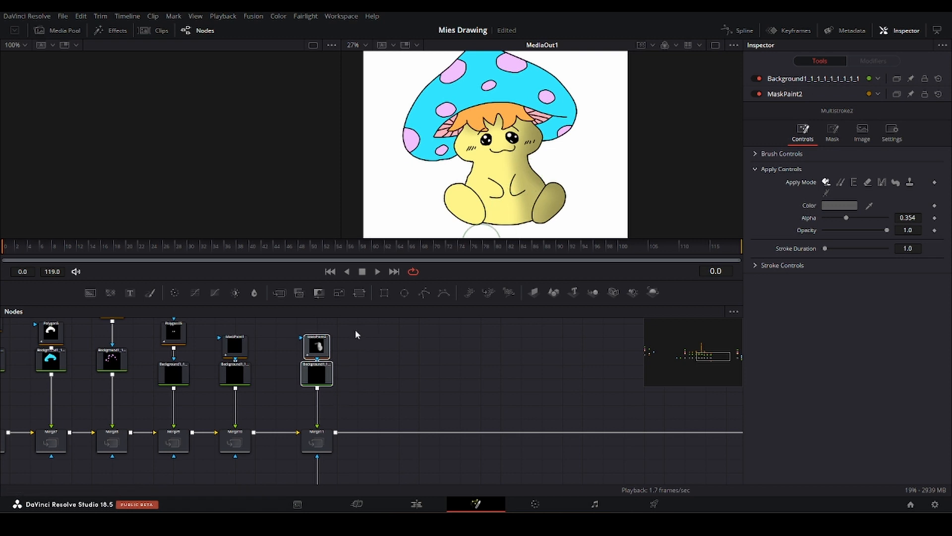
left_click_drag(355, 329, 314, 452)
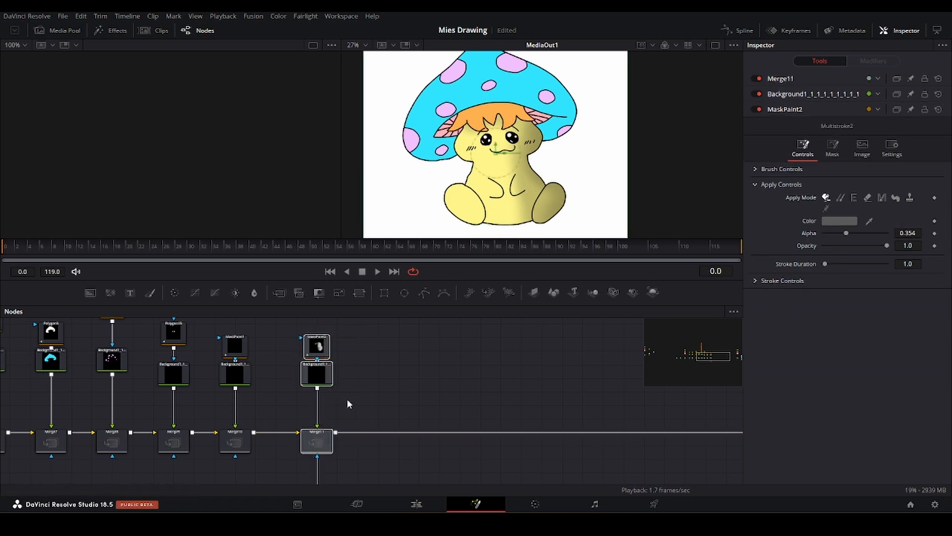
key("ctrl+p")
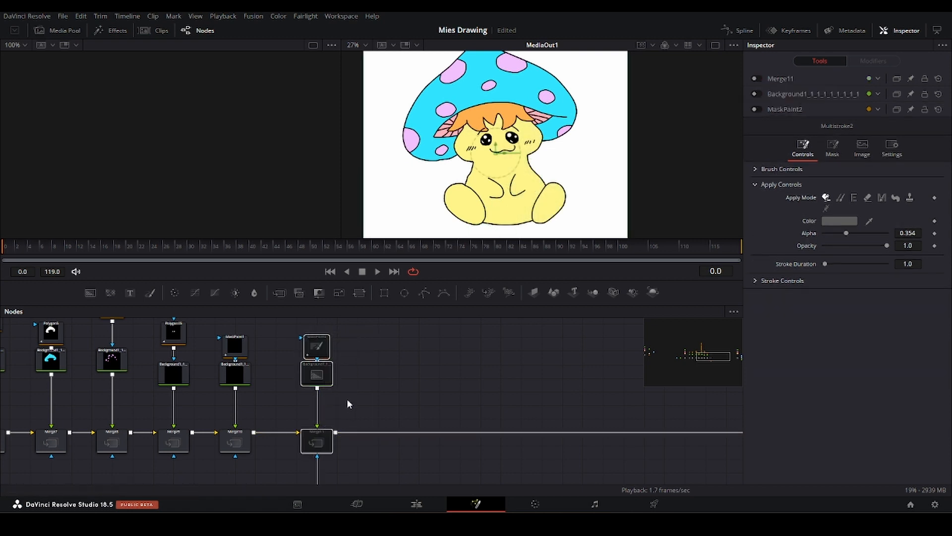
key("ctrl+p")
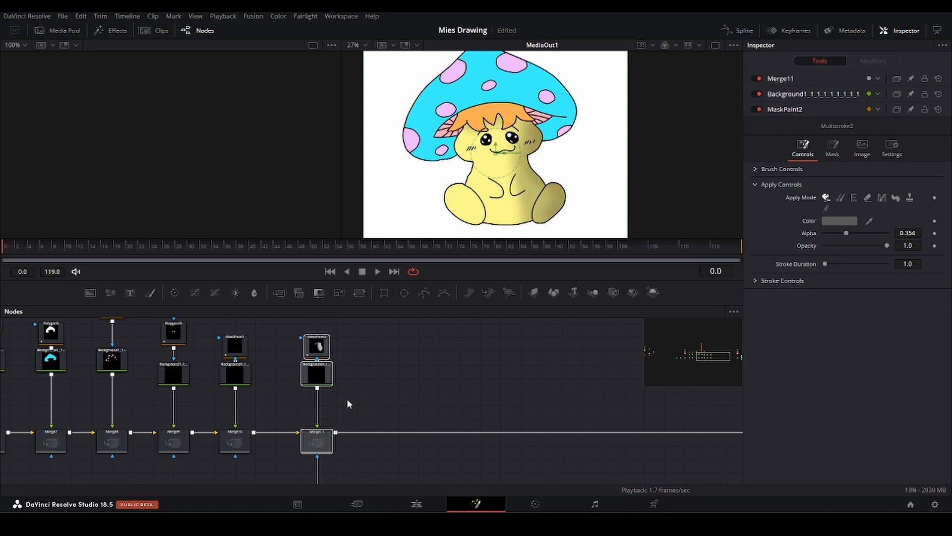
key("ctrl+p")
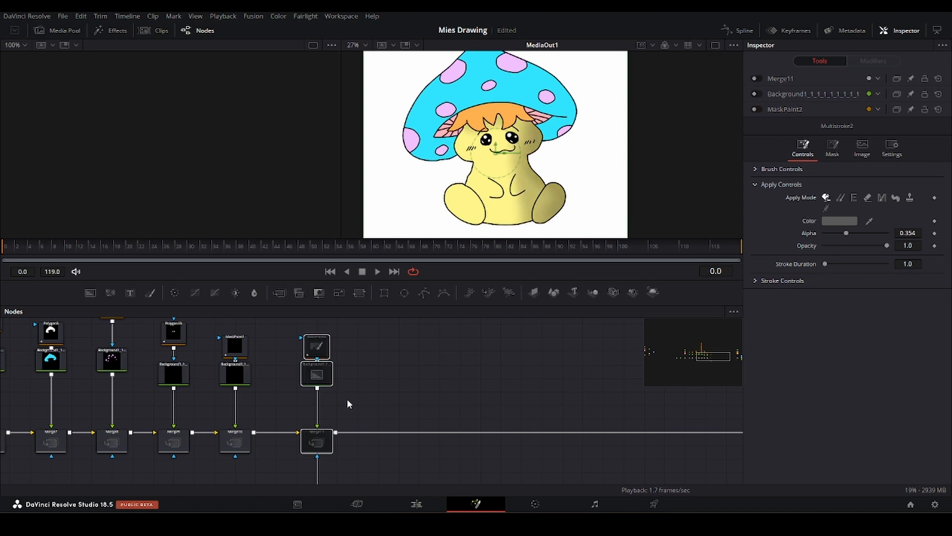
key("ctrl+p")
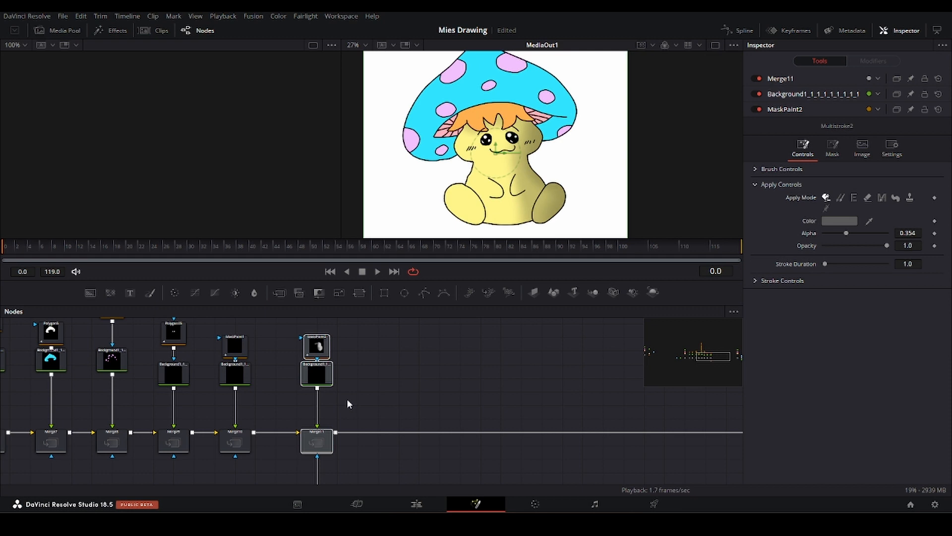
left_click(353, 383)
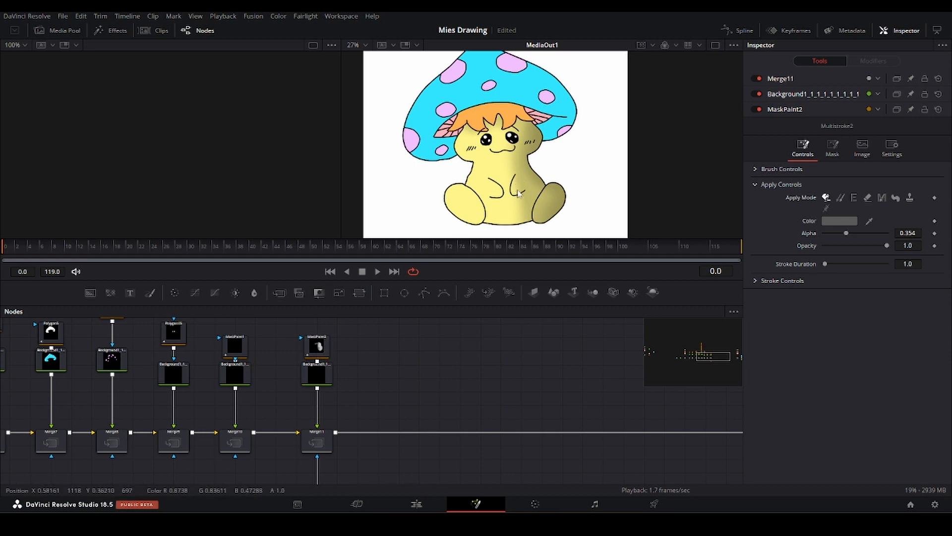
Refine the shading around the arm, belly and face in MaskPaint2 with a smaller brush at Alpha 0.102
scroll(520, 193, "up", 3)
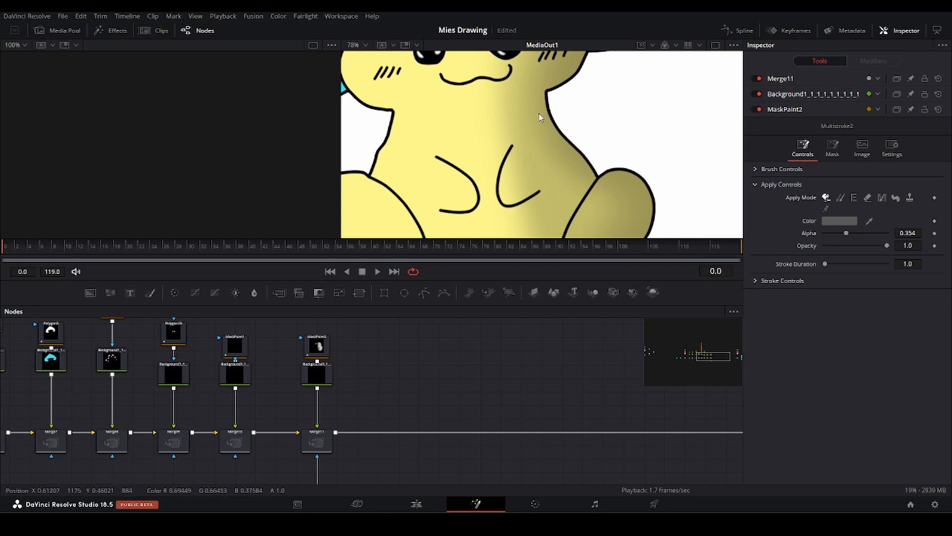
left_click(518, 167)
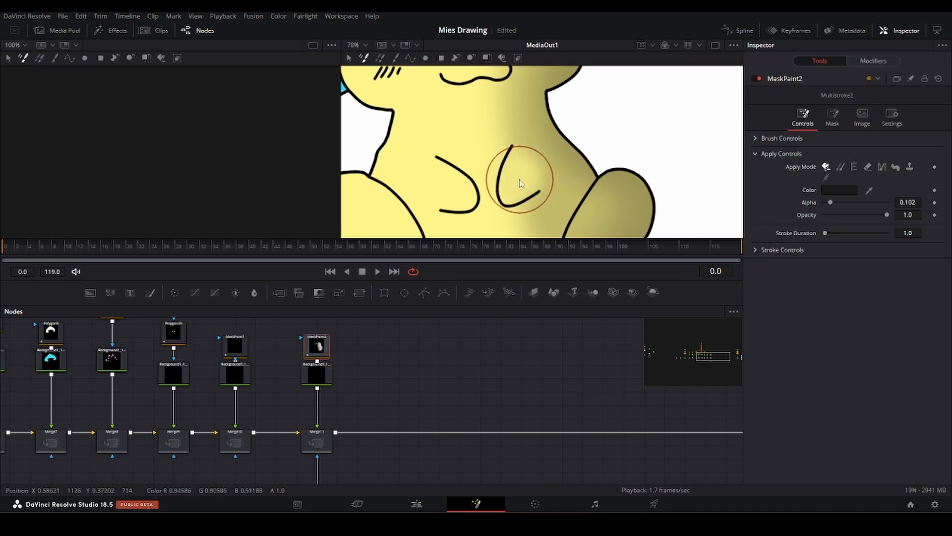
scroll(496, 191, "down", 2, "ctrl")
scroll(459, 193, "down", 2)
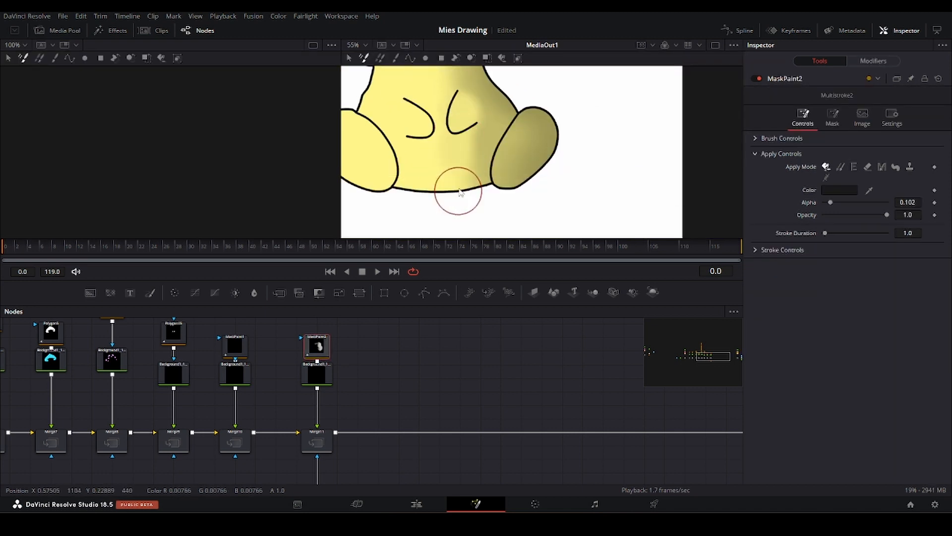
scroll(458, 149, "up", 2)
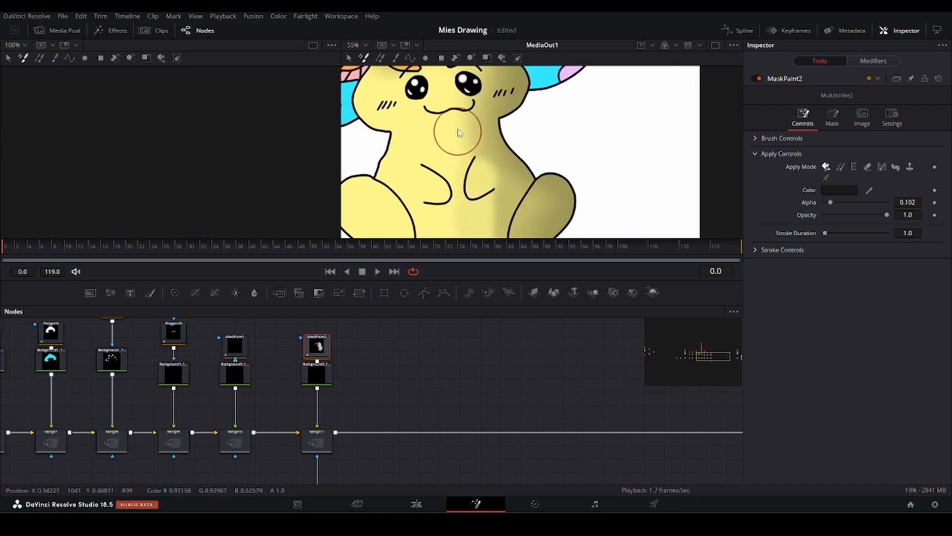
scroll(460, 134, "up", 1)
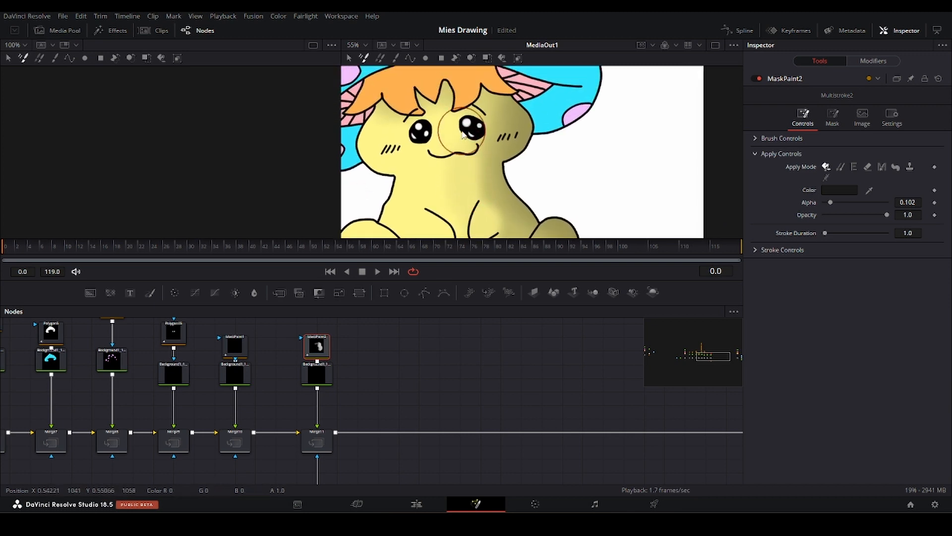
scroll(462, 134, "down", 2, "ctrl")
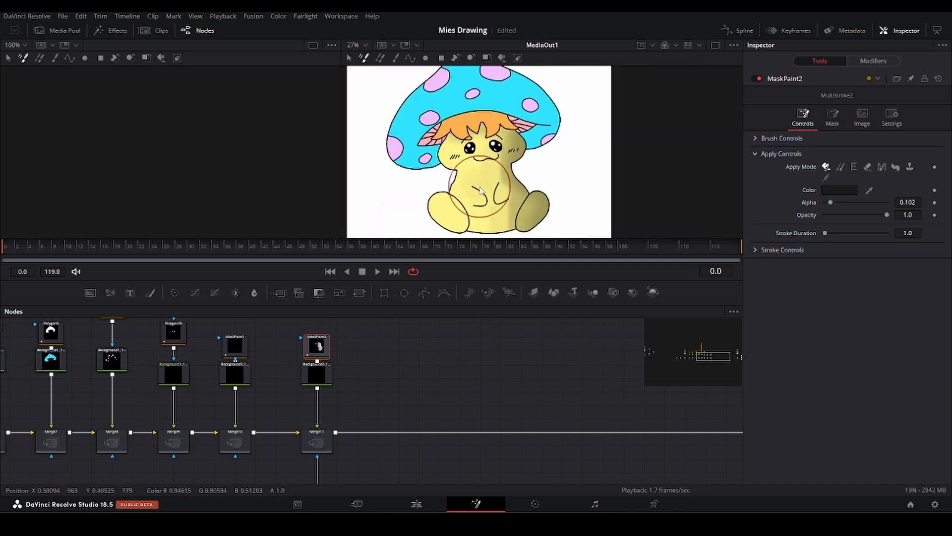
Erase the faint shading from the lit side and middle of the body with a larger brush at Alpha 0.0
left_click_drag(831, 203, 812, 204)
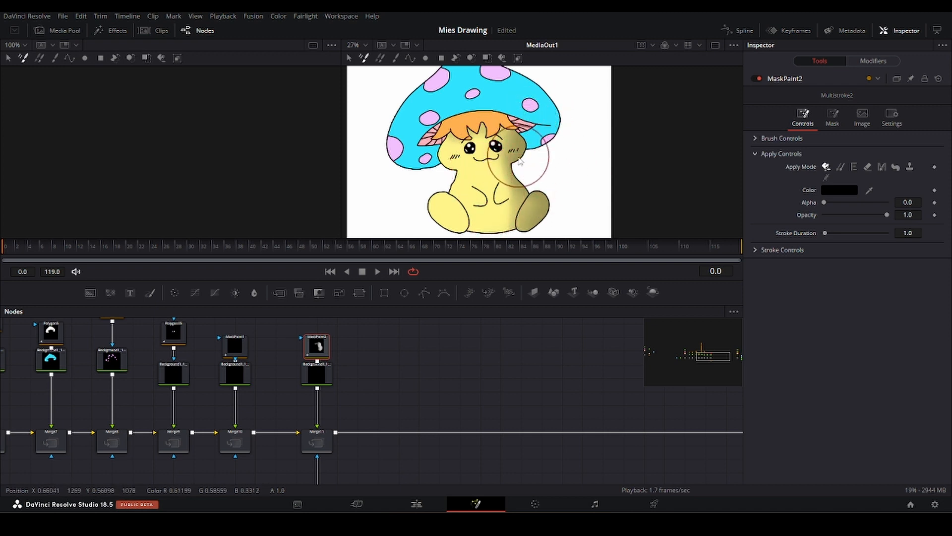
scroll(551, 203, "up", 4)
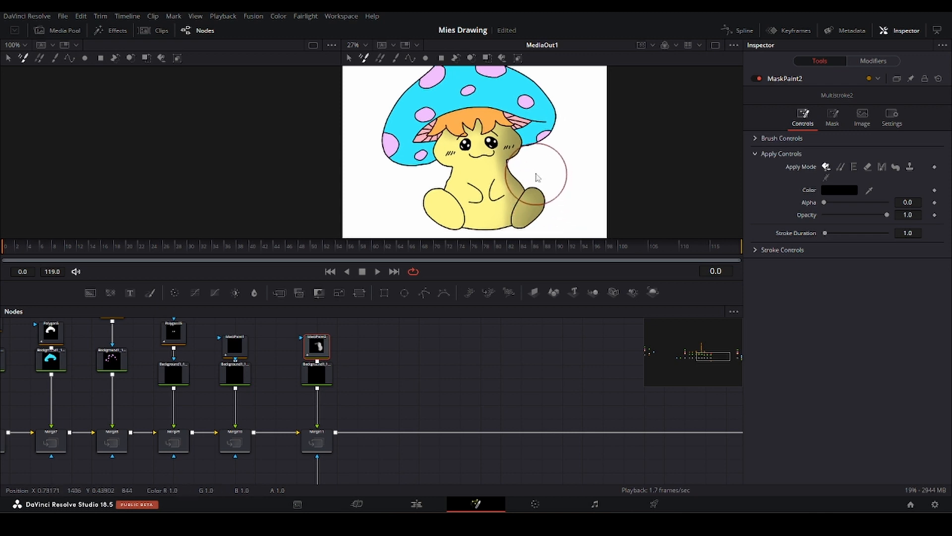
scroll(523, 194, "left", 1)
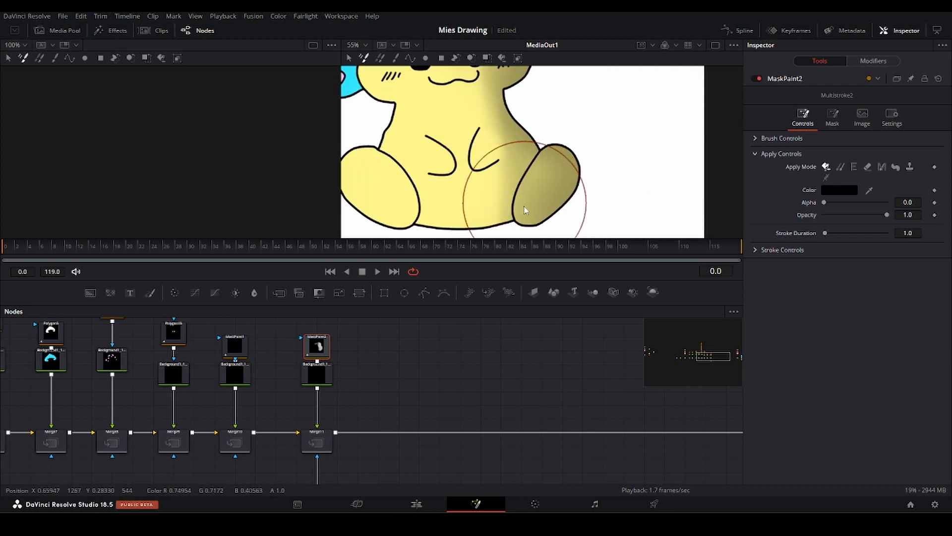
Paint dark shading onto the body beside both feet with the mask brush's Alpha at 0.835
left_click(875, 203)
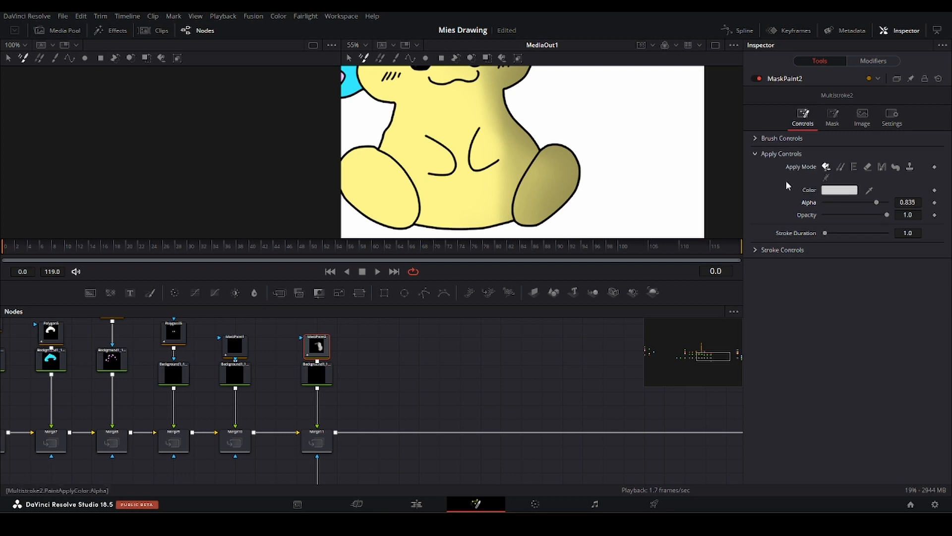
mouse_move(514, 207)
left_mouse_down()
mouse_move(521, 210)
mouse_move(512, 214)
left_mouse_up()
mouse_move(418, 197)
left_mouse_down()
mouse_move(420, 213)
mouse_move(369, 163)
left_mouse_up()
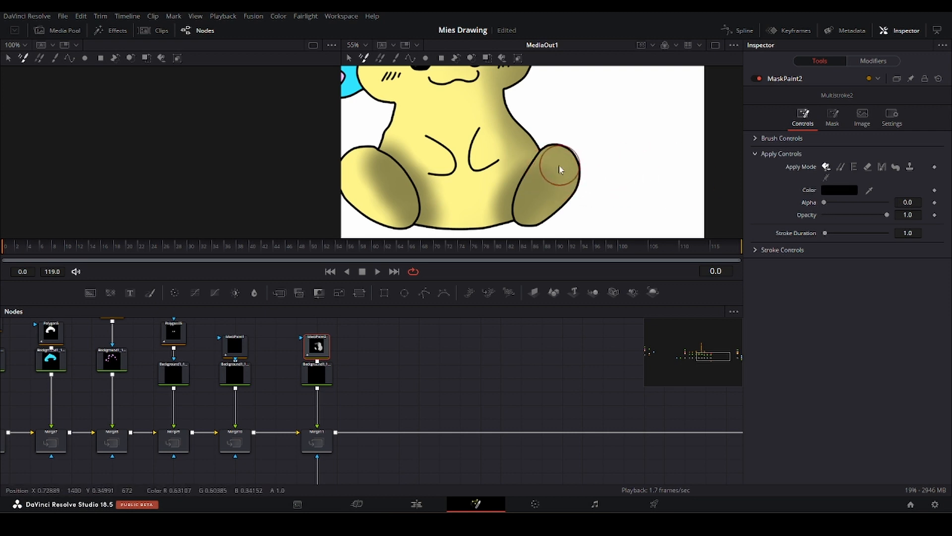
Erase the shading that spilled onto both feet and the lit side of the belly with the brush's Alpha at 0.0
mouse_move(555, 171)
left_mouse_down()
mouse_move(530, 208)
mouse_move(563, 188)
mouse_move(568, 175)
mouse_move(551, 181)
mouse_move(561, 161)
left_mouse_up()
left_click_drag(486, 173, 547, 180)
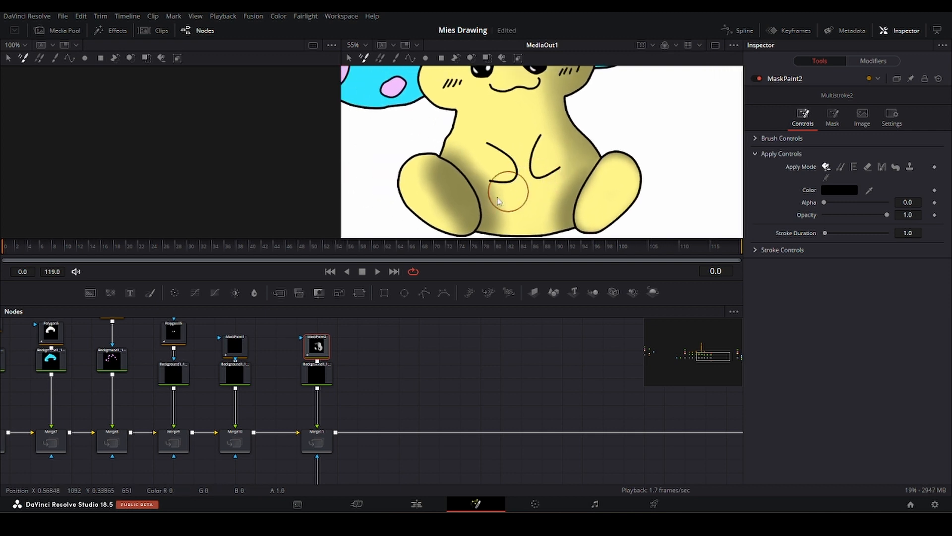
mouse_move(451, 218)
left_mouse_down()
mouse_move(462, 219)
mouse_move(454, 195)
left_mouse_up()
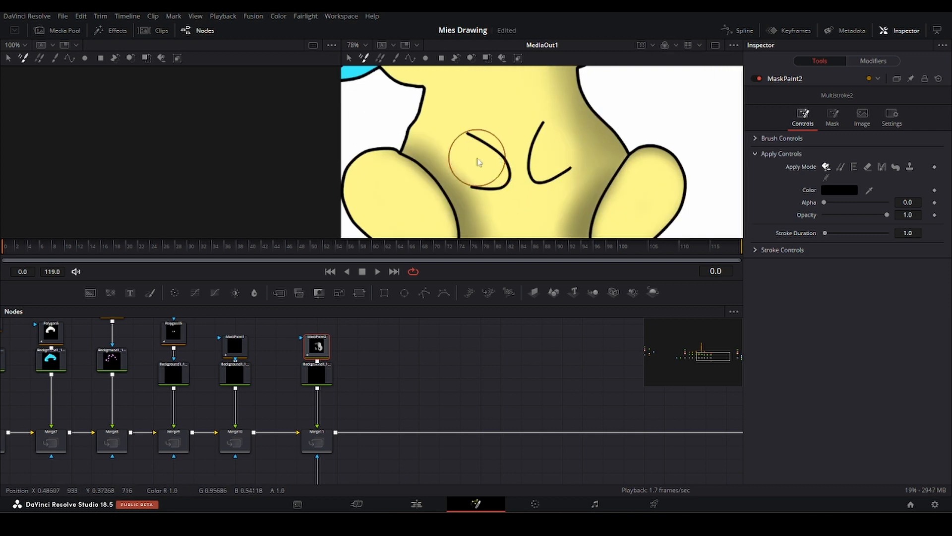
scroll(486, 157, "down", 2)
scroll(486, 158, "down", 2)
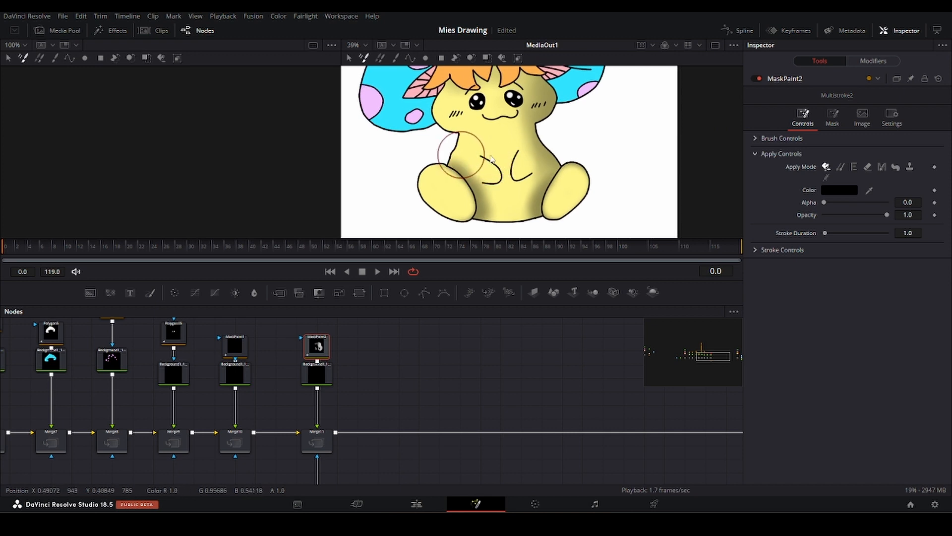
left_click_drag(459, 156, 493, 155)
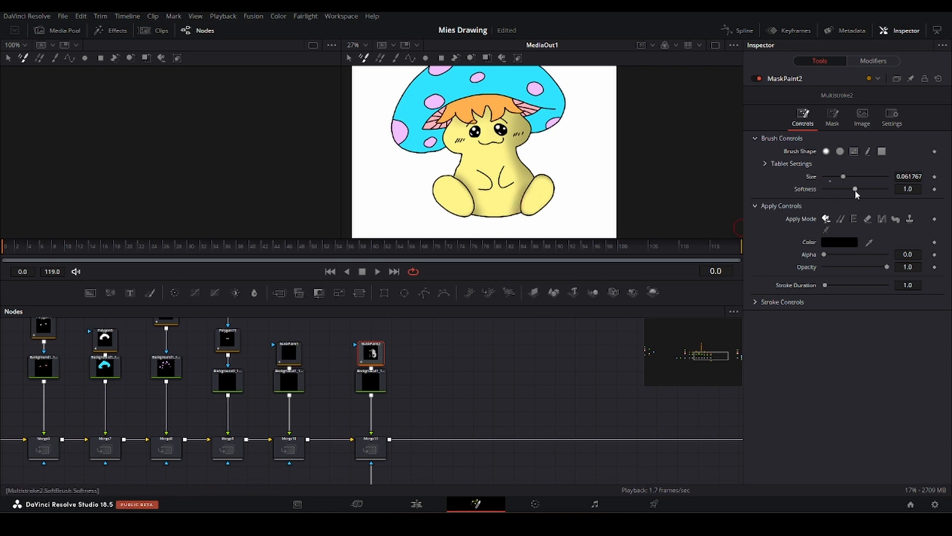
Set the mask brush's Softness to 1.606, try a larger soft stroke on the body and undo it
left_click_drag(855, 189, 874, 194)
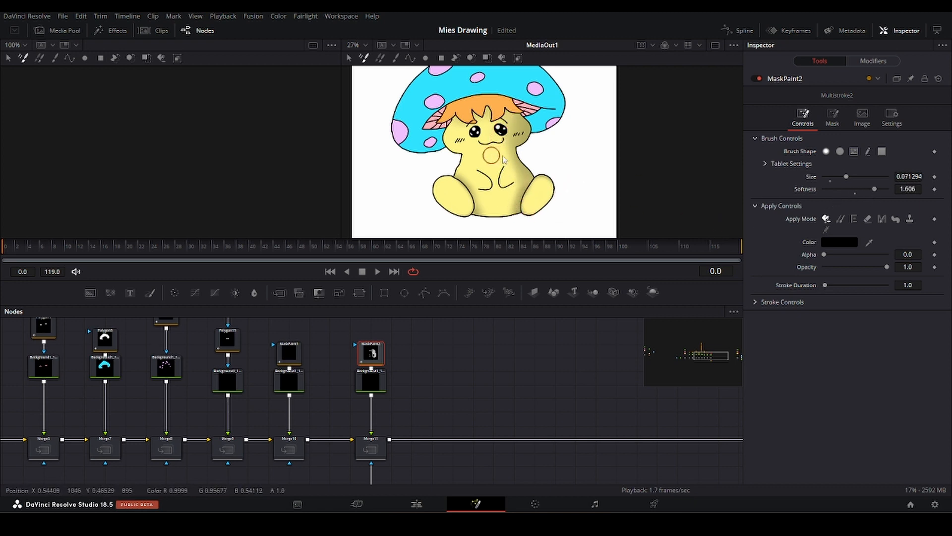
mouse_move(491, 154)
left_mouse_down()
mouse_move(516, 164)
mouse_move(495, 158)
left_mouse_up()
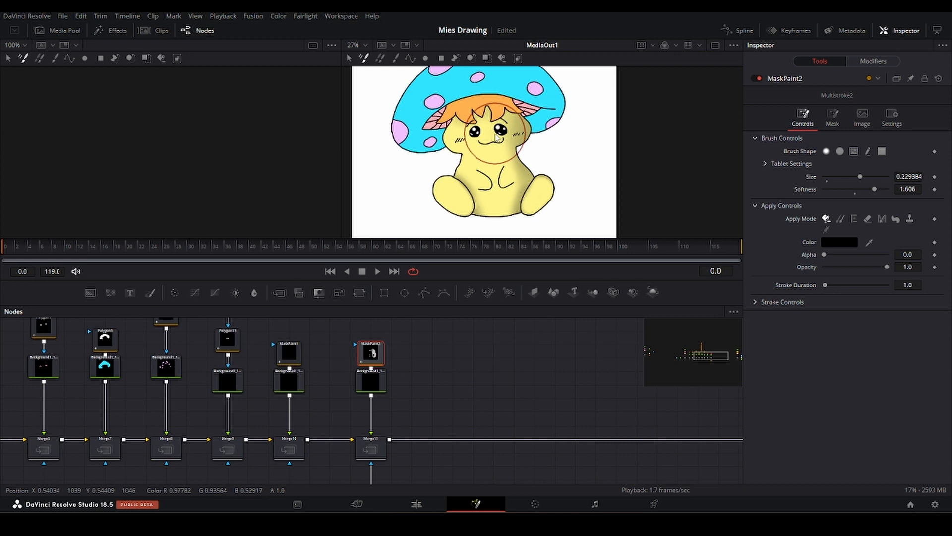
key("ctrl+z")
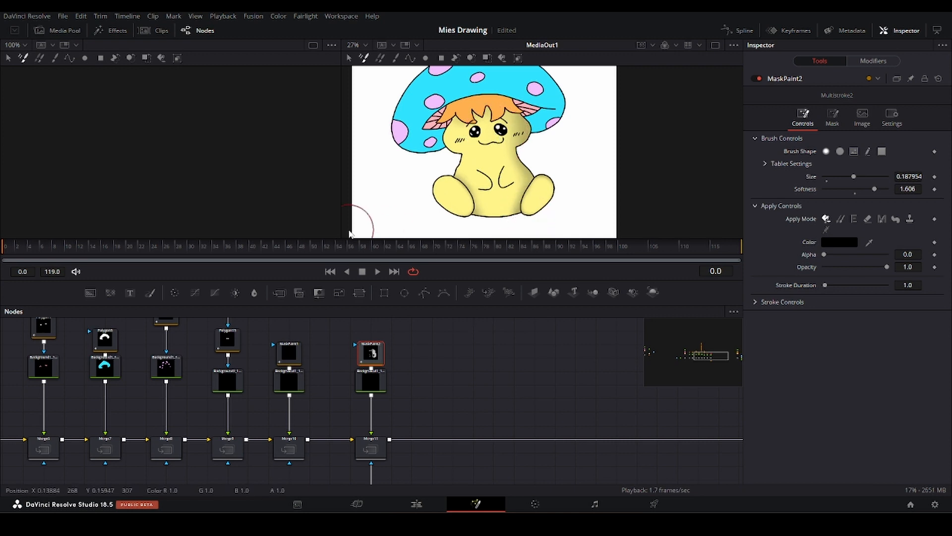
Compare the drawing with and without body shading by toggling the black background under MaskPaint2 off and on
left_click_drag(412, 341, 355, 460)
left_click(377, 377)
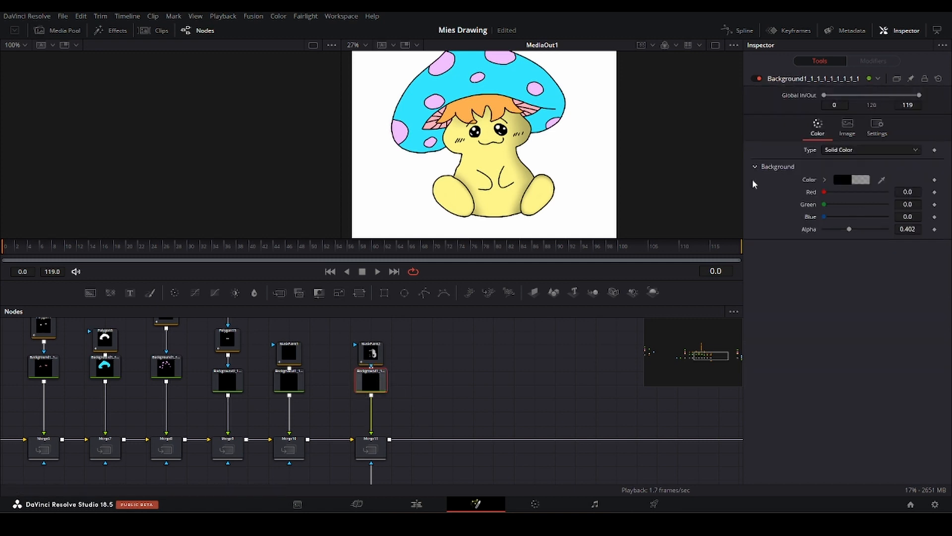
left_click(758, 79)
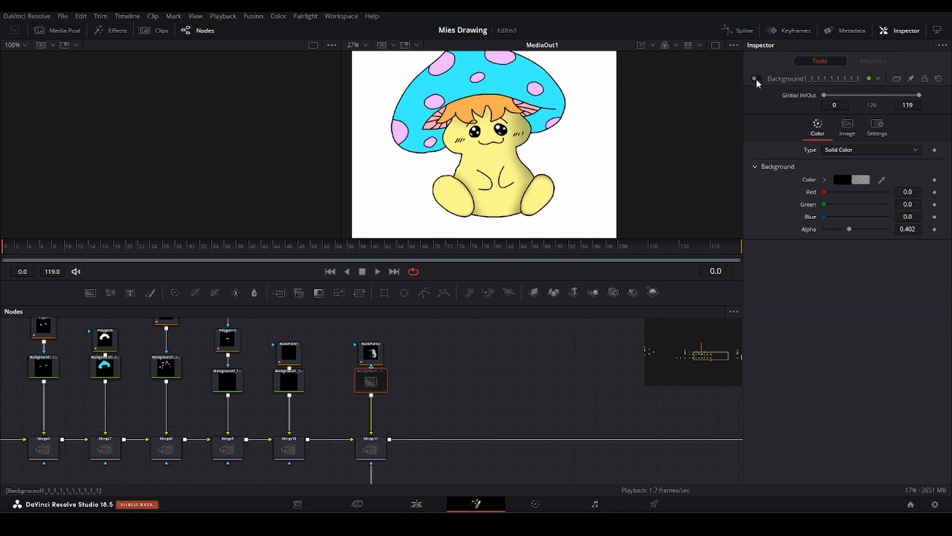
left_click(757, 79)
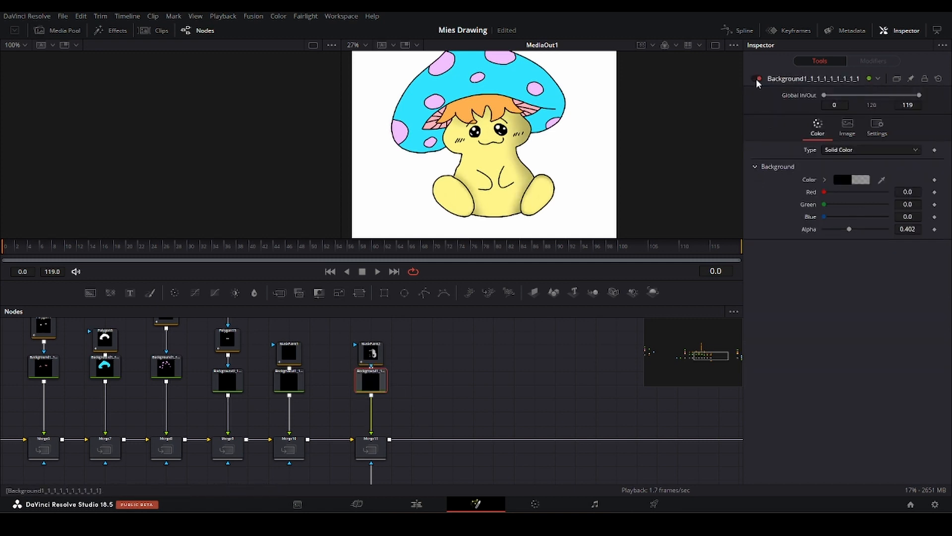
left_click(757, 80)
left_click(756, 79)
Duplicate the black shading background, merge it after Merge11 and set its Alpha to 1.0
left_click_drag(420, 375, 317, 382)
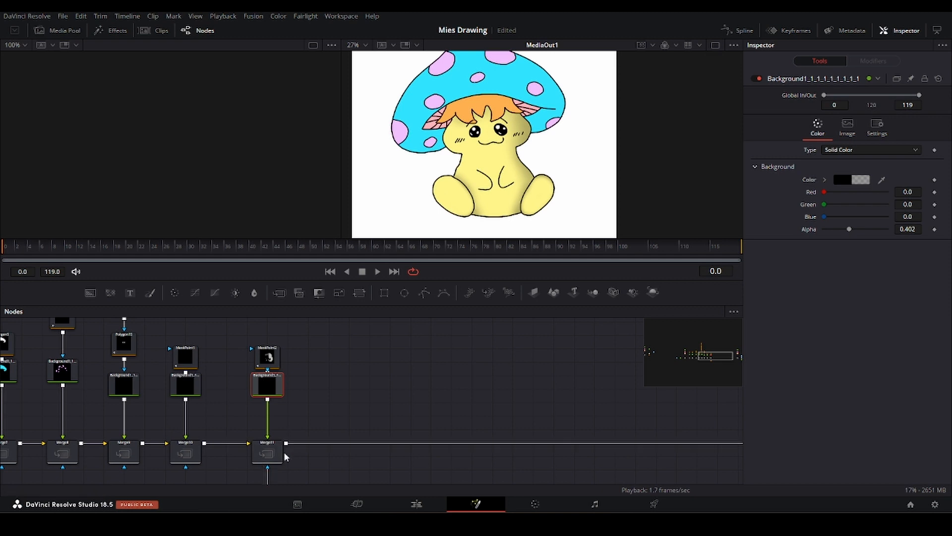
left_click(337, 379)
key("ctrl+v")
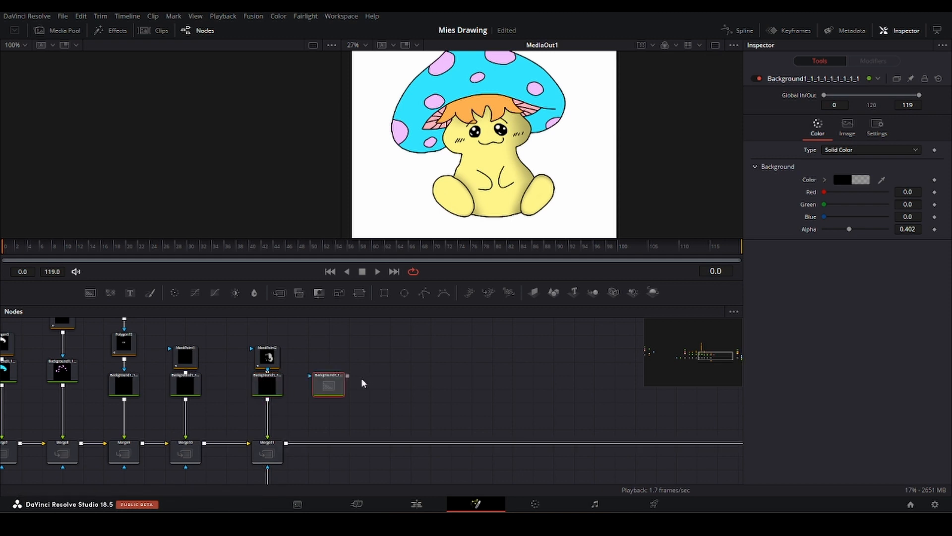
left_click_drag(348, 376, 288, 445)
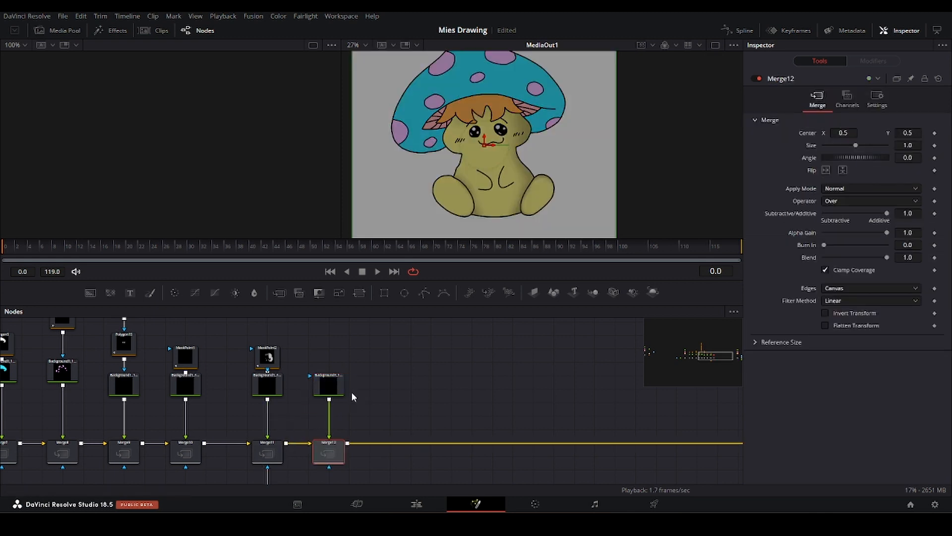
left_click_drag(222, 366, 324, 379)
left_click(439, 397)
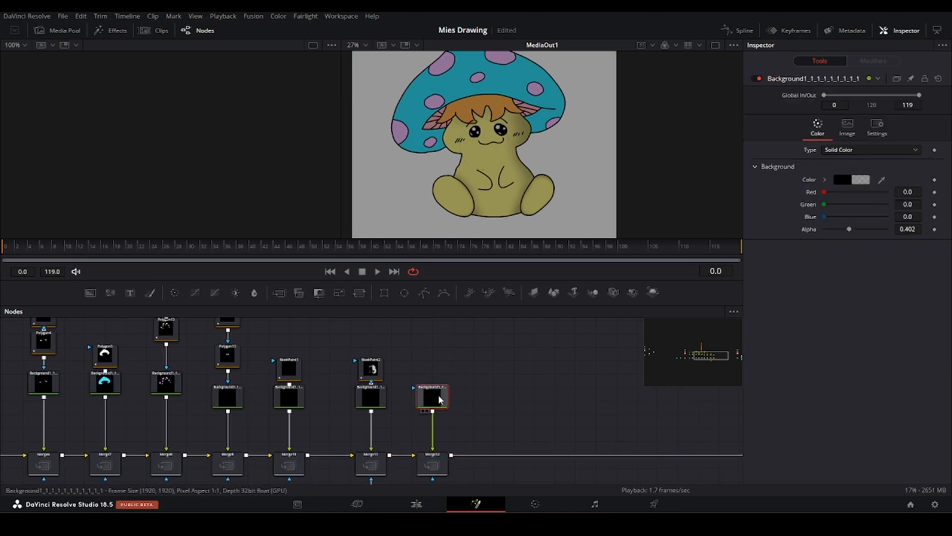
left_click_drag(850, 229, 900, 242)
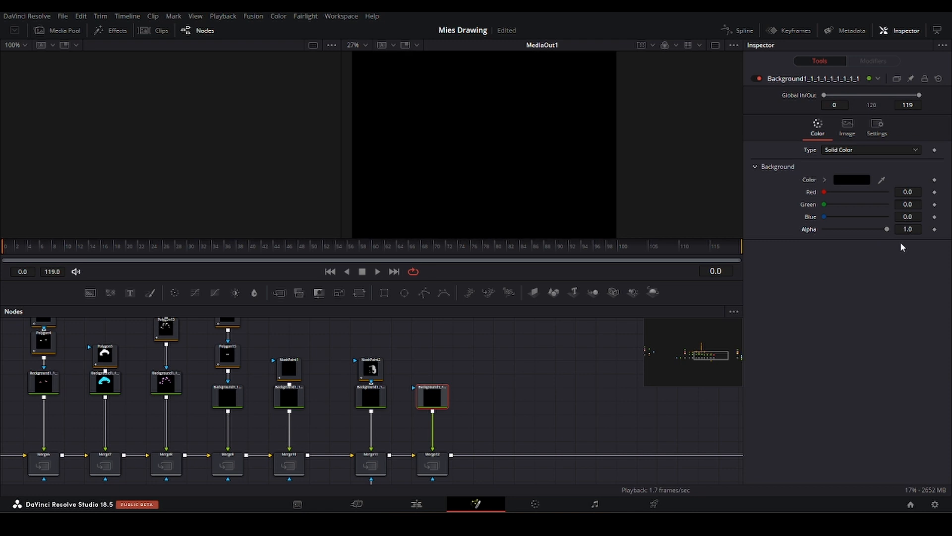
Duplicate the mushroom cap mask Polygon5 and connect the copy to Merge12's effect mask
left_click_drag(168, 362, 284, 381)
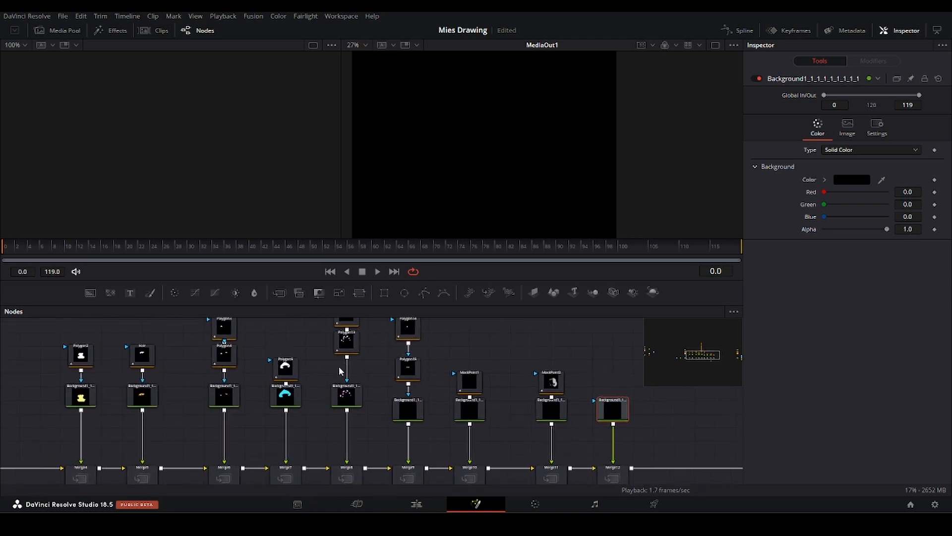
left_click(286, 377)
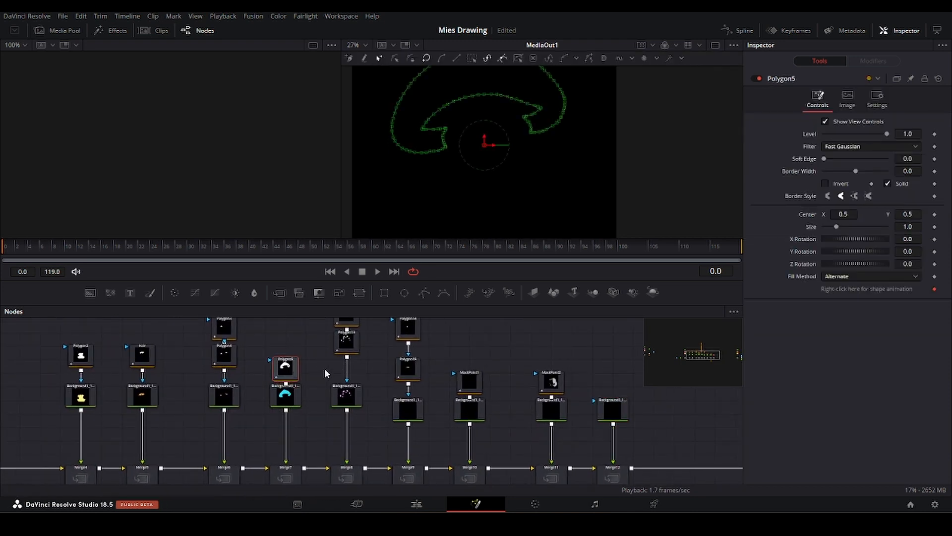
left_click_drag(543, 387, 440, 355)
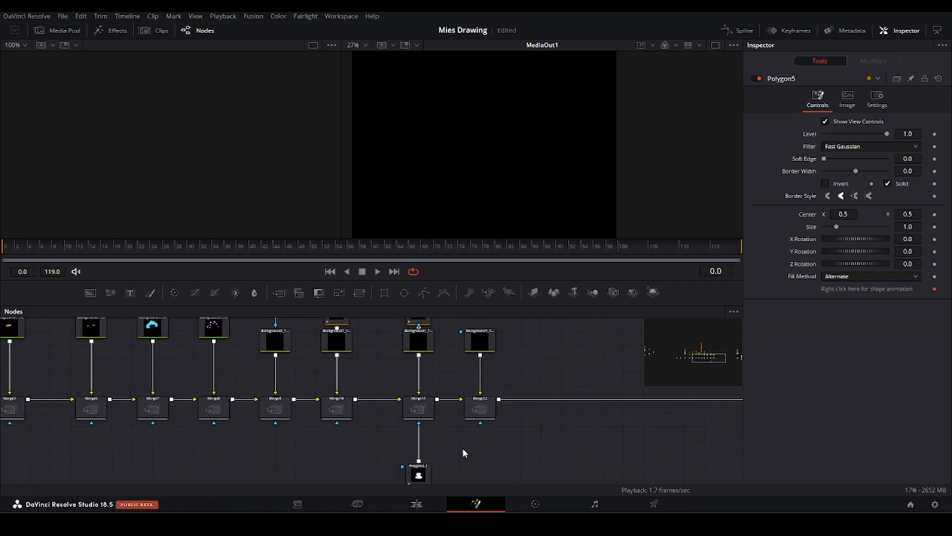
key("ctrl+v")
left_click_drag(473, 450, 482, 418)
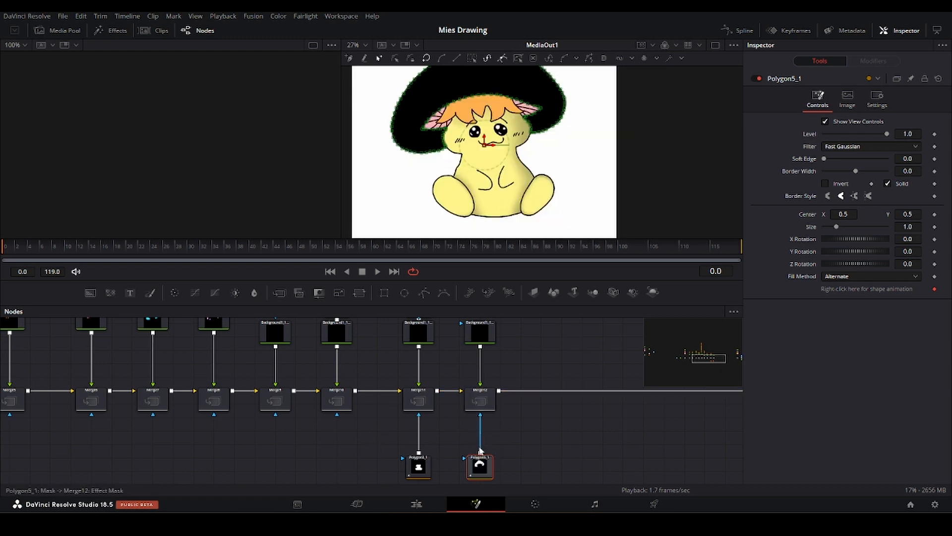
Add a Mask Paint node to the new black background feeding Merge12
left_click_drag(504, 353, 443, 373)
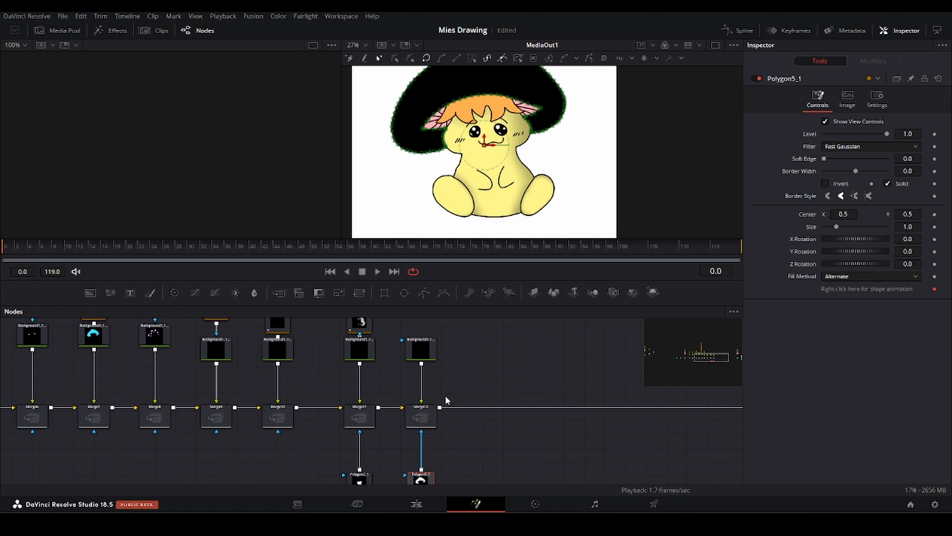
left_click(409, 392)
key("shift+space")
type("mas")
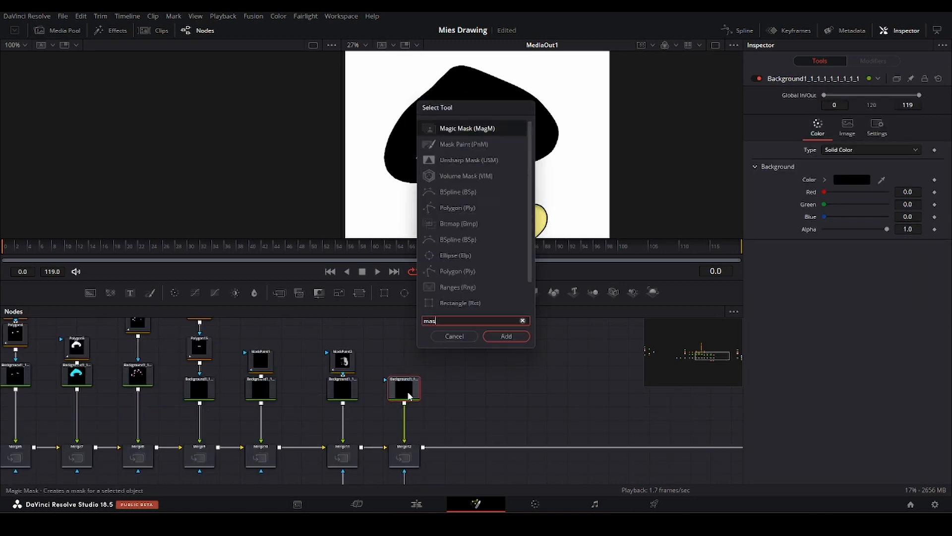
type("kp")
key("Return")
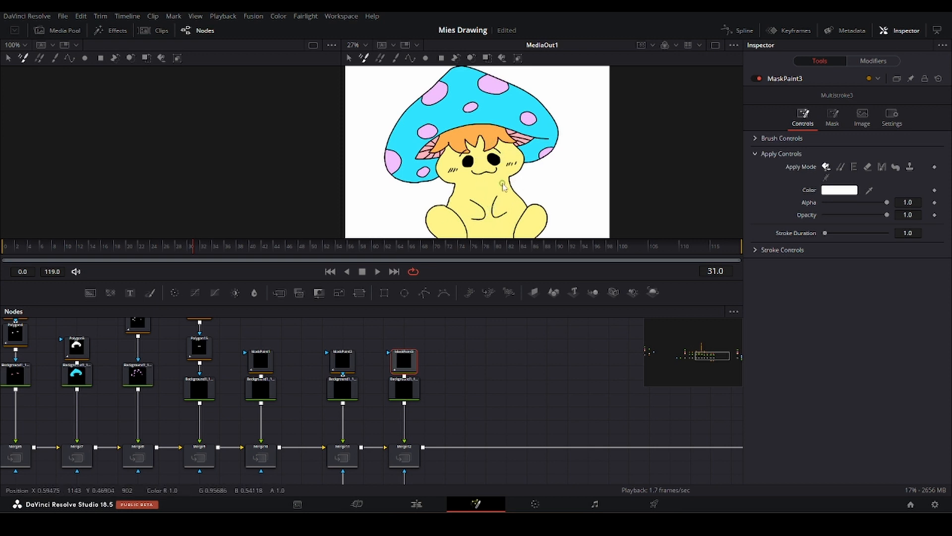
Examine the three MaskPaint nodes and the Stroke Duration setting, loading MaskPaint1's white background into the empty viewer
left_click_drag(502, 185, 499, 172)
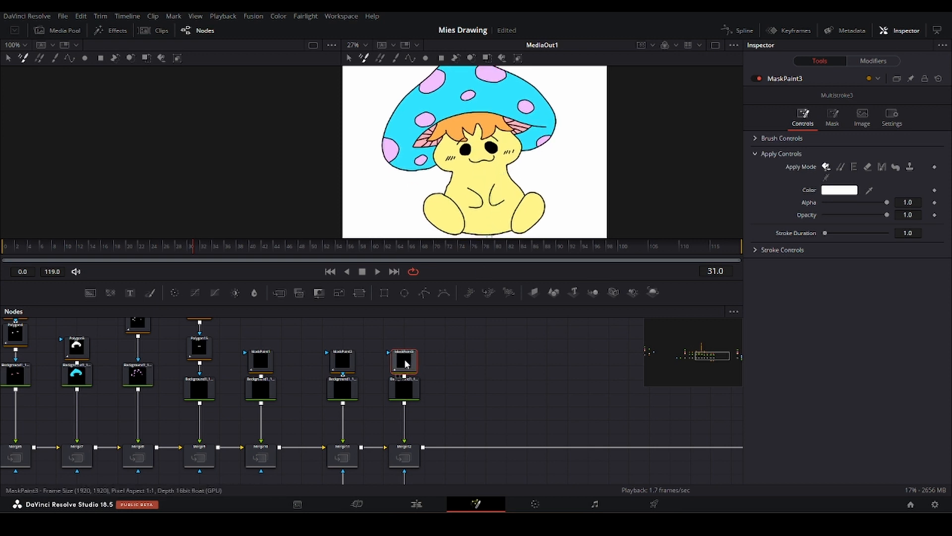
left_click_drag(443, 330, 257, 362)
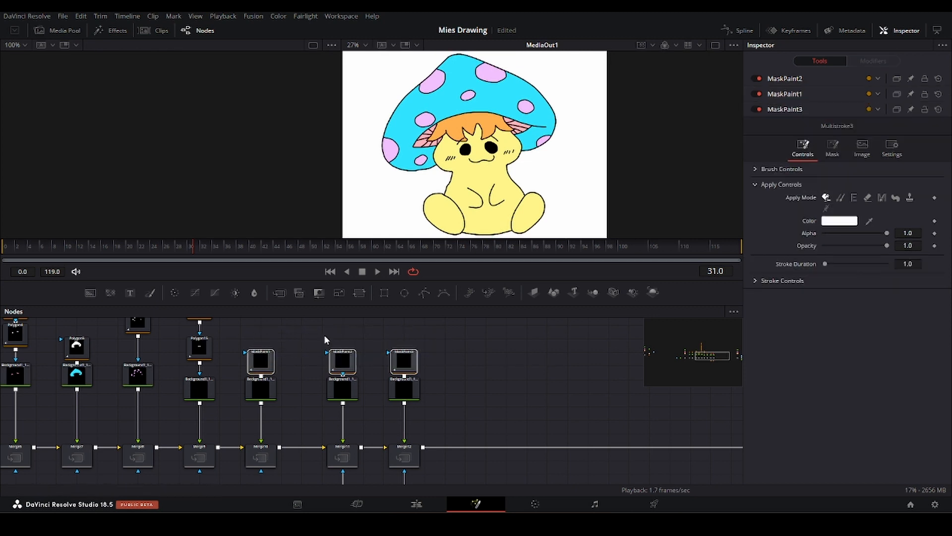
left_click(266, 394)
key("1")
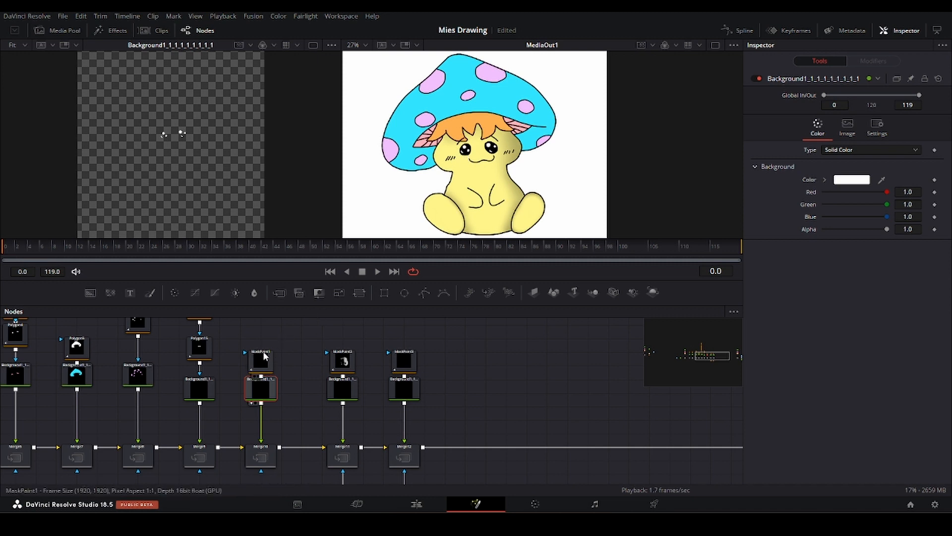
left_click_drag(317, 320, 404, 464)
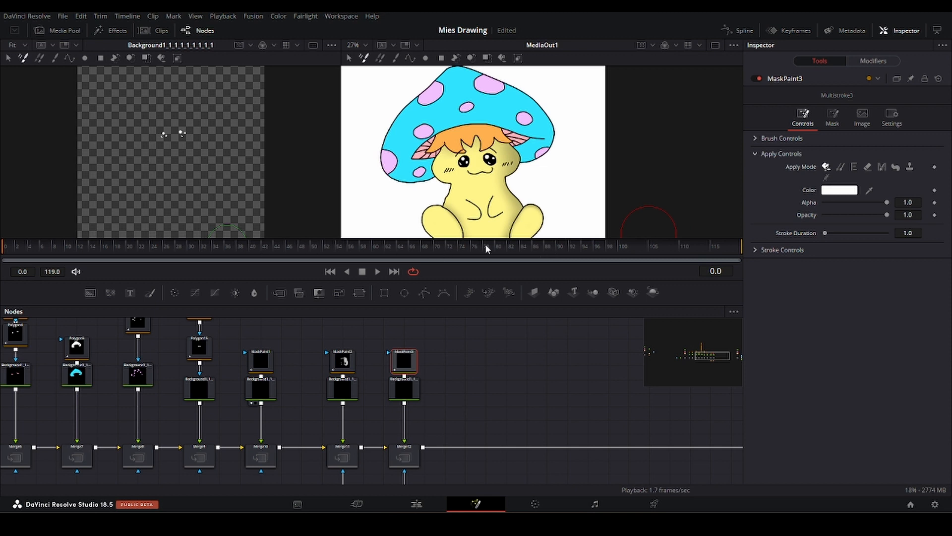
left_click(908, 233)
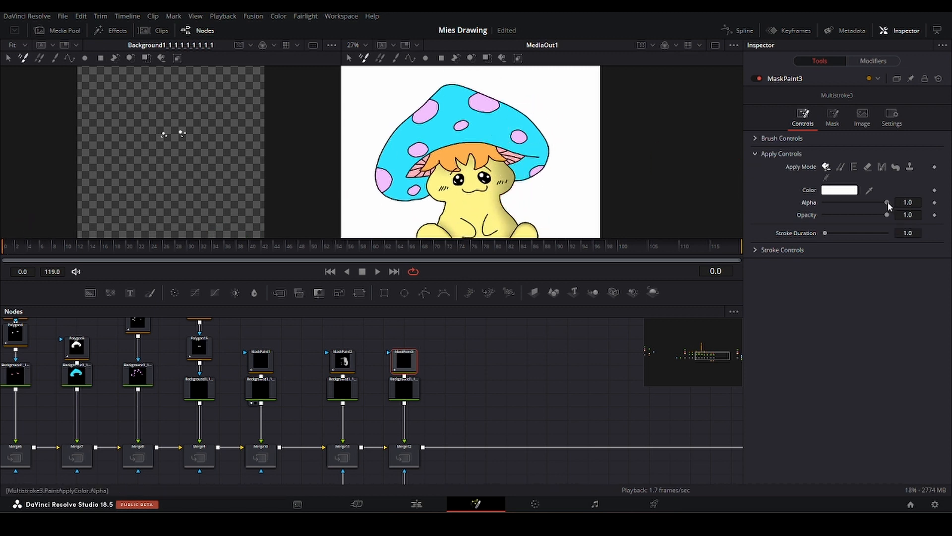
Paint soft shading over the shadow side of the mushroom cap in MaskPaint3 with a large brush at Alpha 0.252
left_click_drag(887, 203, 840, 213)
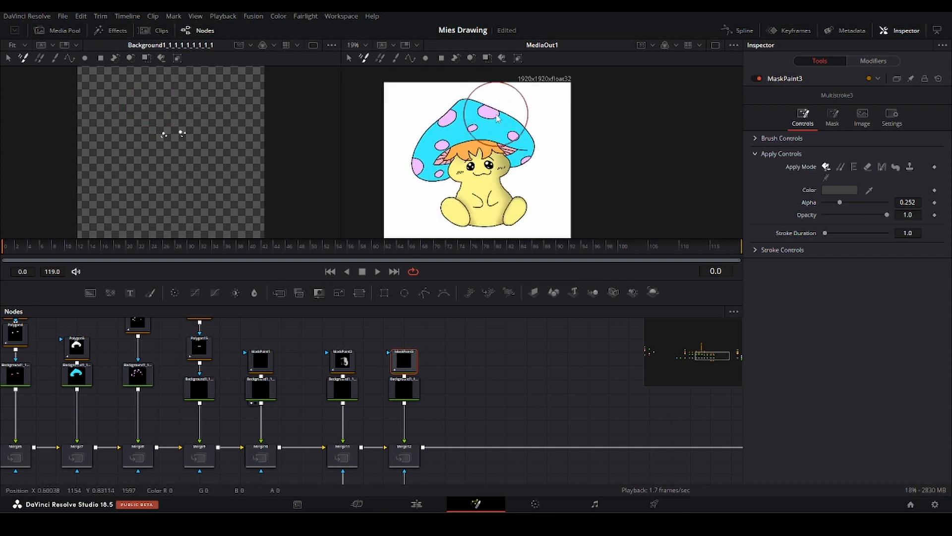
scroll(496, 129, "down", 2)
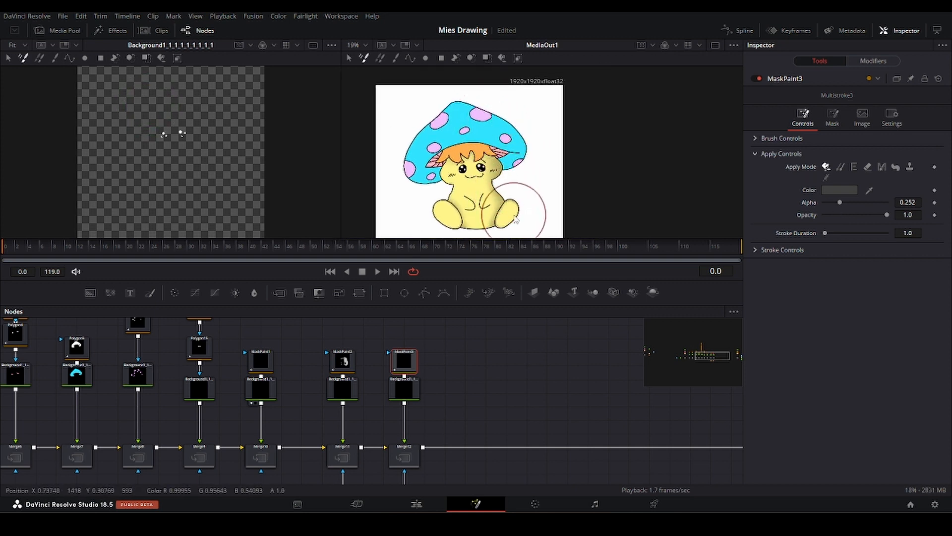
left_click_drag(508, 169, 508, 177)
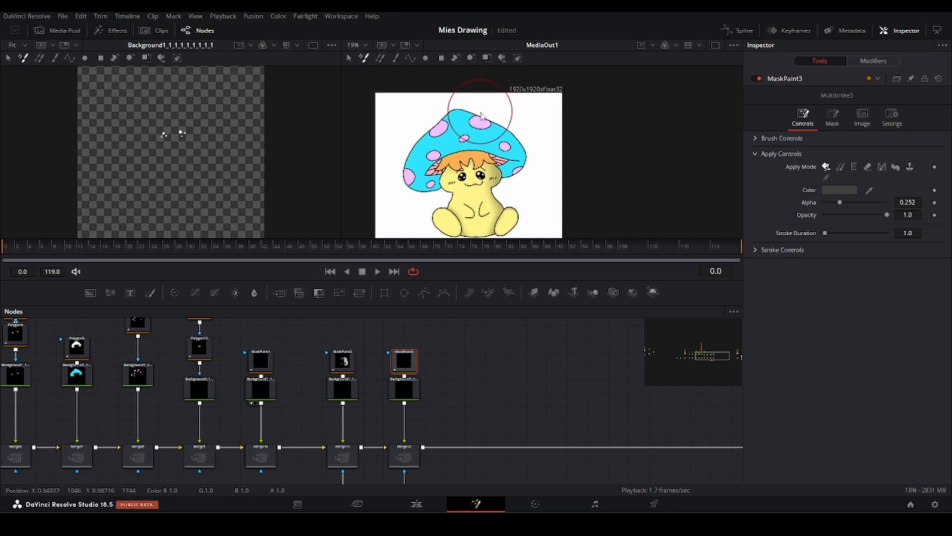
left_click_drag(477, 113, 511, 118)
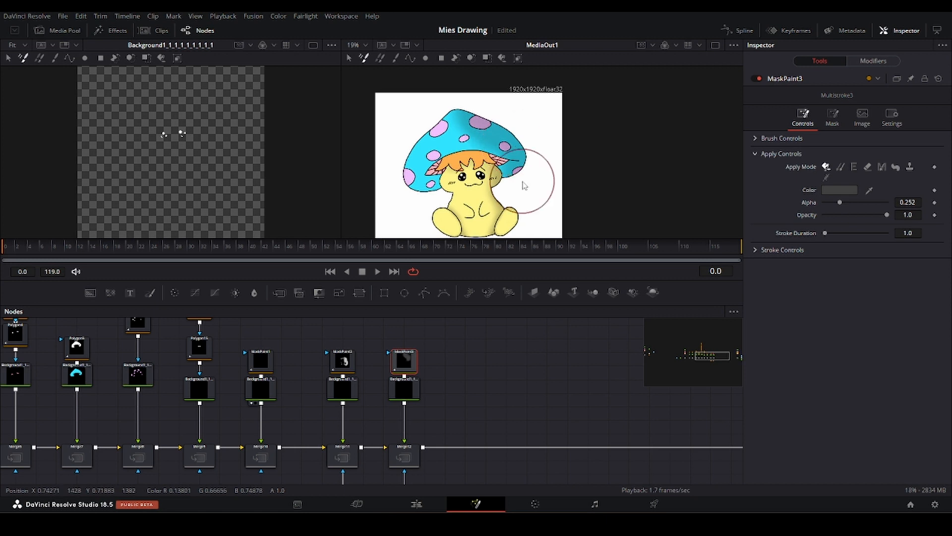
Set the MaskPaint3 brush Alpha to 0.732 and paint darker shading along the mushroom cap's outer edge and beside the face
key("ctrl+s")
left_click_drag(840, 202, 870, 202)
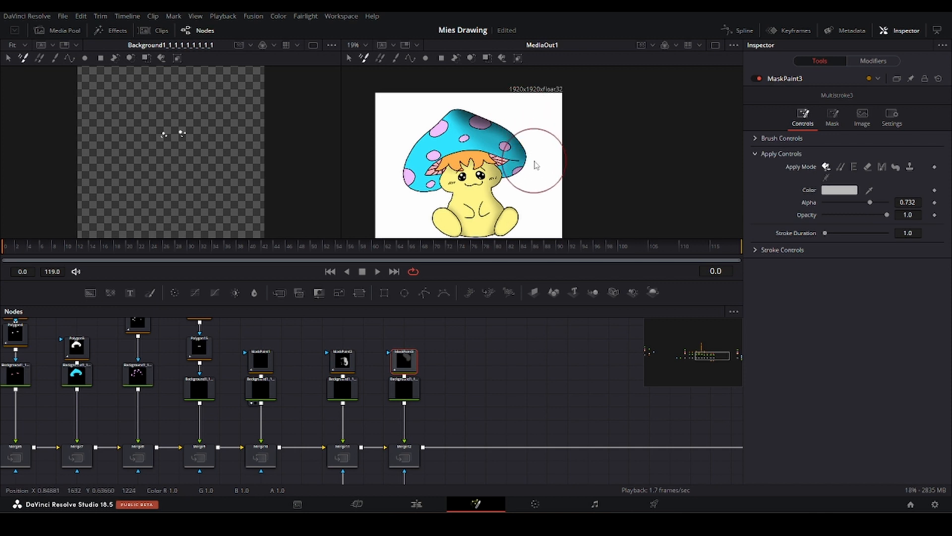
scroll(531, 181, "up", 2)
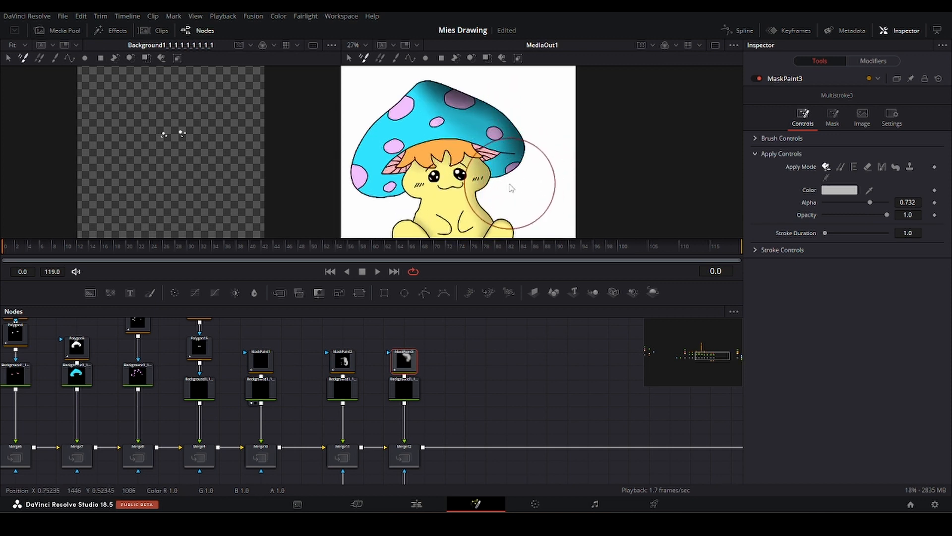
left_click(509, 184)
left_click_drag(507, 185, 539, 183)
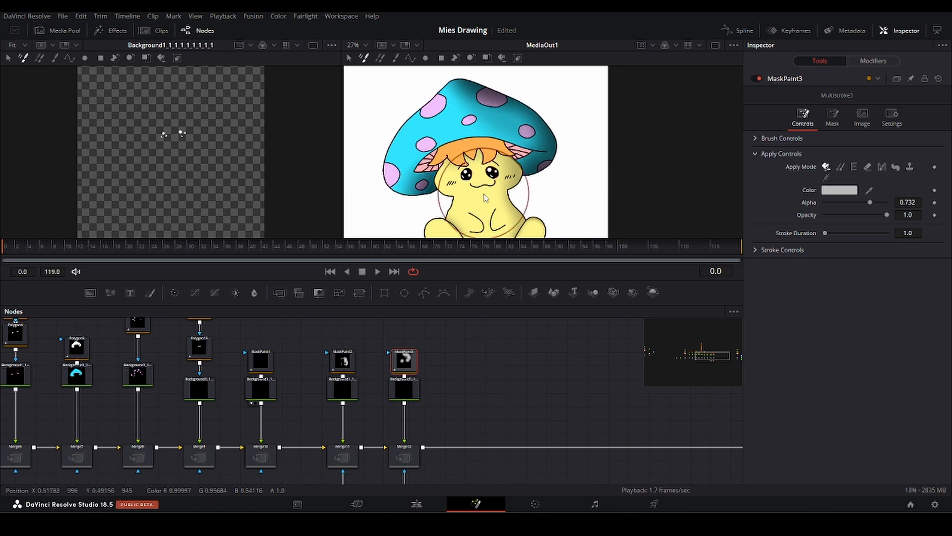
scroll(505, 177, "down", 1)
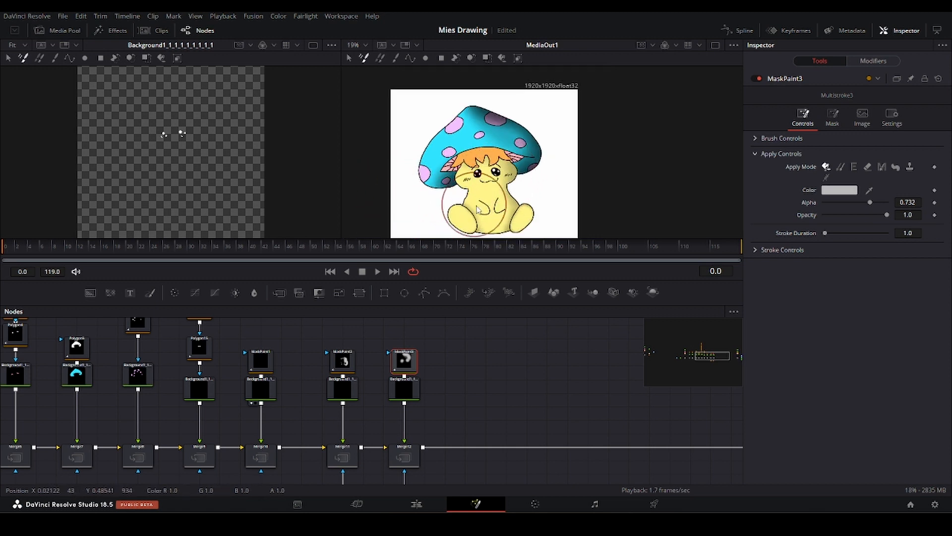
scroll(503, 148, "up", 1)
scroll(566, 130, "down", 2)
scroll(552, 131, "up", 1)
mouse_move(565, 131)
left_mouse_down()
mouse_move(552, 131)
mouse_move(564, 130)
left_mouse_up()
Soften the cap shading by setting the Alpha of the black background under MaskPaint3 to 0.575
left_click(410, 388)
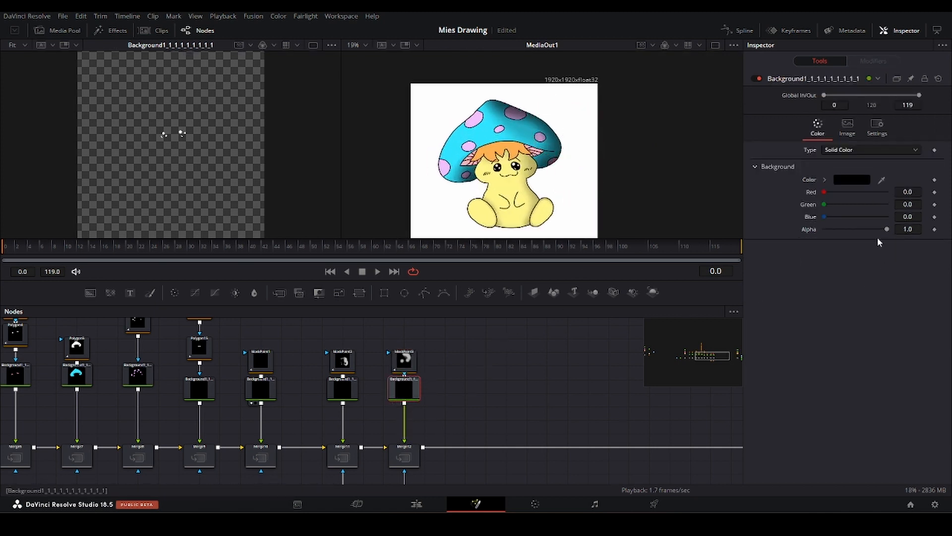
left_click_drag(885, 230, 853, 236)
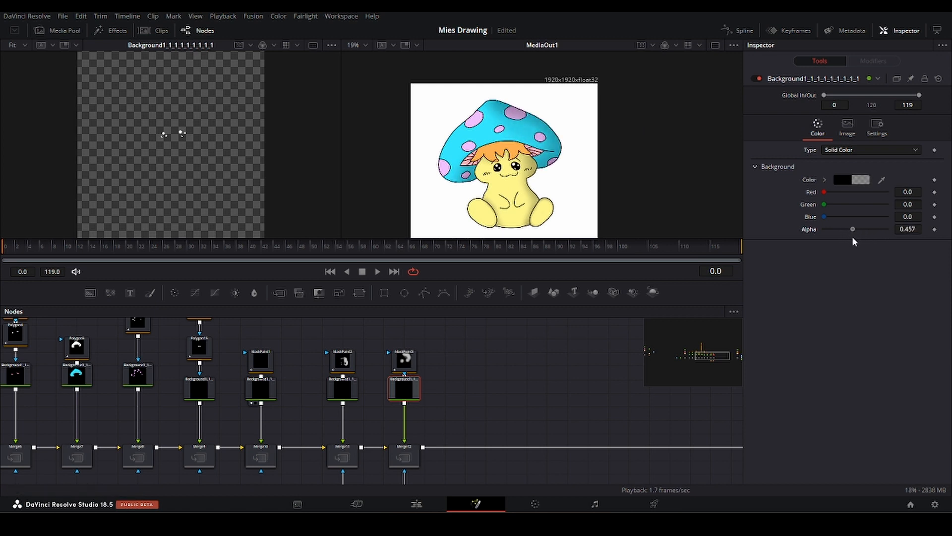
scroll(541, 195, "up", 2)
scroll(517, 159, "down", 2)
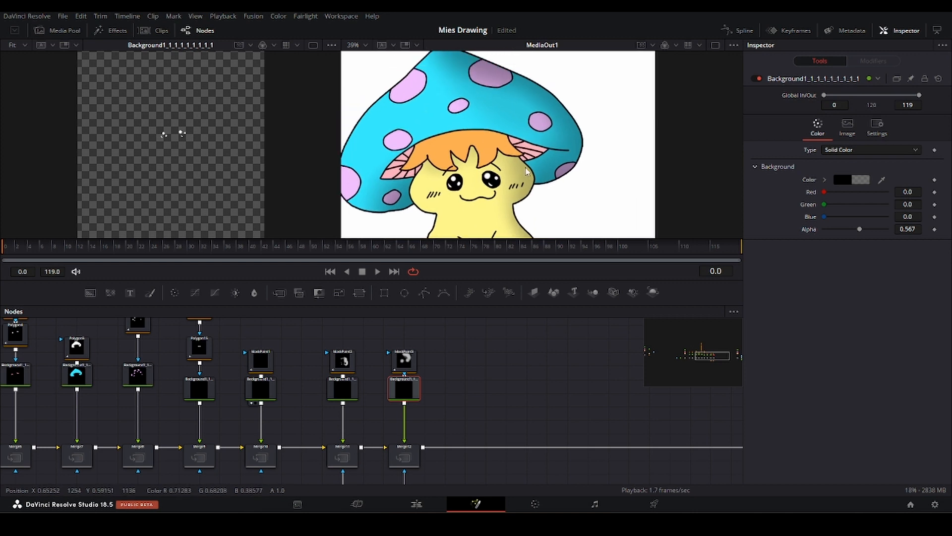
scroll(556, 196, "down", 1)
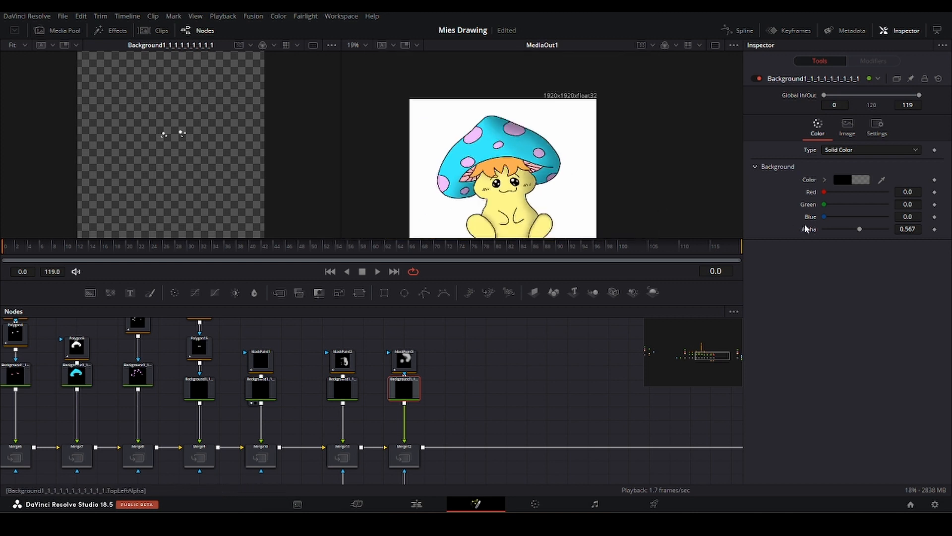
left_click_drag(863, 229, 902, 232)
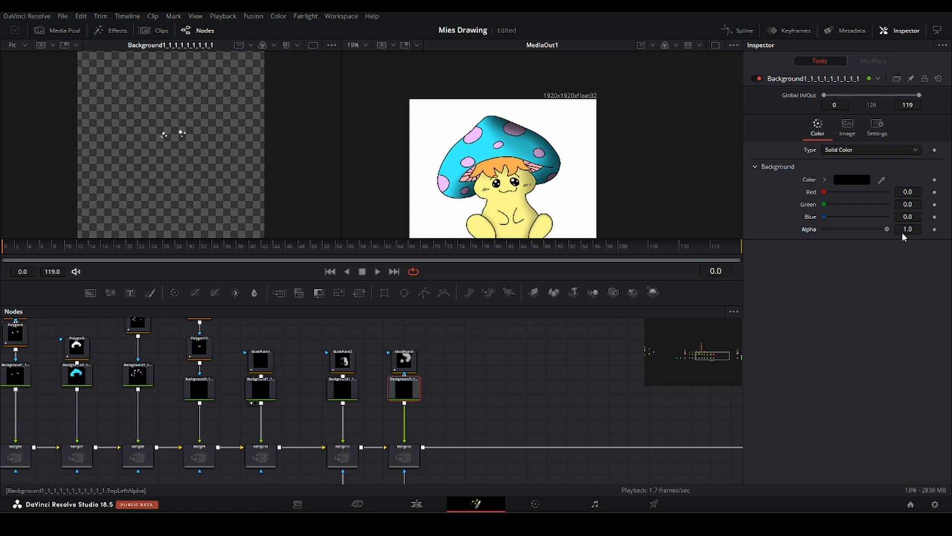
left_click_drag(902, 231, 862, 233)
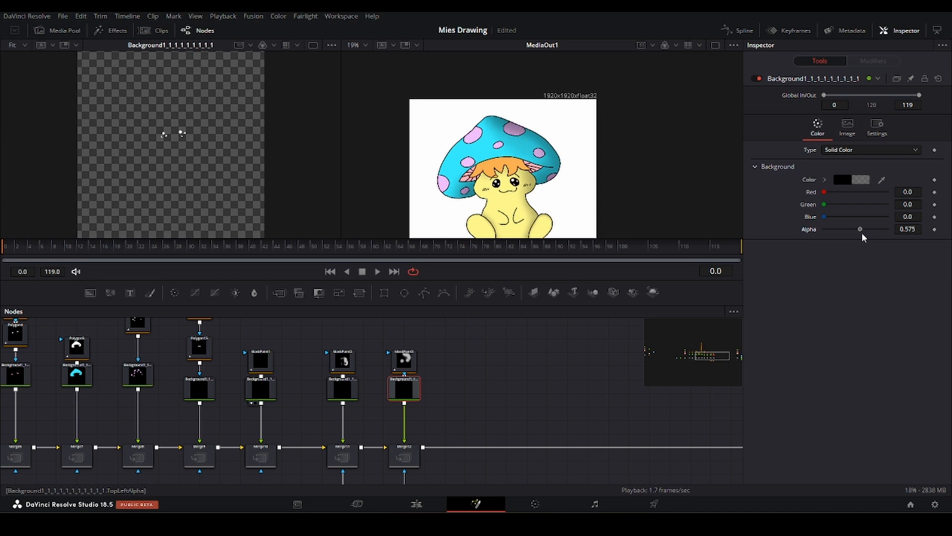
Disable and re-enable the cap shading background to compare the drawing with and without the shading
left_click_drag(602, 190, 581, 171)
left_click(759, 78)
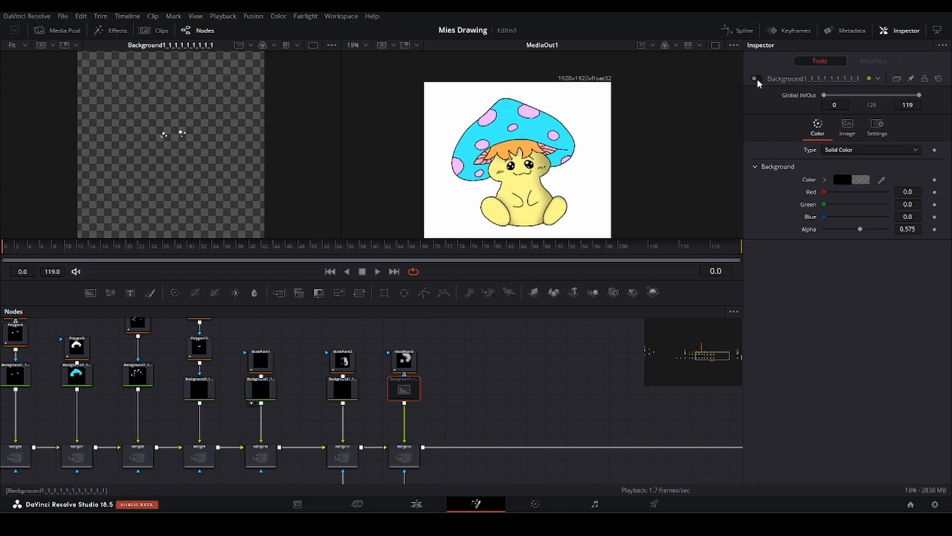
left_click(757, 78)
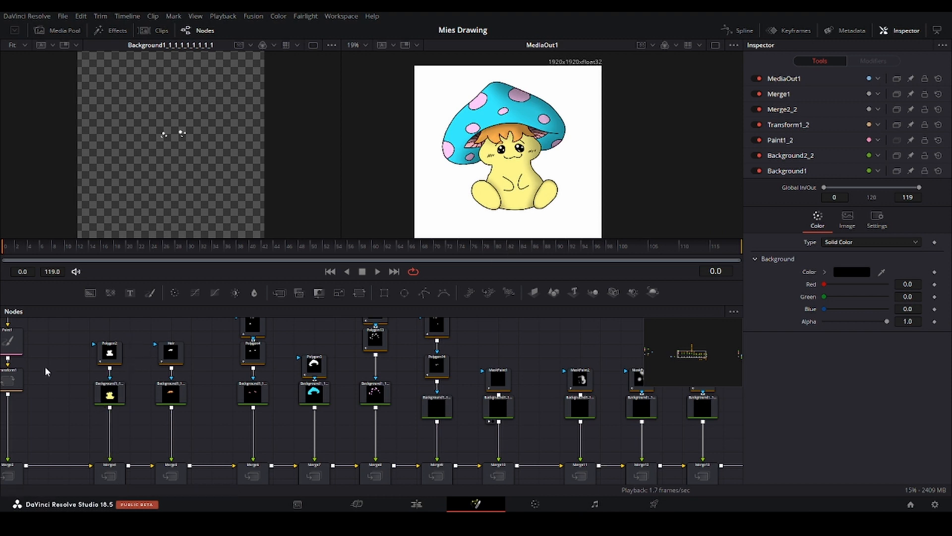
Duplicate the yellow body background together with its Polygon2 mask and place the copy past Merge14
left_click_drag(139, 359, 102, 408)
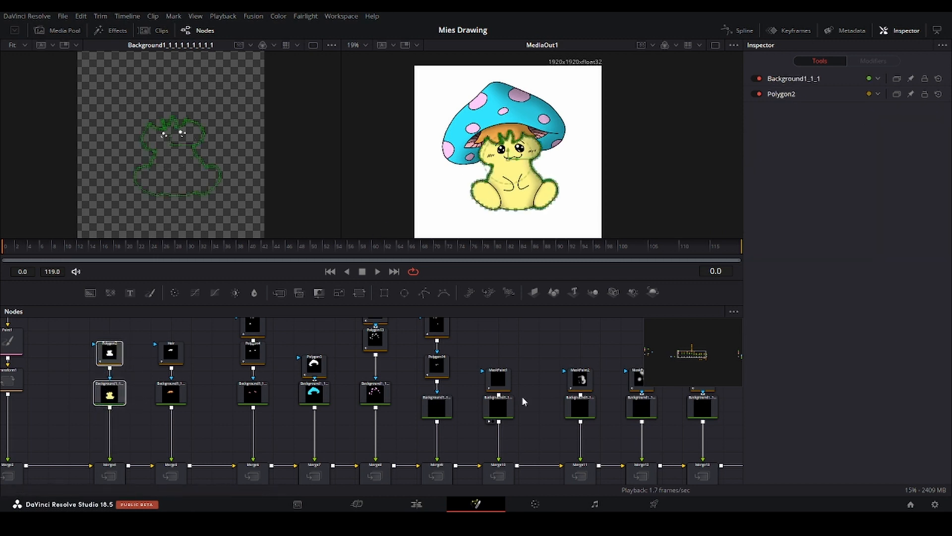
left_click_drag(523, 470, 212, 410)
scroll(212, 409, "down", 3)
key("ctrl+v")
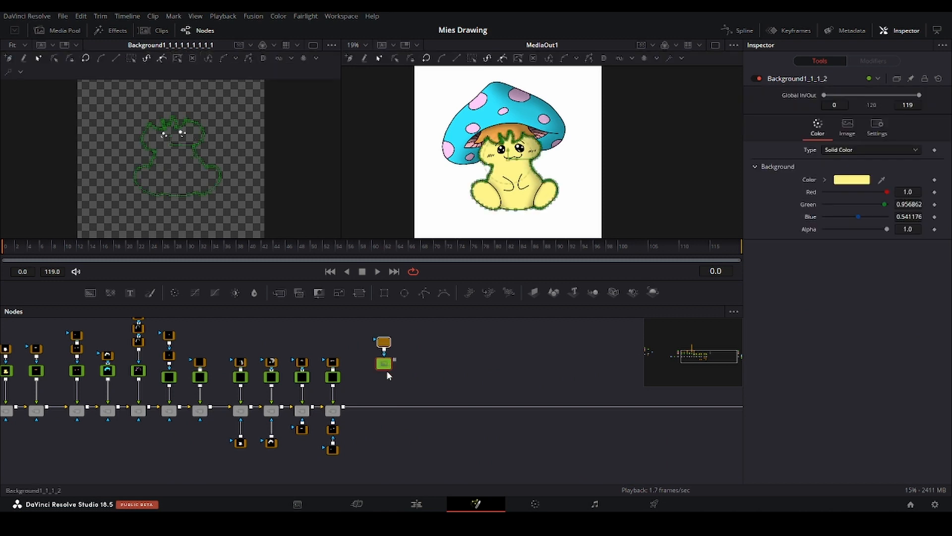
scroll(390, 371, "up", 3)
left_click_drag(392, 371, 361, 370)
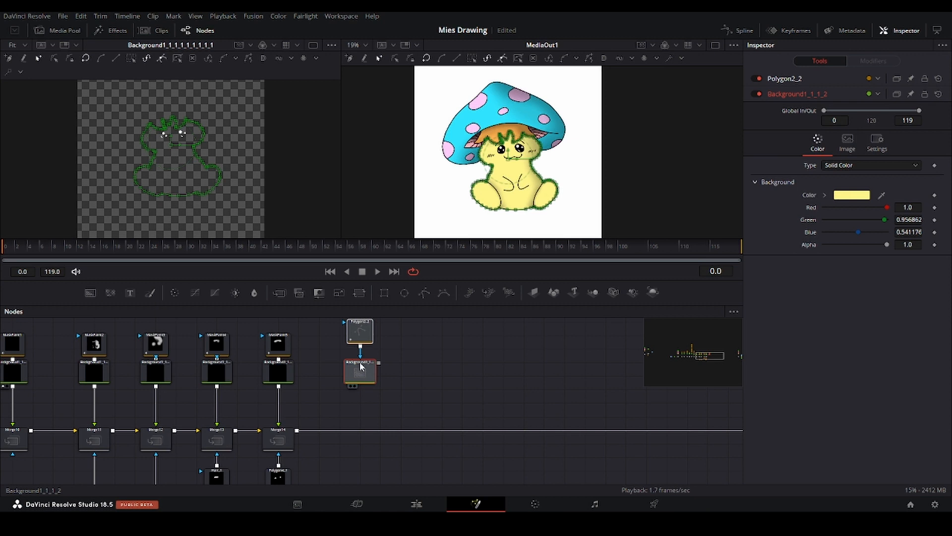
Merge the duplicated body background into the main line after Merge14 and reconnect its Polygon2_2 mask to the new merge's effect mask
left_click(389, 370)
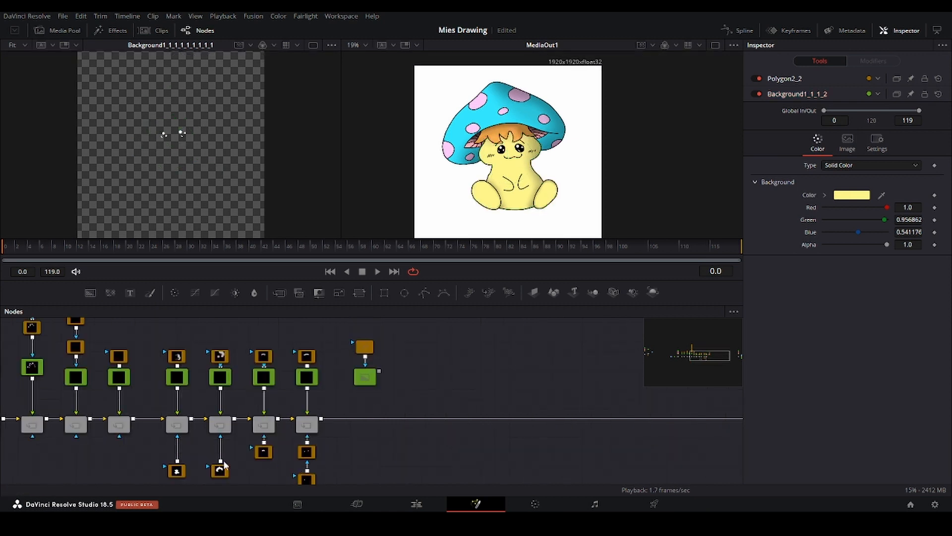
left_click_drag(231, 442, 181, 419)
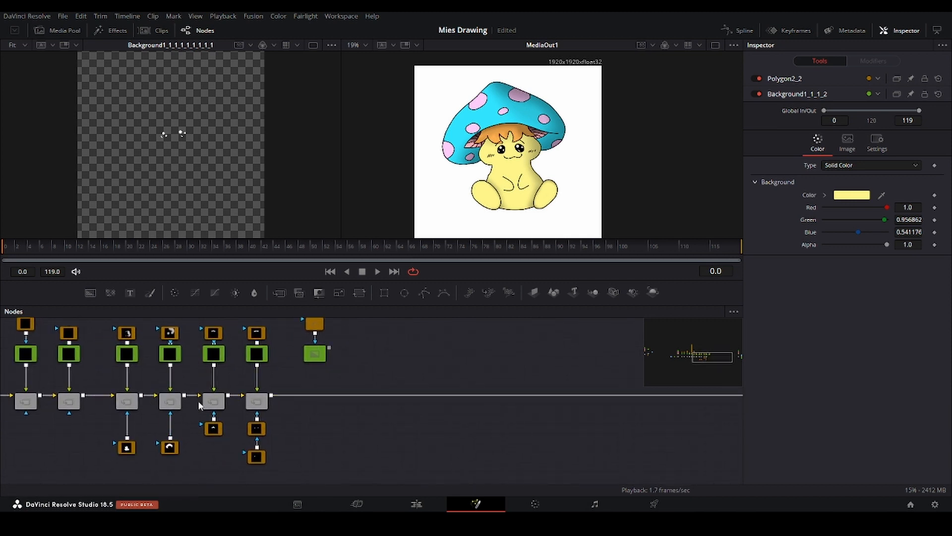
scroll(326, 358, "up", 2)
left_click_drag(326, 340, 259, 426)
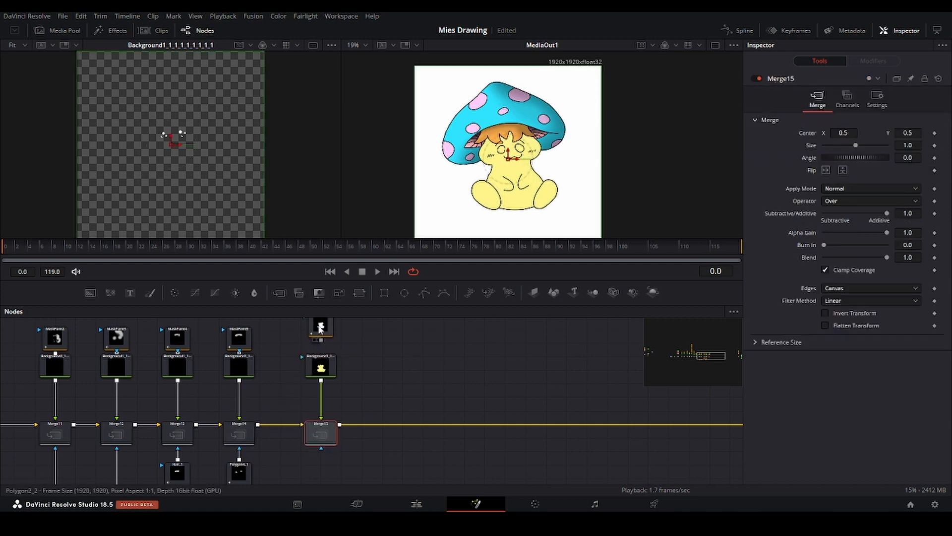
left_click_drag(320, 327, 322, 457)
scroll(302, 403, "down", 2)
left_click_drag(338, 447, 323, 418)
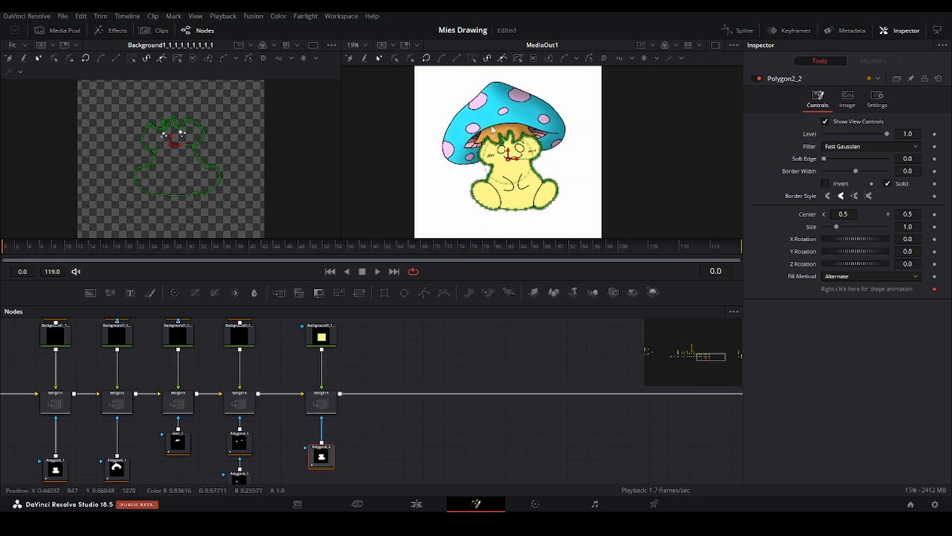
Change the duplicated body background's color to the lighter yellow #fff2b3
left_click(321, 338)
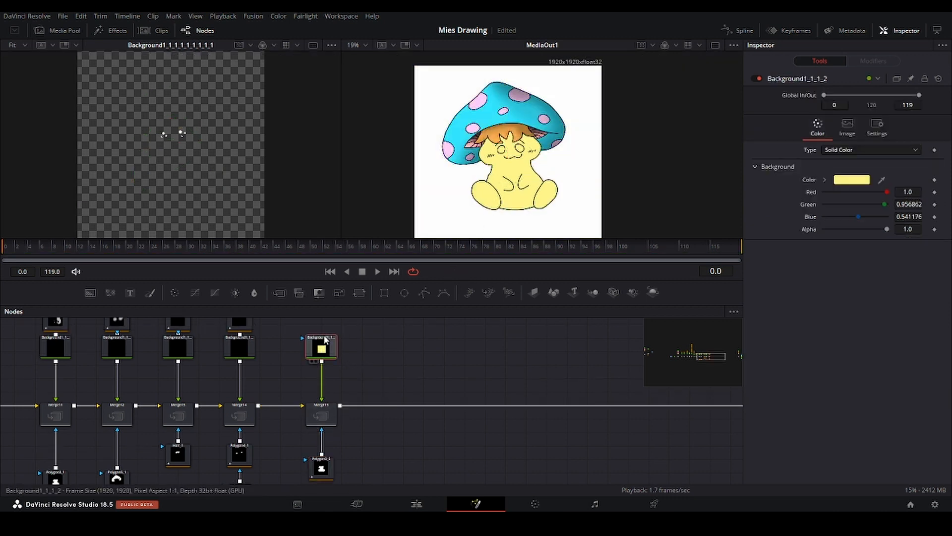
scroll(342, 367, "up", 3)
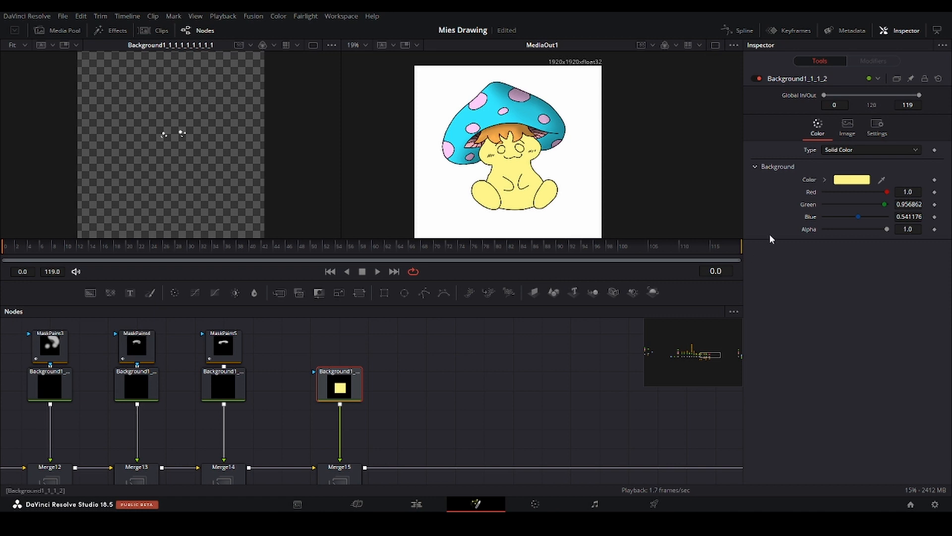
left_click(849, 181)
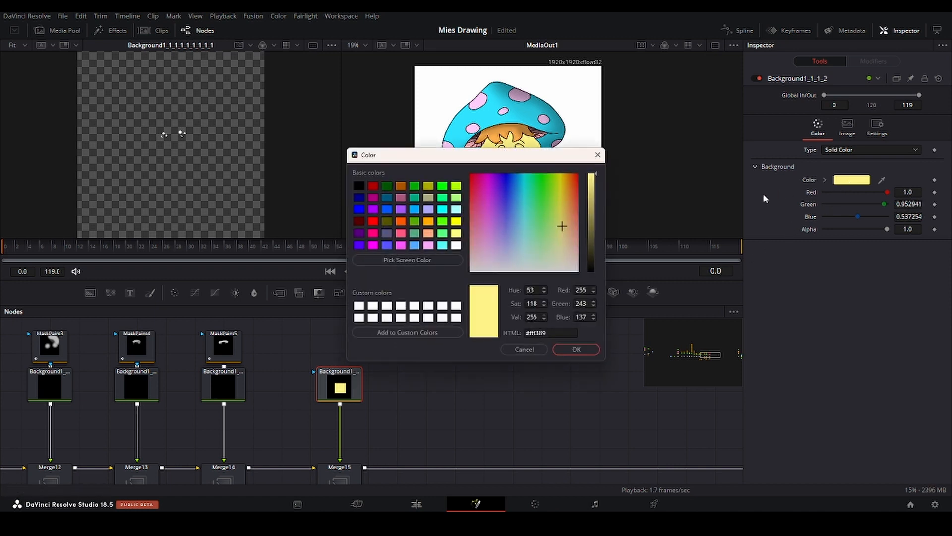
left_click_drag(537, 160, 273, 164)
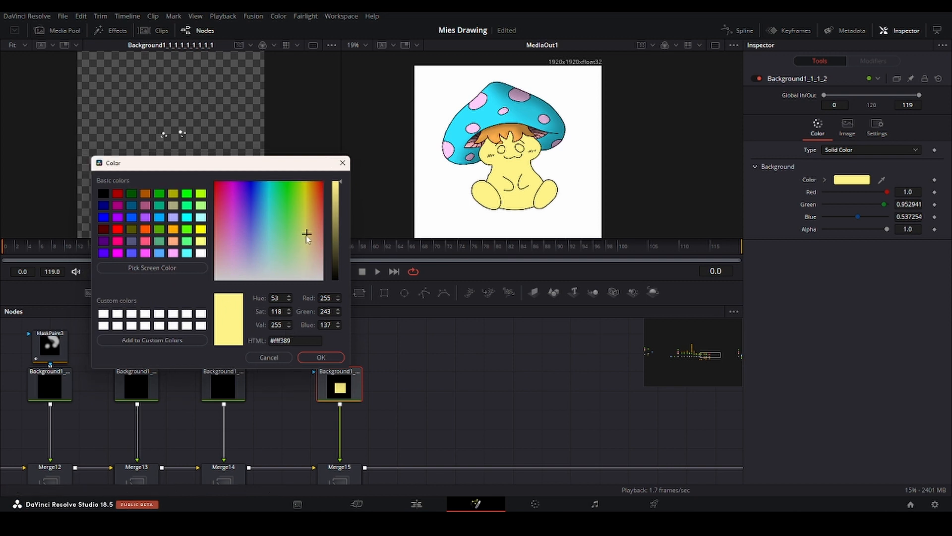
left_click_drag(307, 233, 307, 252)
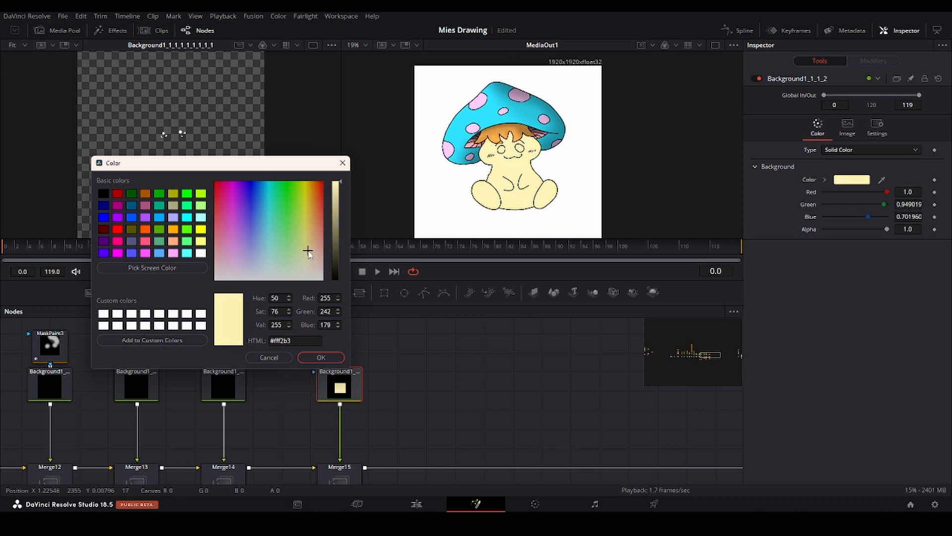
left_click(321, 357)
Add a Mask Paint node to the light yellow background
key("shift+space")
type("mask")
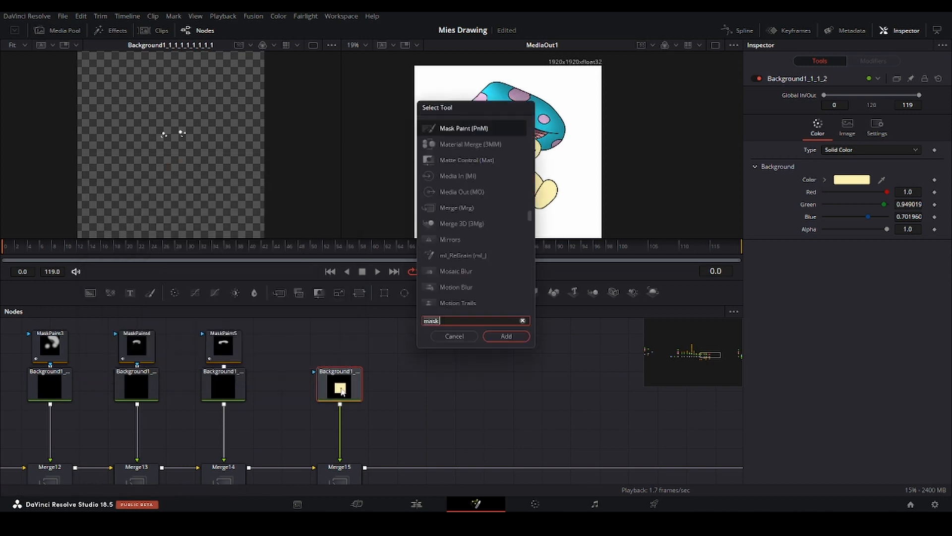
left_click(498, 336)
Paint soft highlights in MaskPaint6 along the lit side of the body and both feet with the brush at Alpha 1.0
scroll(506, 156, "up", 2)
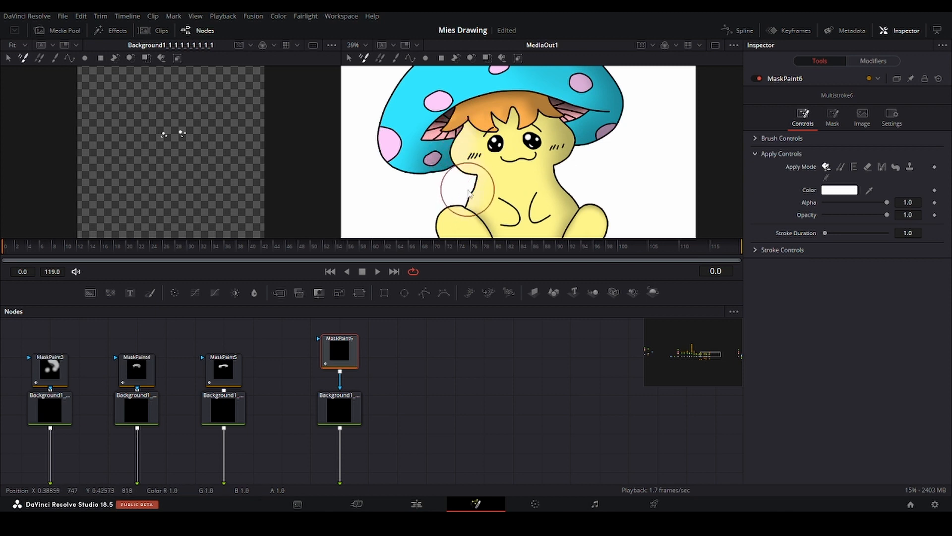
mouse_move(468, 189)
left_mouse_down()
mouse_move(440, 203)
mouse_move(429, 162)
left_mouse_up()
scroll(428, 195, "down", 1)
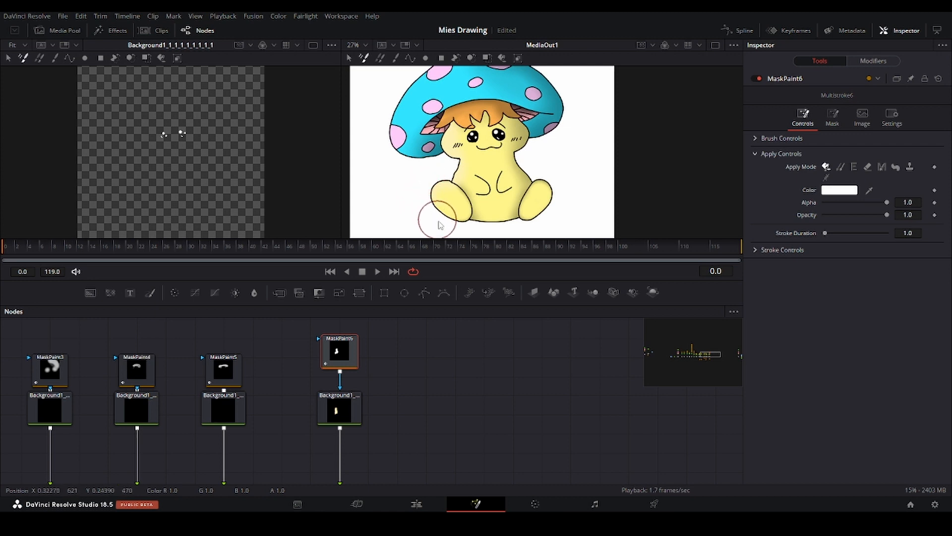
left_click_drag(438, 224, 425, 202)
scroll(425, 202, "down", 1)
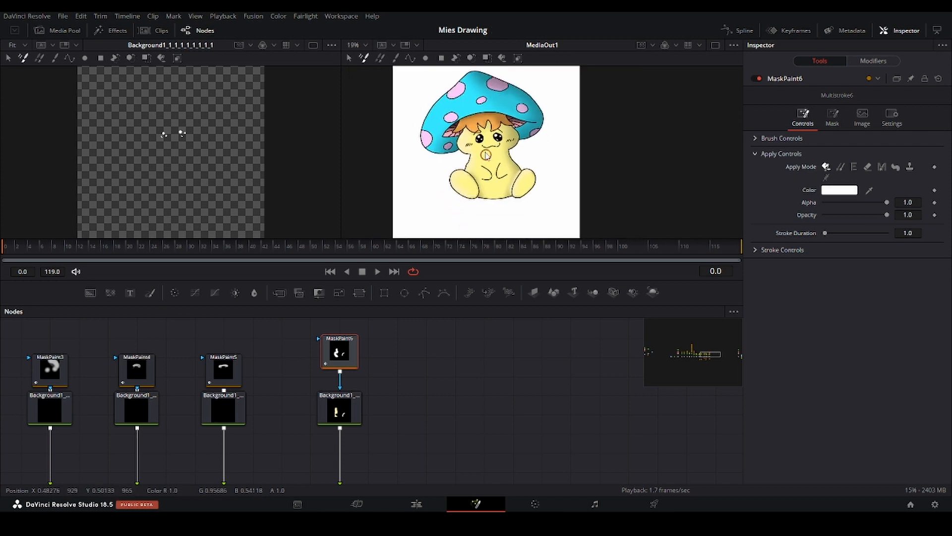
Set the MaskPaint6 brush to Alpha 0.0 and softly erase excess highlight around the character's right-hand foot
scroll(486, 156, "up", 2)
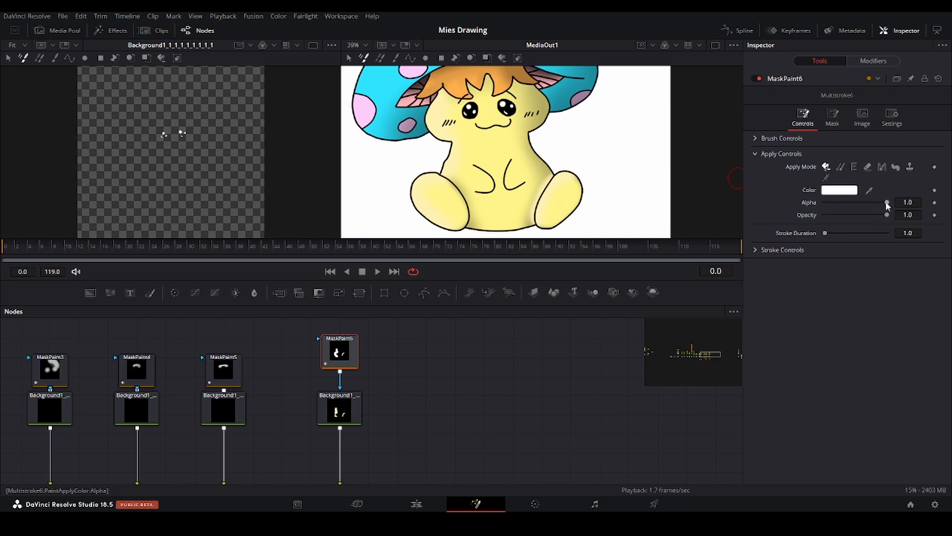
left_click_drag(887, 203, 824, 203)
scroll(570, 148, "up", 2)
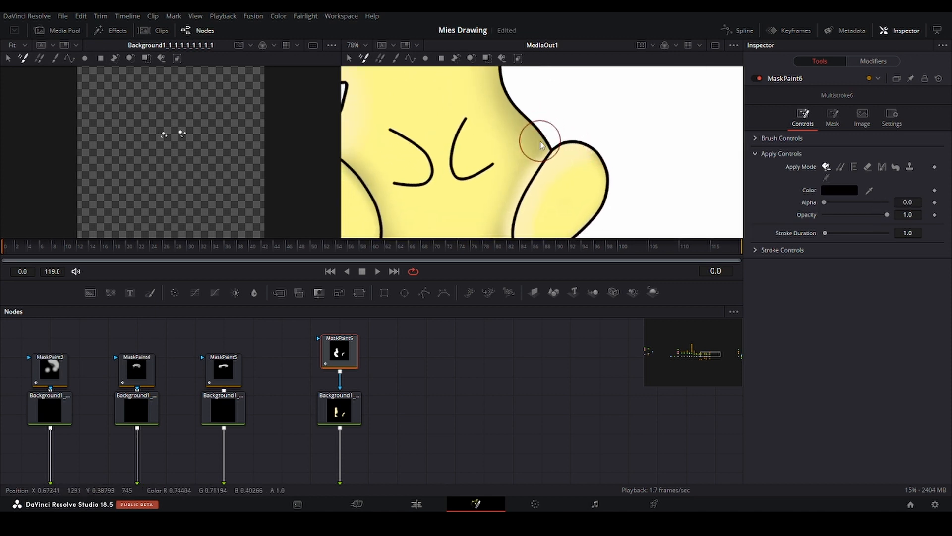
left_click_drag(511, 170, 574, 103)
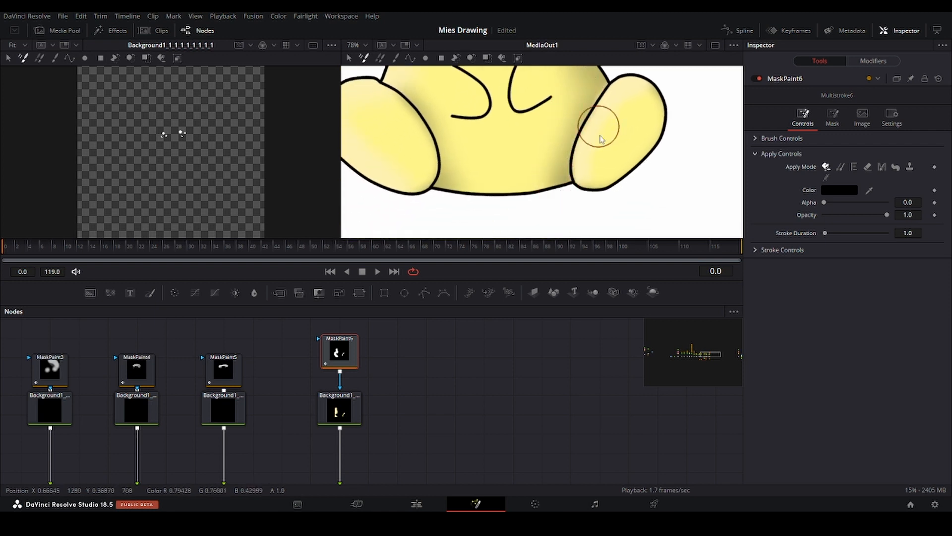
scroll(580, 149, "up", 5)
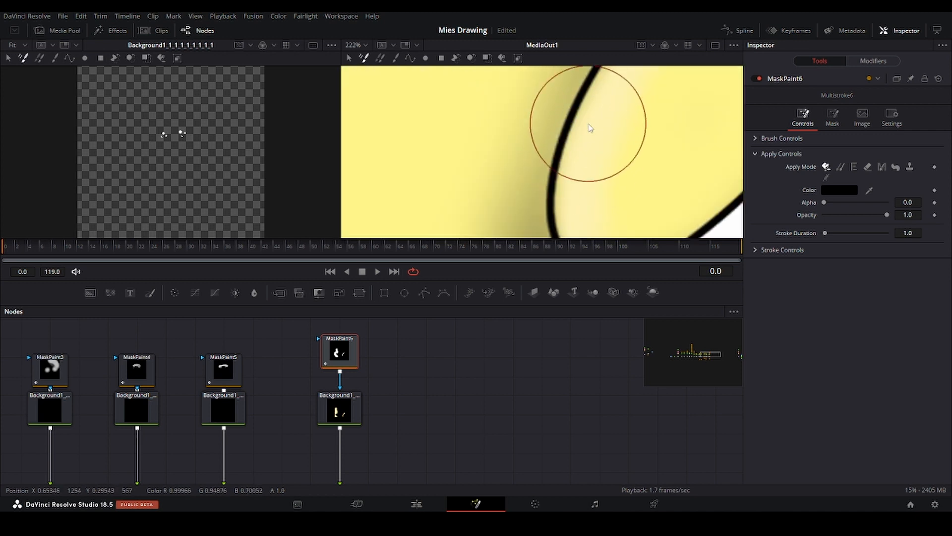
scroll(576, 111, "down", 5)
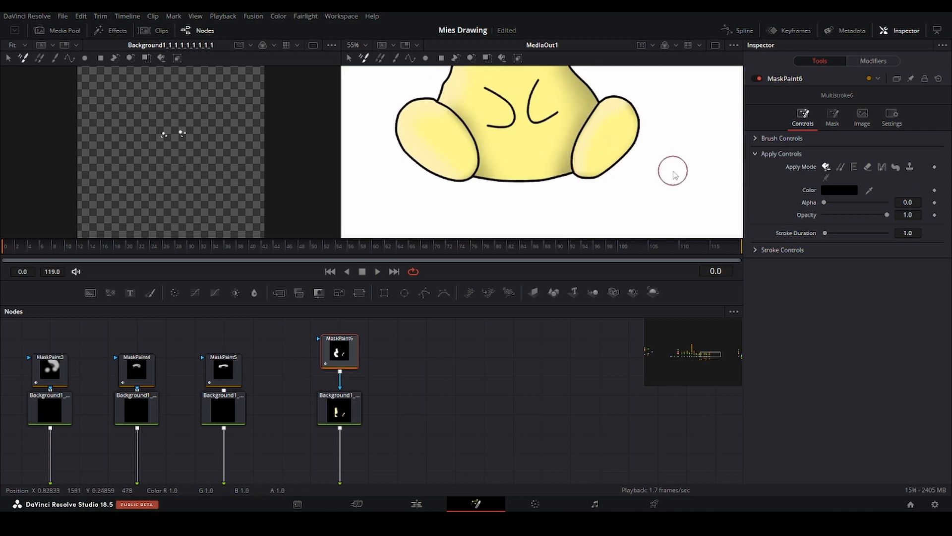
Set the brush Softness to 0.001 and trim the light highlight along the inner edge of the right-hand foot
left_click(759, 139)
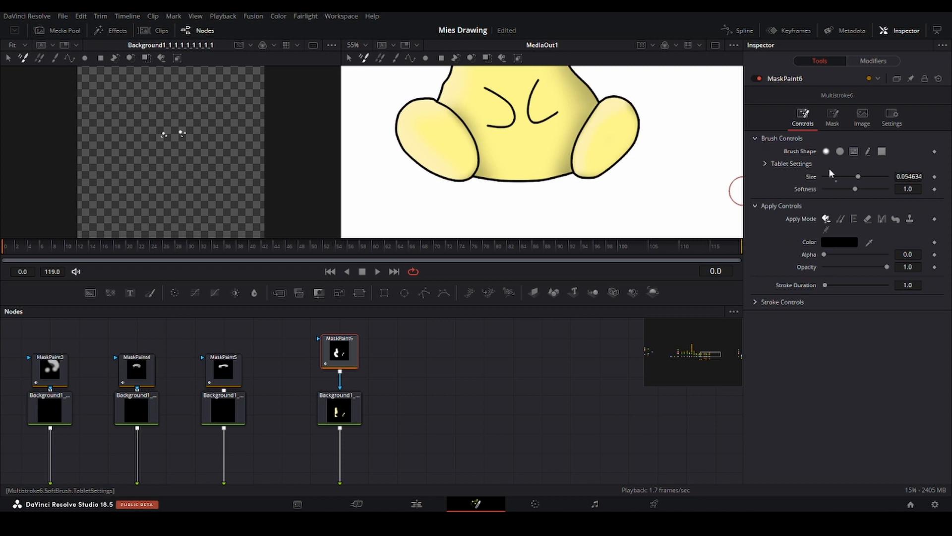
left_click_drag(855, 189, 793, 191)
scroll(575, 164, "up", 5)
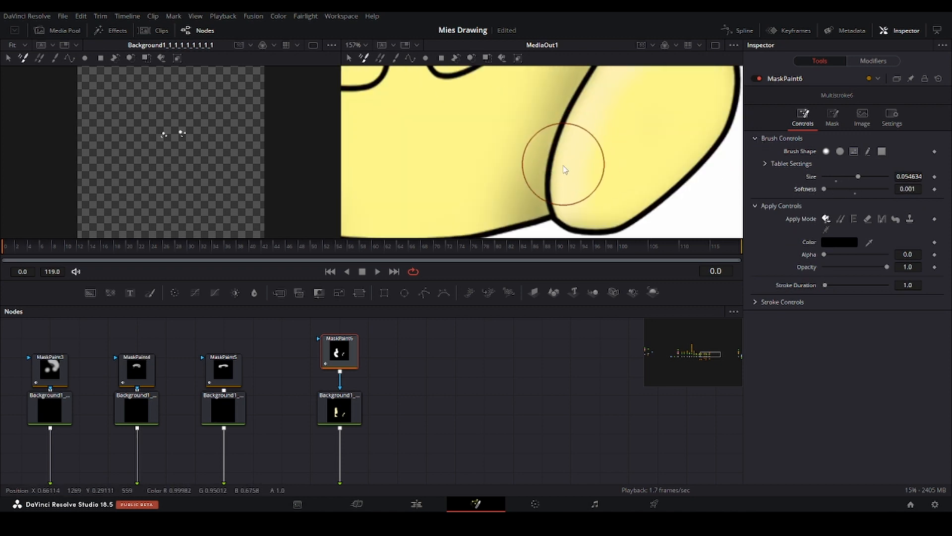
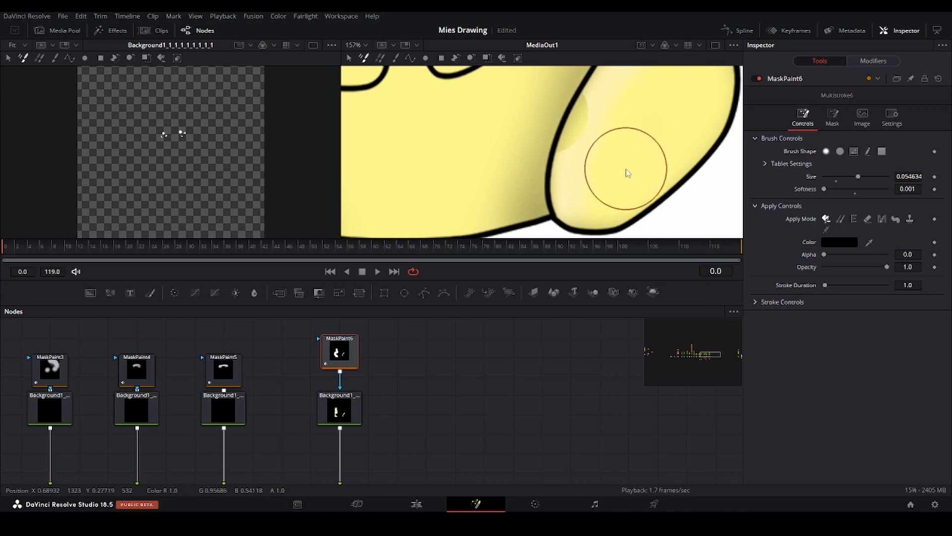
scroll(633, 160, "down", 5)
scroll(633, 174, "up", 2)
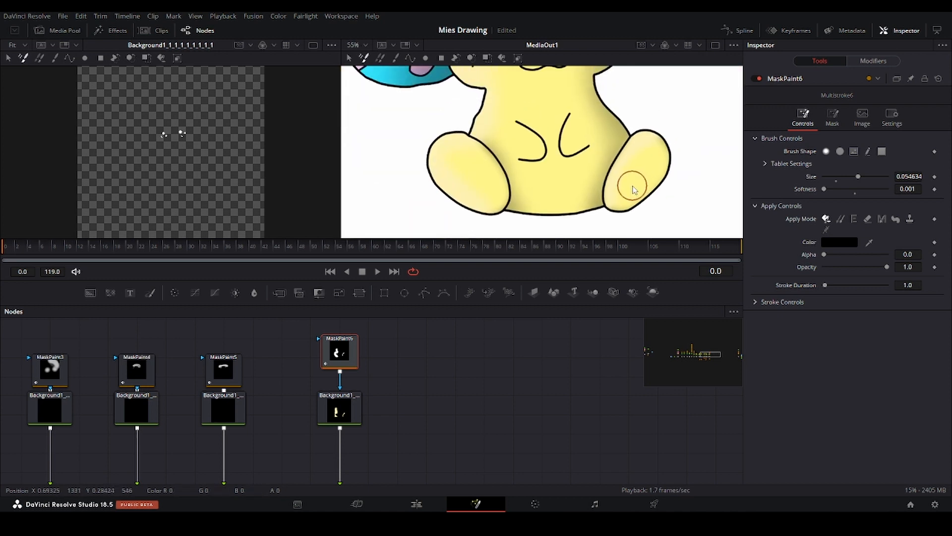
Set the brush Softness to 1.0 and Size to 0.128311, and softly reduce the highlight on the right-hand foot
left_click_drag(825, 188, 858, 191)
scroll(500, 214, "down", 2)
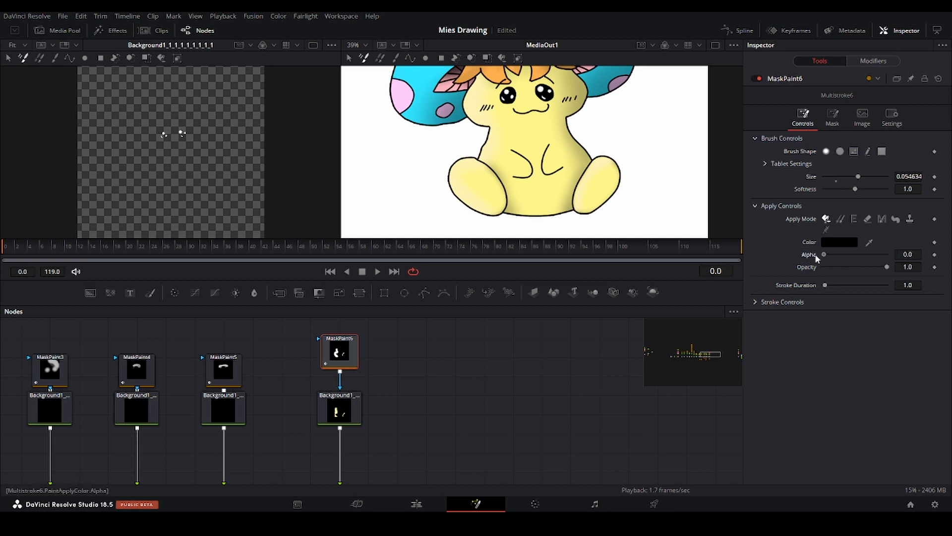
left_click_drag(607, 192, 626, 193)
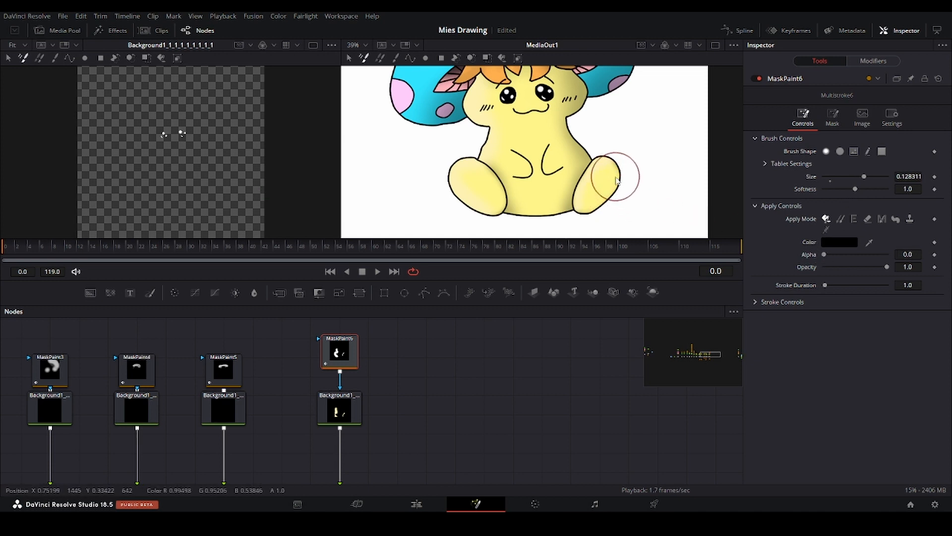
scroll(616, 181, "up", 2)
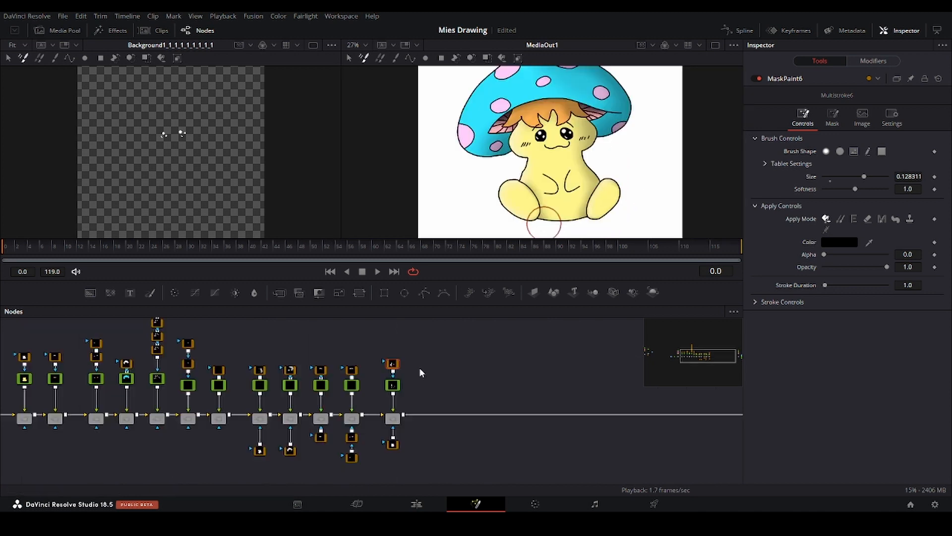
Toggle Merge15, its light yellow background and MaskPaint6 off and on to compare the body highlight
left_click_drag(424, 342, 387, 394)
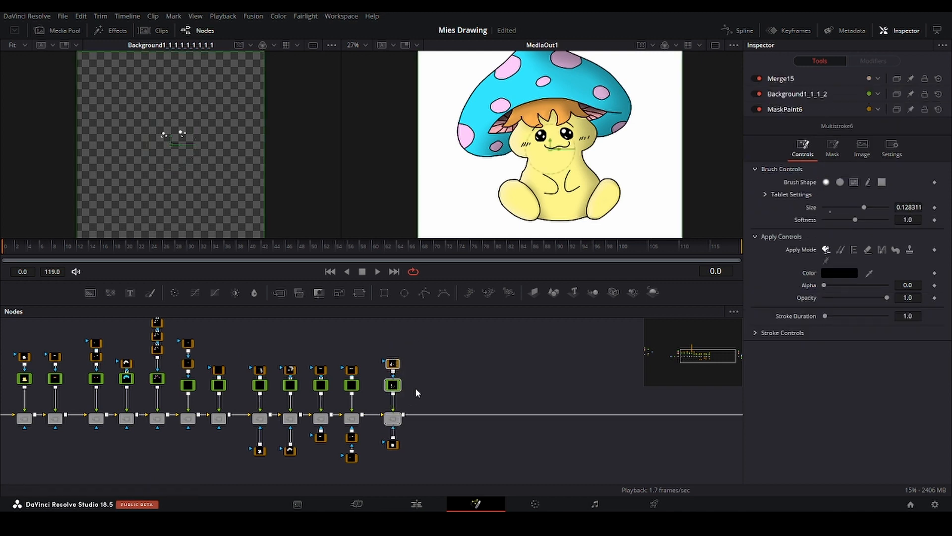
key("ctrl+p")
key("ctrl+p")
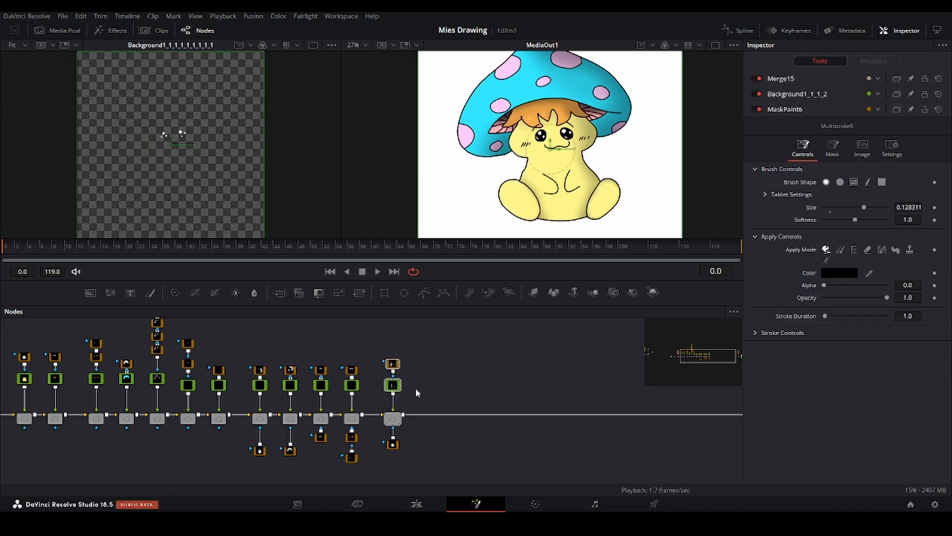
key("ctrl+p")
key("ctrl+p")
Toggle Merge11 through Merge14 with their backgrounds and mask paints off and on to compare the black shading
left_click(374, 347)
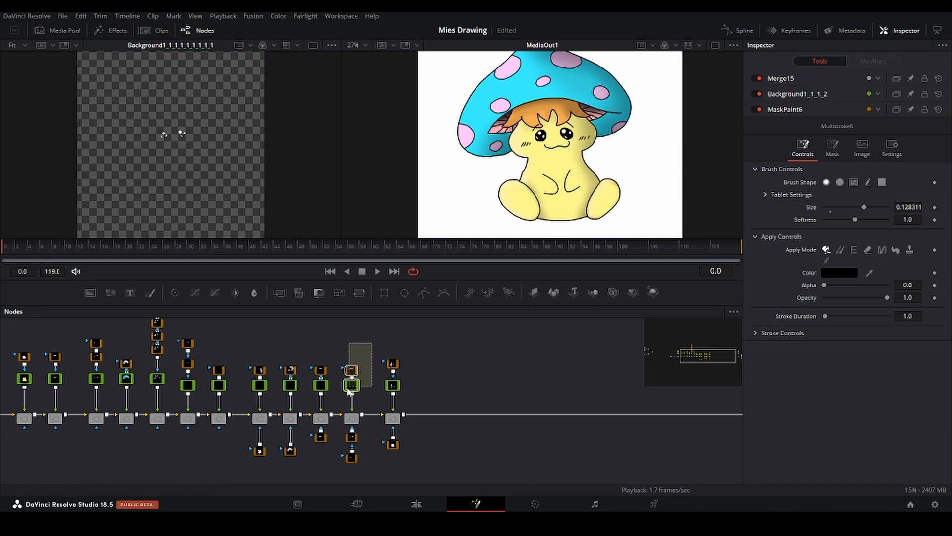
left_click_drag(349, 392, 258, 425)
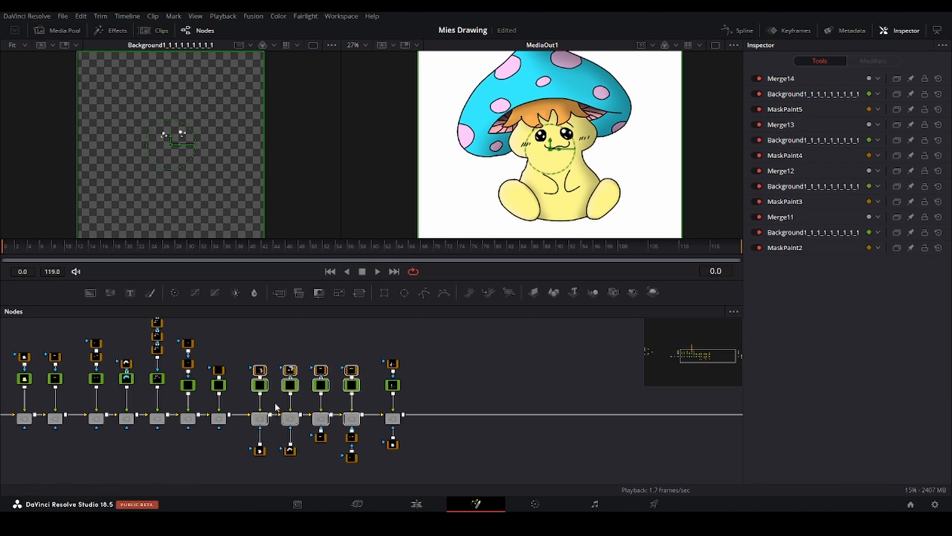
key("ctrl+p")
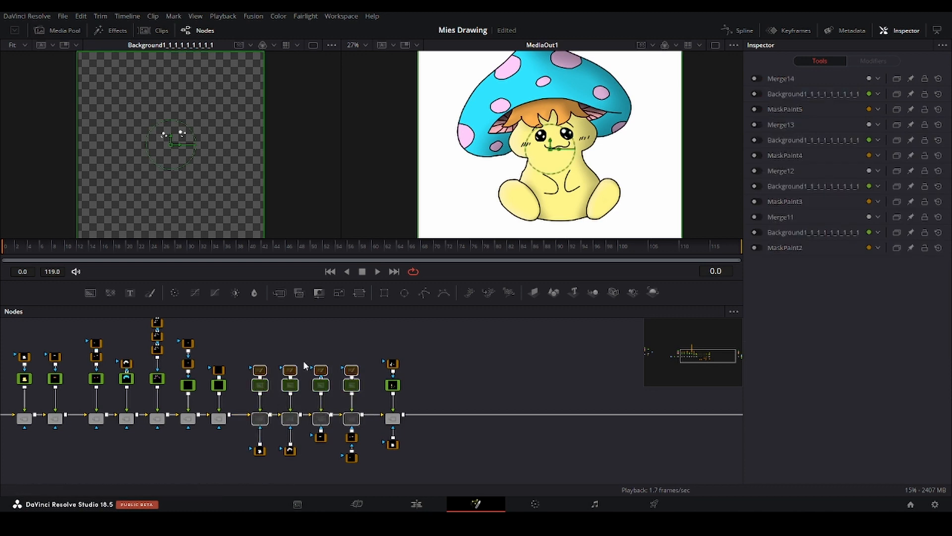
key("ctrl+p")
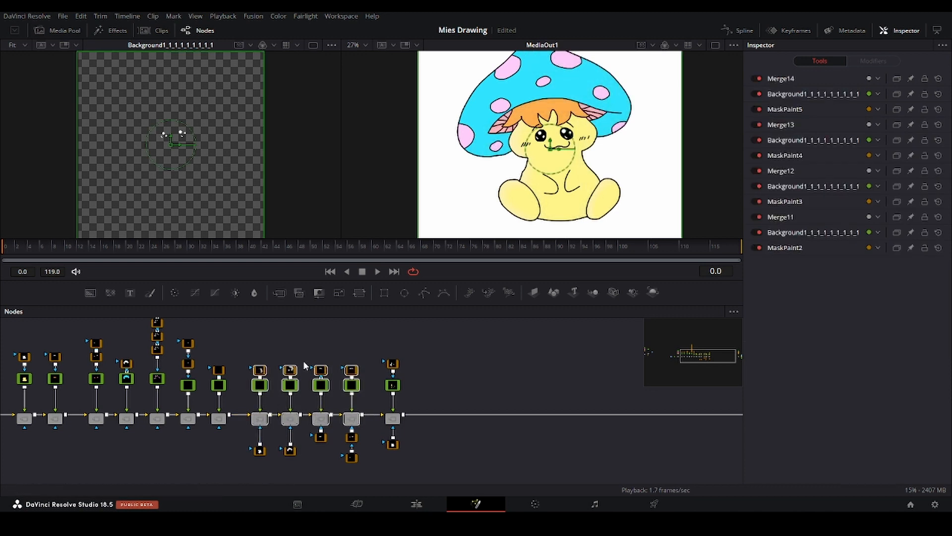
Duplicate the orange hair background and its Hair mask, placing the copies past Merge15 in the node flow
left_click(446, 364)
scroll(446, 365, "up", 2)
left_click_drag(444, 364, 430, 339)
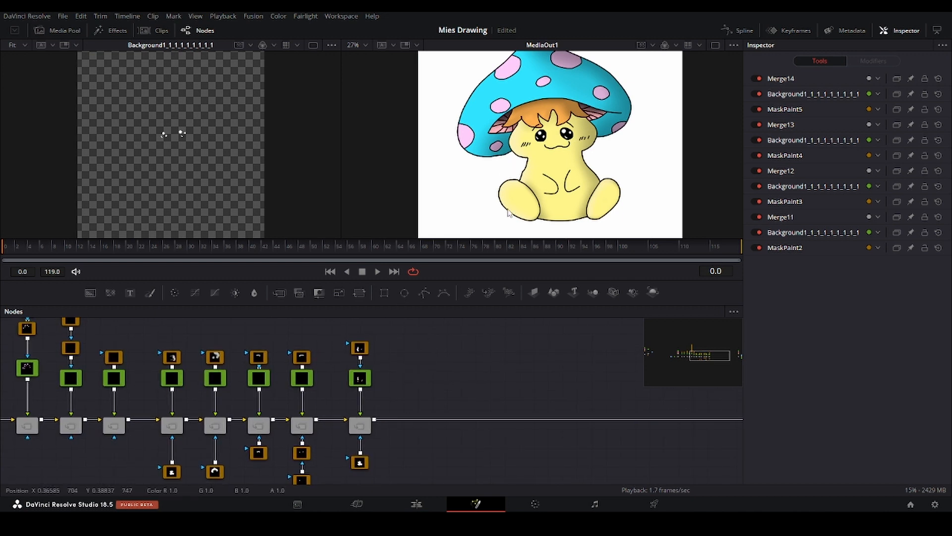
scroll(198, 404, "down", 2)
scroll(204, 358, "up", 5)
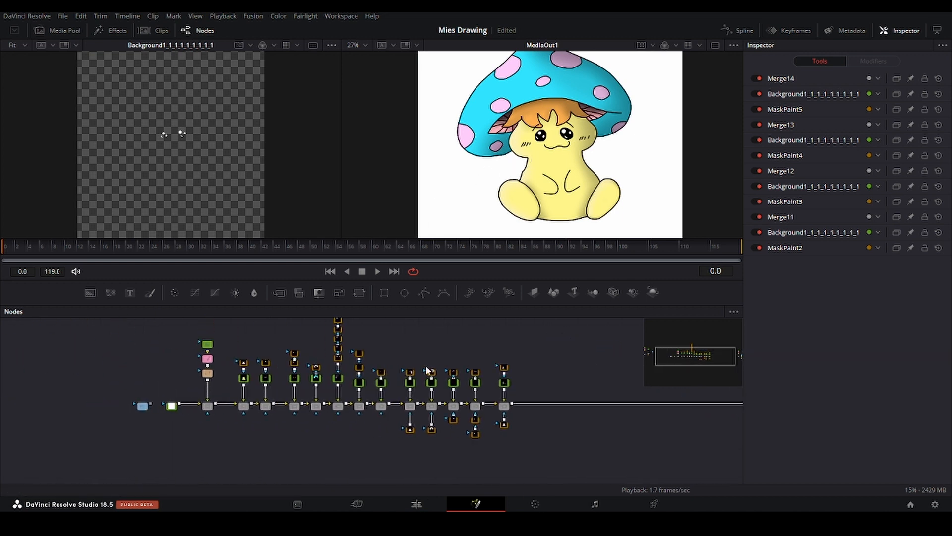
left_click_drag(201, 328, 161, 392)
scroll(518, 372, "down", 5)
left_click_drag(526, 373, 281, 378)
scroll(365, 379, "up", 4)
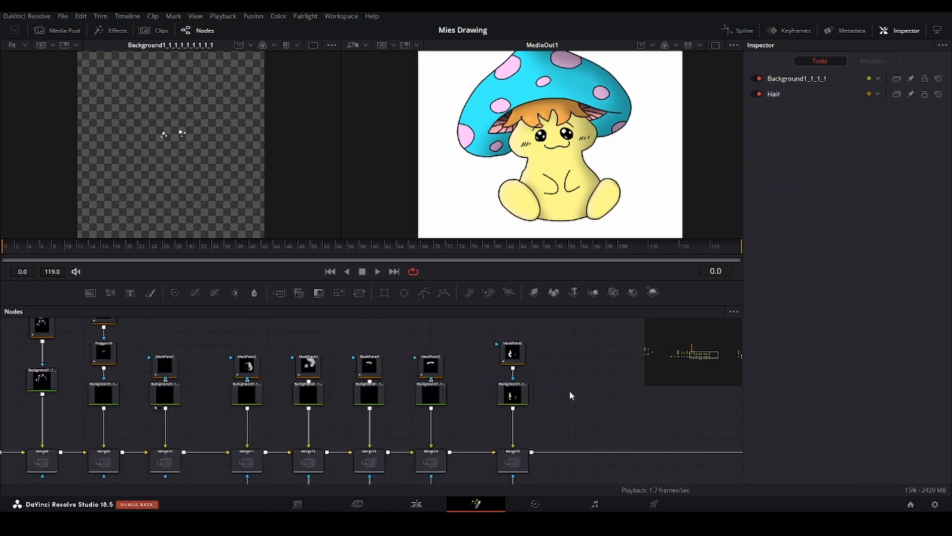
left_click_drag(569, 391, 359, 368)
key("ctrl+v")
left_click_drag(353, 416, 375, 381)
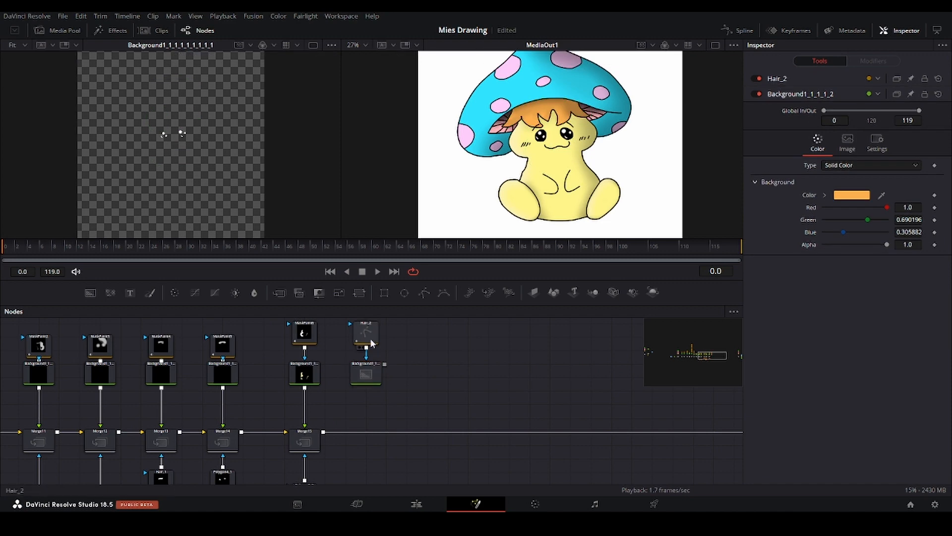
Merge the duplicated hair background into the main line after Merge15 and connect Hair_2 to the new merge's effect mask
left_click_drag(366, 331, 366, 465)
left_click_drag(357, 421, 361, 384)
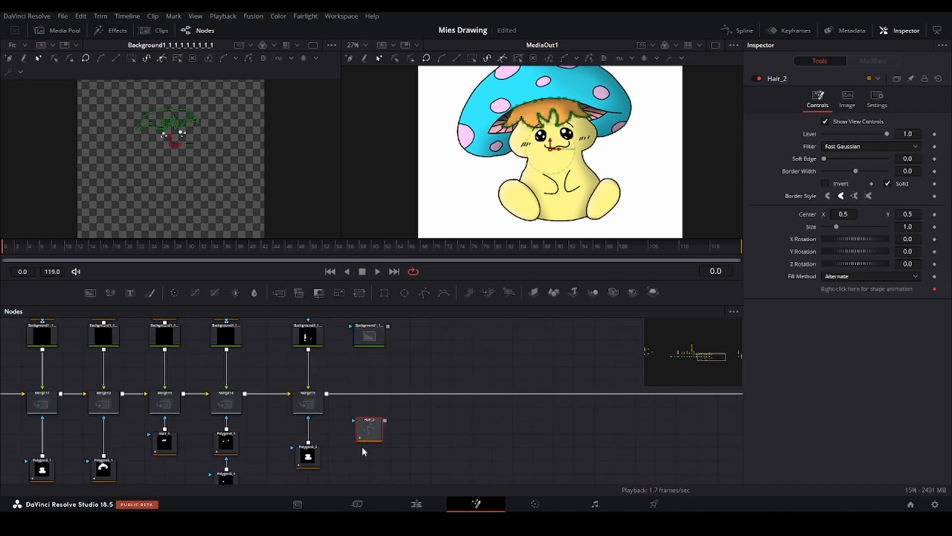
left_click_drag(388, 326, 327, 393)
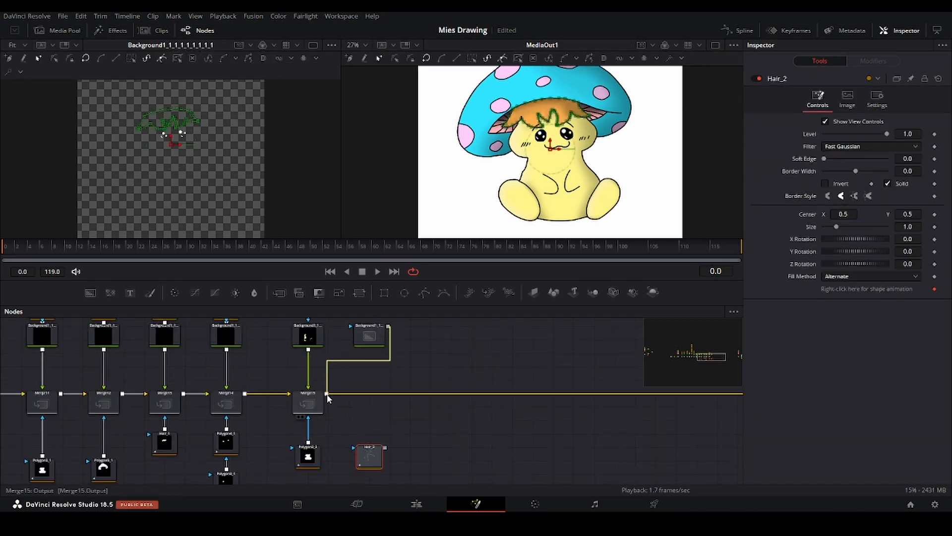
scroll(367, 373, "up", 2)
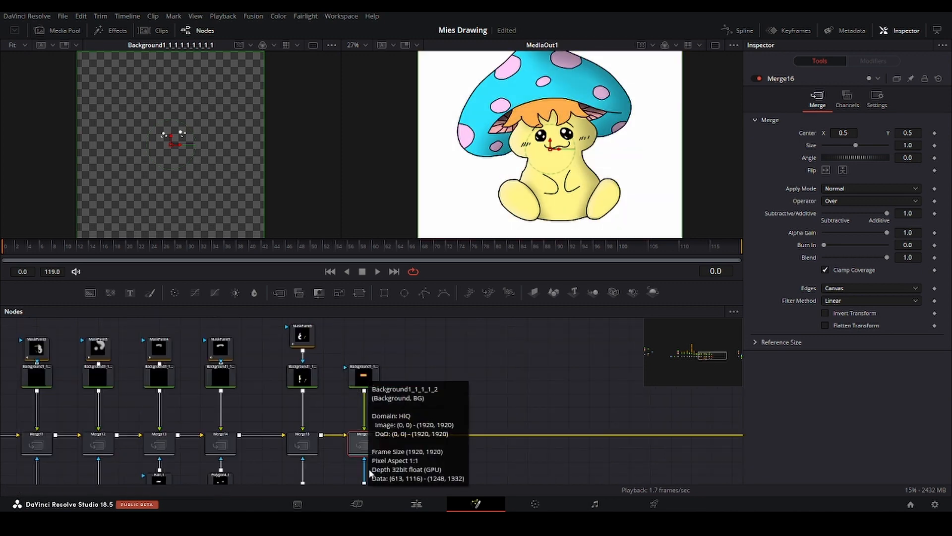
Change the duplicated hair background to a lighter orange with Red 1.0, Green 0.768627 and Blue 0.482352
left_click(367, 382)
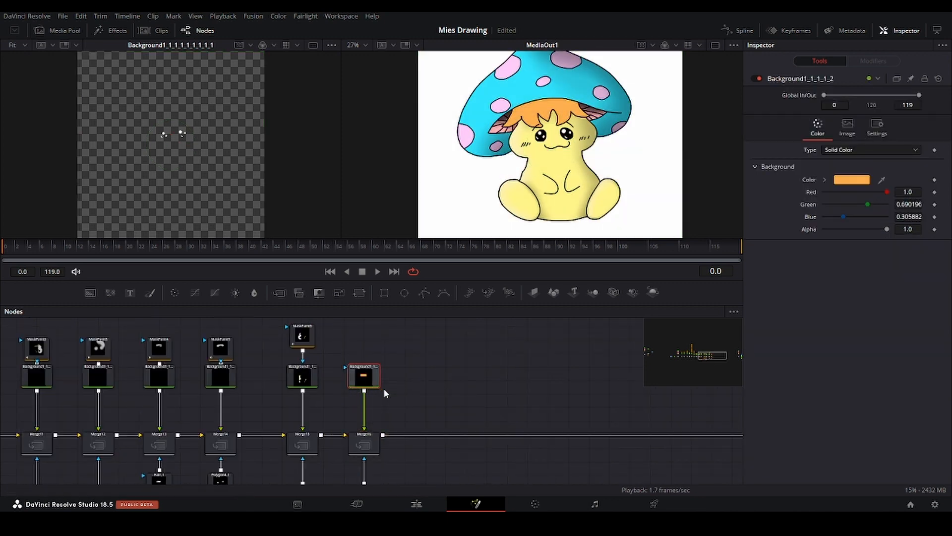
left_click(851, 181)
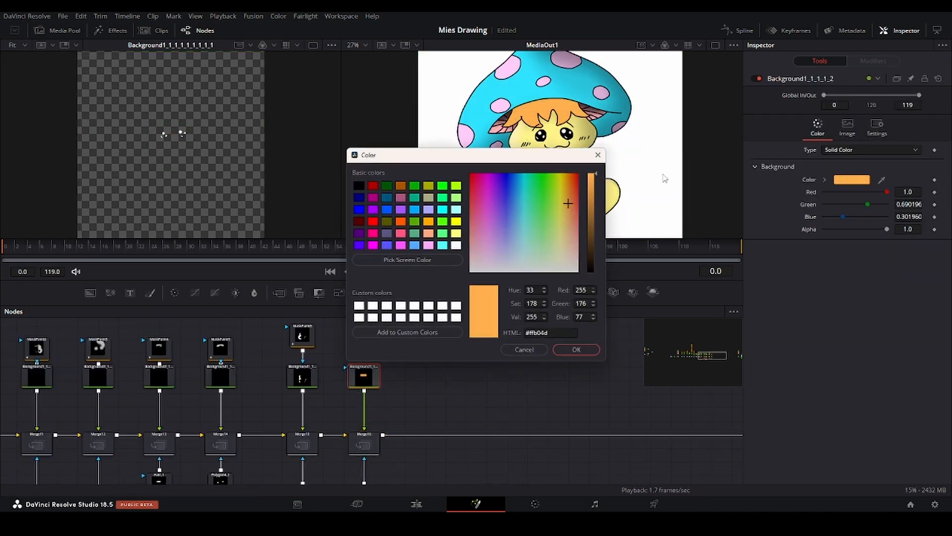
left_click_drag(569, 206, 569, 219)
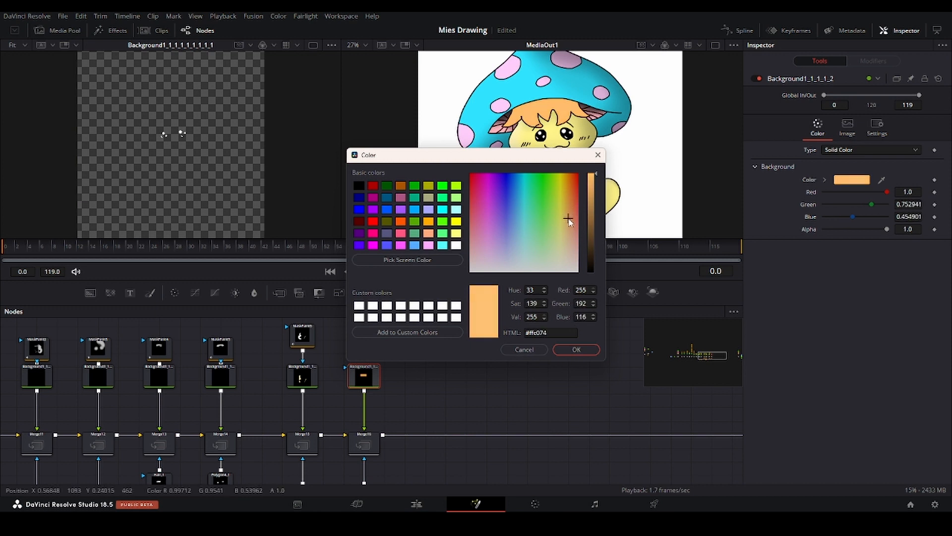
left_click(576, 351)
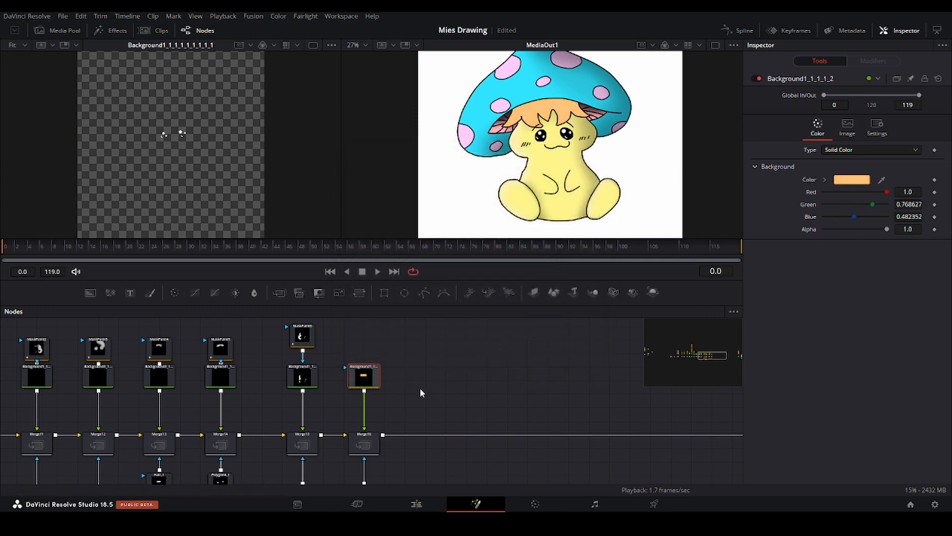
Add a Mask Paint node to the light orange background, paint hair highlights, and erase the excess with Alpha 0.0
key("shift+space")
left_click(506, 337)
scroll(521, 104, "up", 4)
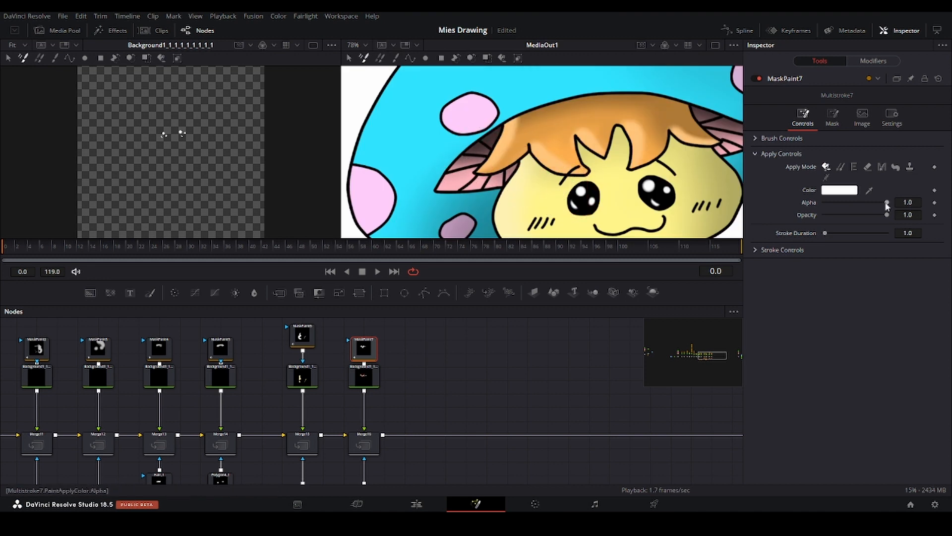
left_click_drag(888, 203, 824, 202)
left_click_drag(565, 131, 596, 132)
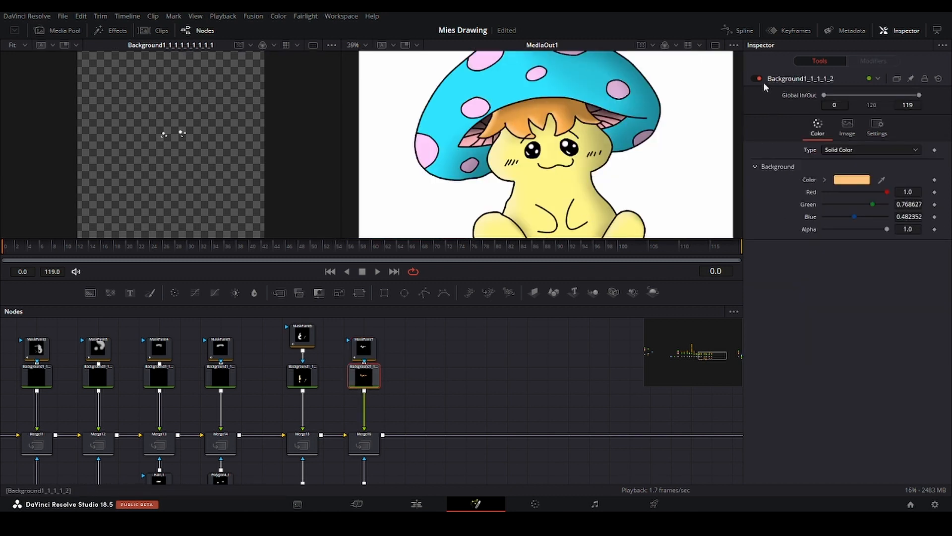
Compare the drawing with and without the hair highlight background, and with all shading and highlight nodes disabled
left_click(760, 78)
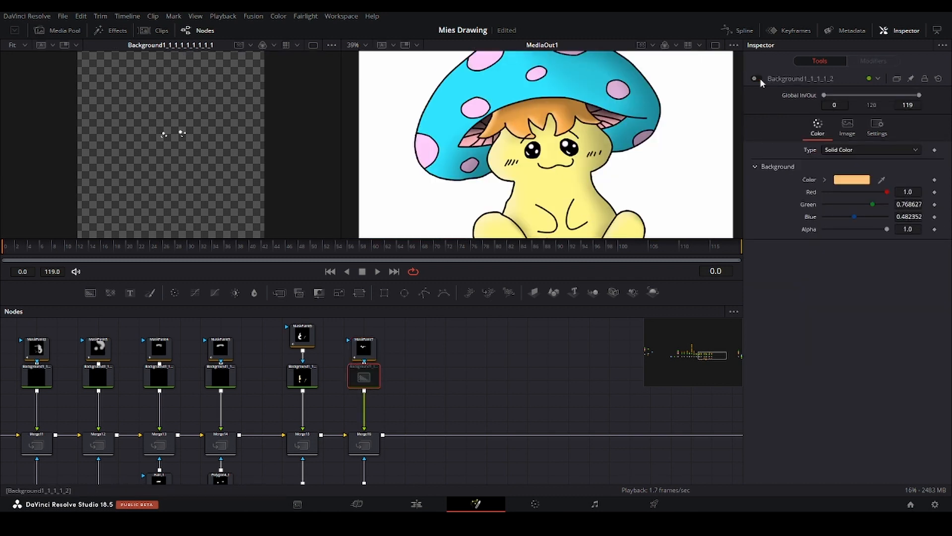
left_click(759, 79)
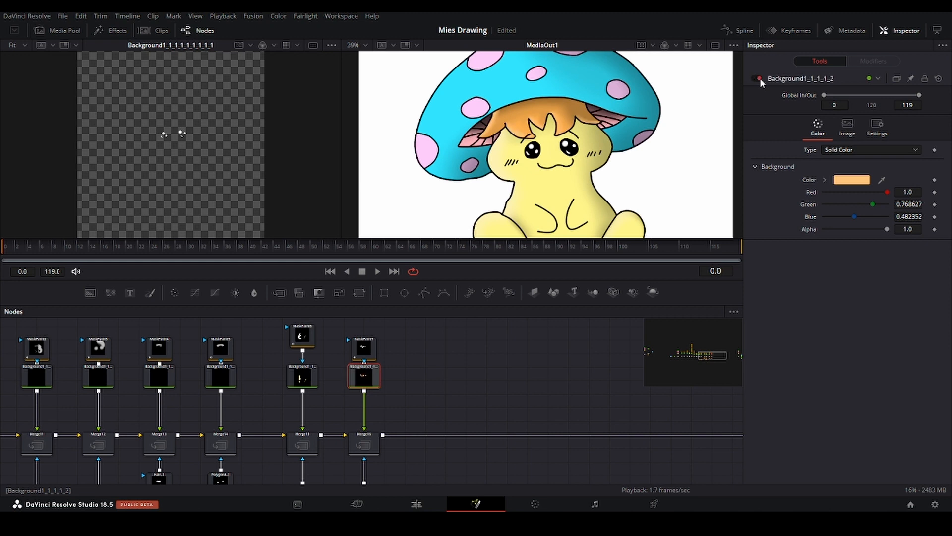
scroll(595, 131, "down", 3)
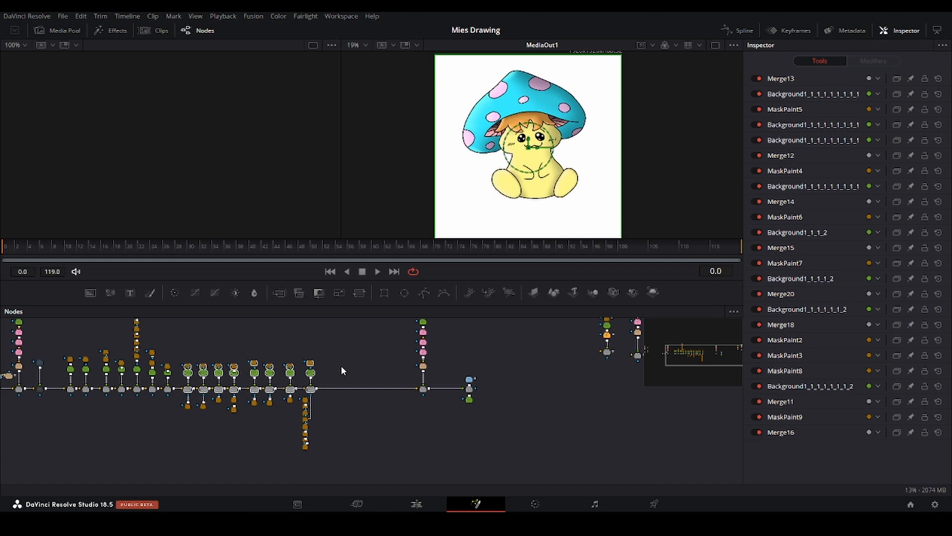
left_click(341, 370)
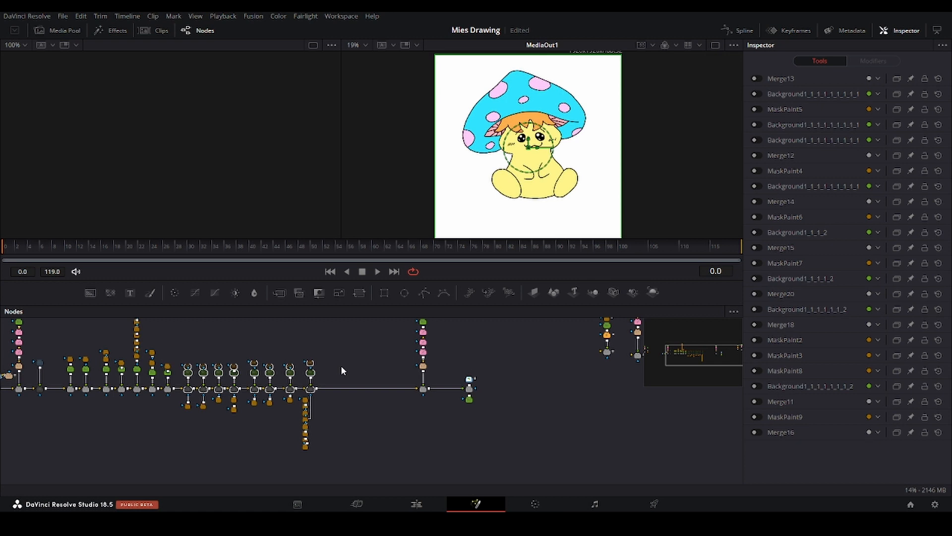
Compare the enlarged drawing with and without all shading and highlight nodes, leaving them enabled
scroll(489, 187, "up", 4)
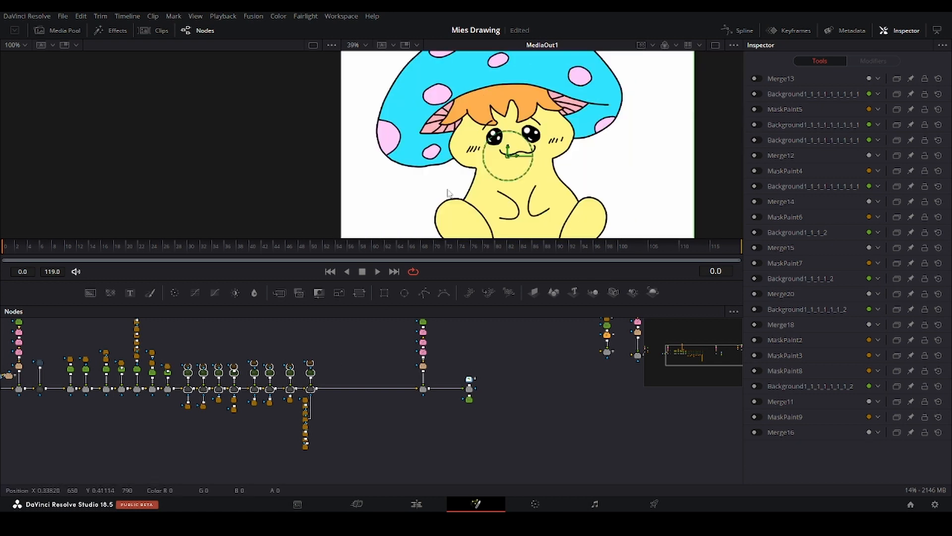
key("ctrl+a")
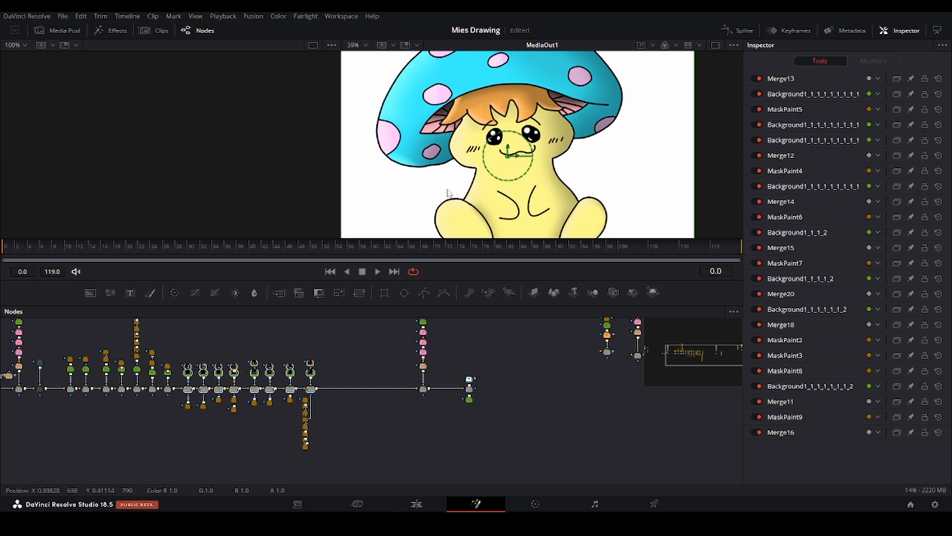
key("ctrl+p")
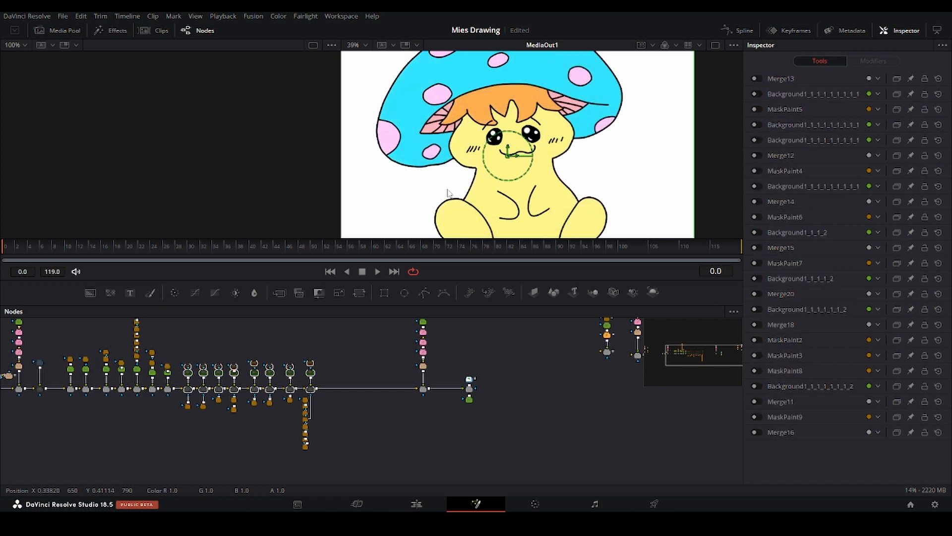
key("ctrl+p")
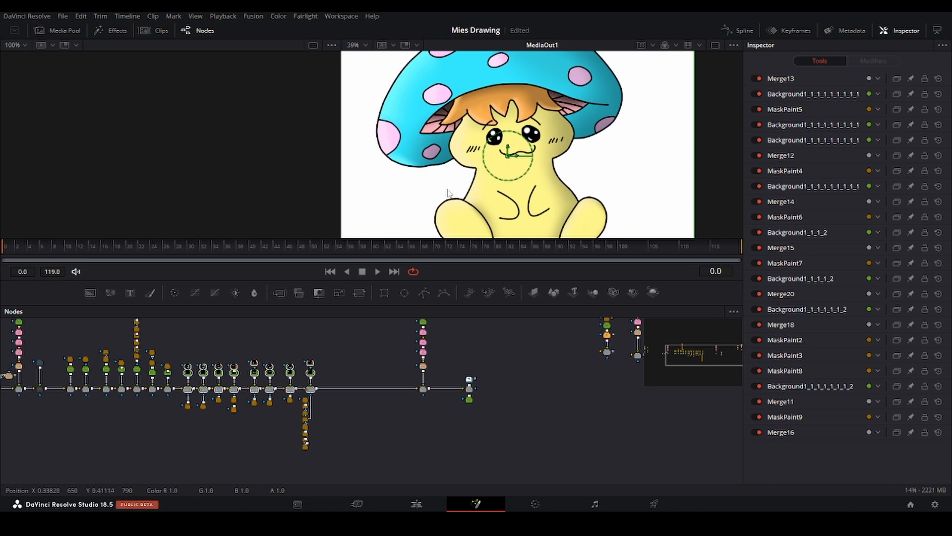
Duplicate the light pink background of the last highlight branch and merge the copy into the main line after Merge20
scroll(326, 368, "up", 5)
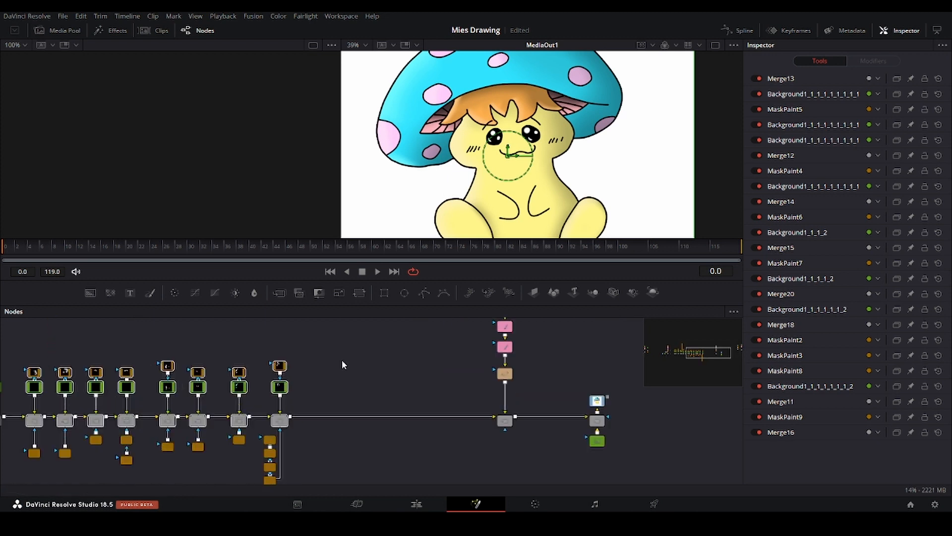
left_click_drag(342, 360, 324, 354)
left_click(323, 356)
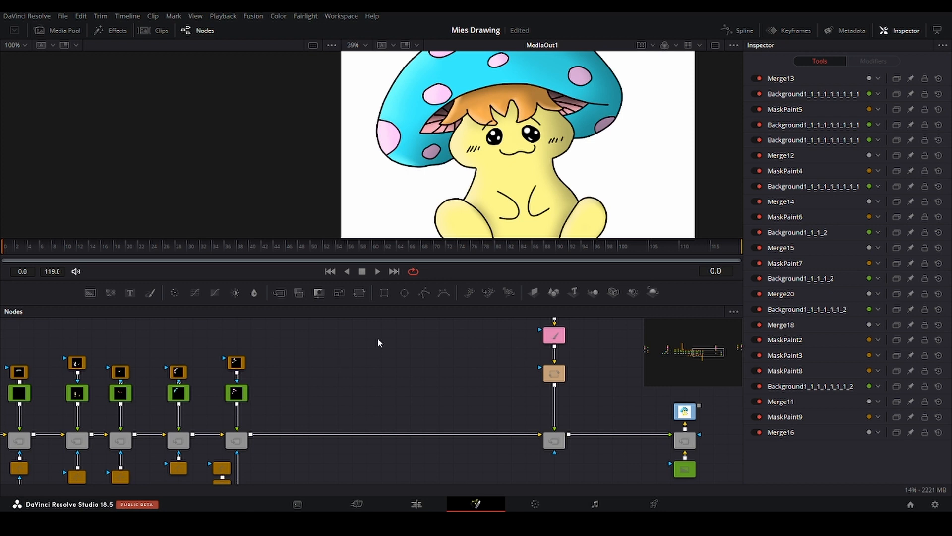
scroll(325, 359, "up", 2)
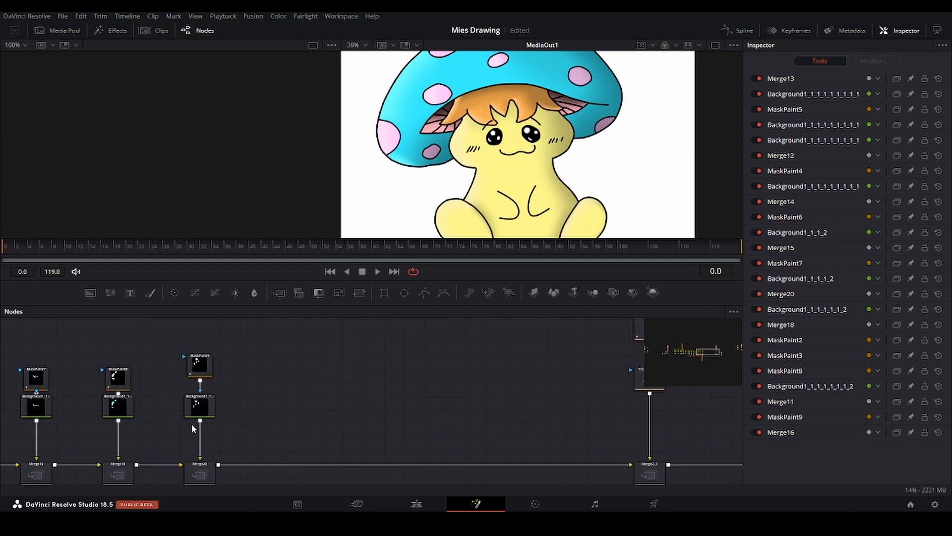
left_click_drag(336, 364, 324, 342)
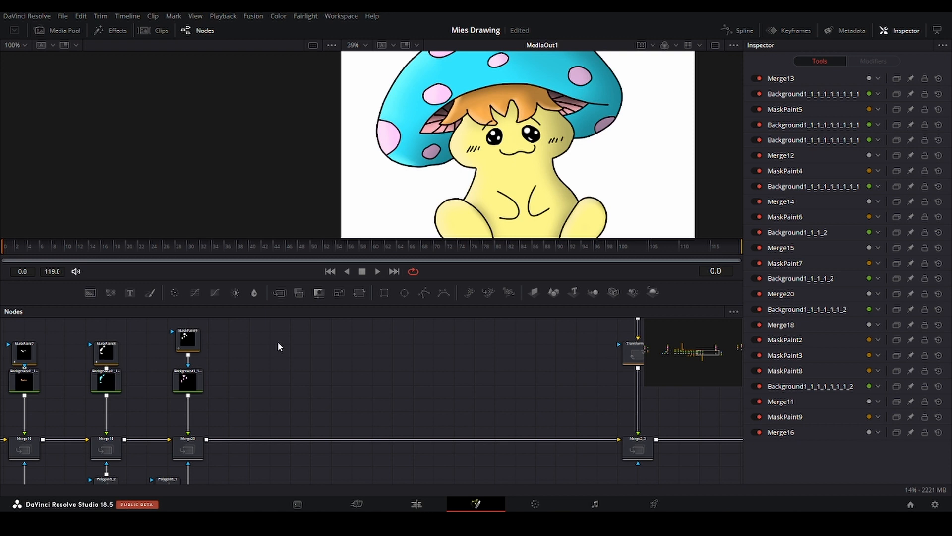
left_click(188, 381)
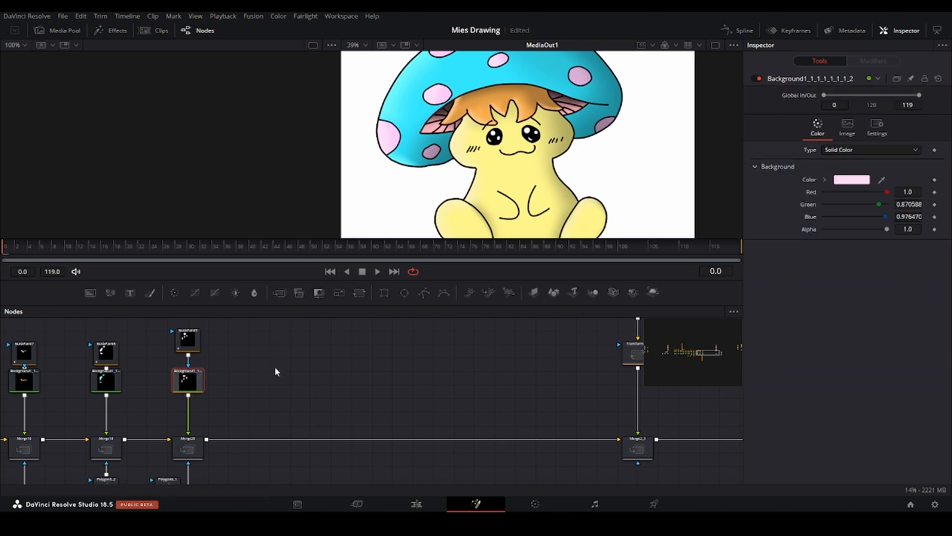
key("ctrl+c")
key("ctrl+v")
left_click_drag(288, 373, 207, 439)
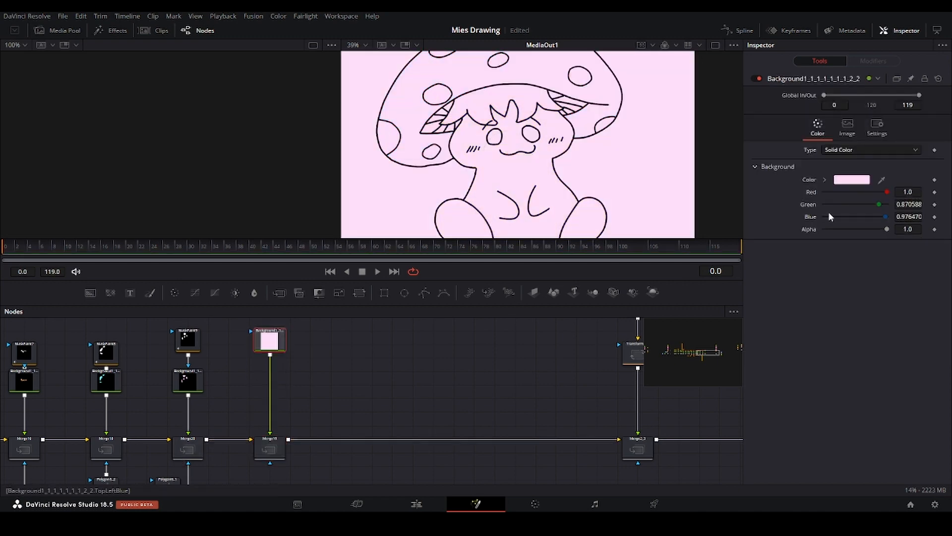
Change the duplicated background's color to pure red (#ff0000)
left_click(855, 182)
left_click_drag(571, 186, 594, 160)
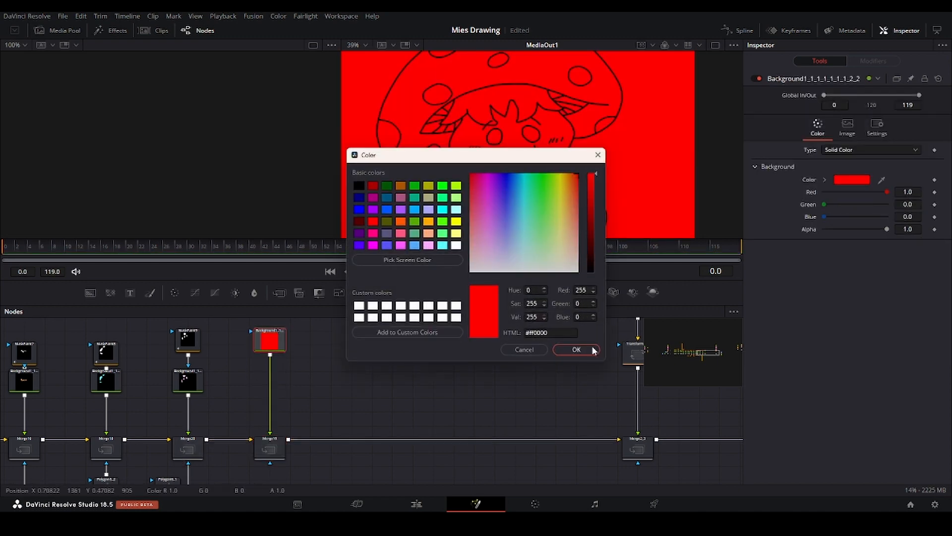
left_click(598, 155)
Add a Soft Glow node after the red background and attach a Mask Paint node to the background
key("shift+space")
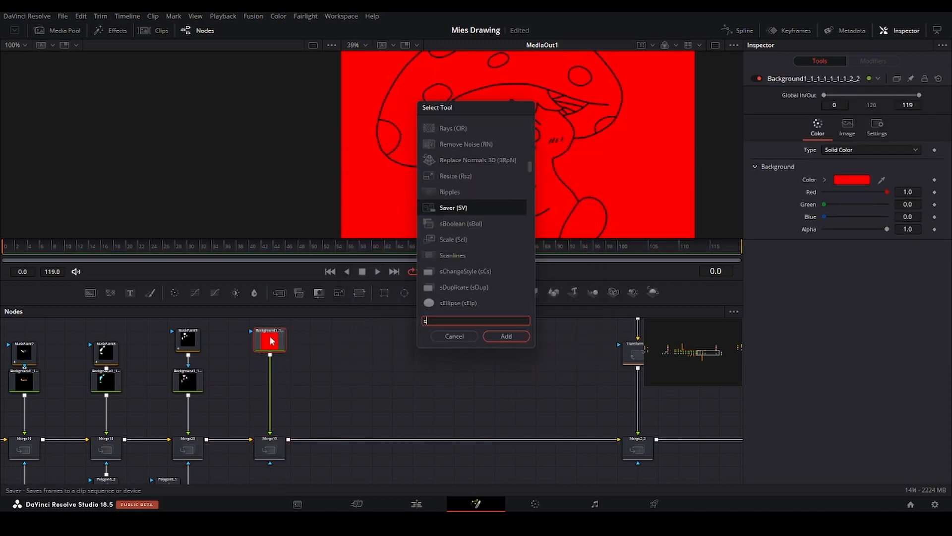
type("soft glo")
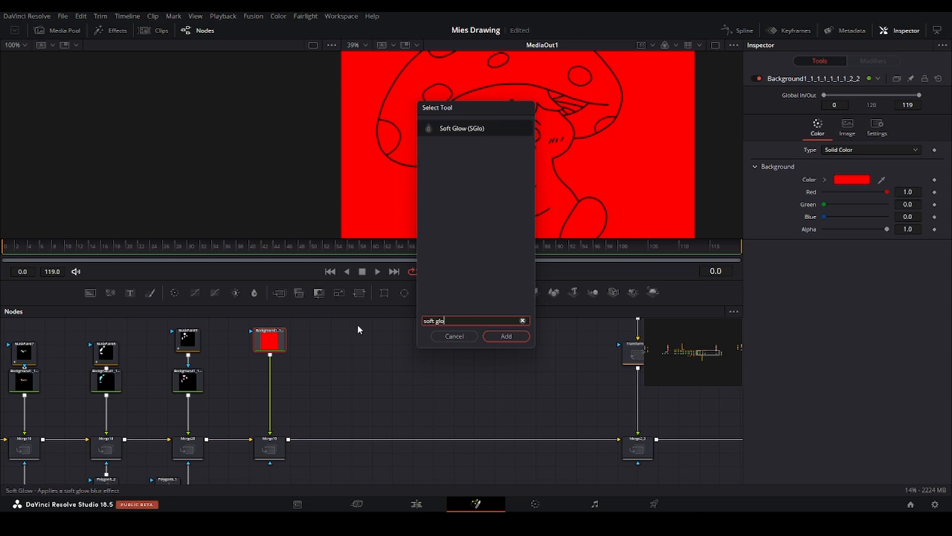
left_click(523, 335)
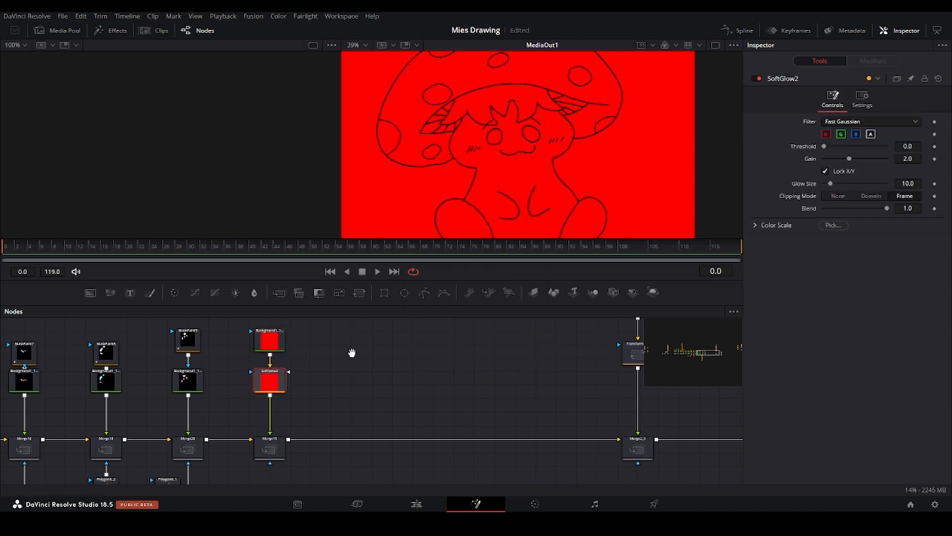
left_click_drag(352, 352, 417, 396)
left_click(344, 385)
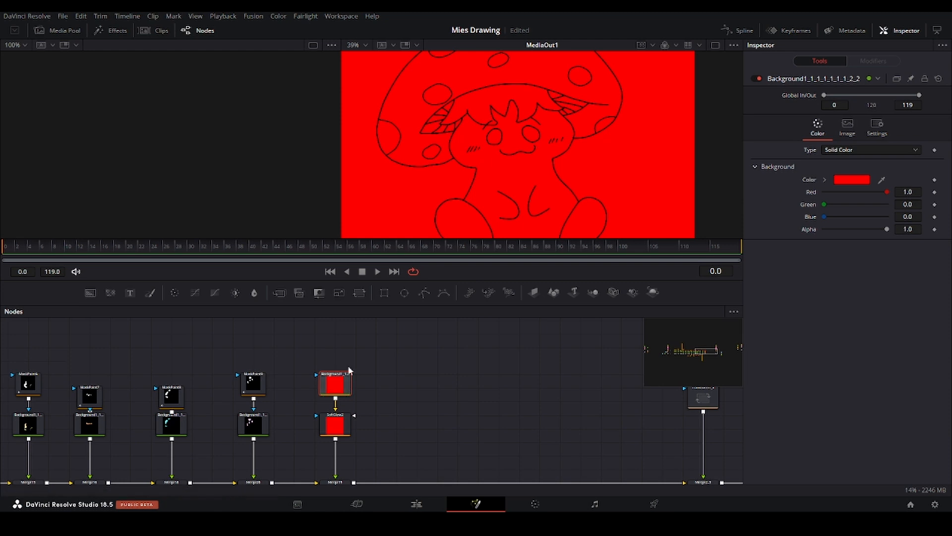
key("shift+space")
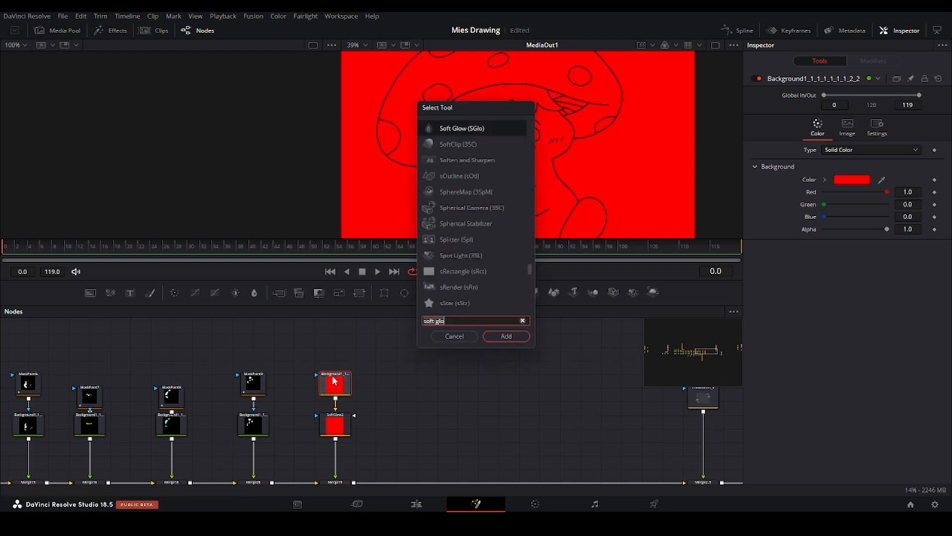
type("mask")
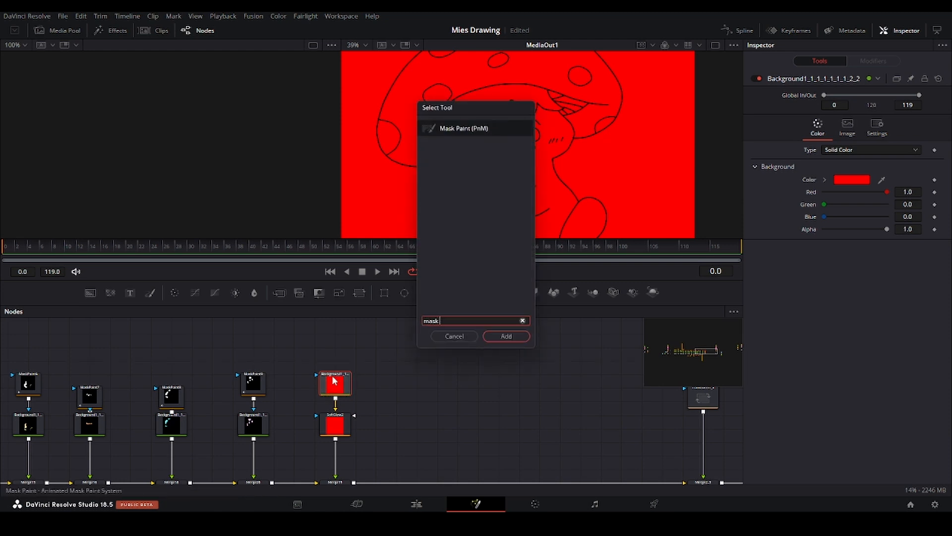
left_click(526, 337)
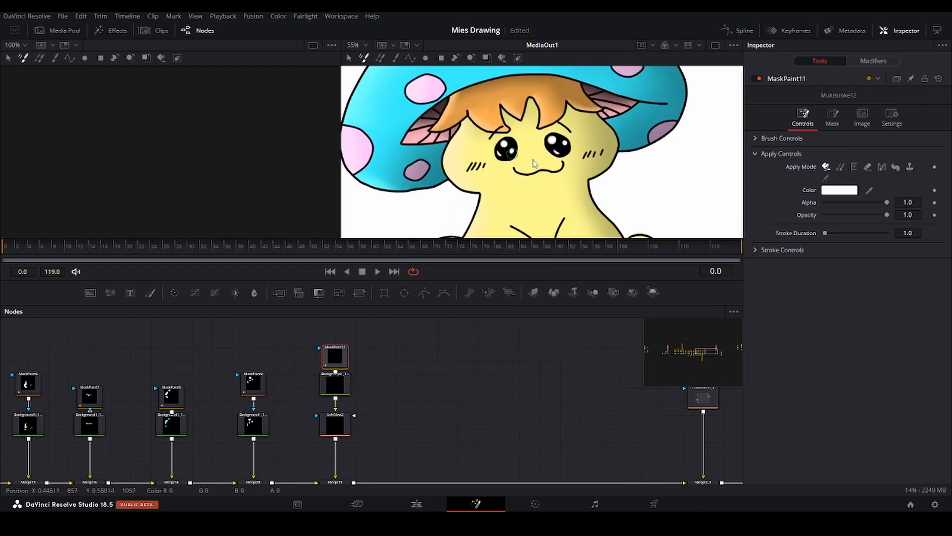
Lower the mask paint Alpha to 0.079 and paint soft blush over both cheeks
left_click_drag(879, 204, 874, 203)
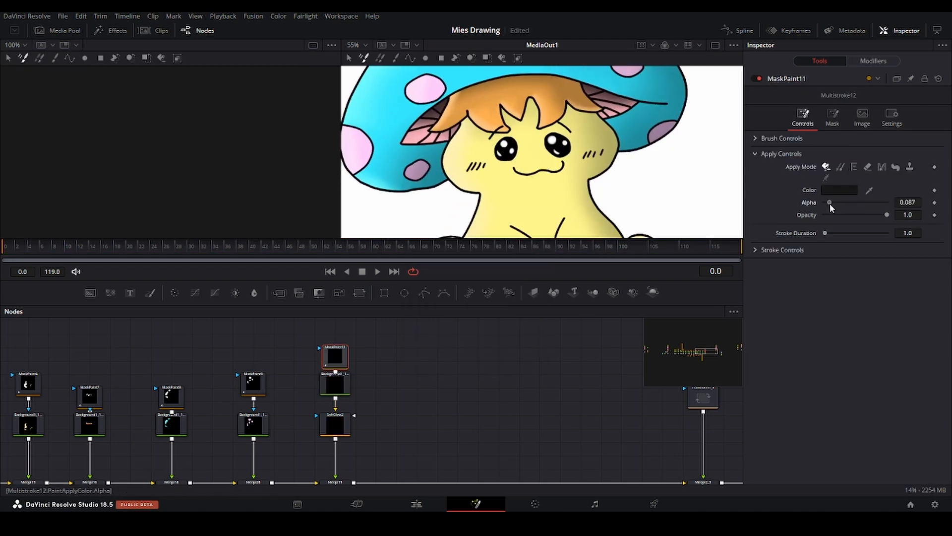
left_click(477, 171)
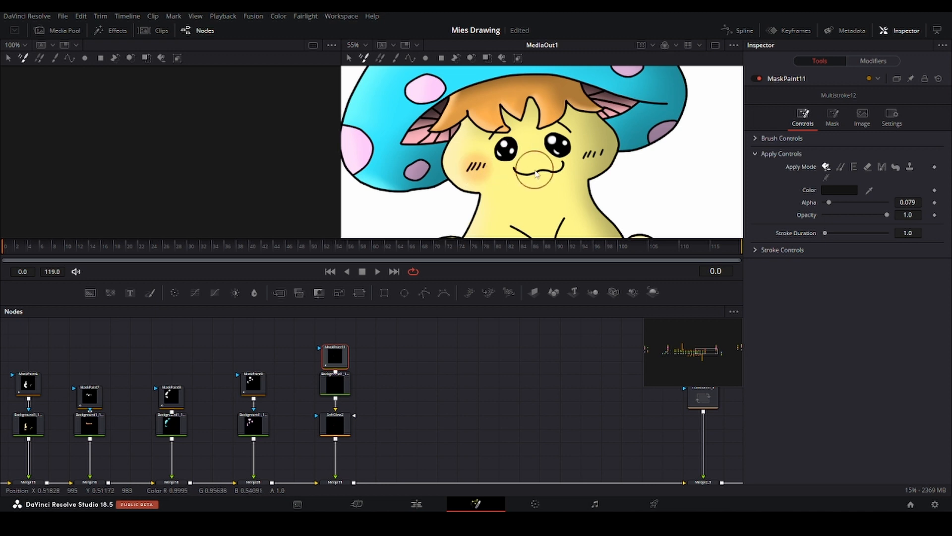
left_click(594, 158)
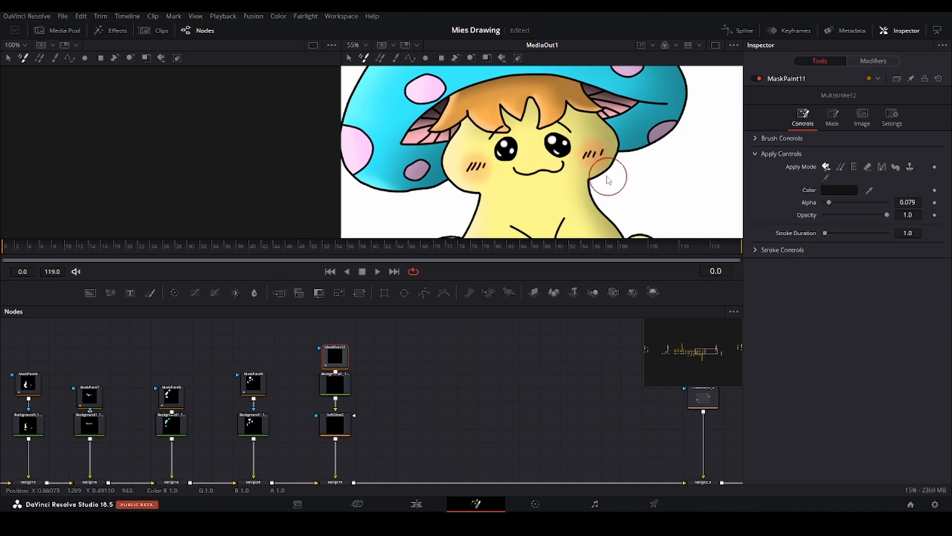
Set the mask paint Alpha to 0.0 and erase the excess blush around the cheeks with an enlarged brush
scroll(570, 182, "down", 3)
scroll(586, 169, "up", 3)
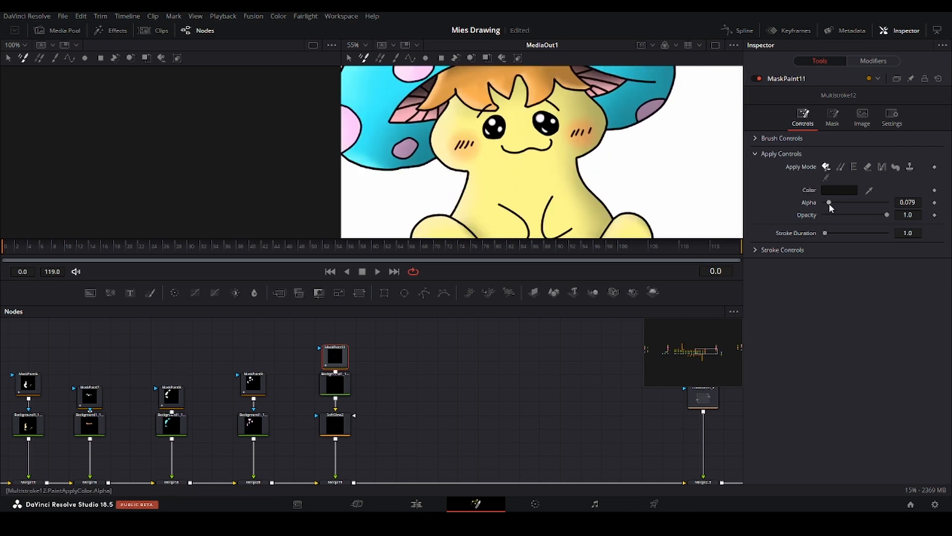
mouse_move(829, 203)
left_mouse_down()
mouse_move(816, 207)
mouse_move(873, 195)
left_mouse_up()
left_click(768, 139)
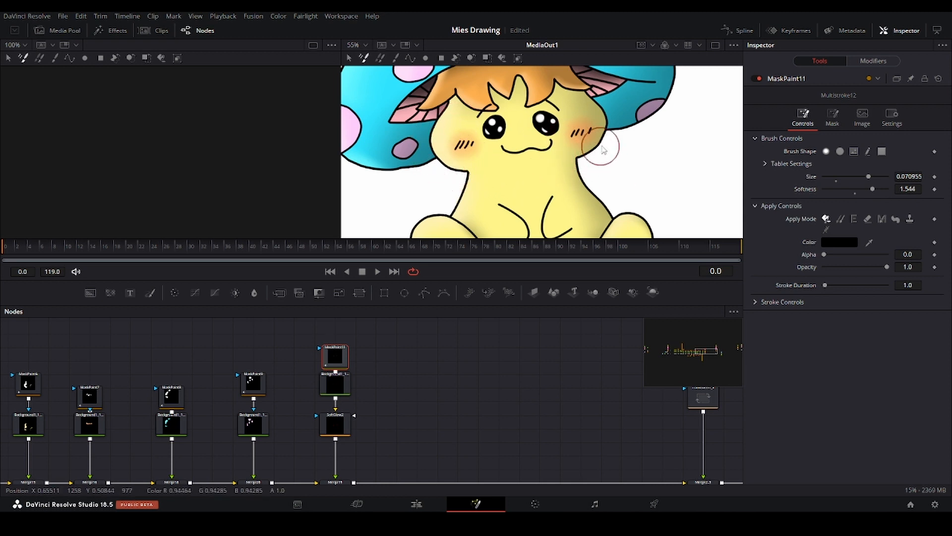
Compare the whole drawing with the blush nodes disabled and enabled
key("ctrl+f")
left_click_drag(376, 343, 320, 440)
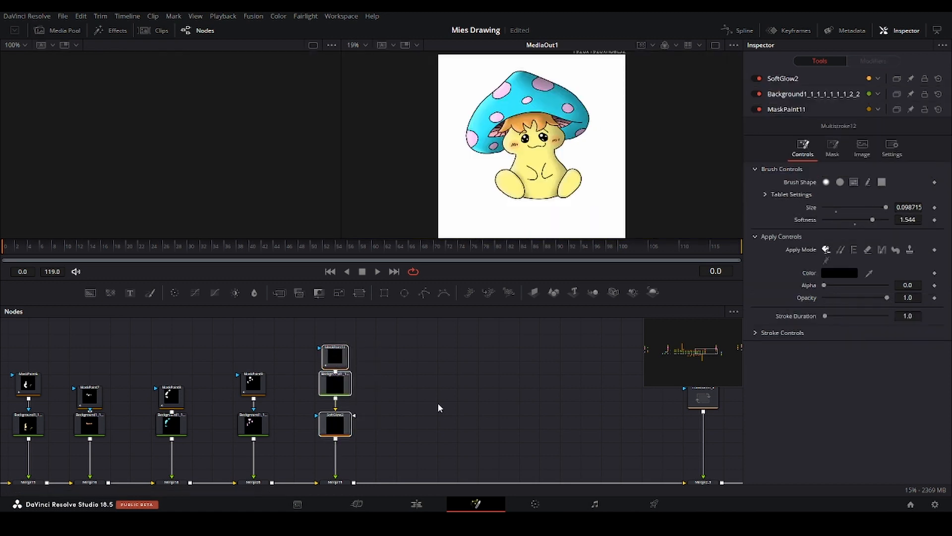
key("ctrl+p")
key("ctrl+p")
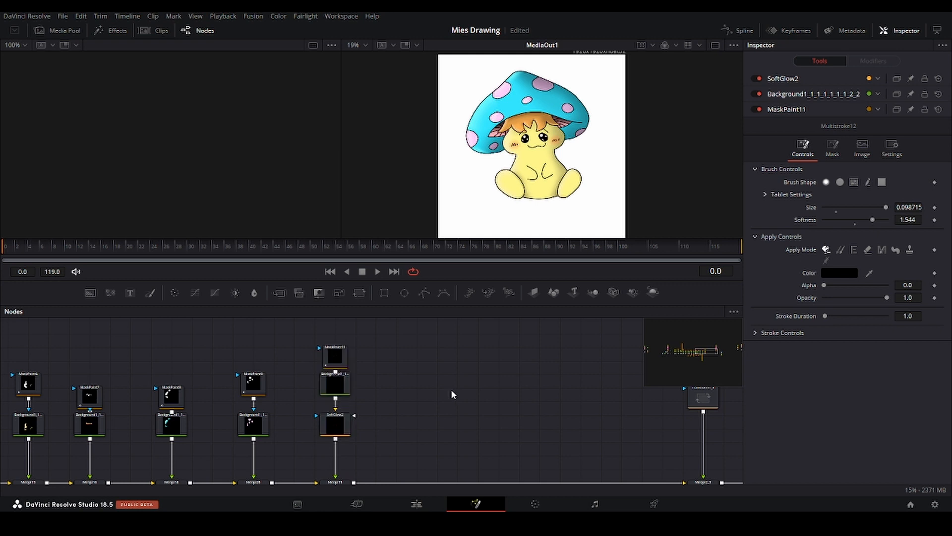
Duplicate the red blush background and merge the copy into the main line after the blush merge
left_click_drag(450, 389, 353, 367)
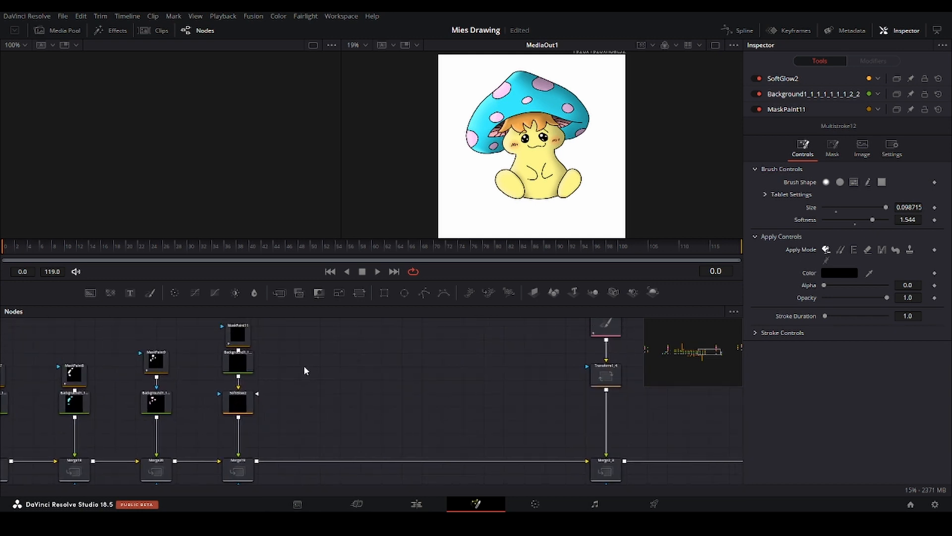
left_click(240, 365)
key("ctrl+v")
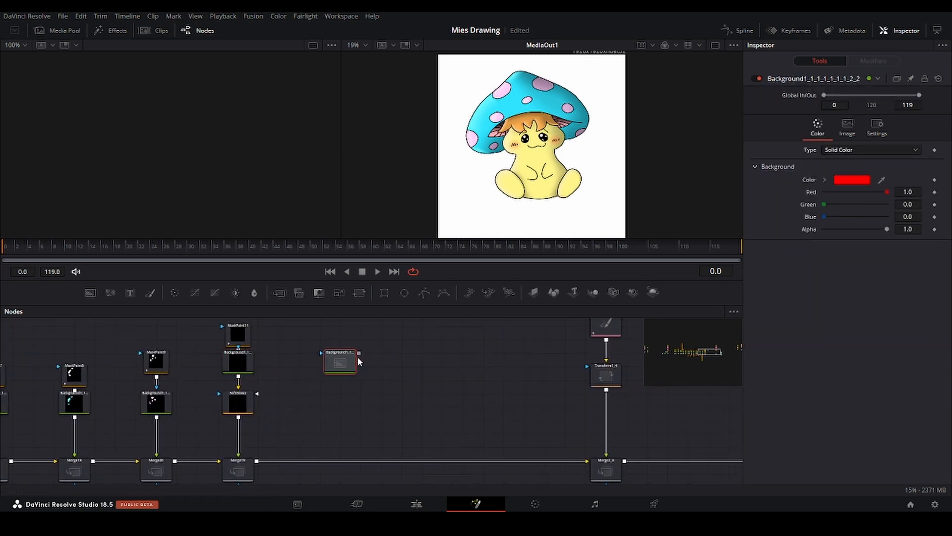
left_click_drag(359, 352, 258, 461)
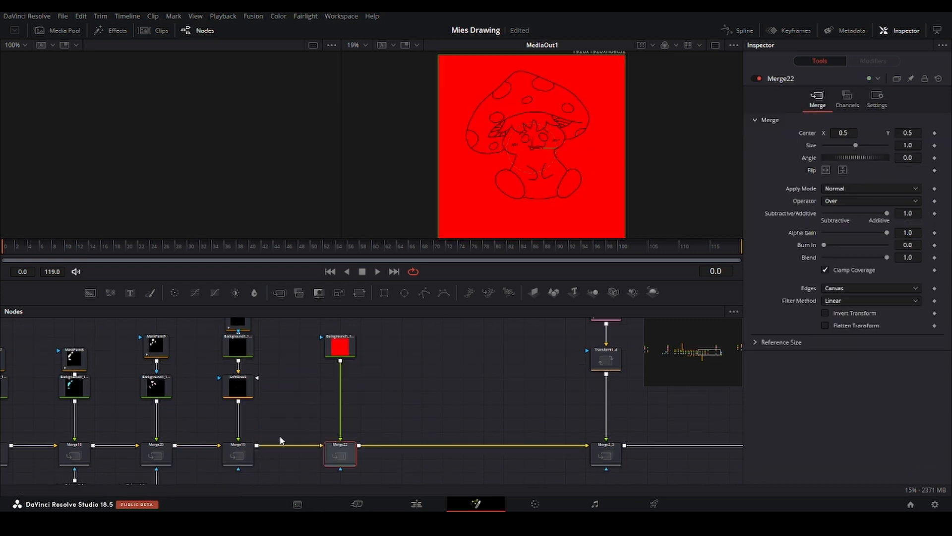
Change the new background's color to white with Red, Green and Blue at 1.0
left_click(340, 345)
left_click(857, 181)
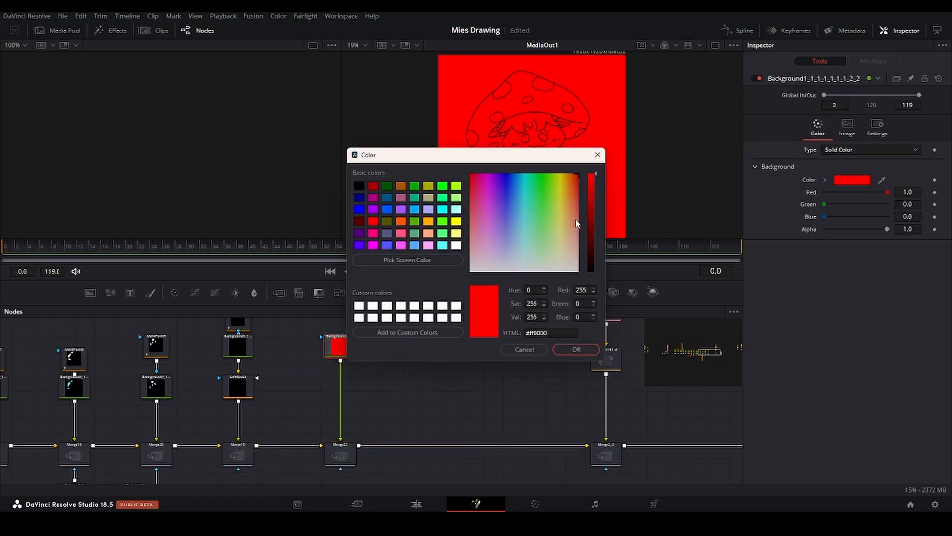
left_click_drag(571, 221, 584, 302)
left_click(570, 343)
Add a Mask Paint node to the white background and paint a shine along the cap's outer edge, trimming it with Alpha 0.0
scroll(365, 350, "up", 2)
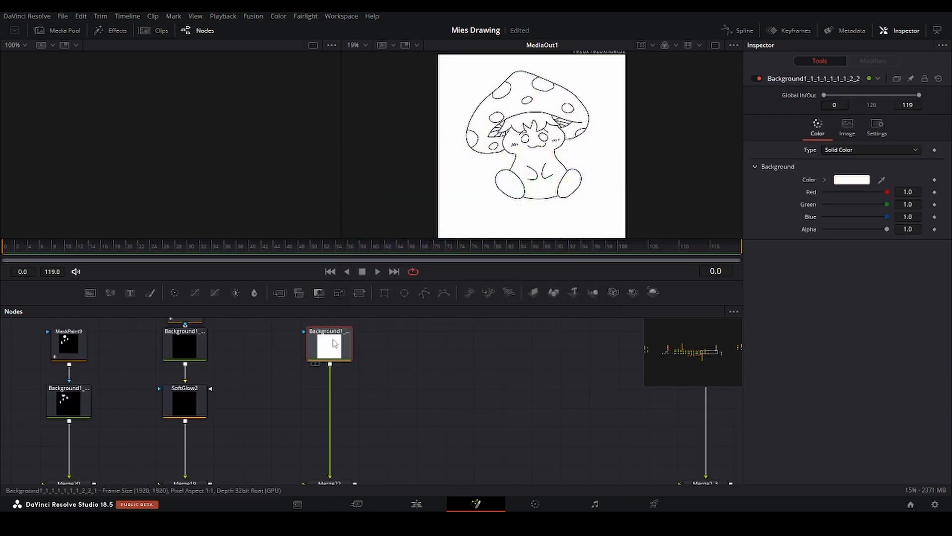
left_click_drag(333, 340, 332, 398)
key("shift+space")
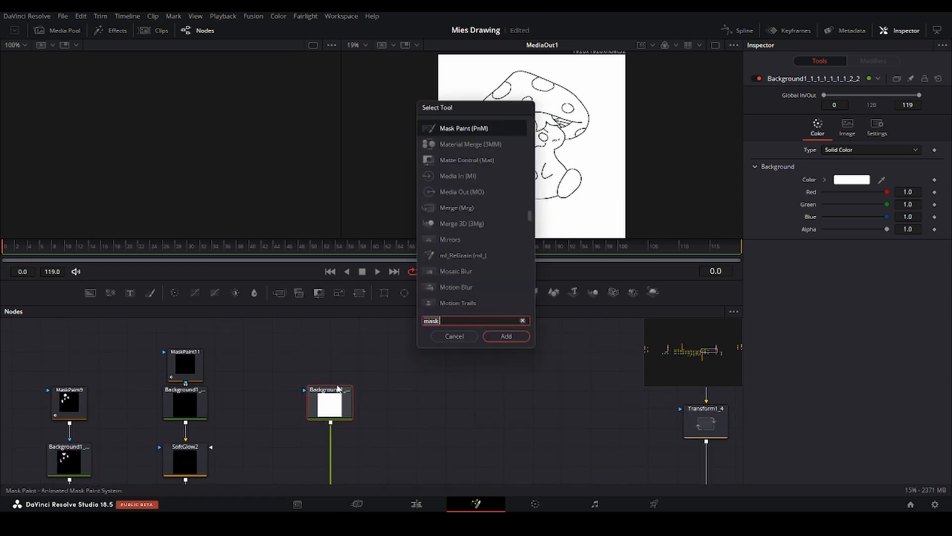
type("mask")
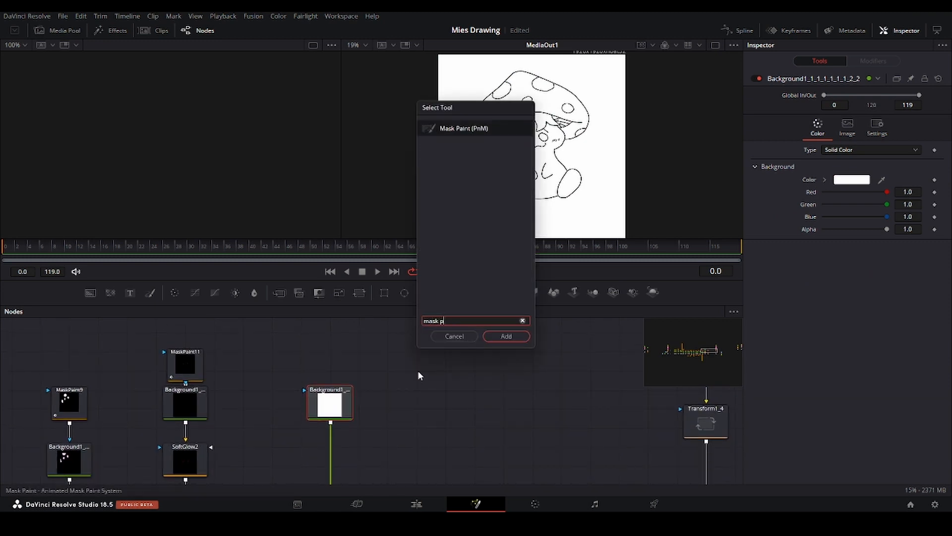
key("Return")
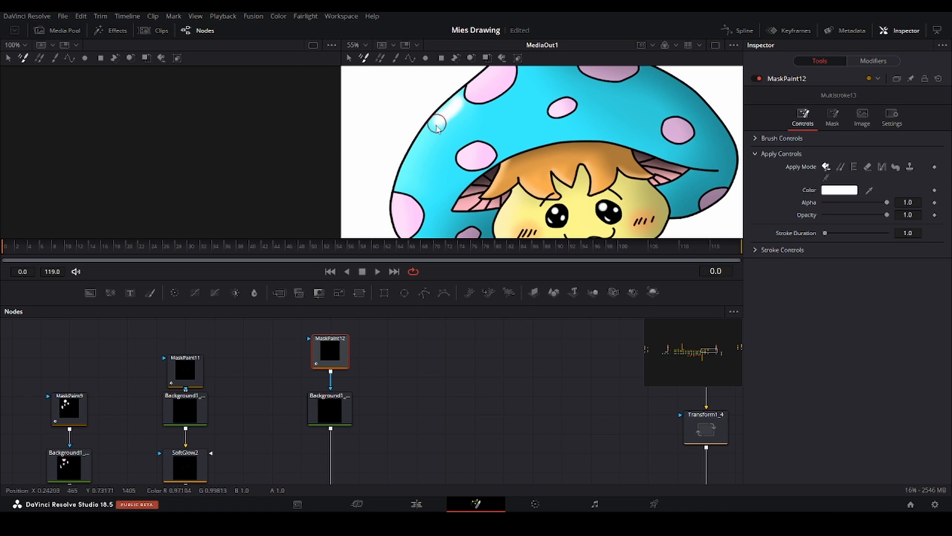
left_click_drag(436, 128, 408, 176)
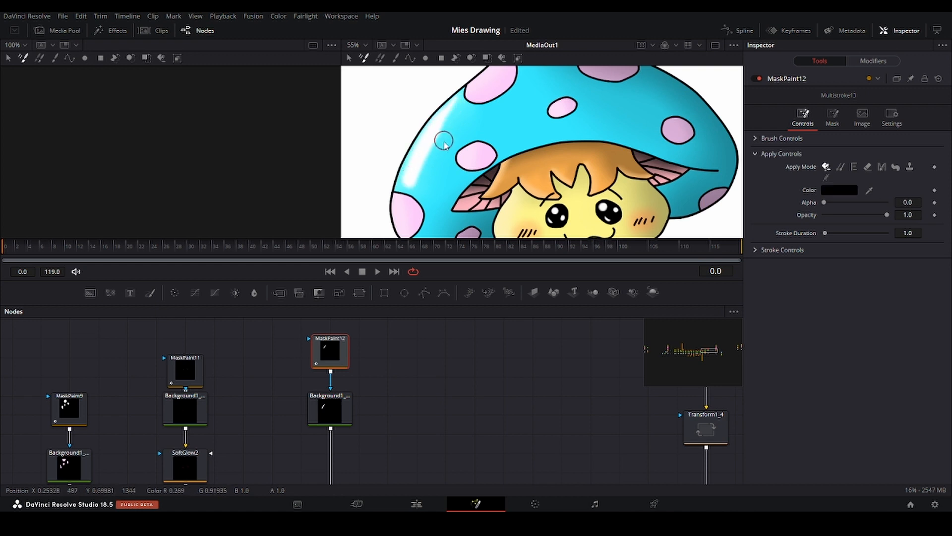
left_click_drag(461, 96, 446, 130)
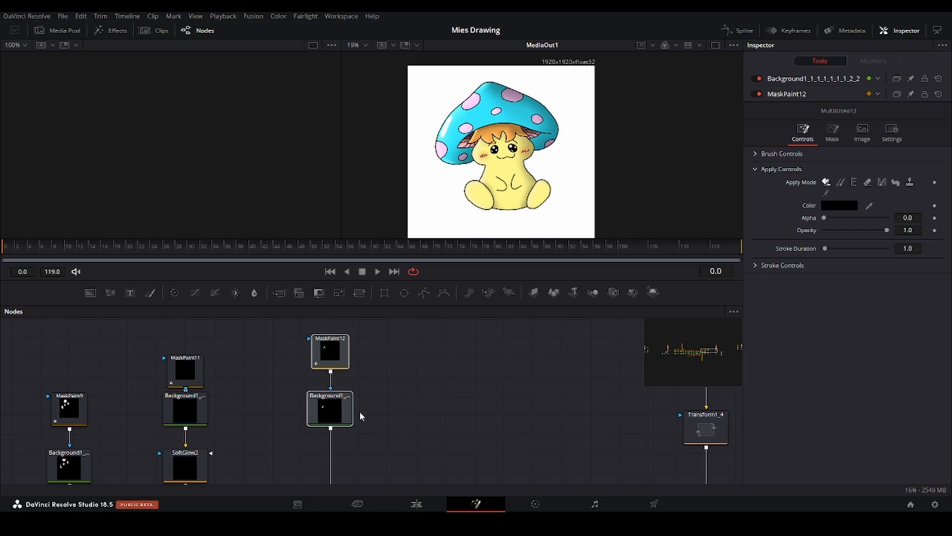
Compare the cap with the white shine's background and mask nodes disabled and enabled
key("ctrl+p")
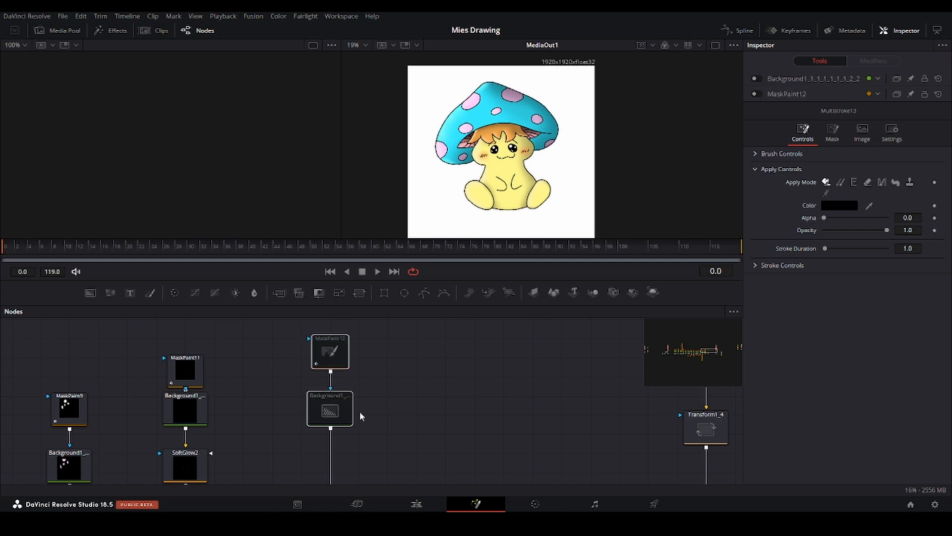
key("ctrl+p")
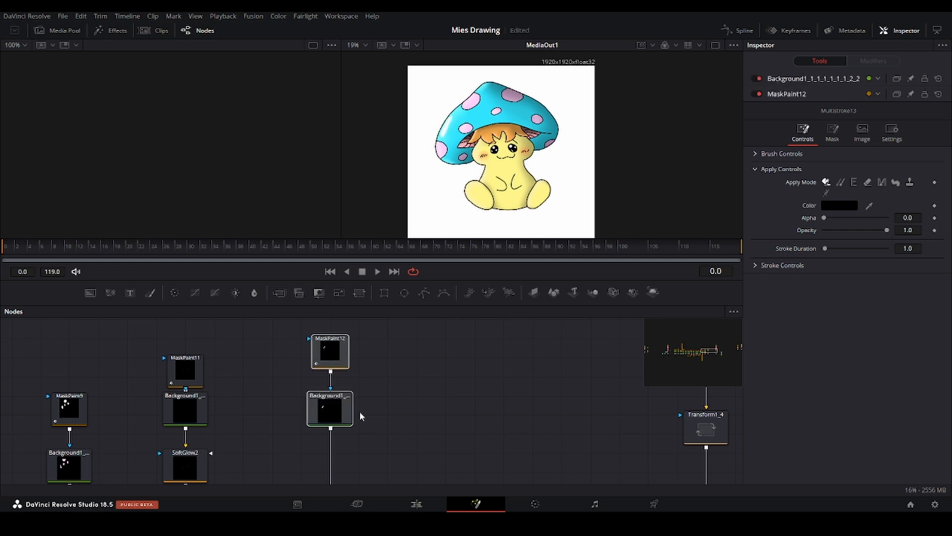
key("ctrl+p")
key("ctrl+p")
scroll(505, 148, "up", 1)
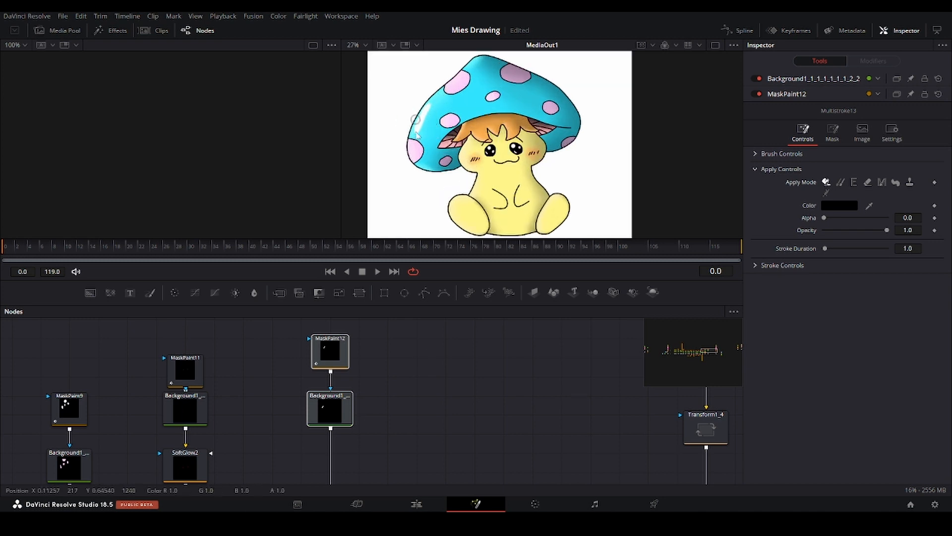
Duplicate the blush's red background and soft glow nodes and merge the copy into the main line after the white shine merge
left_click_drag(440, 384, 439, 364)
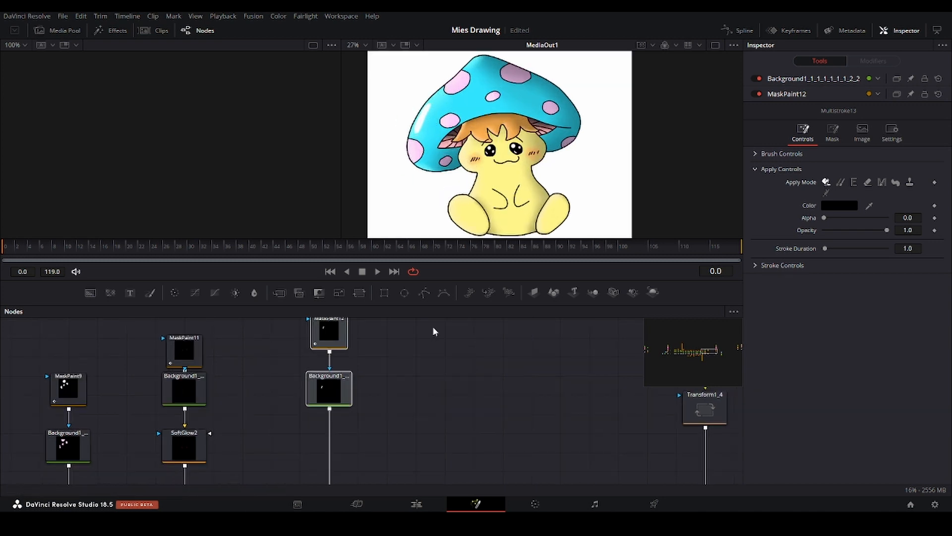
scroll(433, 332, "down", 3)
left_click_drag(311, 344, 265, 409)
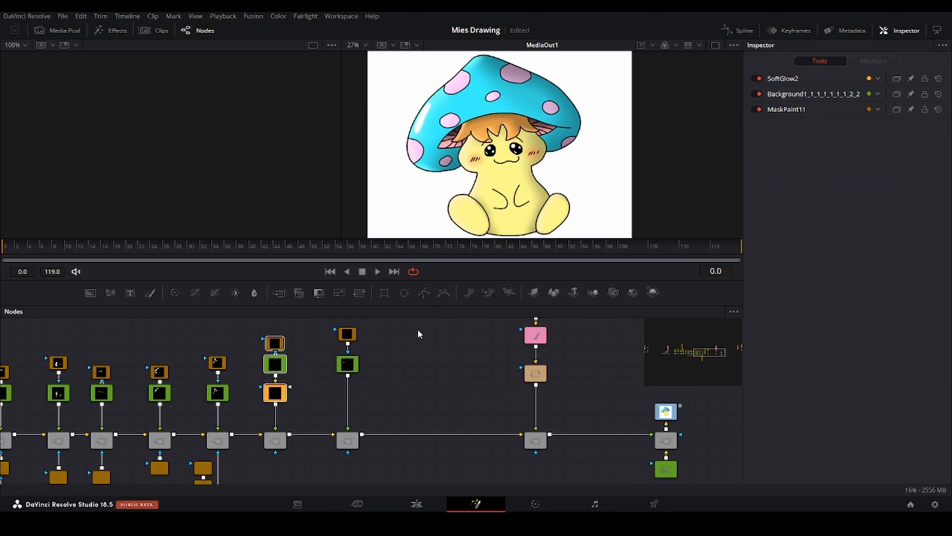
left_click_drag(312, 351, 268, 402)
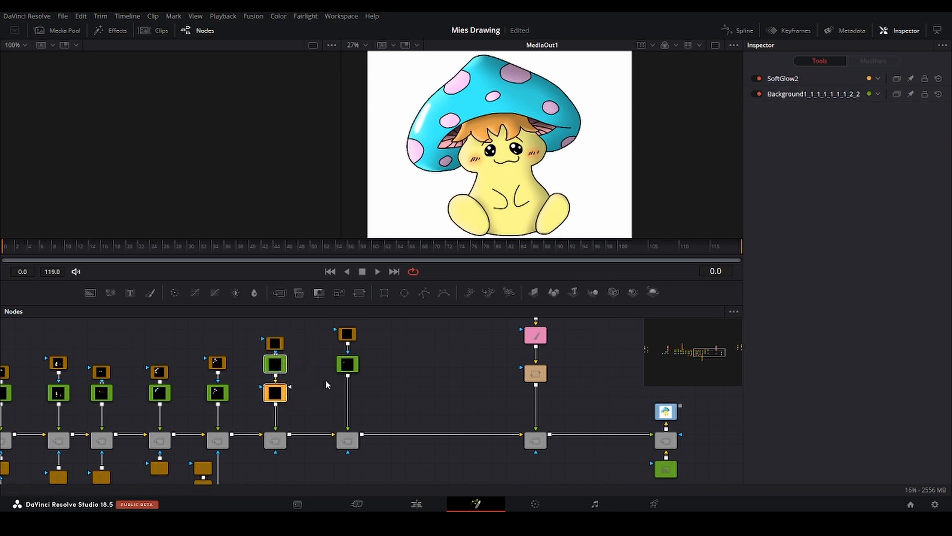
key("ctrl+v")
left_click_drag(408, 379, 367, 437)
Change the duplicated glowing background's color to white with Red, Green and Blue at 1.0
left_click(391, 355)
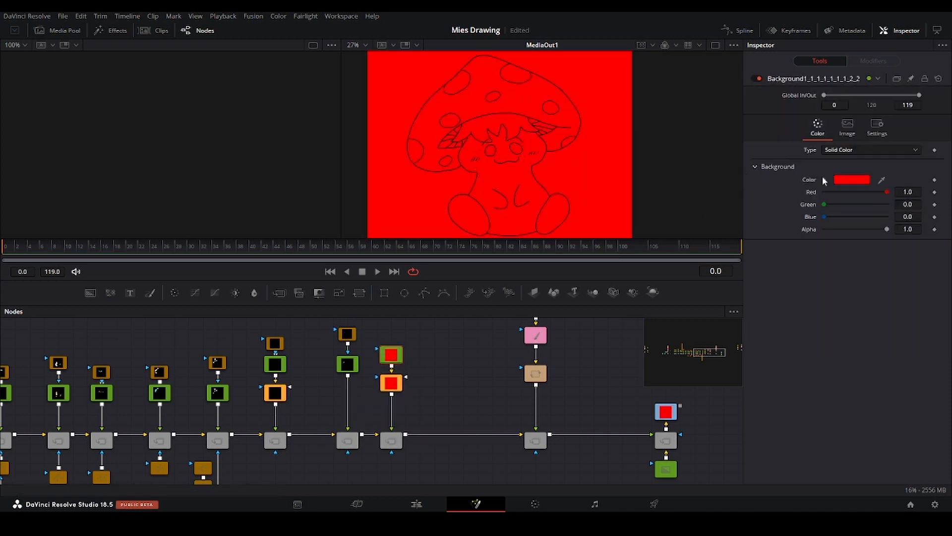
left_click(837, 181)
left_click_drag(564, 252, 579, 278)
left_click(591, 350)
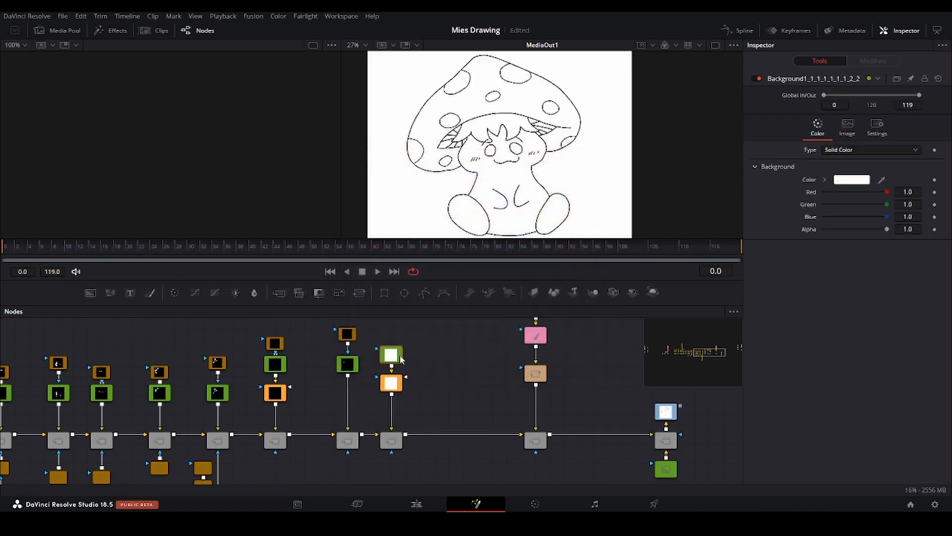
Add a Mask Paint node to the glowing white background and paint a soft glow over the cap's shine with Alpha 0.047
key("shift+space")
type("mask")
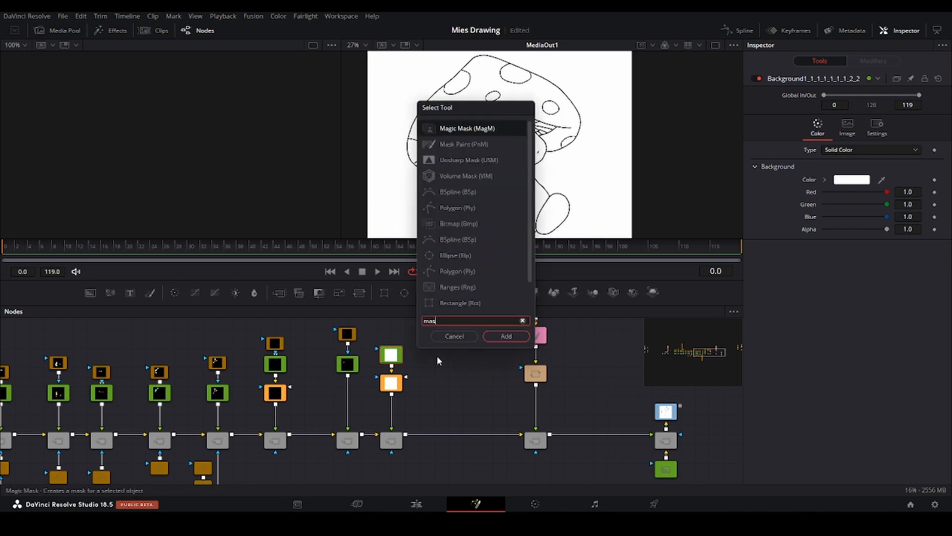
left_click(494, 334)
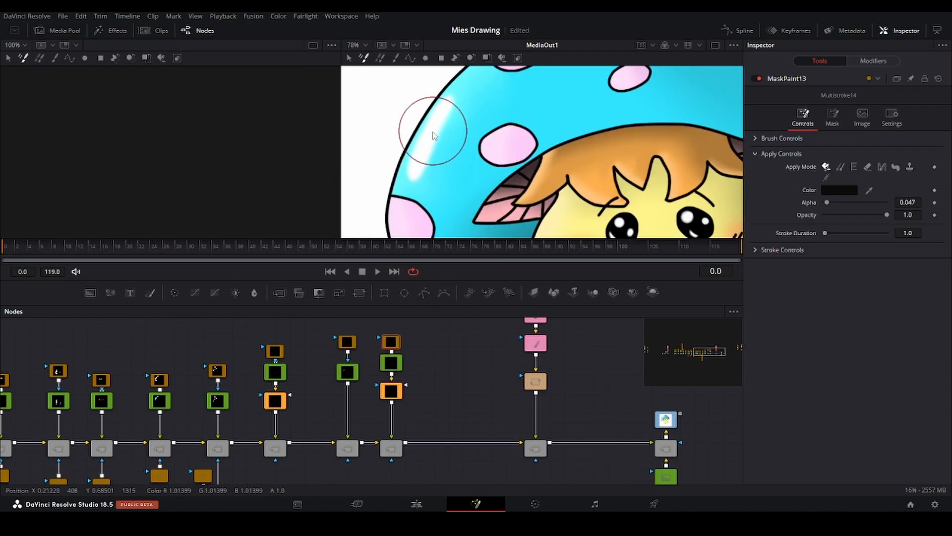
mouse_move(423, 142)
left_mouse_down()
mouse_move(412, 166)
mouse_move(426, 122)
mouse_move(443, 108)
left_mouse_up()
scroll(549, 123, "down", 3)
left_click_drag(563, 133, 463, 134)
scroll(471, 154, "down", 2)
Compare the drawing with the glowing white background disabled and enabled, and examine the whole mushroom
left_click(391, 363)
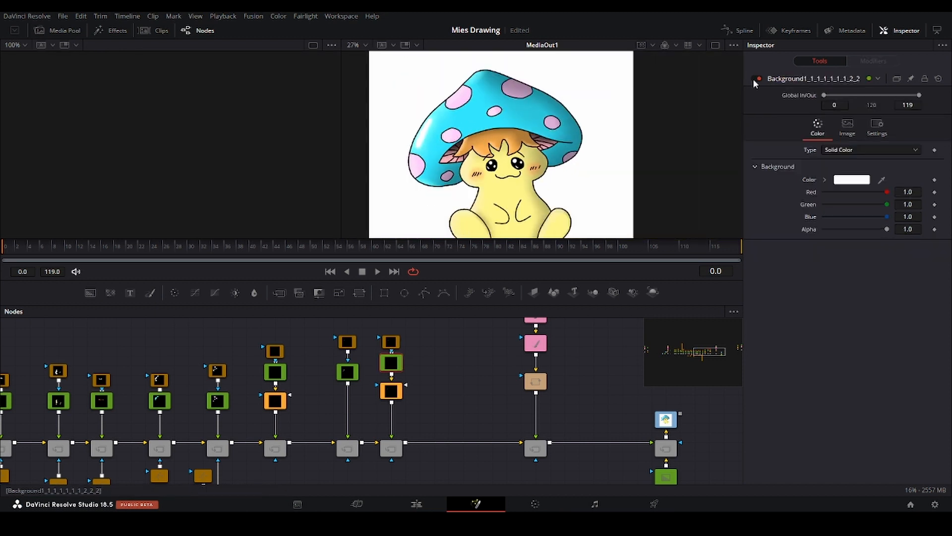
left_click(755, 79)
left_click(754, 79)
left_click(755, 80)
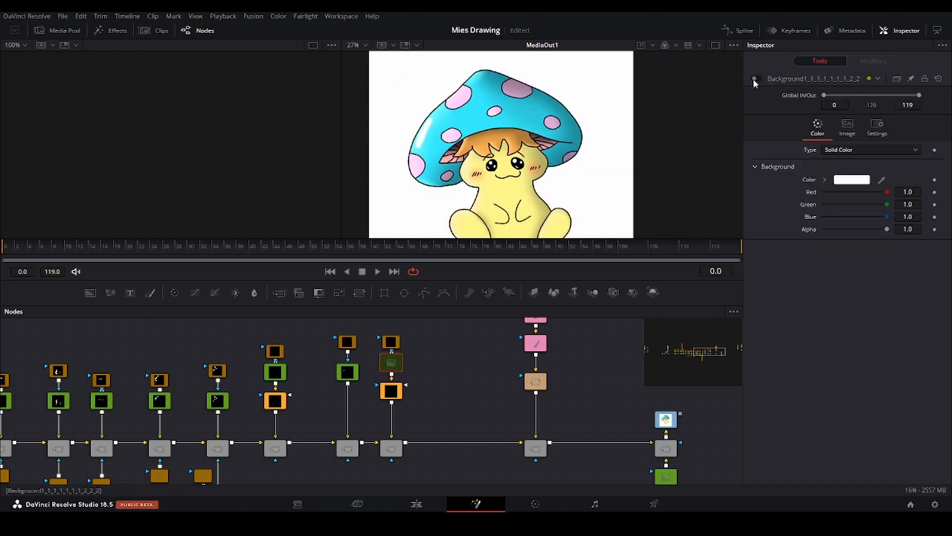
left_click(755, 80)
left_click_drag(515, 136, 507, 131)
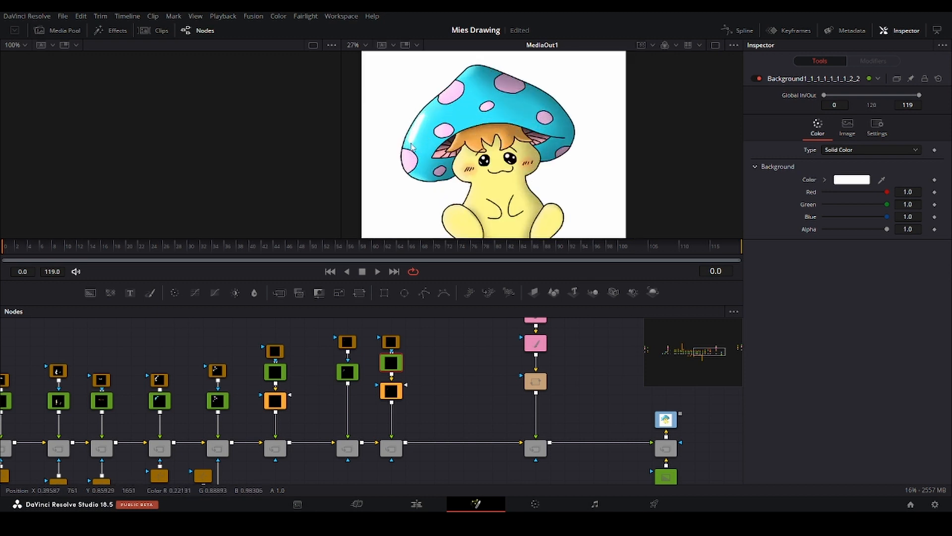
scroll(542, 167, "down", 2)
scroll(541, 163, "up", 1)
scroll(487, 159, "down", 2)
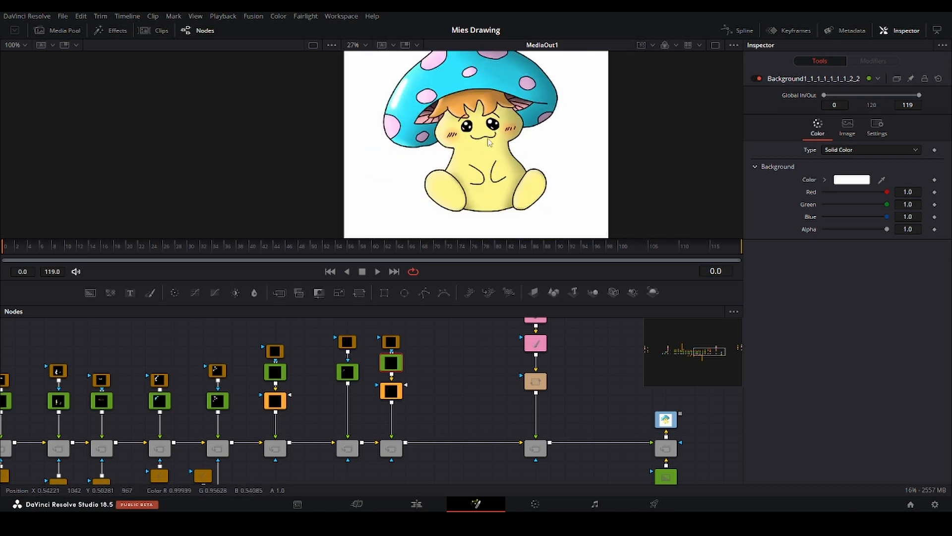
scroll(314, 365, "down", 6)
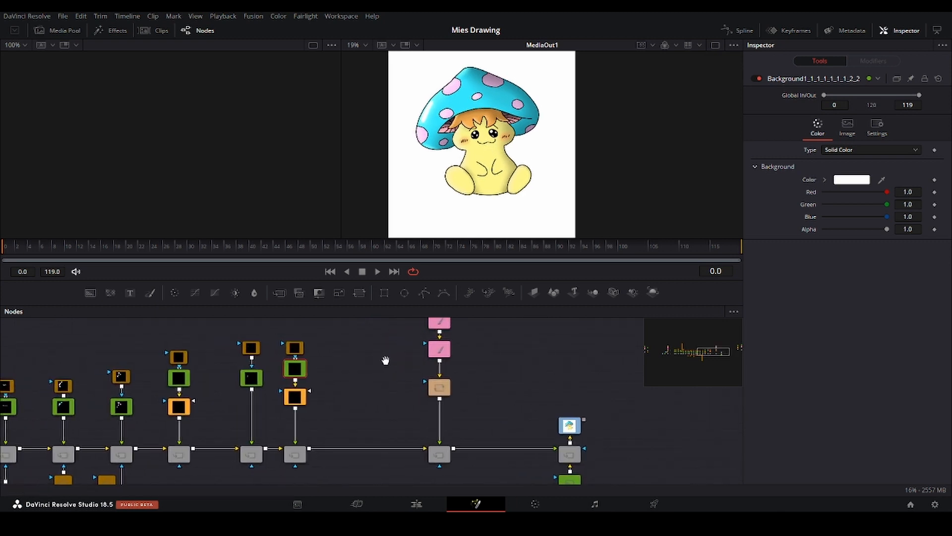
Move the line-art branch, its merge and the output nodes farther along the main line to make room for more nodes
left_click_drag(517, 355, 487, 364)
left_click_drag(525, 331, 448, 442)
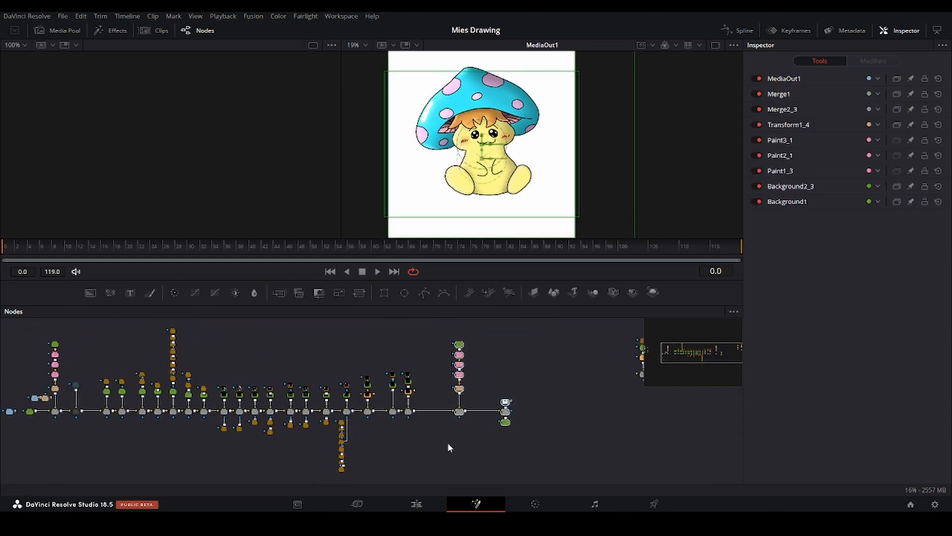
left_click_drag(464, 411, 561, 410)
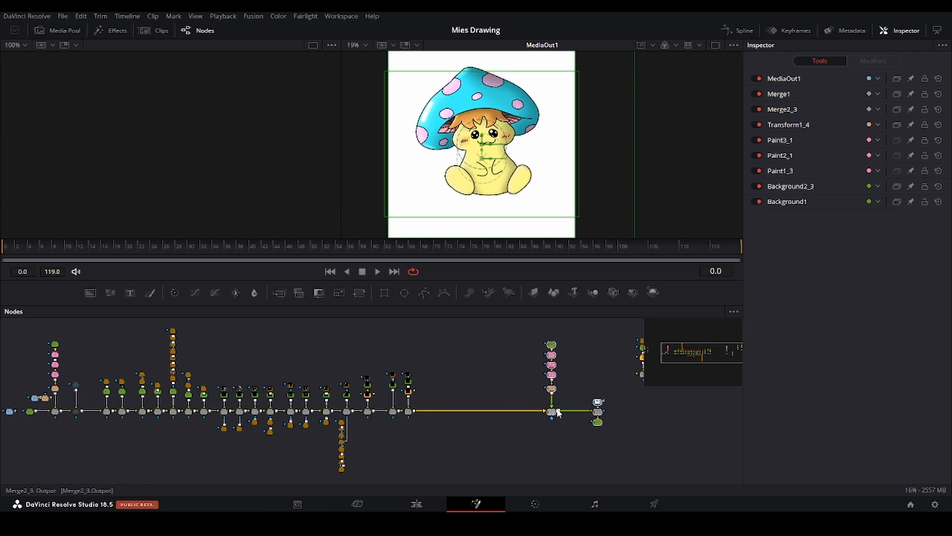
Add a pEmitter connected to a pRender and merge the render into the main line after the glowing shine merge
scroll(499, 371, "up", 6)
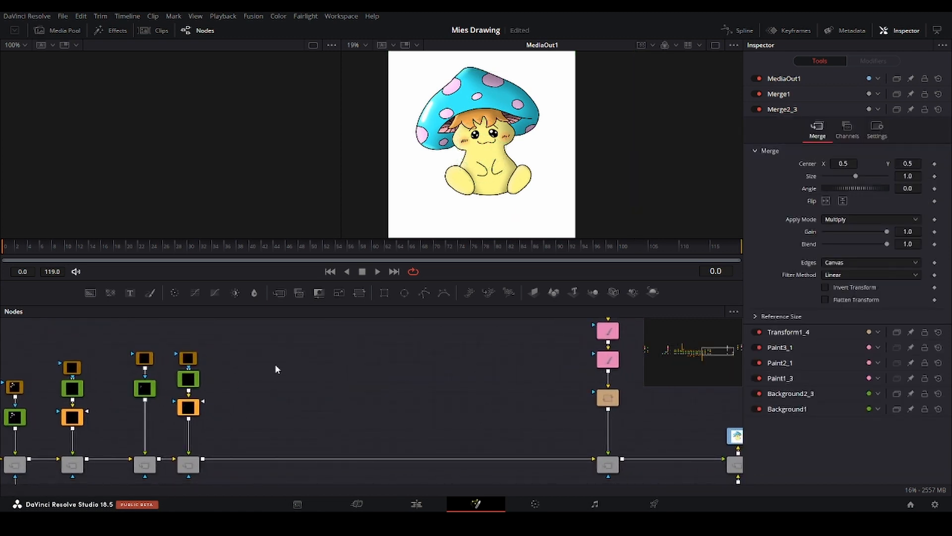
key("shift+space")
type("pemitt")
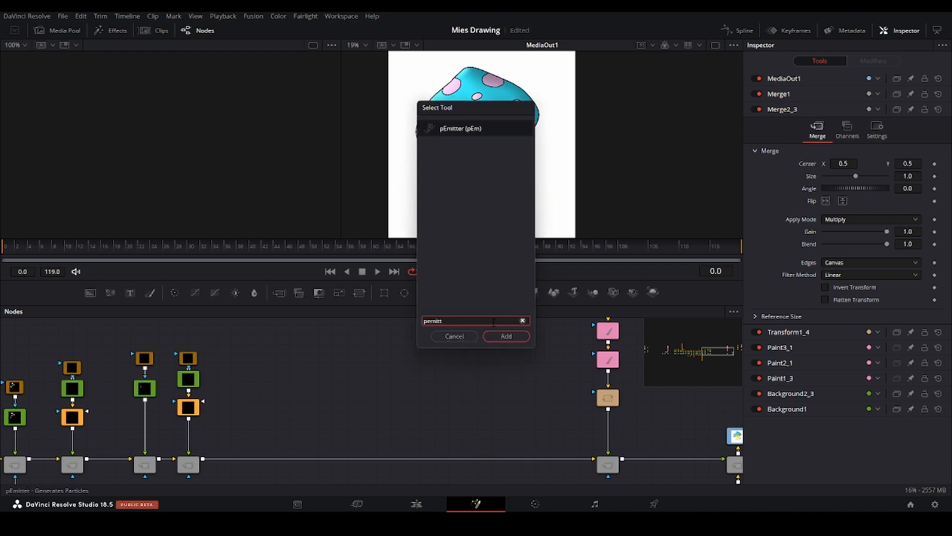
left_click(506, 336)
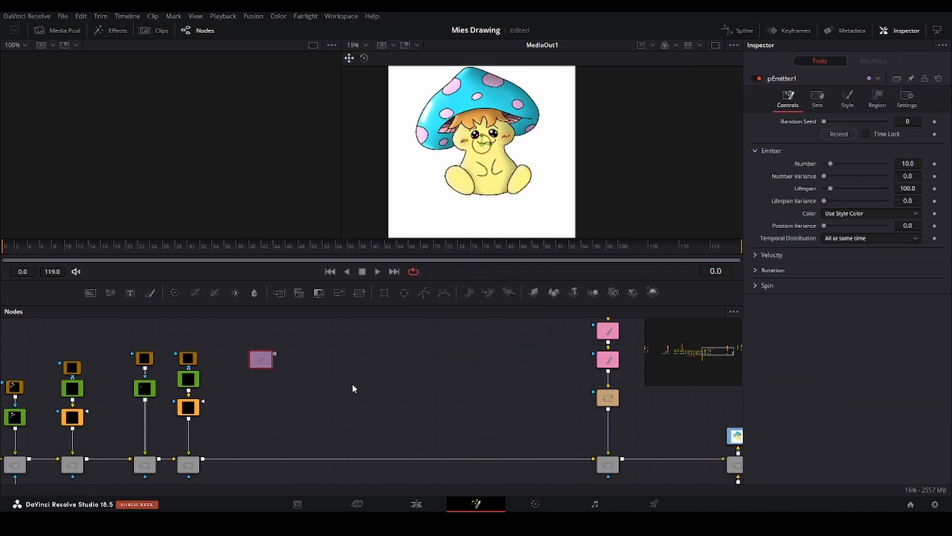
key("shift+space")
type("prender")
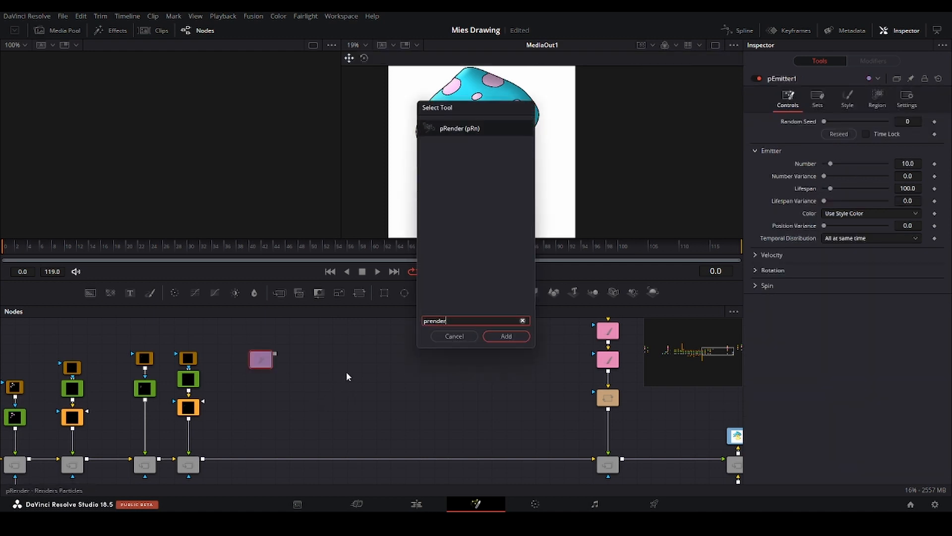
left_click(506, 336)
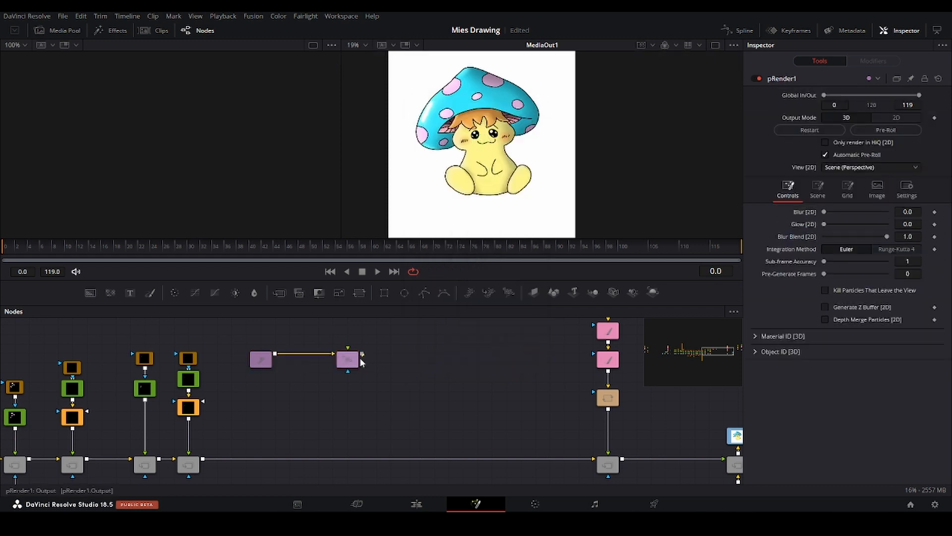
left_click_drag(362, 354, 213, 459)
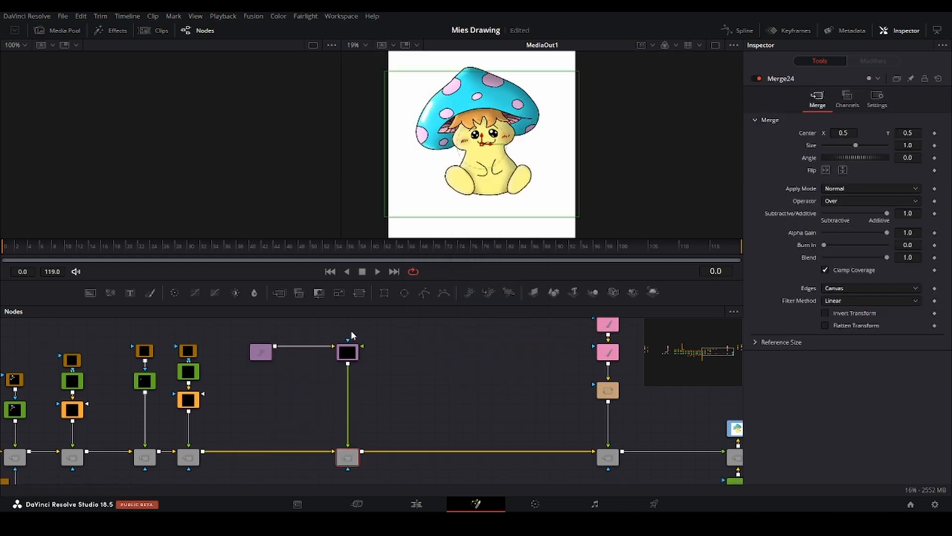
Set the particle emitter's Number to 100 and its particle style to Blob
scroll(350, 329, "up", 3)
left_click(203, 380)
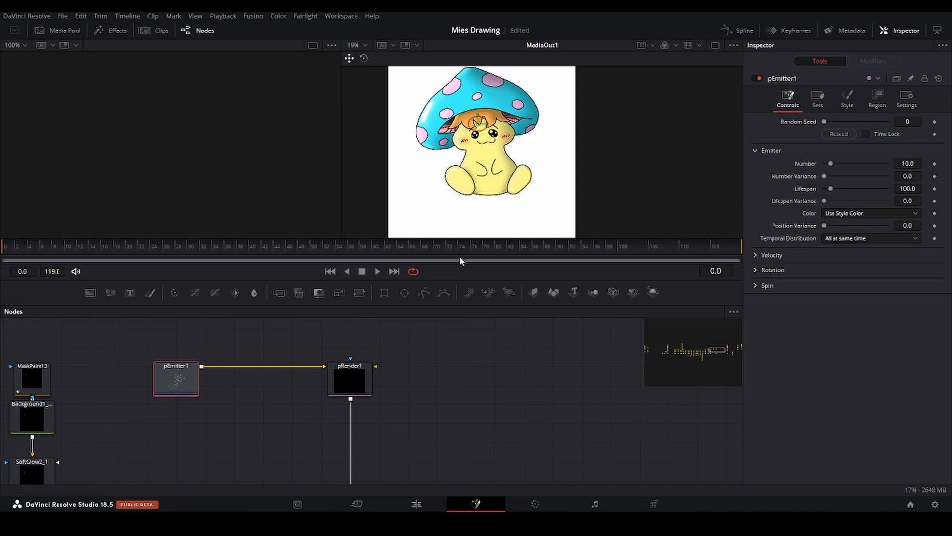
left_click(350, 378)
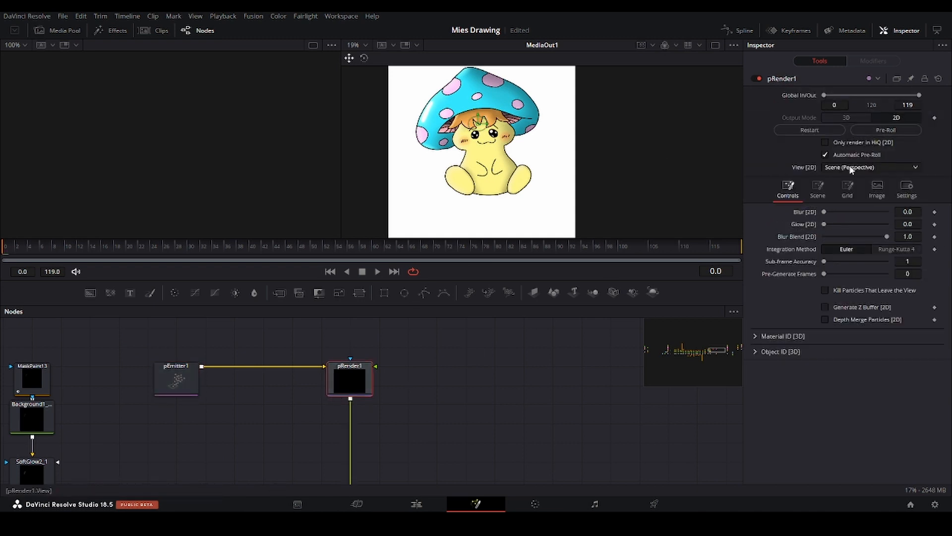
left_click(180, 375)
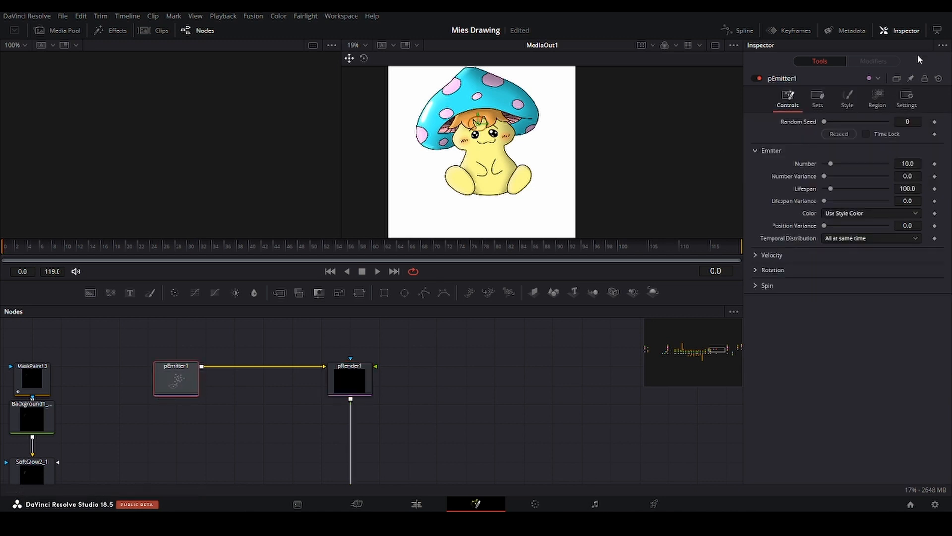
left_click(908, 164)
type("100")
left_click(910, 176)
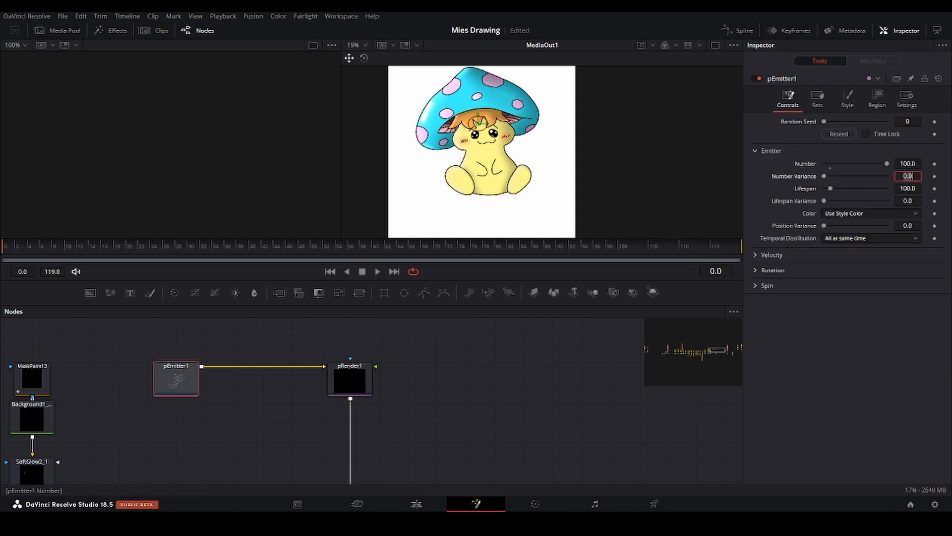
left_click(847, 98)
left_click(857, 134)
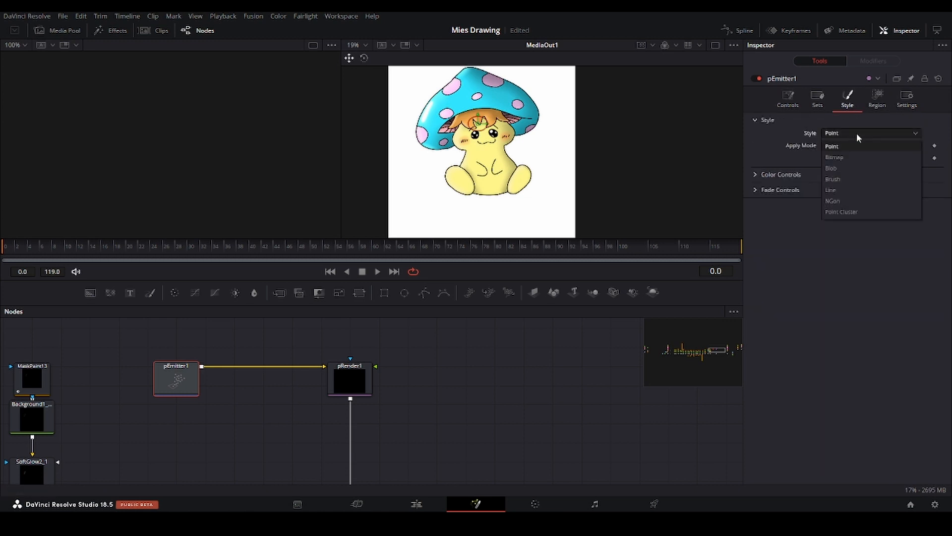
left_click(850, 170)
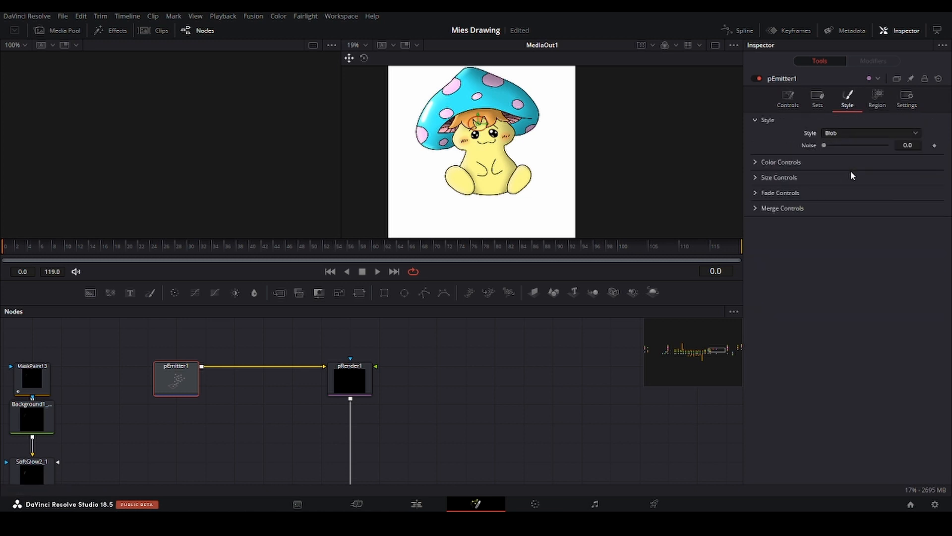
Show the pRender in the empty viewer and enlarge the emitter's spherical region until it surrounds most of the mushroom
left_click(359, 381)
key("1")
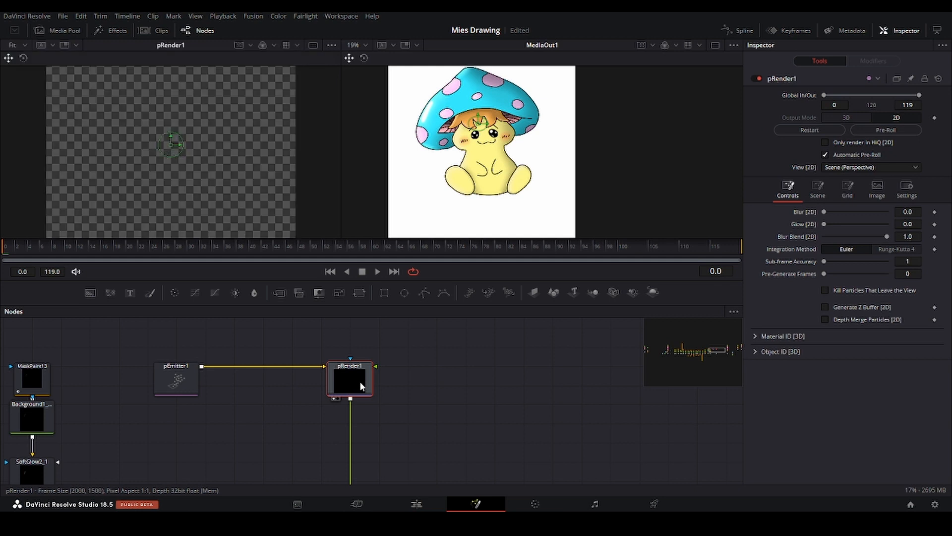
left_click_drag(118, 224, 141, 162)
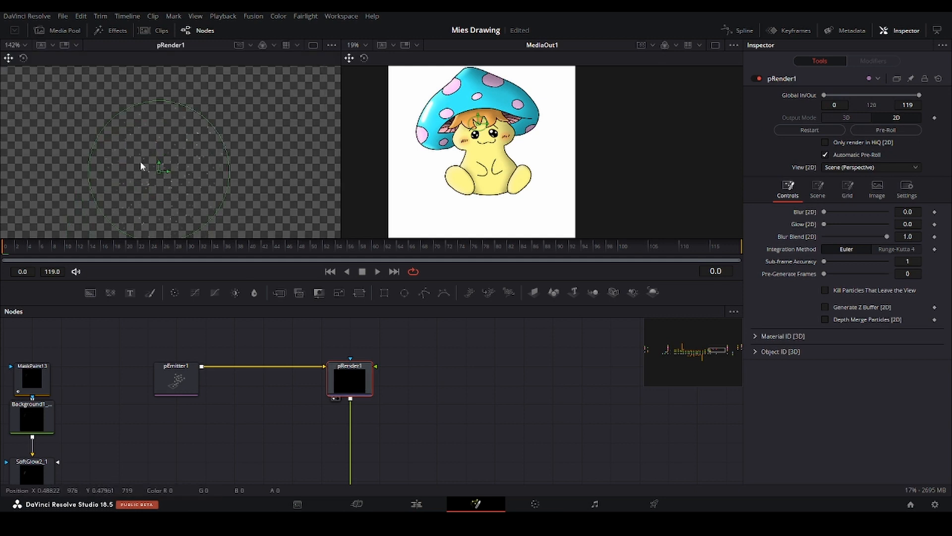
scroll(268, 189, "down", 8)
scroll(243, 181, "up", 3)
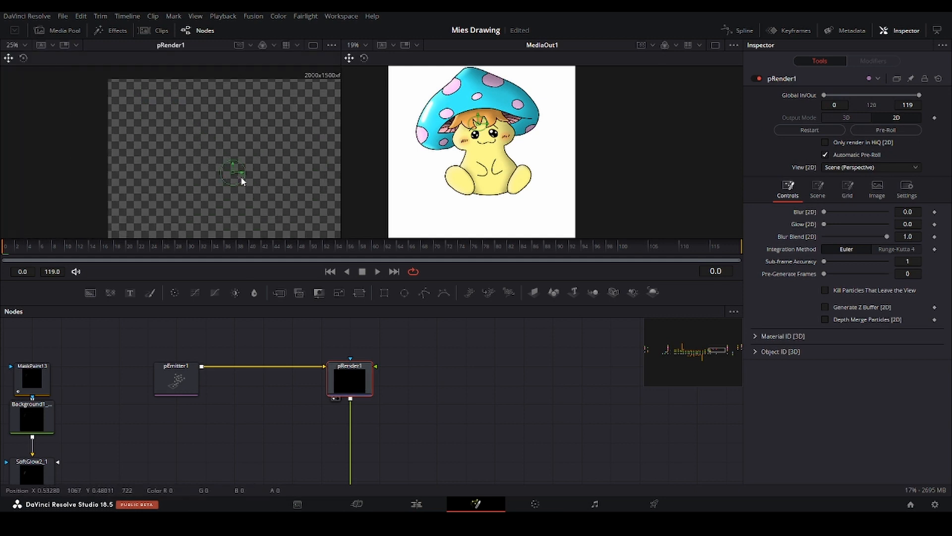
left_click_drag(242, 180, 324, 245)
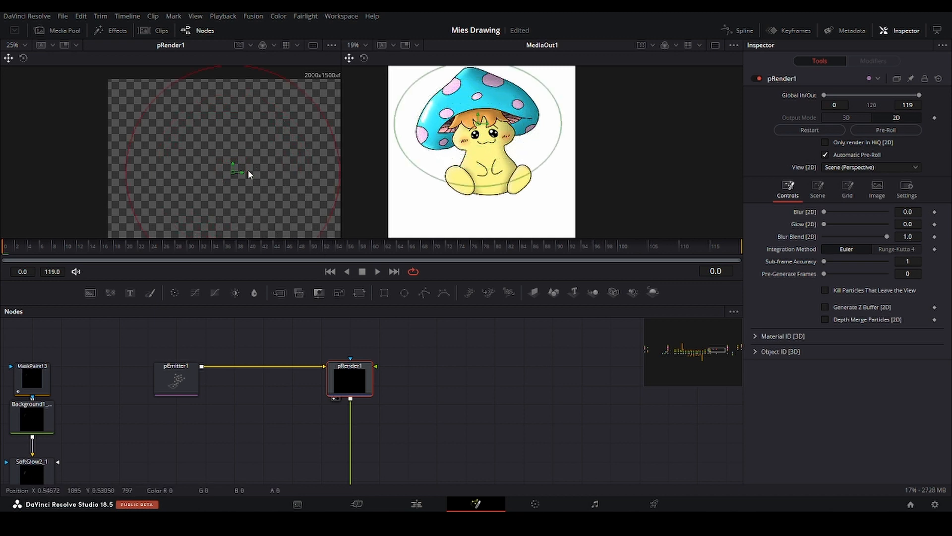
scroll(248, 169, "up", 4)
scroll(267, 162, "down", 4)
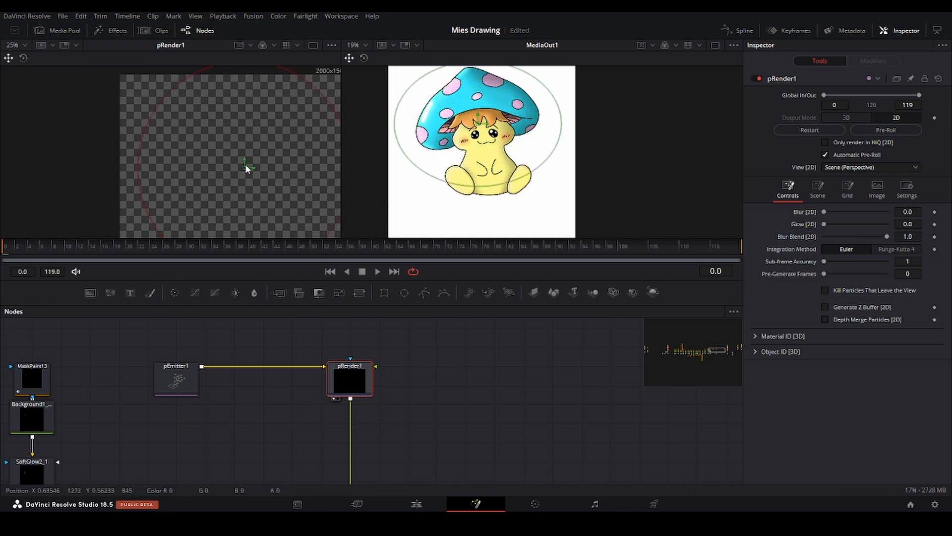
left_click(192, 387)
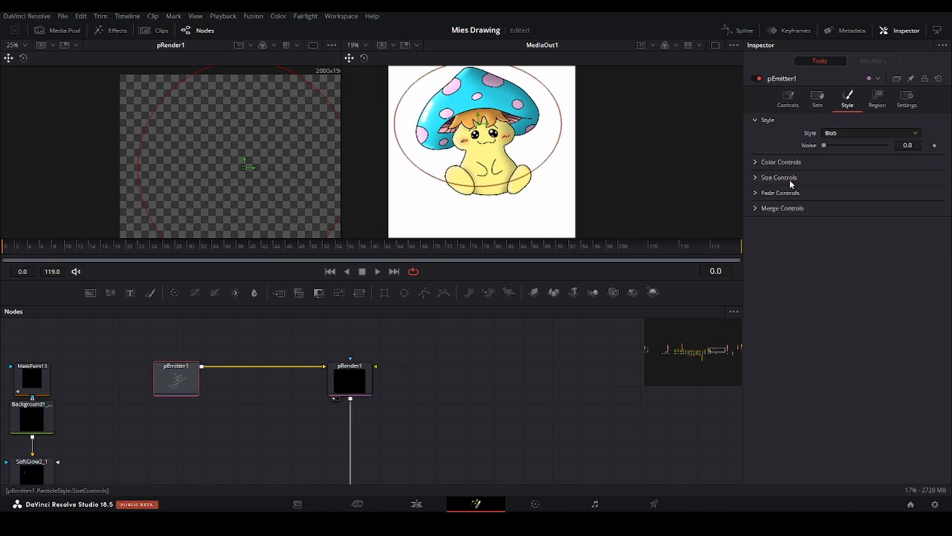
Set particle Size to 3.0, Size Variance to 0.4331, Size to Velocity to -0.117 and Size Z Scale to 1.354, and reposition the emitter region around the mushroom
left_click(754, 178)
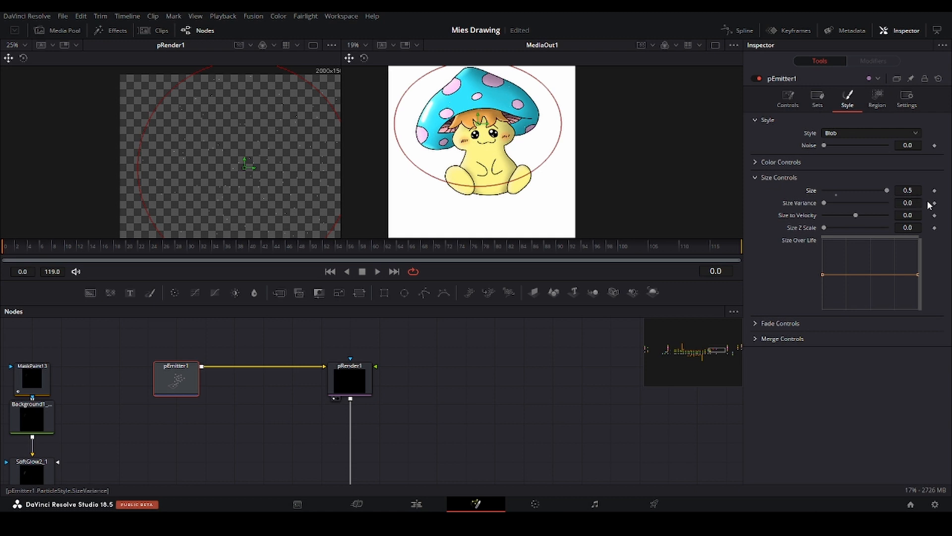
double_click(916, 190)
key("Tab")
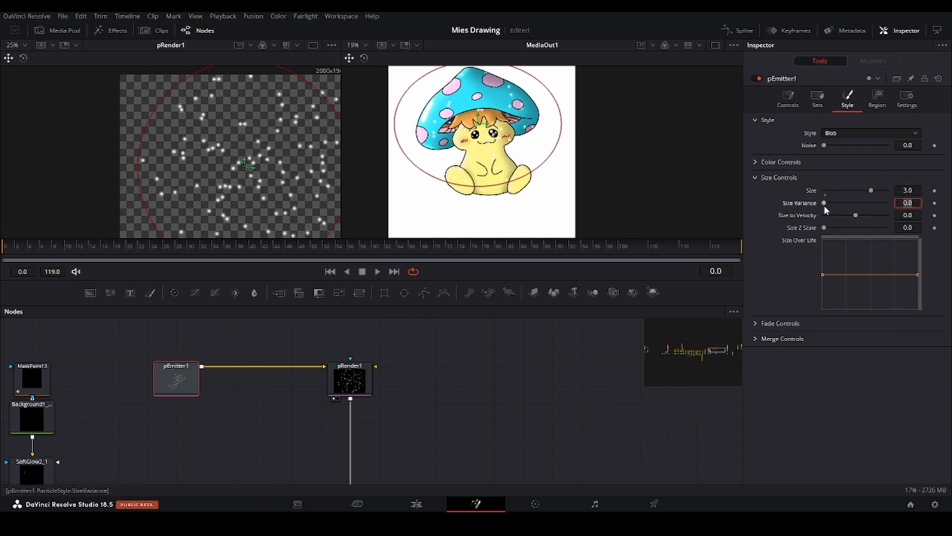
left_click_drag(825, 206, 846, 209)
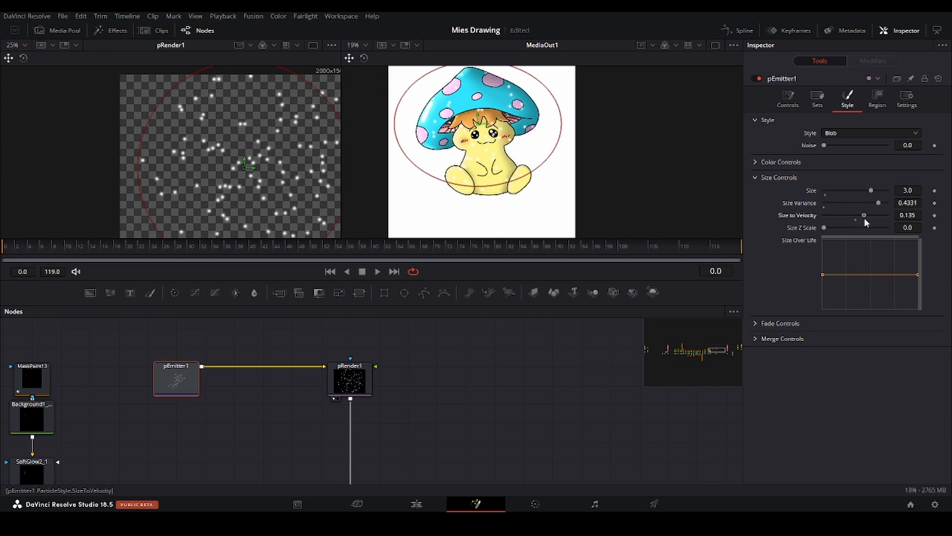
left_click_drag(865, 219, 867, 243)
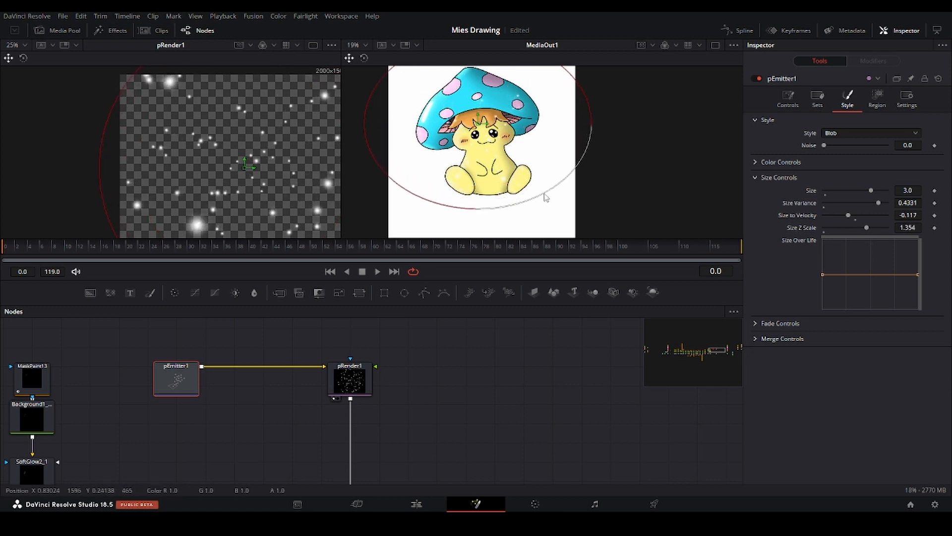
left_click_drag(480, 128, 493, 133)
left_click_drag(493, 133, 505, 144)
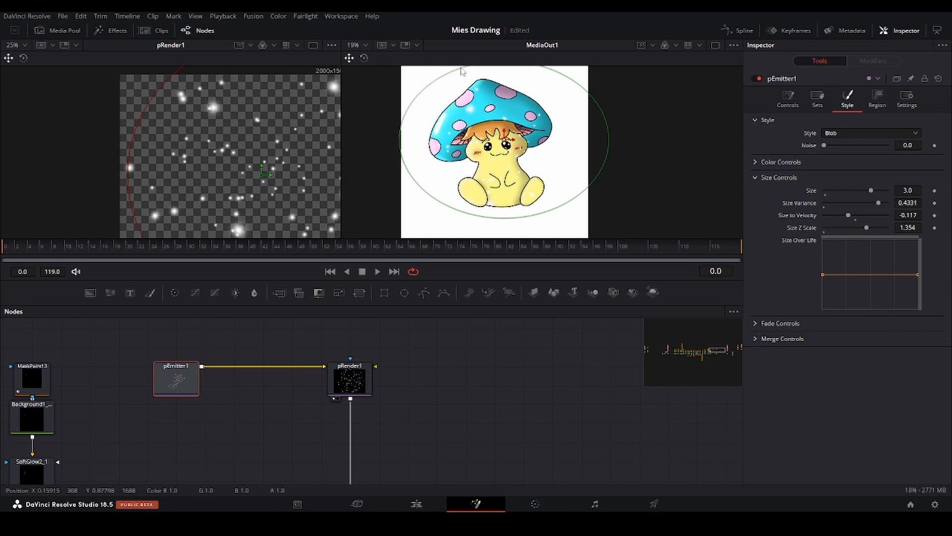
Set the particle emitter's color to light cyan #53f1ff
left_click(755, 162)
left_click(851, 176)
left_click(577, 193)
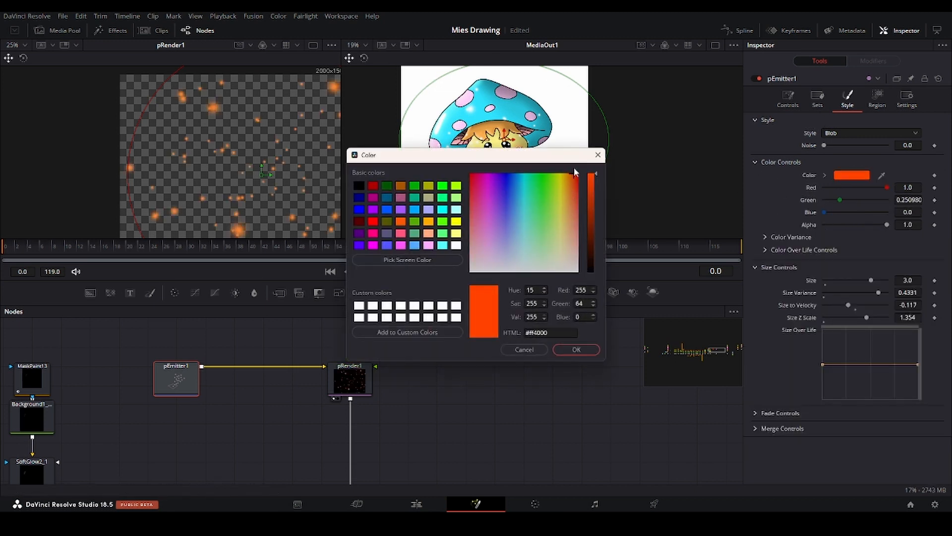
left_click_drag(521, 154, 222, 171)
left_click(209, 192)
left_click(227, 221)
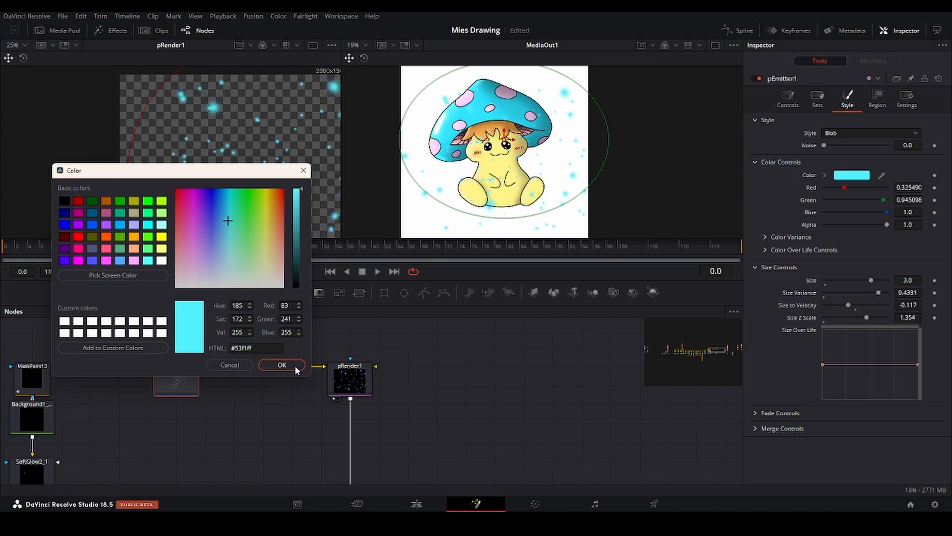
left_click(282, 365)
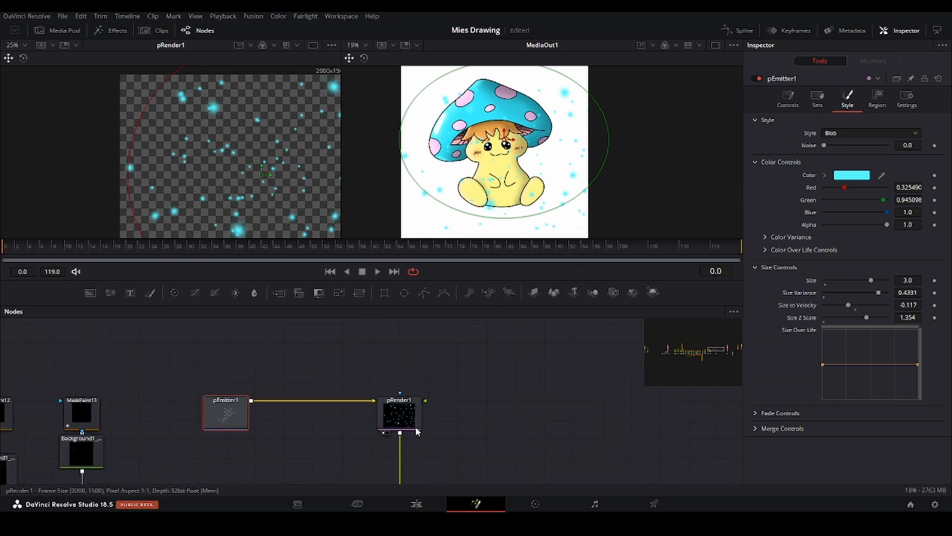
Attach a Mask Paint to the pRender and paint a broad arch over the mushroom to limit where particles show
left_click(400, 420)
key("shift+space")
type("prender")
key("BackSpace")
key("BackSpace")
key("BackSpace")
key("BackSpace")
key("BackSpace")
key("BackSpace")
key("BackSpace")
type("mask pa")
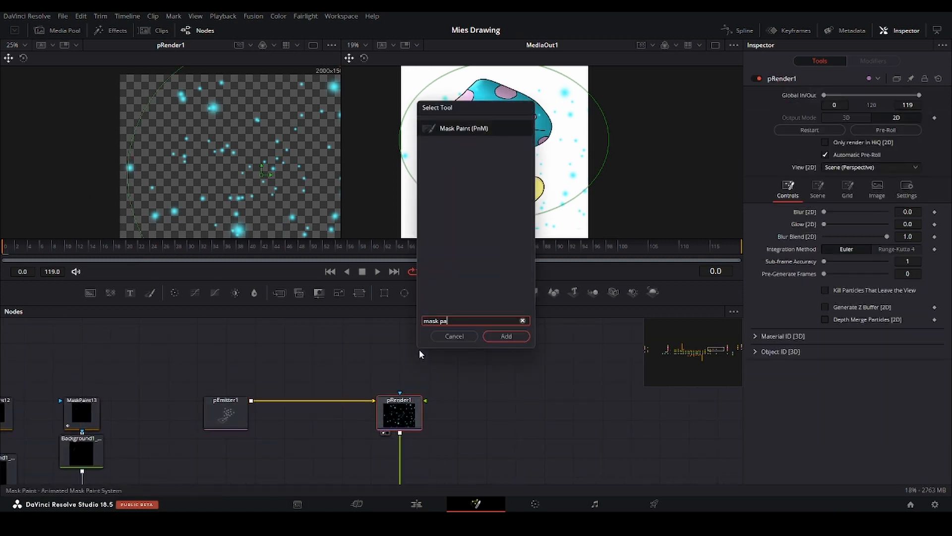
left_click(519, 337)
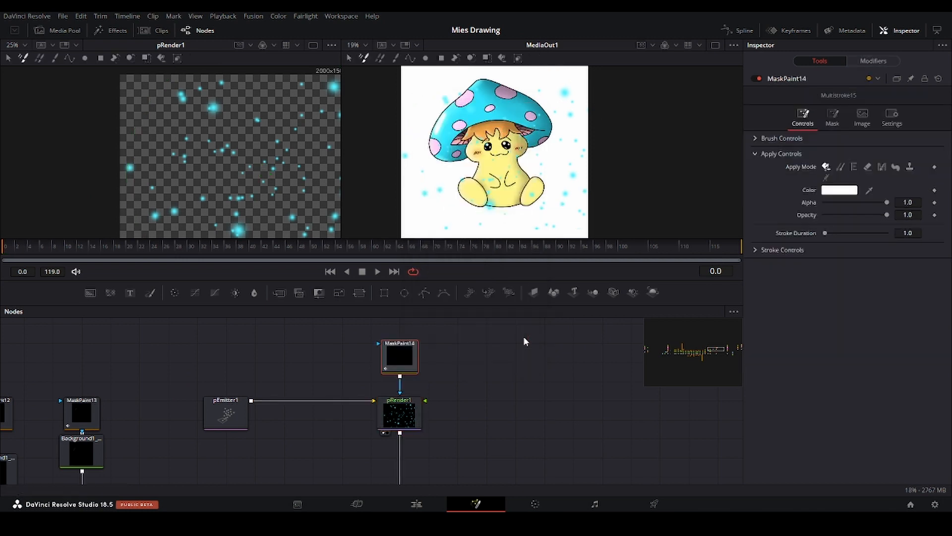
mouse_move(541, 151)
left_mouse_down()
mouse_move(511, 104)
mouse_move(542, 122)
mouse_move(491, 94)
mouse_move(526, 109)
mouse_move(462, 99)
mouse_move(437, 114)
mouse_move(448, 136)
mouse_move(432, 158)
mouse_move(436, 139)
mouse_move(648, 157)
left_mouse_up()
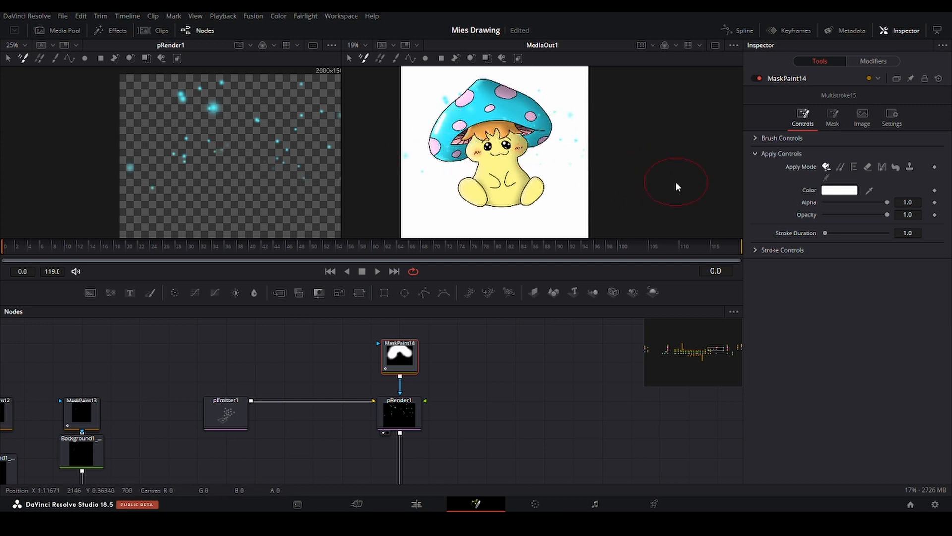
mouse_move(677, 187)
left_mouse_down()
mouse_move(509, 214)
mouse_move(500, 130)
mouse_move(503, 211)
mouse_move(499, 88)
left_mouse_up()
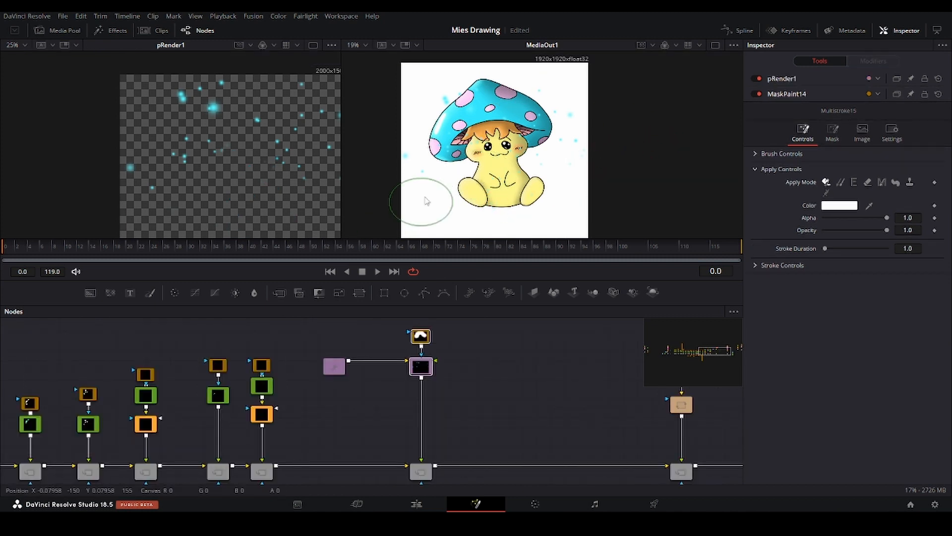
Delete the particle emitter, the pRender, its mask paint and their merge from the node tree
left_click_drag(469, 322, 323, 468)
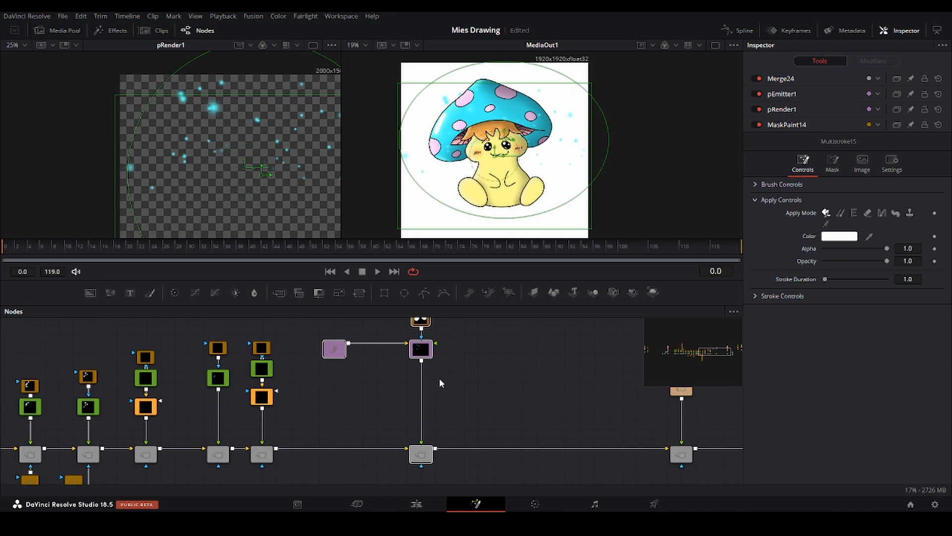
key("Delete")
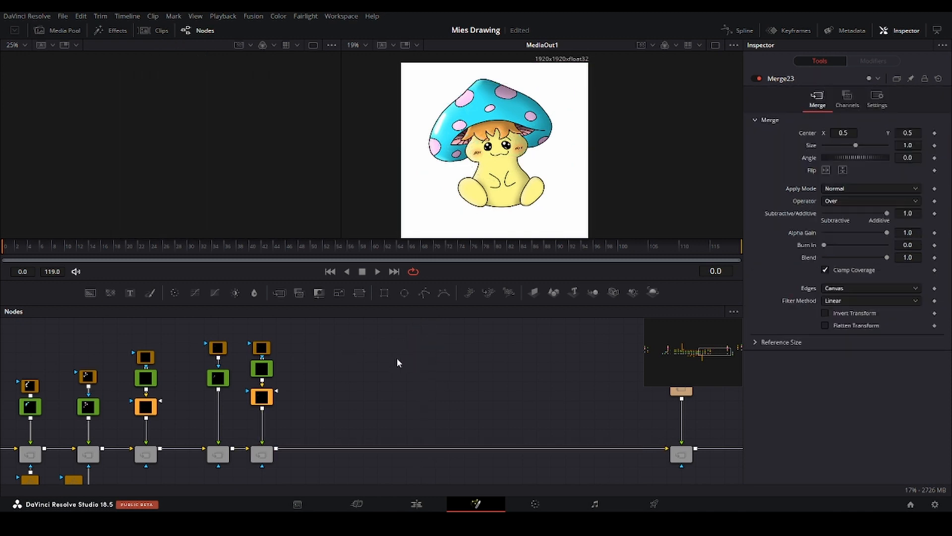
Examine the whole node tree, selecting the base color branches and the shading and glow branches in groups and then individually
left_click_drag(516, 358, 525, 364)
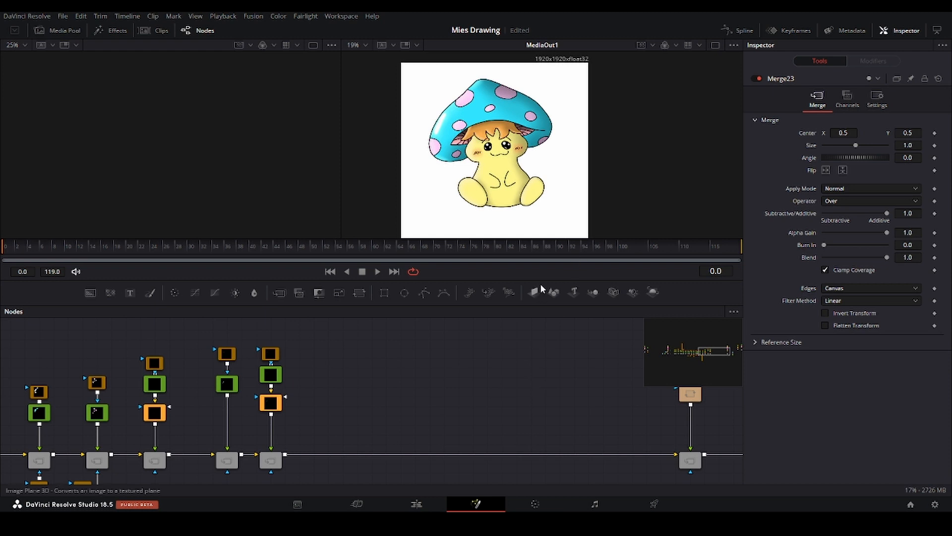
scroll(422, 367, "down", 5)
left_click_drag(306, 369, 407, 381)
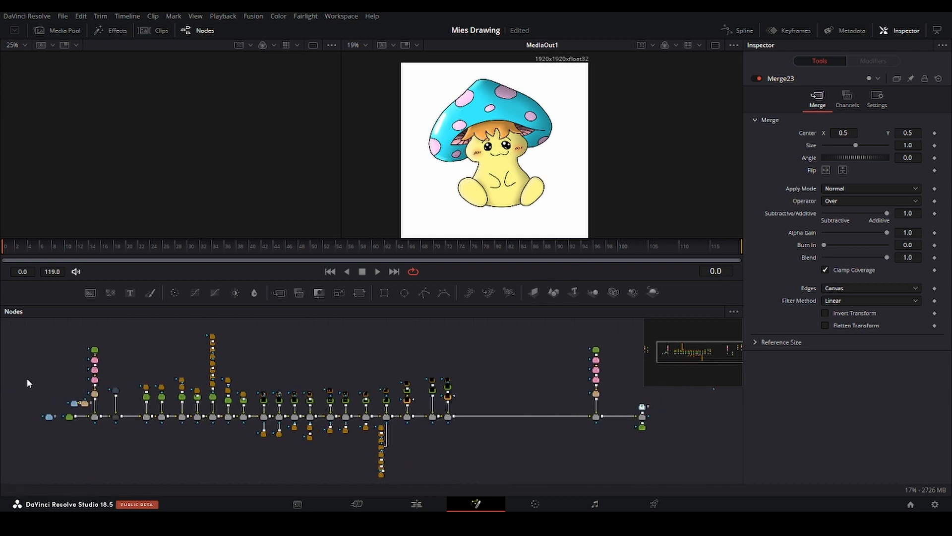
scroll(368, 401, "down", 1)
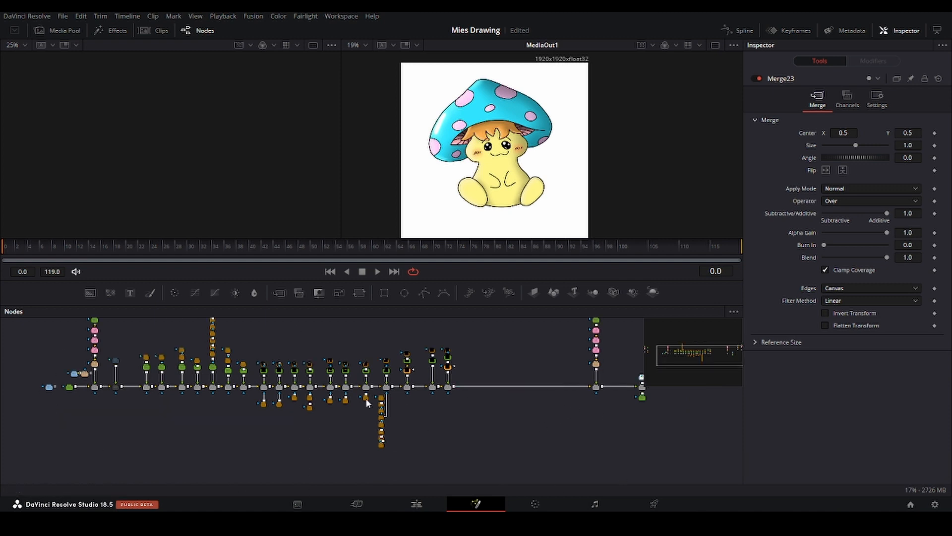
left_click_drag(303, 350, 298, 380)
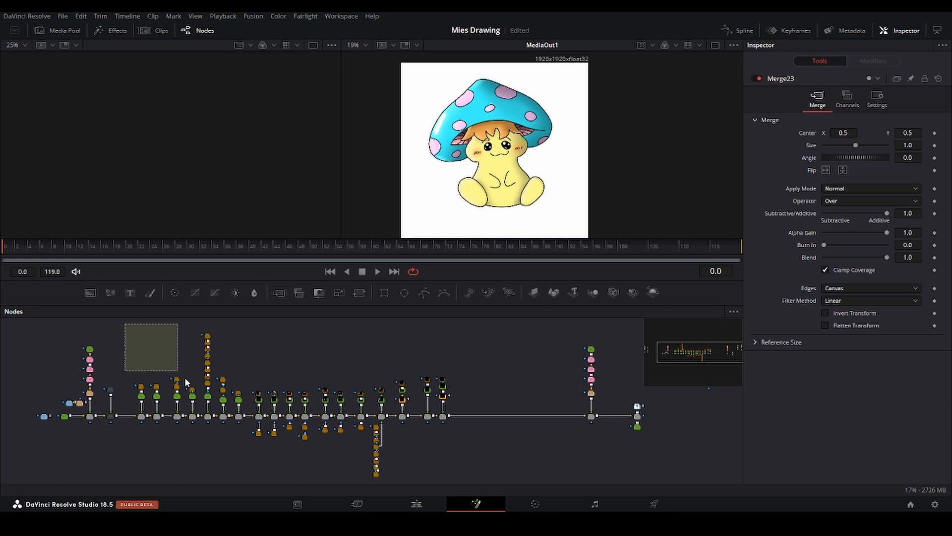
left_click_drag(184, 377, 248, 438)
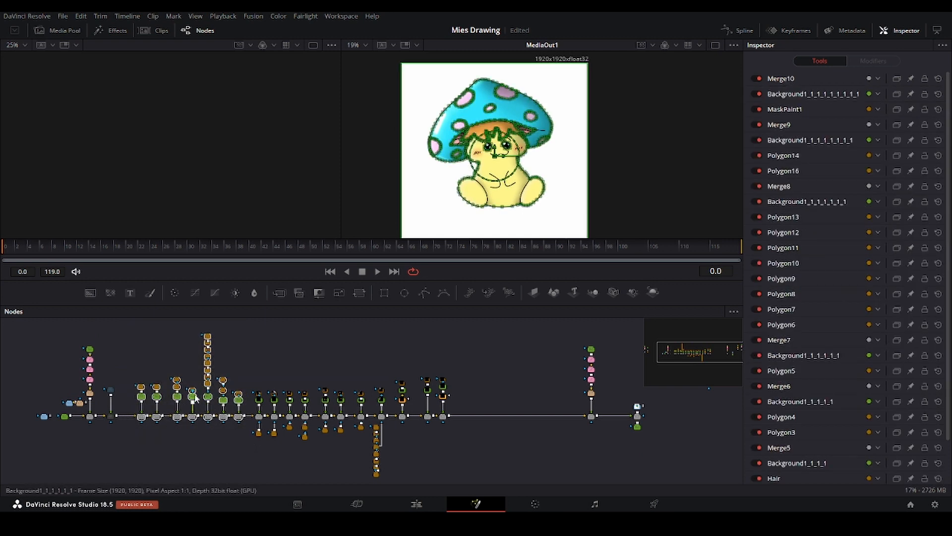
left_click_drag(256, 351, 304, 448)
left_click_drag(483, 356, 424, 433)
left_click(407, 460)
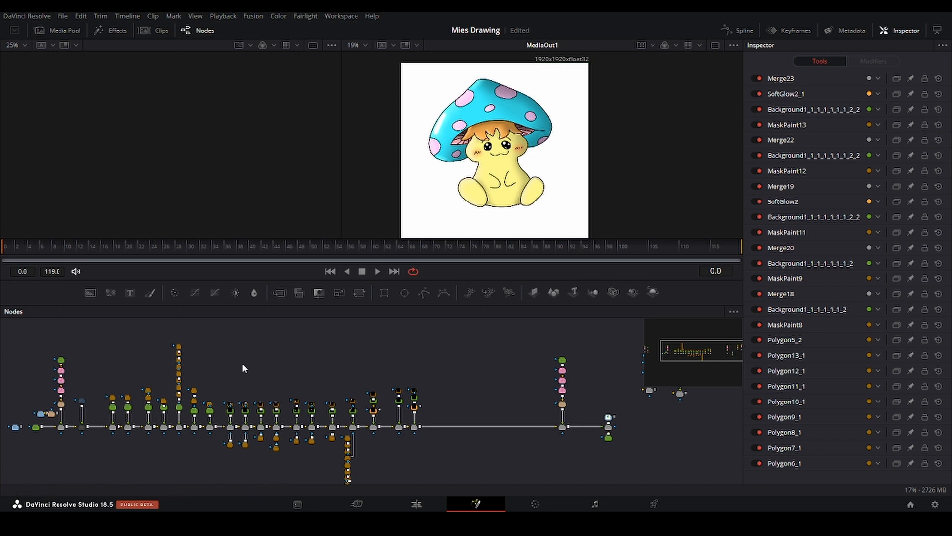
left_click_drag(238, 358, 225, 451)
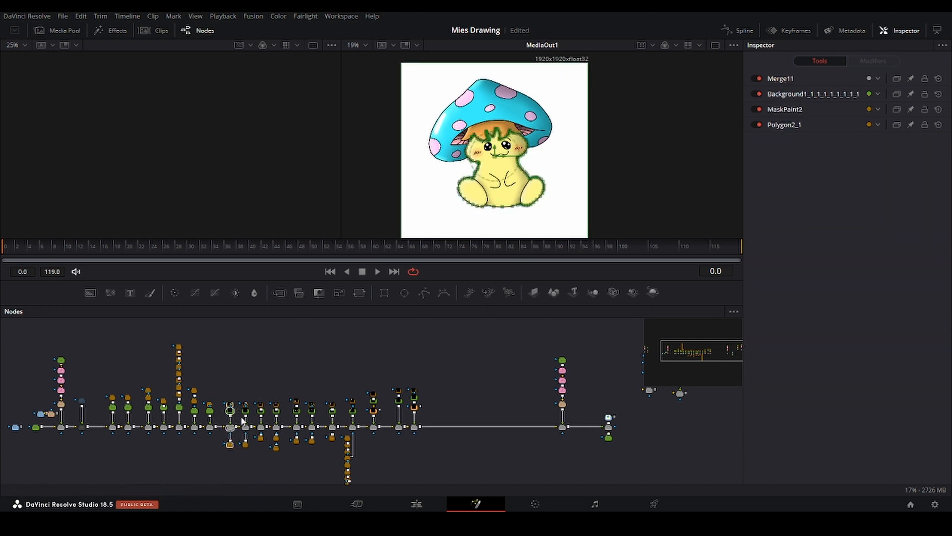
left_click_drag(273, 382, 253, 439)
scroll(507, 147, "up", 3)
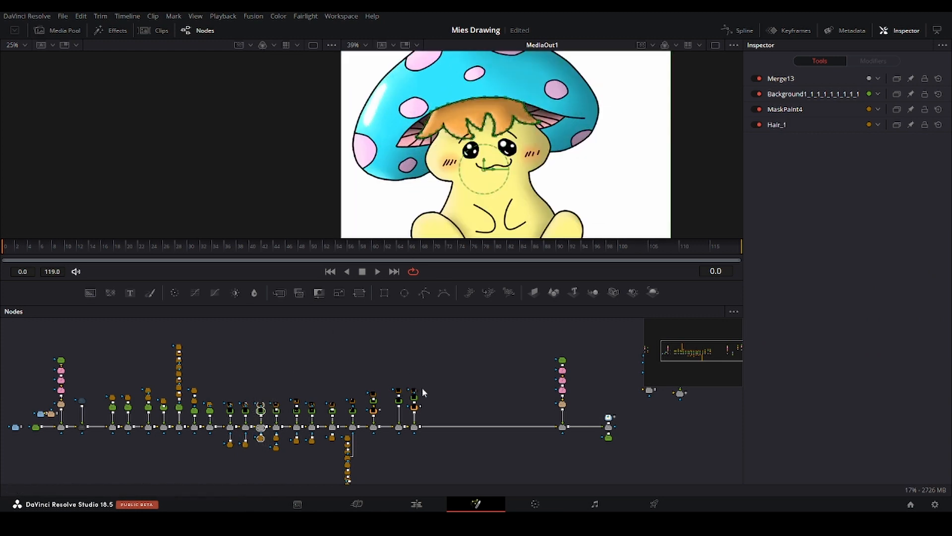